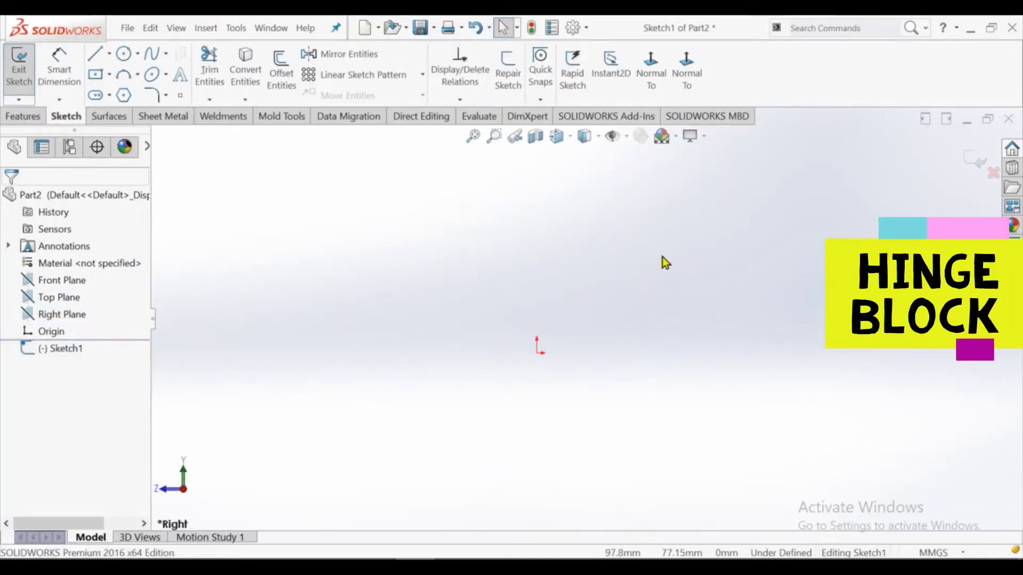
# Step: Draw a corner rectangle on the Right Plane starting at the origin
pyautogui.click(95, 75)
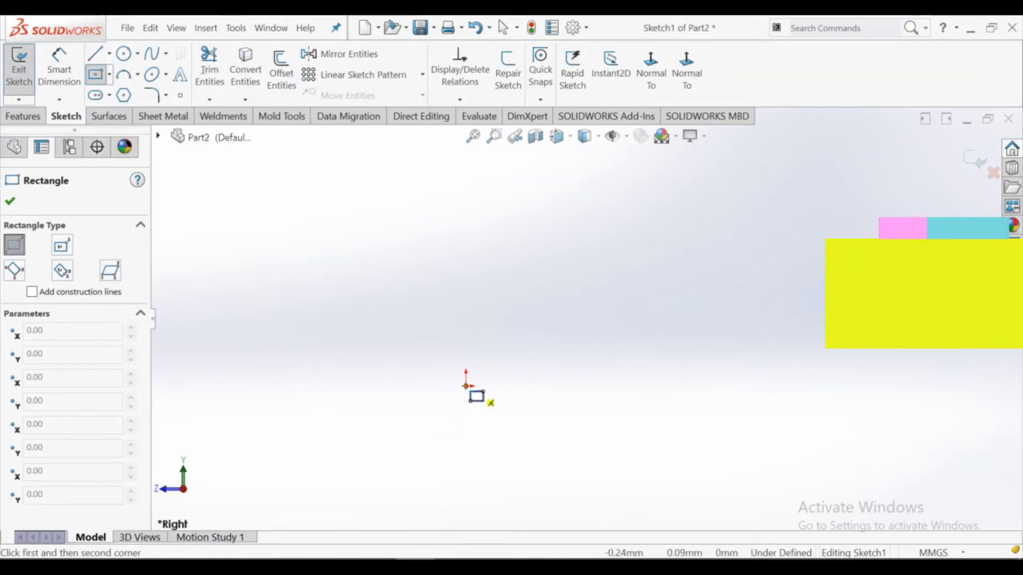
pyautogui.click(467, 385)
pyautogui.click(672, 250)
pyautogui.rightClick(675, 252)
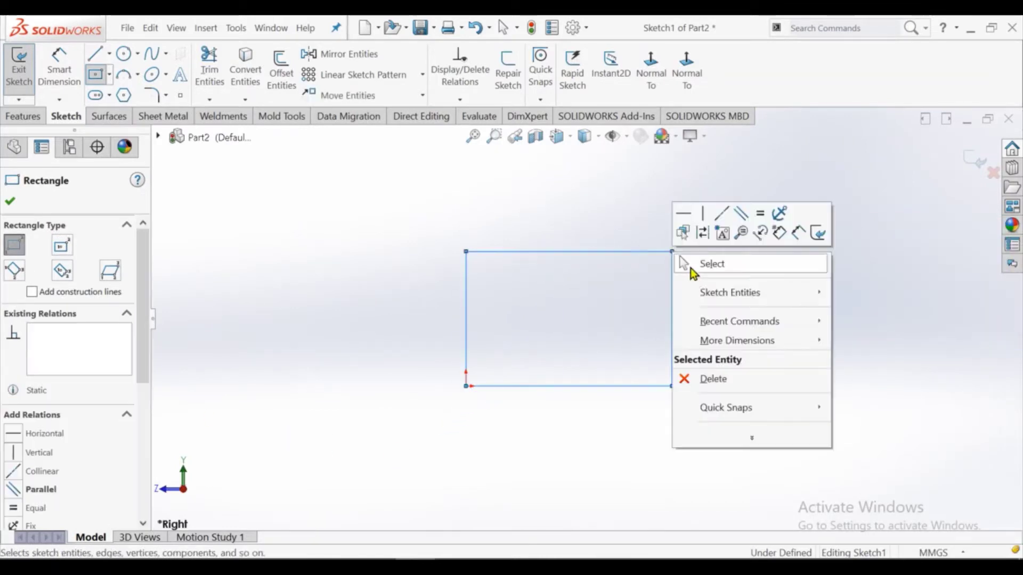
pyautogui.click(690, 267)
# Step: Dimension the rectangle 64 wide and 38 tall so it is fully defined
pyautogui.click(59, 69)
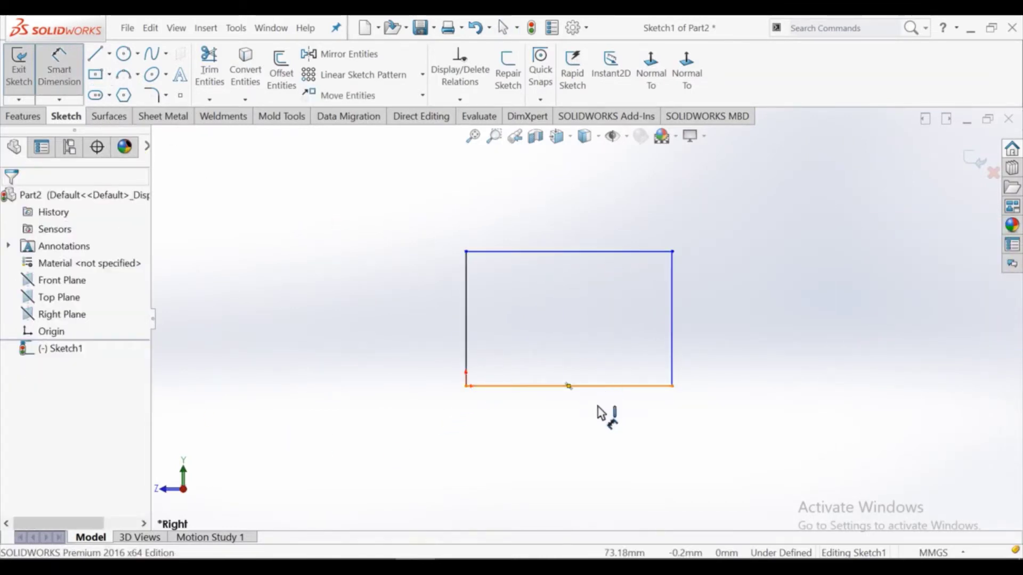
pyautogui.click(586, 386)
pyautogui.click(577, 427)
pyautogui.write('6')
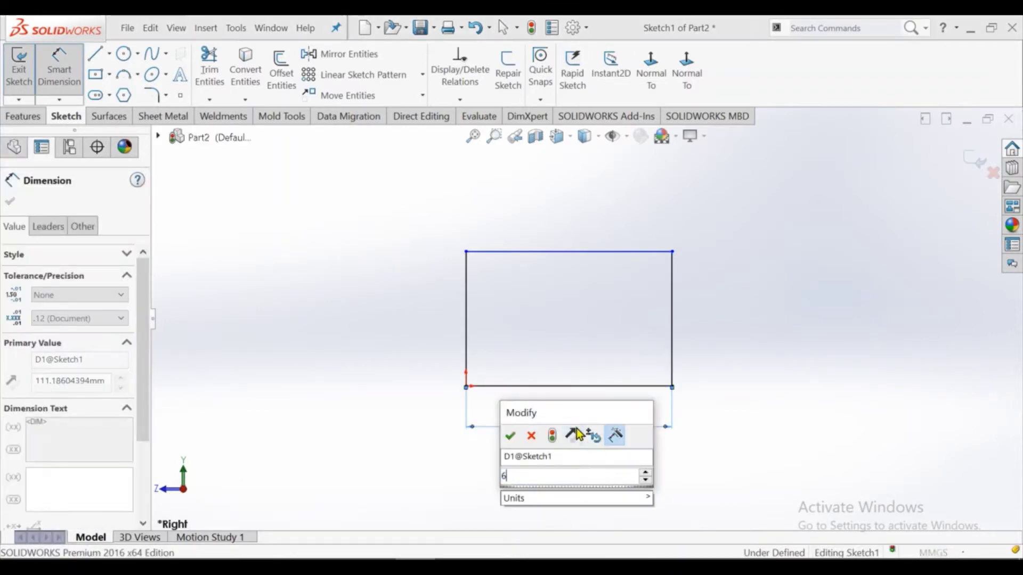
pyautogui.write('4')
pyautogui.press('Return')
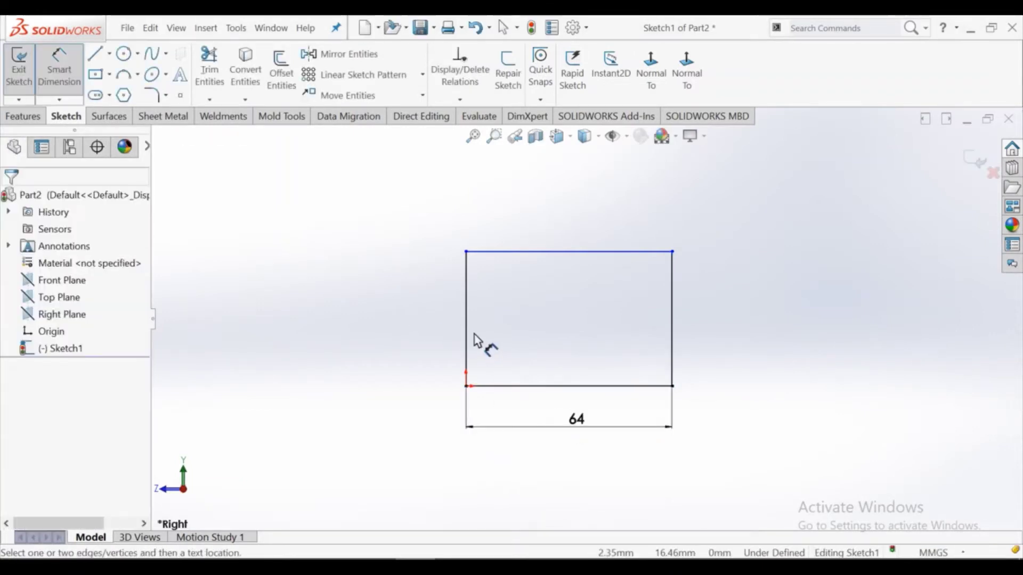
pyautogui.click(467, 339)
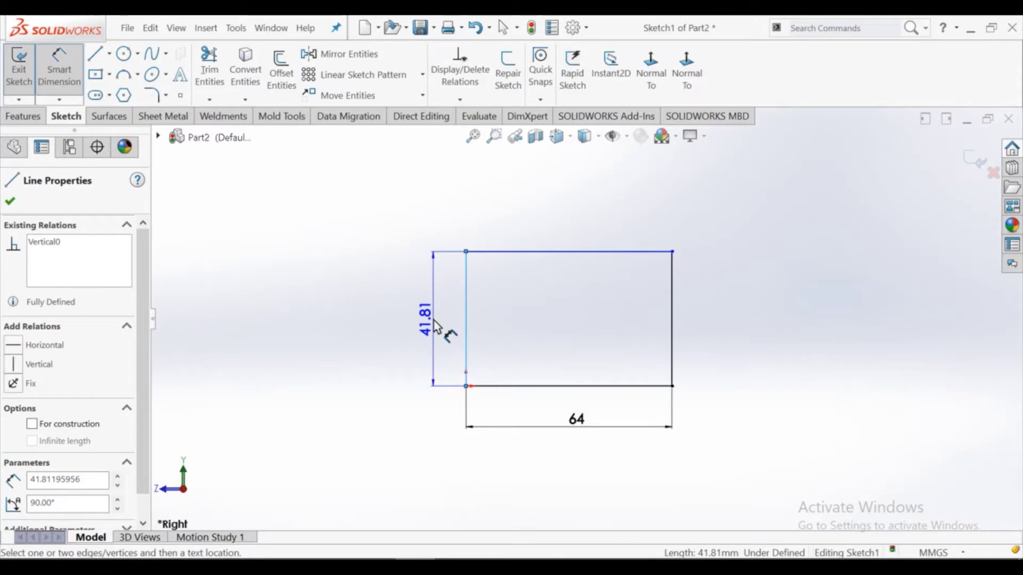
pyautogui.click(434, 326)
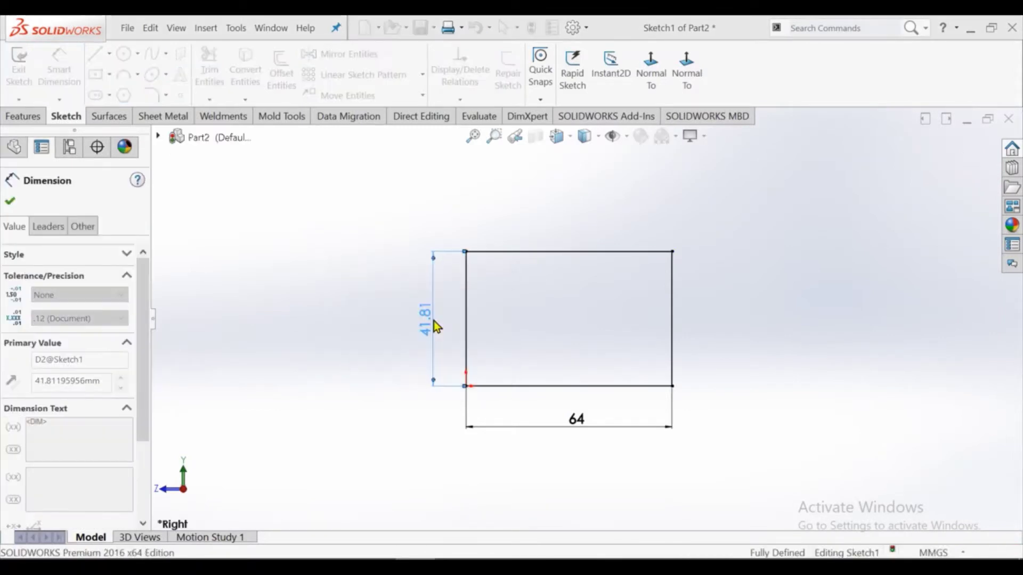
pyautogui.write('38')
pyautogui.press('Return')
pyautogui.rightClick(324, 238)
pyautogui.click(362, 286)
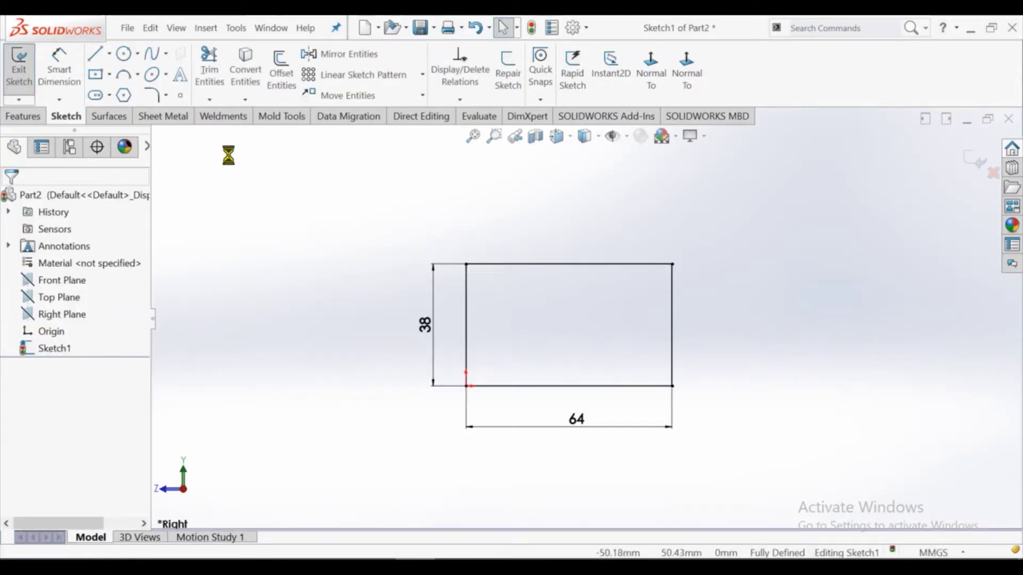
# Step: Chamfer the sketch's top-right corner 19 mm at 30°
pyautogui.click(166, 95)
pyautogui.click(169, 136)
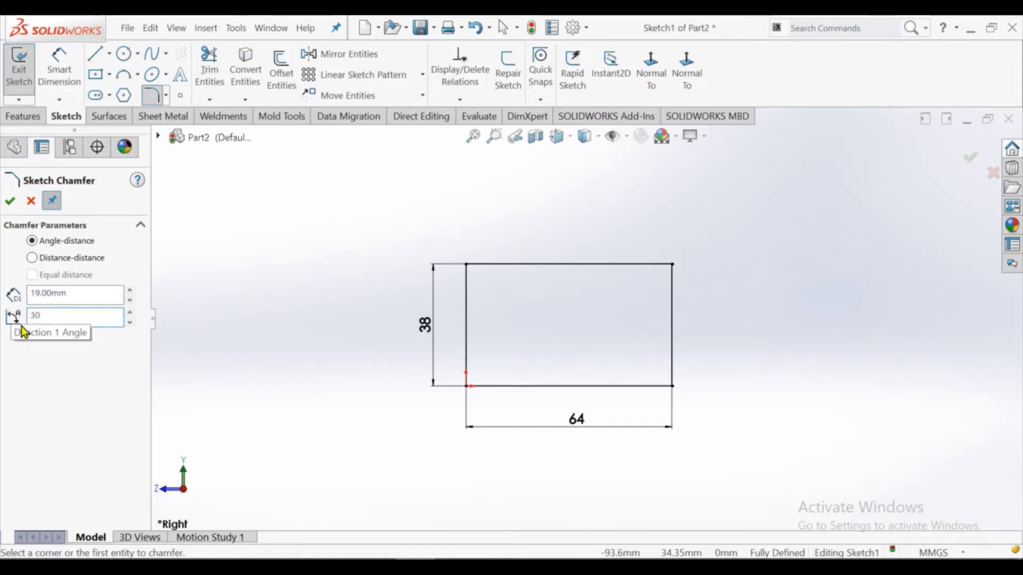
pyautogui.click(657, 273)
pyautogui.click(671, 292)
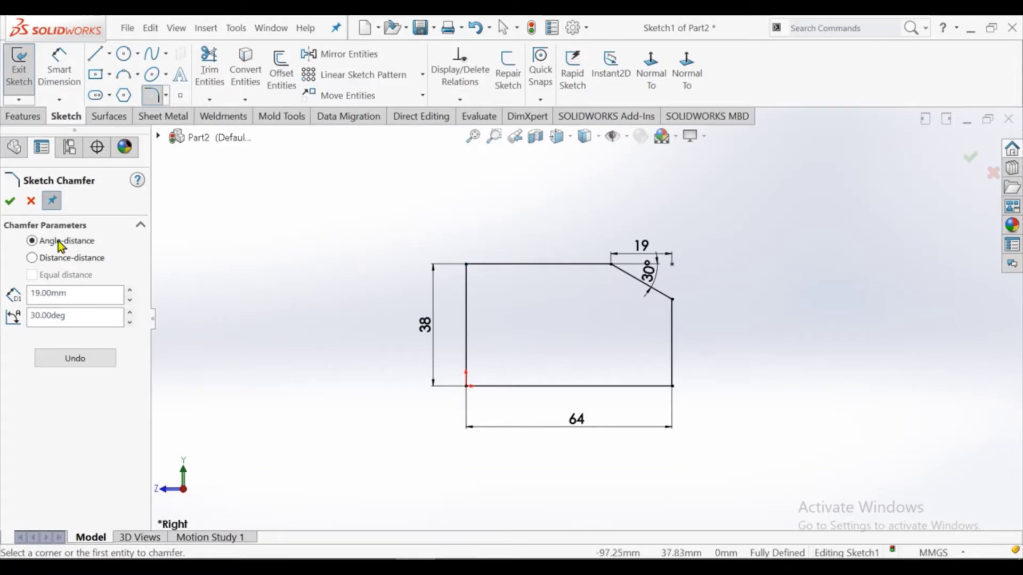
pyautogui.click(11, 201)
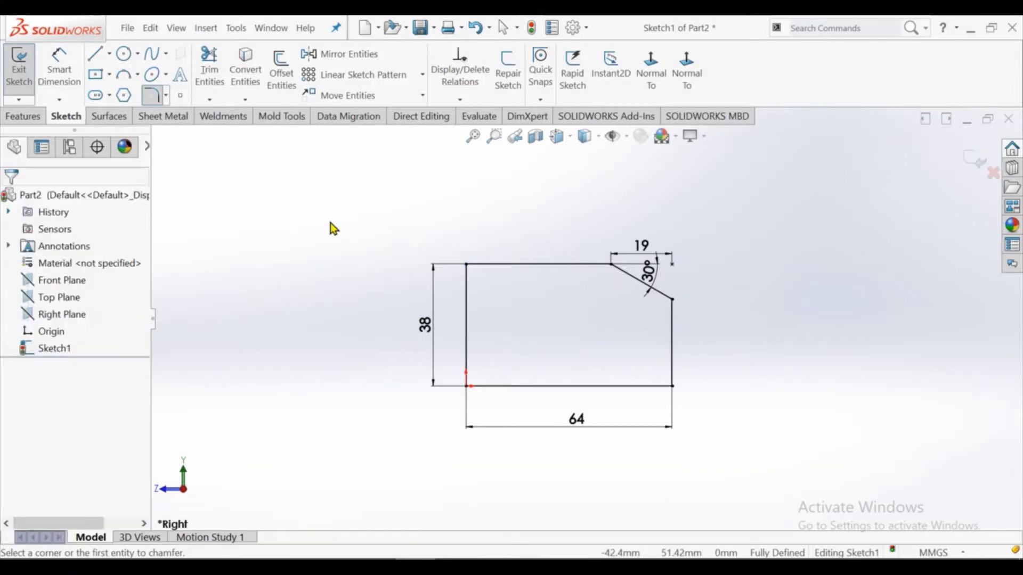
# Step: Chamfer the sketch's top-left corner 6 mm at 45°
pyautogui.click(167, 96)
pyautogui.click(171, 135)
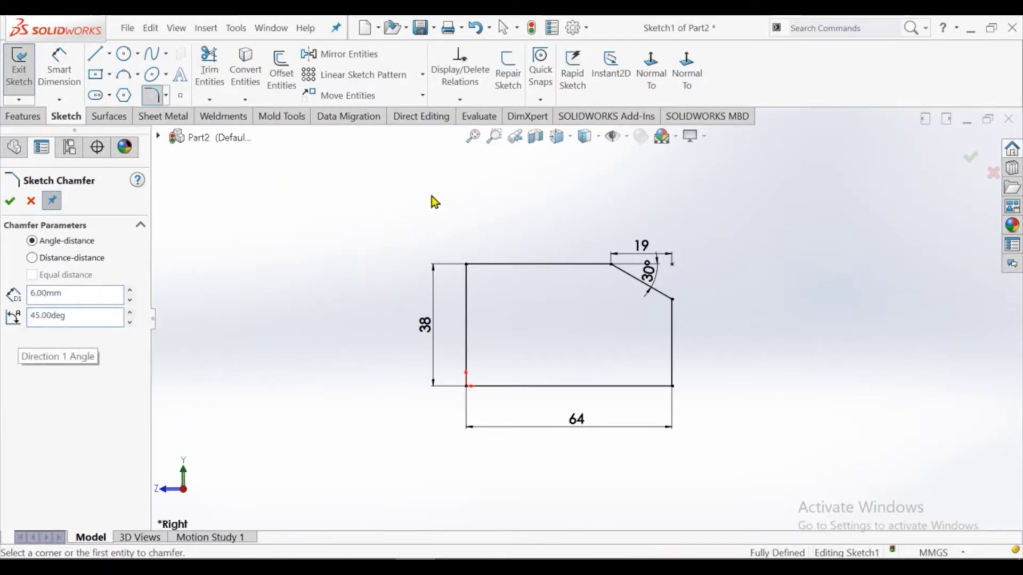
pyautogui.click(468, 278)
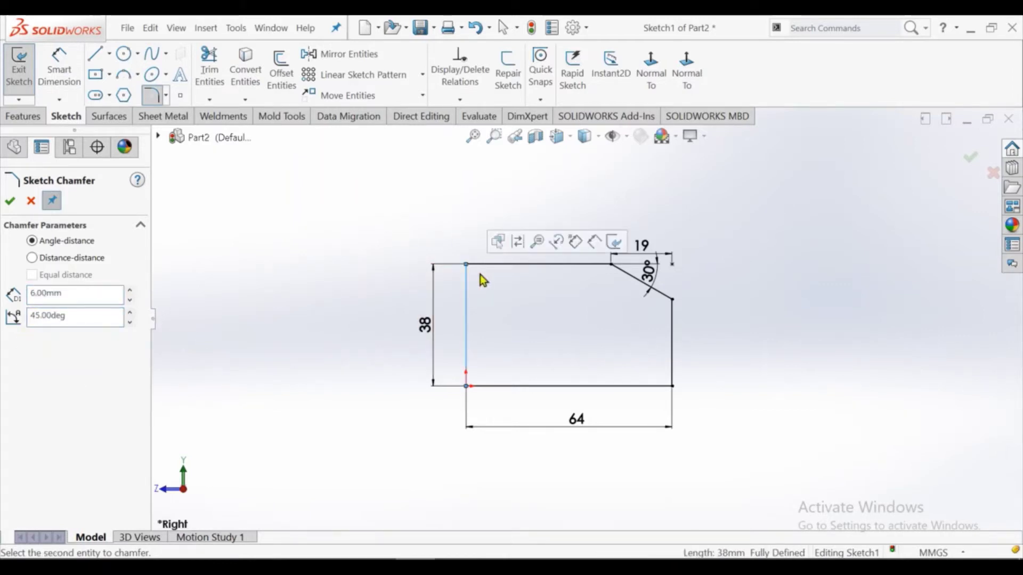
pyautogui.rightClick(430, 282)
pyautogui.click(10, 202)
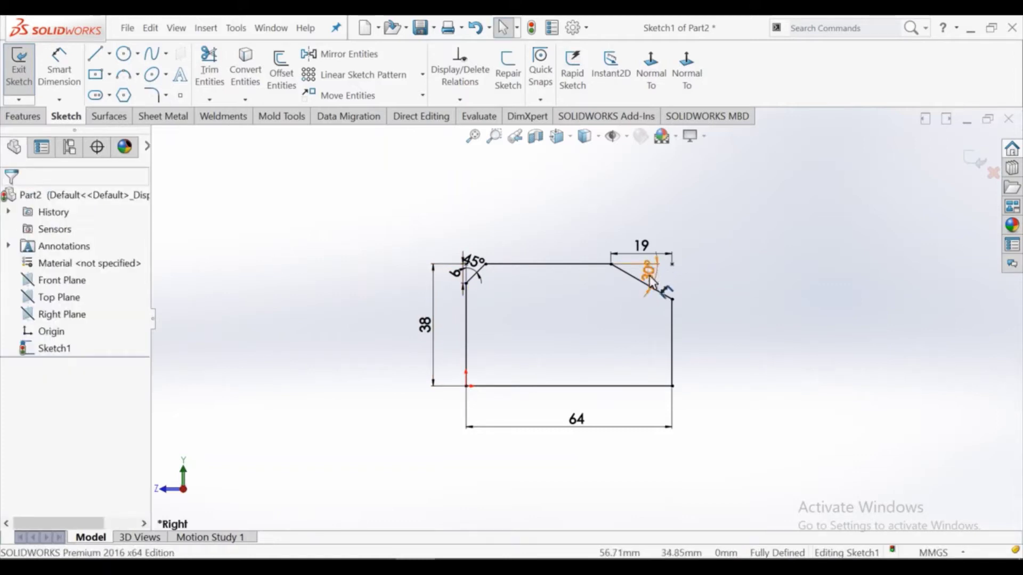
# Step: Drag the 30° and 45° chamfer dimensions clear of the corners
pyautogui.moveTo(651, 282); pyautogui.dragTo(697, 288)
pyautogui.click(516, 257)
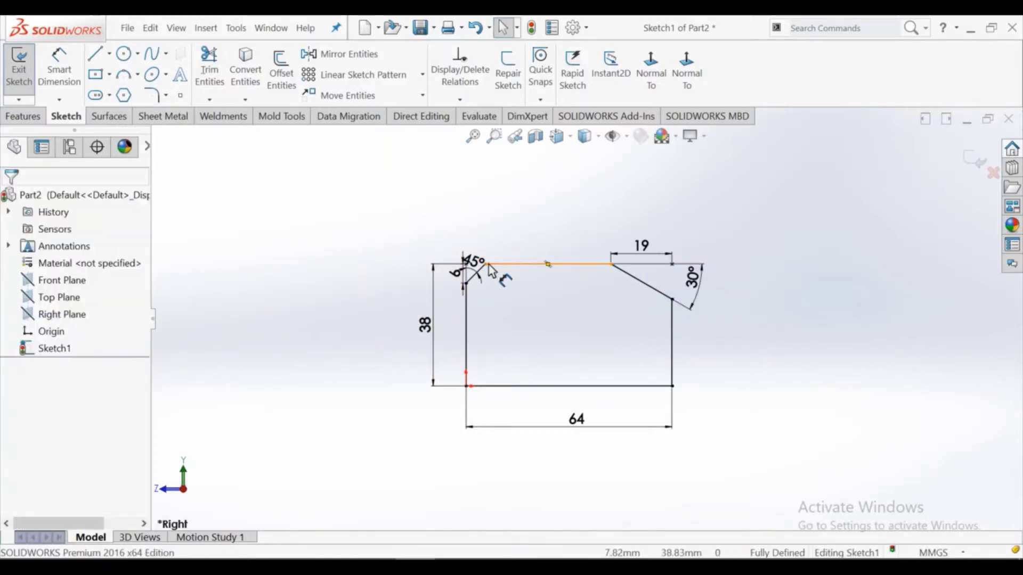
pyautogui.moveTo(474, 261); pyautogui.dragTo(501, 248)
pyautogui.press('Escape')
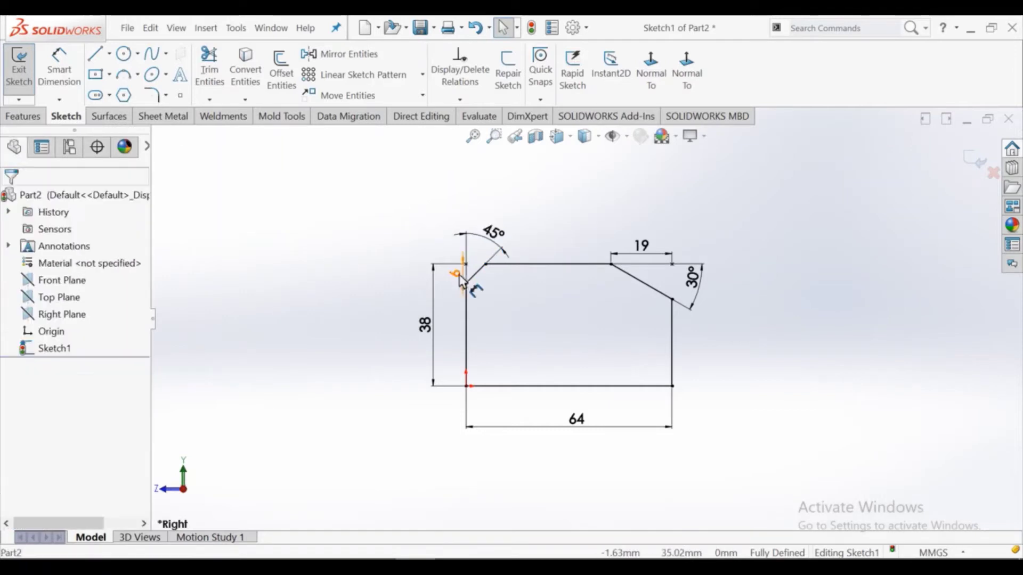
pyautogui.click(446, 276)
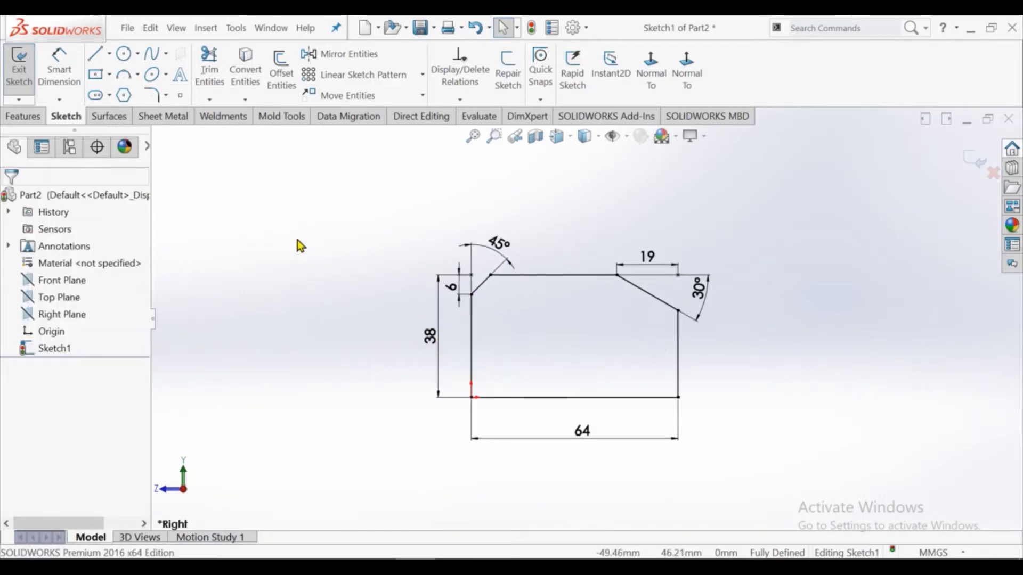
# Step: Boss-extrude the chamfered profile Mid Plane to 78 mm, creating Boss-Extrude1
pyautogui.click(33, 117)
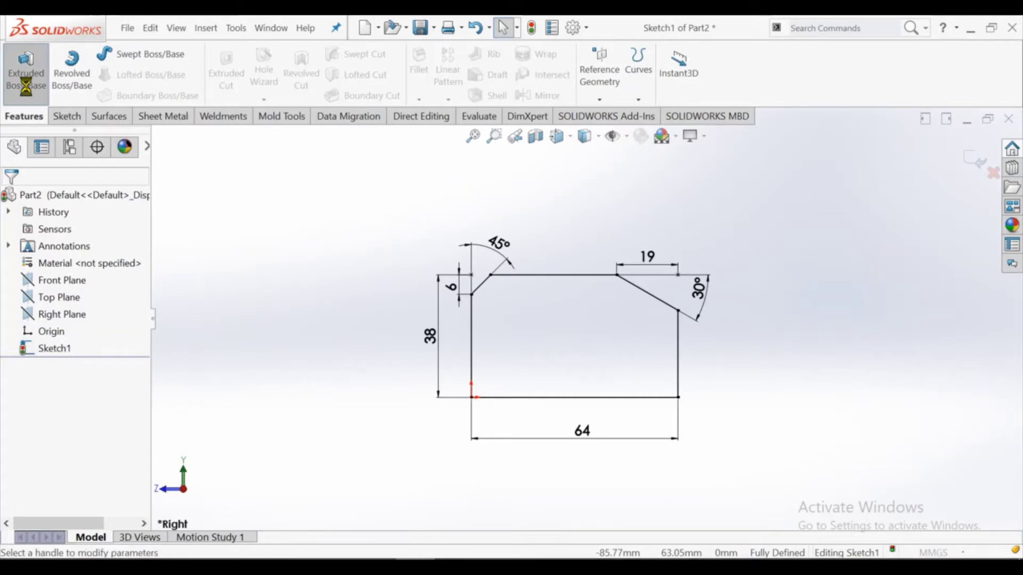
pyautogui.click(98, 290)
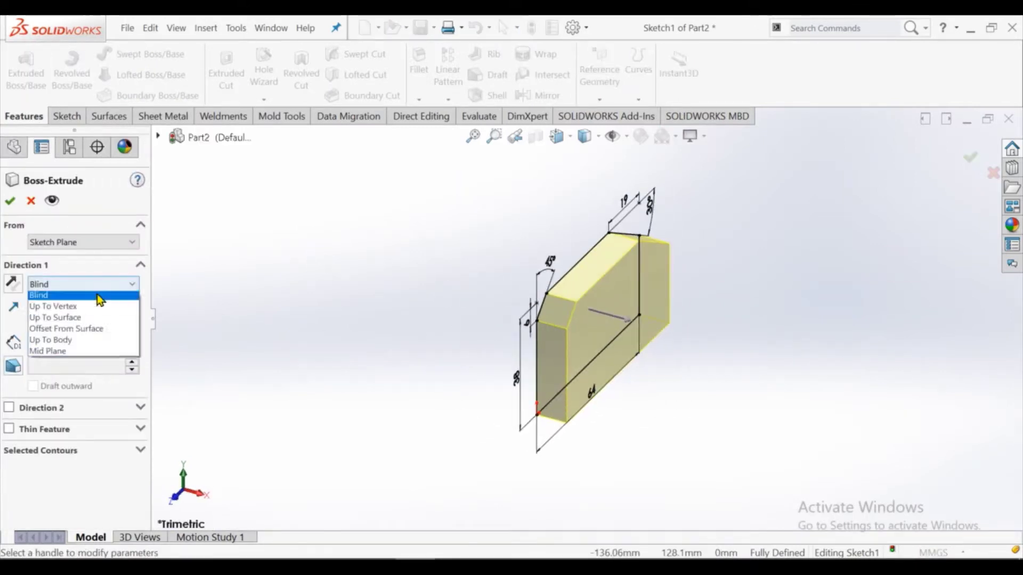
pyautogui.click(92, 352)
pyautogui.write('7')
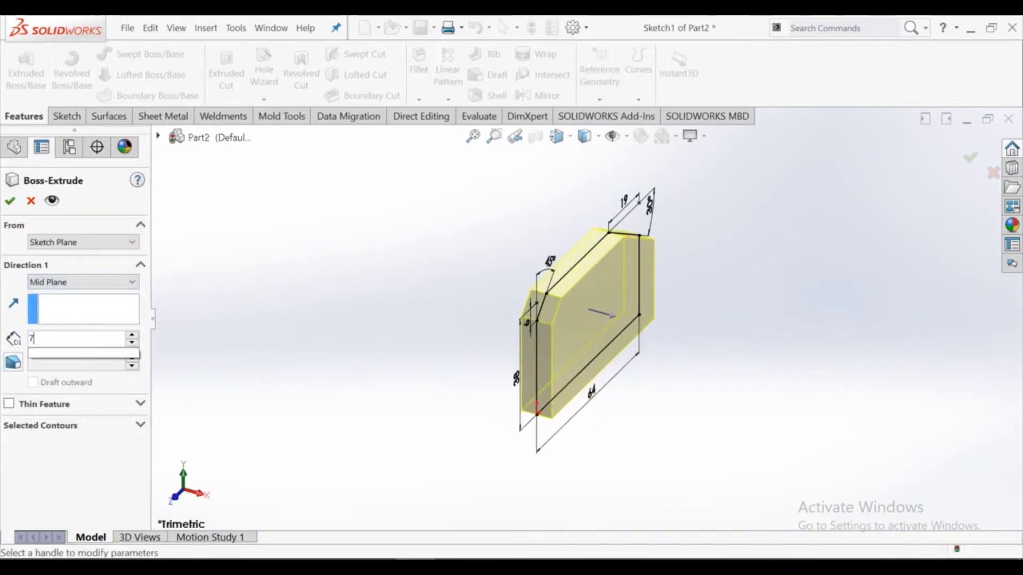
pyautogui.write('8')
pyautogui.press('Return')
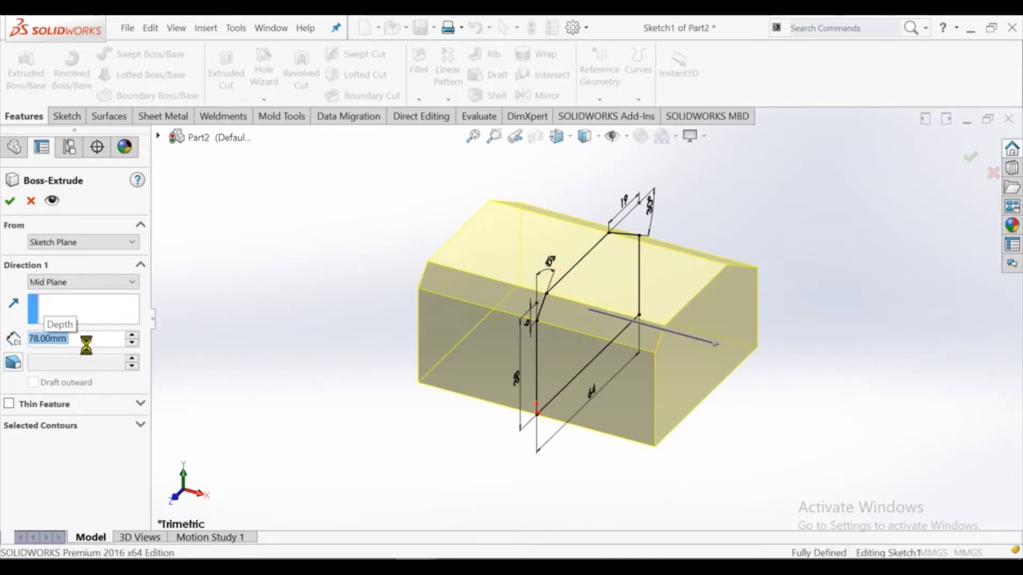
pyautogui.press('Return')
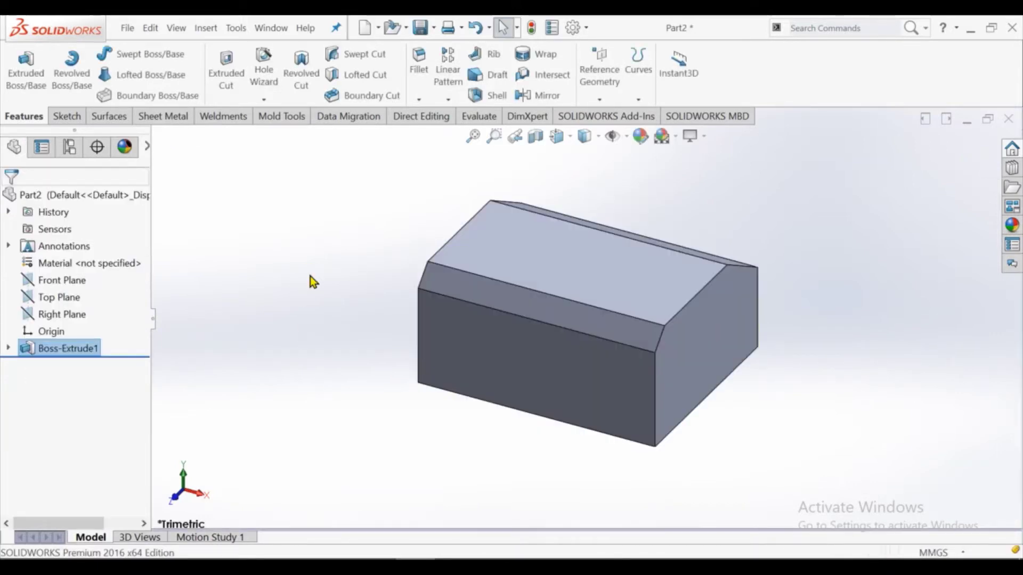
pyautogui.moveTo(517, 316); pyautogui.dragTo(403, 297, button='middle')
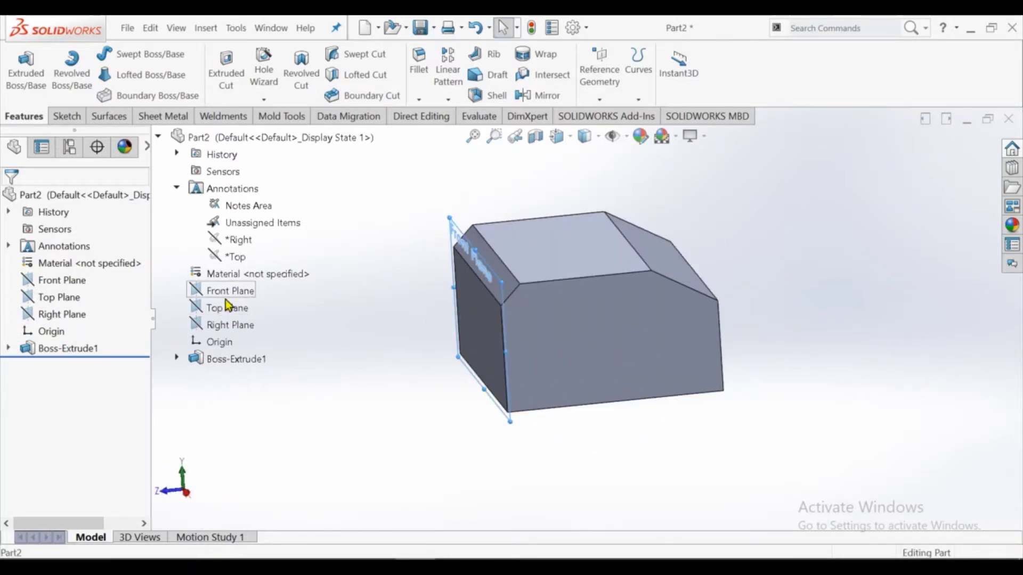
# Step: On the Right Plane, sketch an arc from the block's left edge to the chamfer corner
pyautogui.click(230, 325)
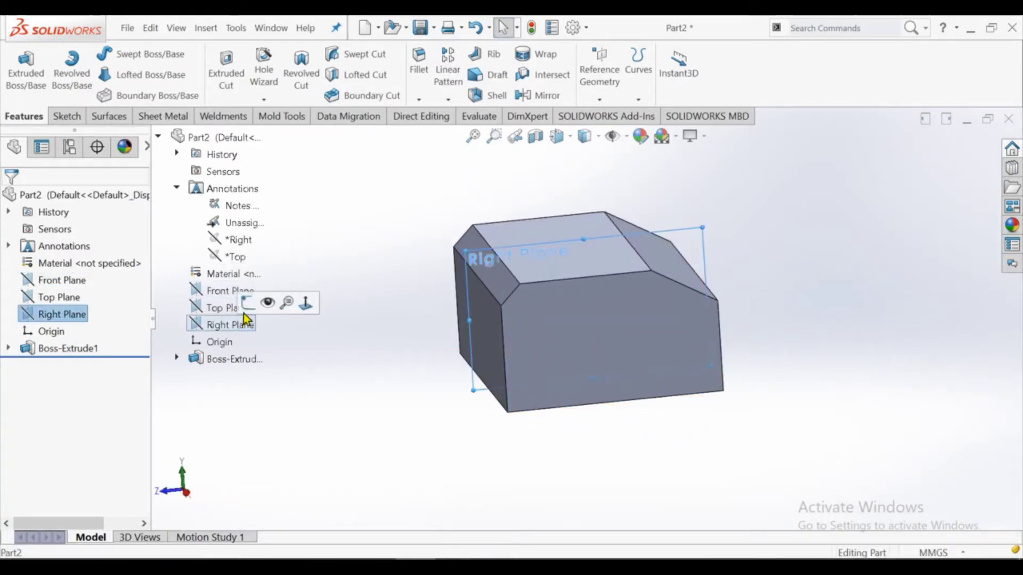
pyautogui.click(249, 301)
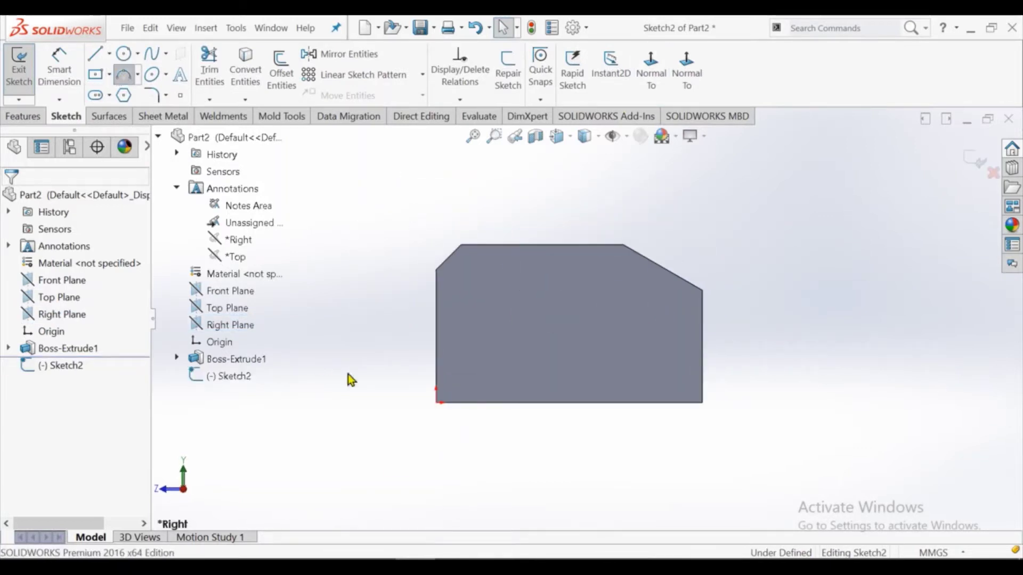
pyautogui.moveTo(436, 336); pyautogui.dragTo(625, 262)
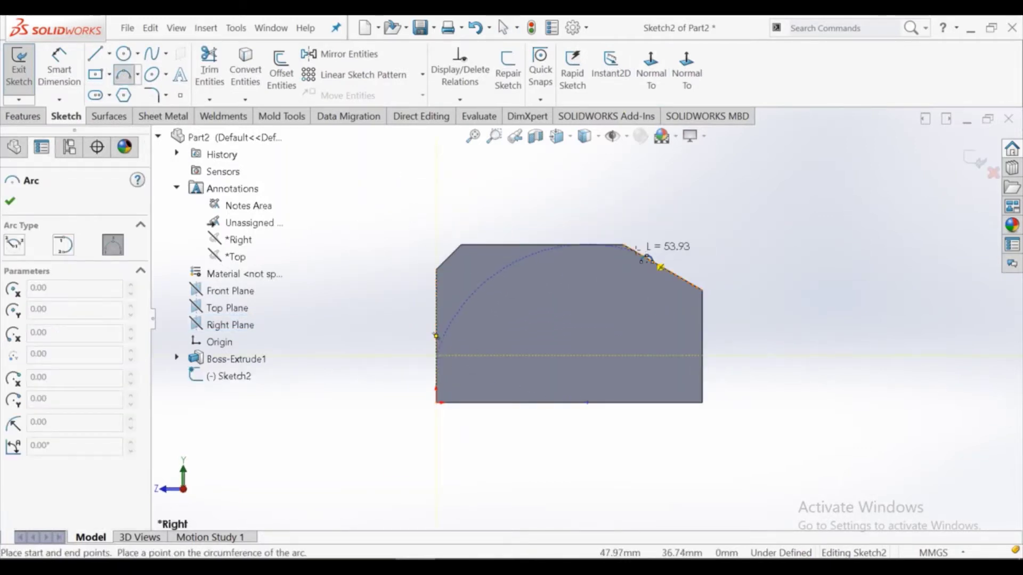
pyautogui.click(631, 249)
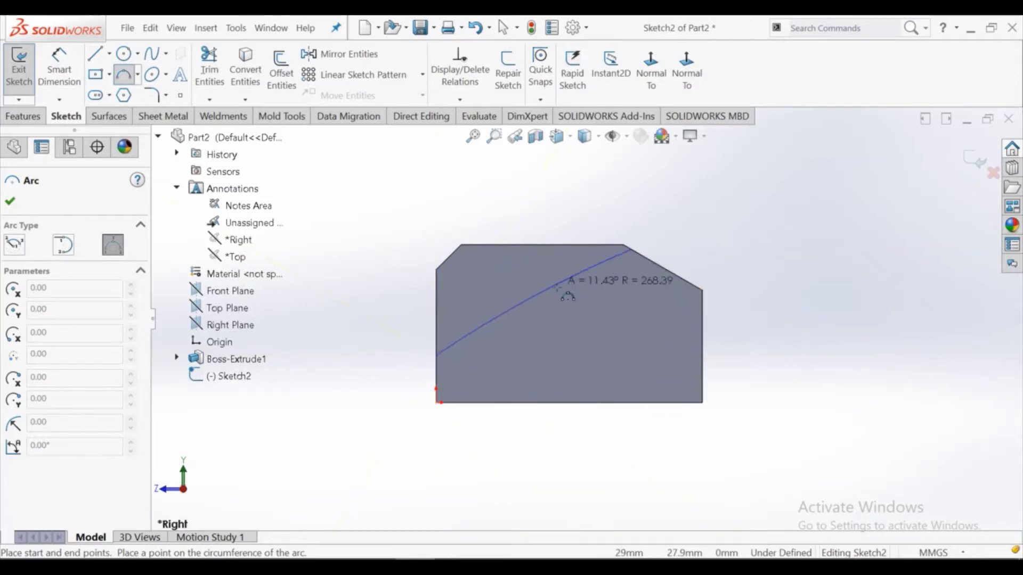
pyautogui.click(569, 315)
pyautogui.rightClick(569, 314)
pyautogui.click(591, 325)
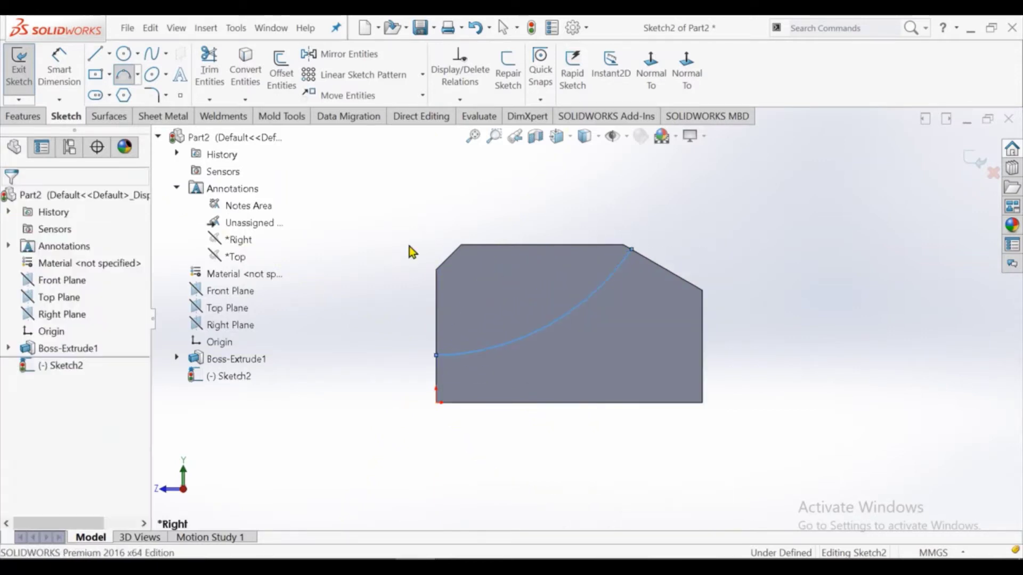
# Step: Dimension the arc endpoint 13 mm above the bottom corner and 48 mm across
pyautogui.click(59, 69)
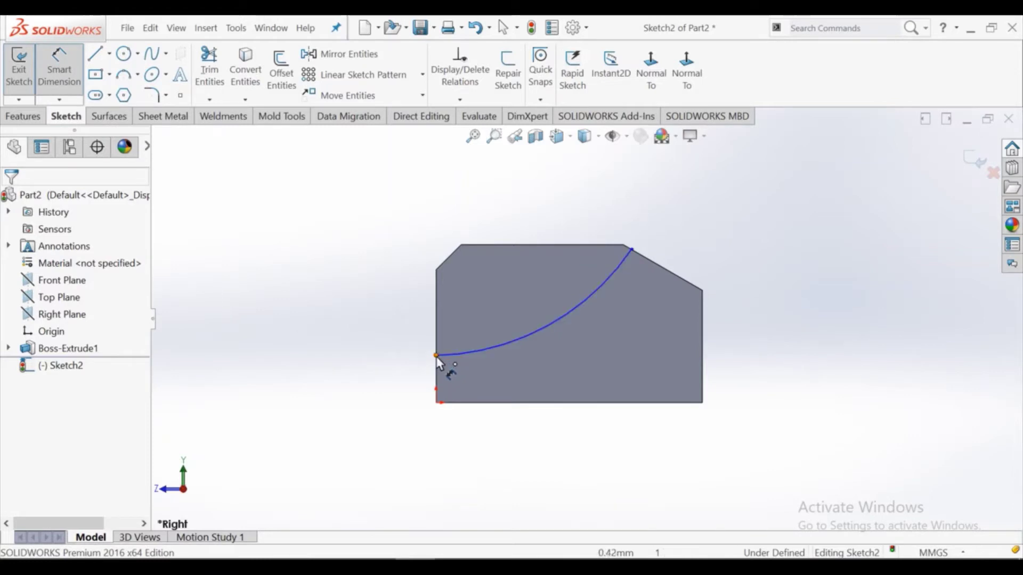
pyautogui.click(437, 402)
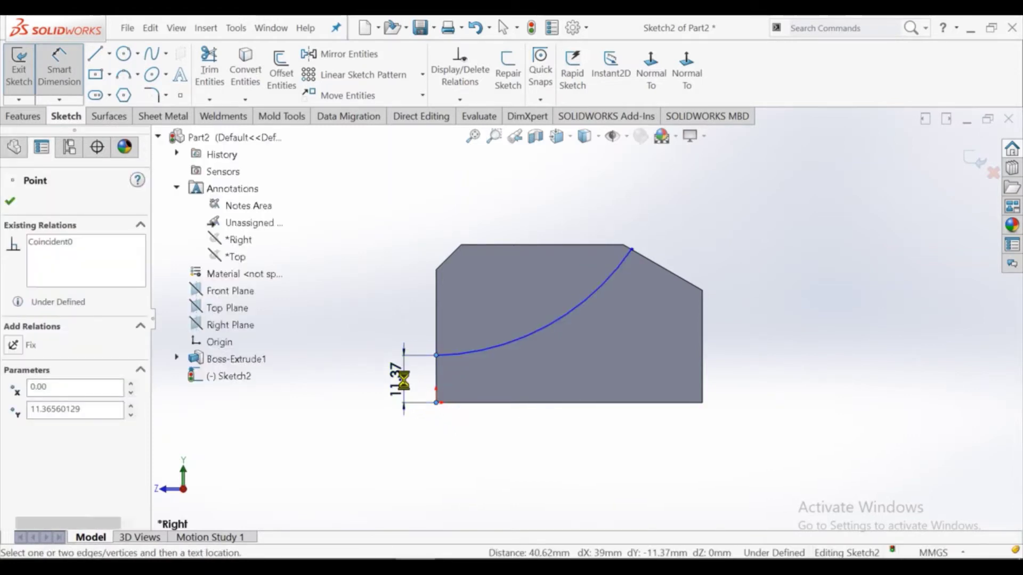
pyautogui.click(403, 380)
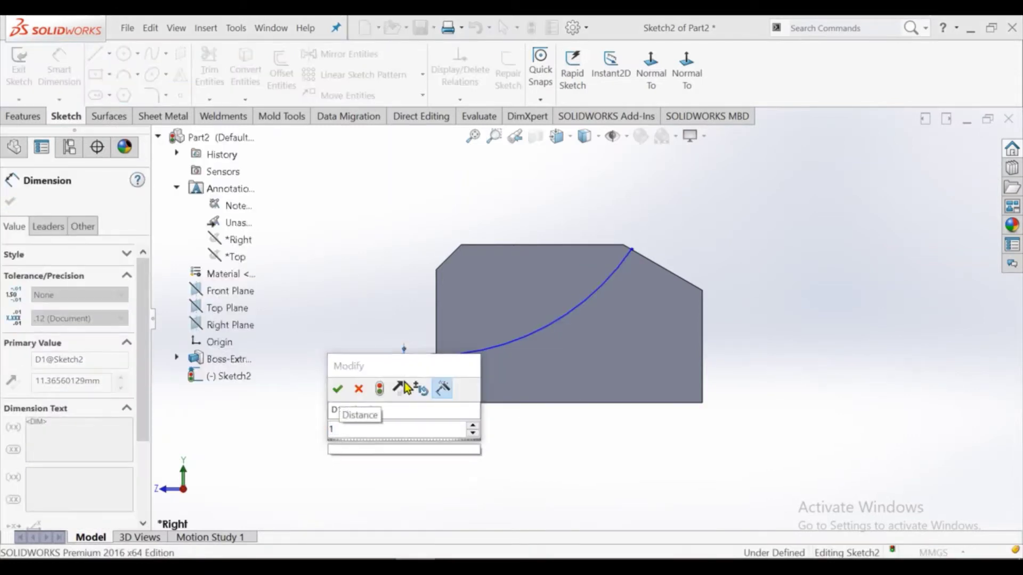
pyautogui.write('13')
pyautogui.press('Return')
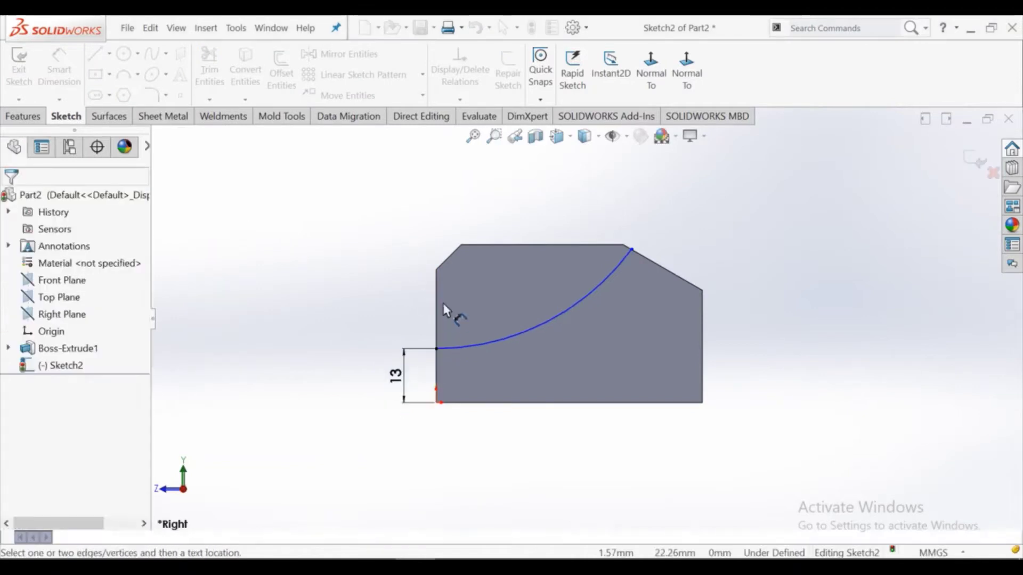
pyautogui.click(437, 292)
pyautogui.click(632, 249)
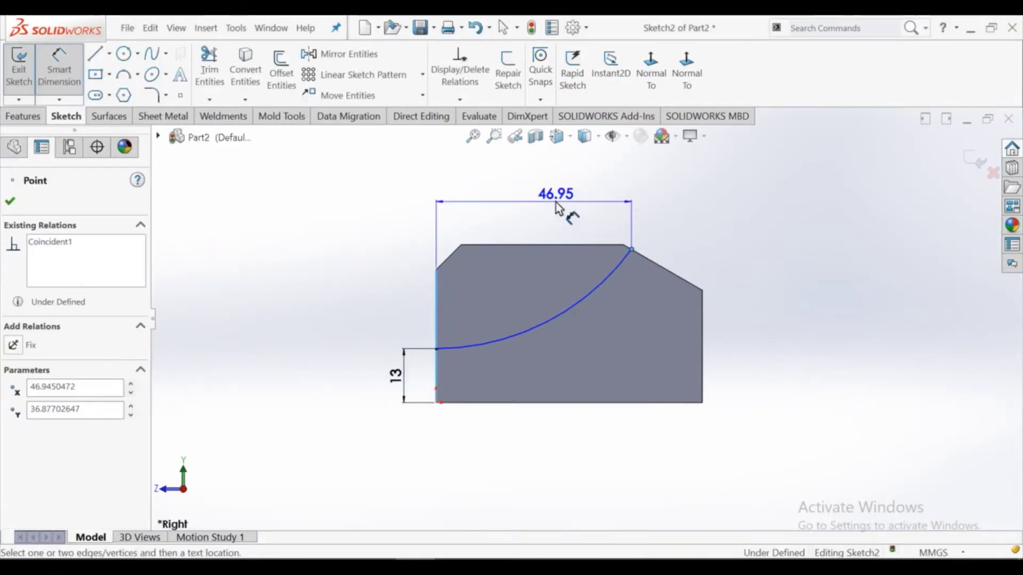
pyautogui.click(554, 205)
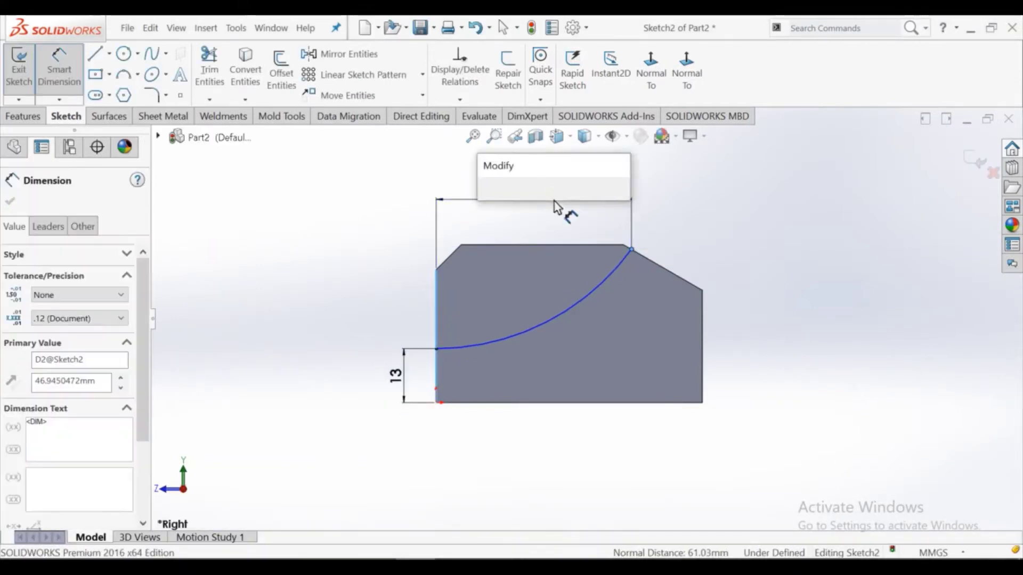
pyautogui.write('48')
pyautogui.press('Return')
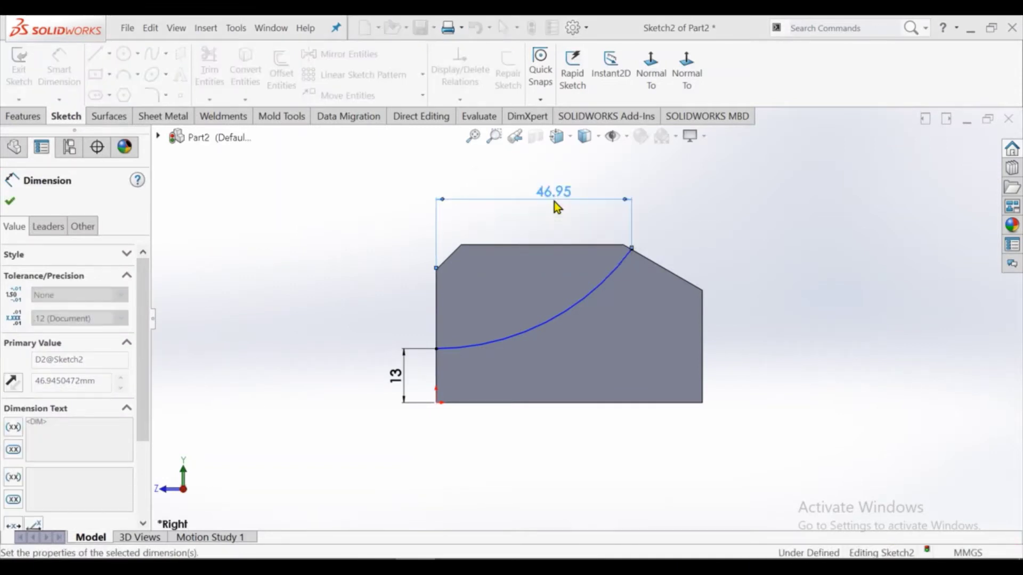
# Step: Set the arc radius to 41 mm and finish dimensioning
pyautogui.click(621, 269)
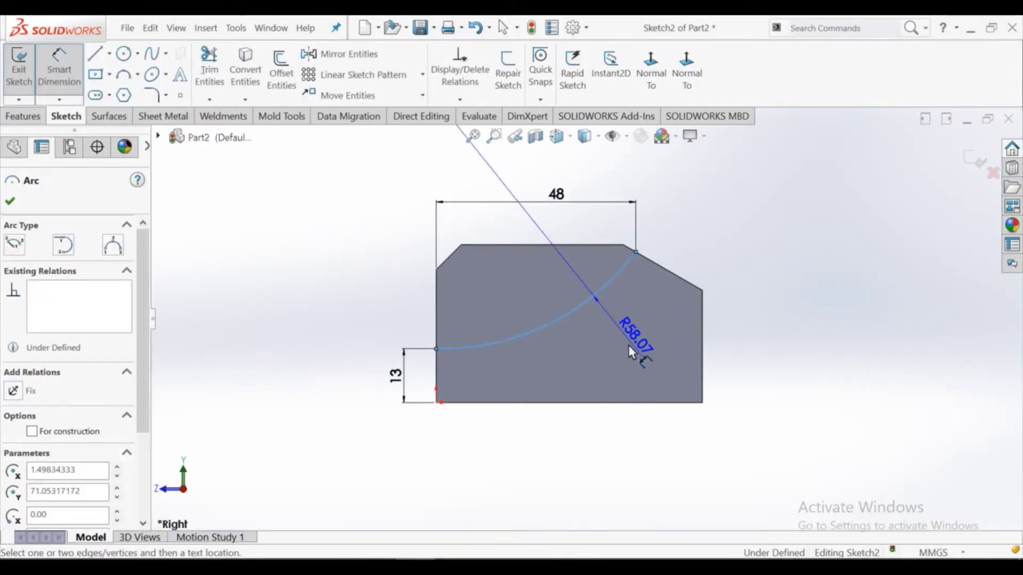
pyautogui.click(628, 349)
pyautogui.write('41')
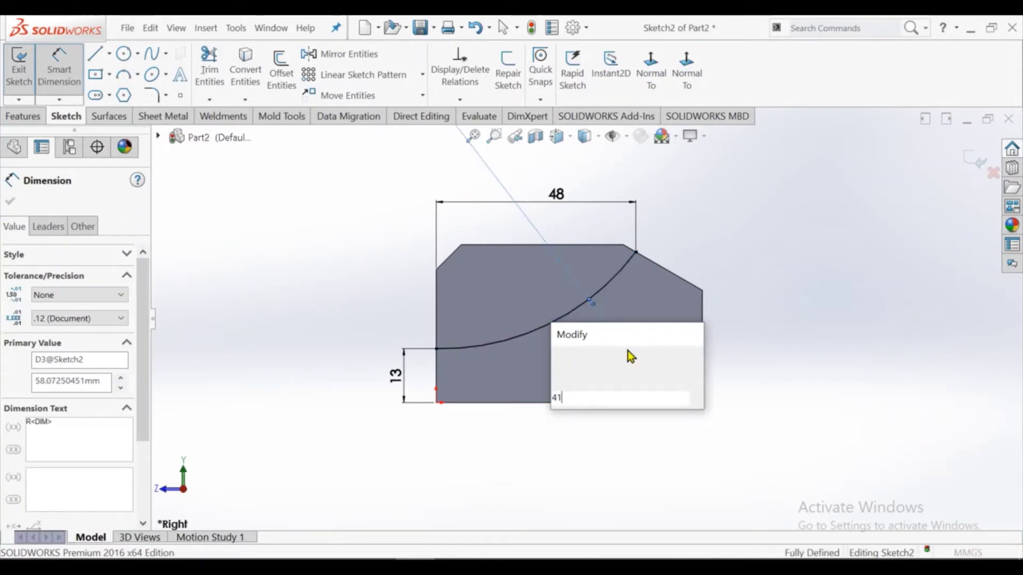
pyautogui.press('Return')
pyautogui.click(729, 229)
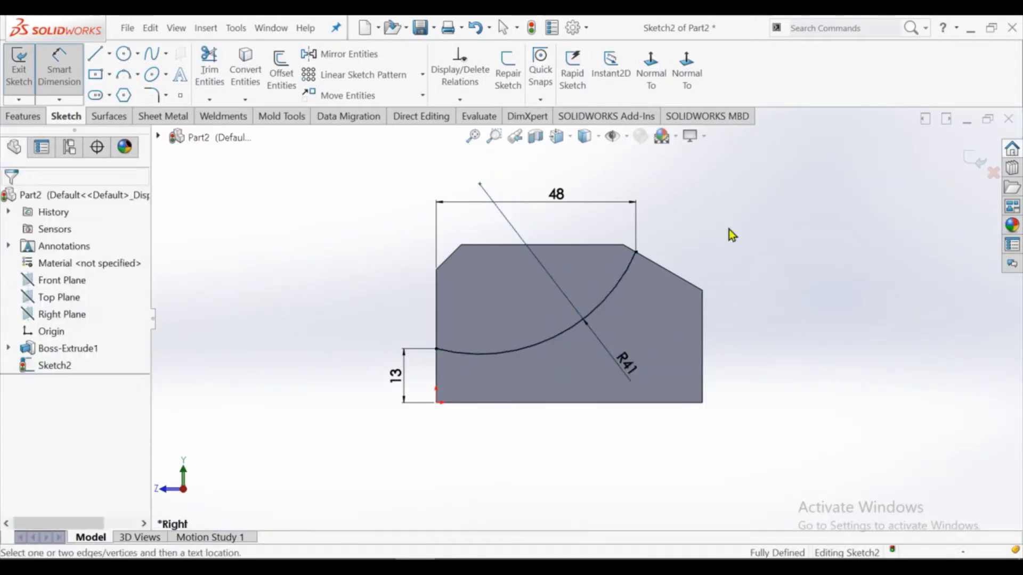
pyautogui.rightClick(729, 229)
pyautogui.click(765, 280)
pyautogui.click(21, 114)
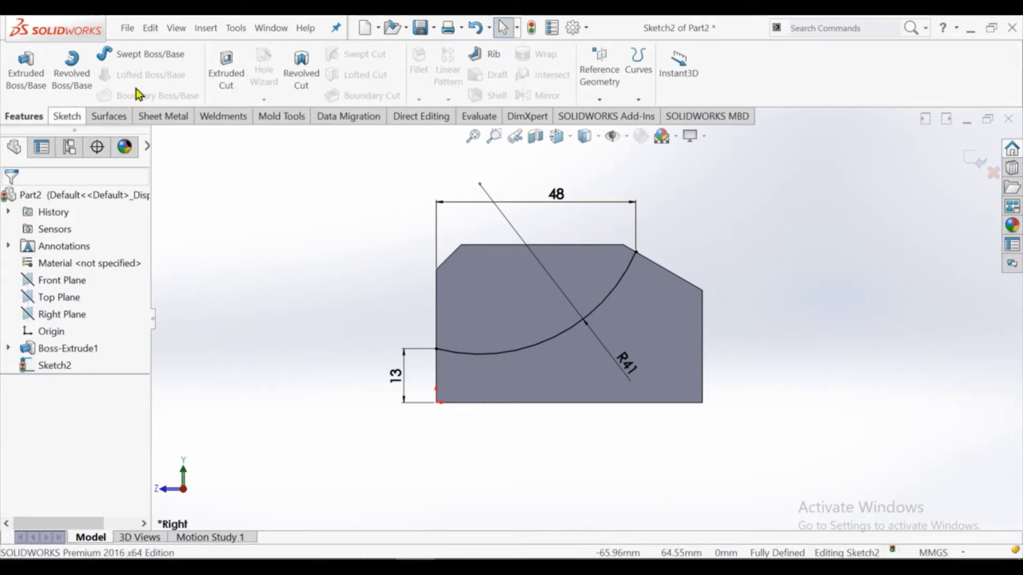
# Step: Convert the left edge, top-left chamfer, top edge and right chamfer edge into Sketch2
pyautogui.click(66, 116)
pyautogui.click(245, 68)
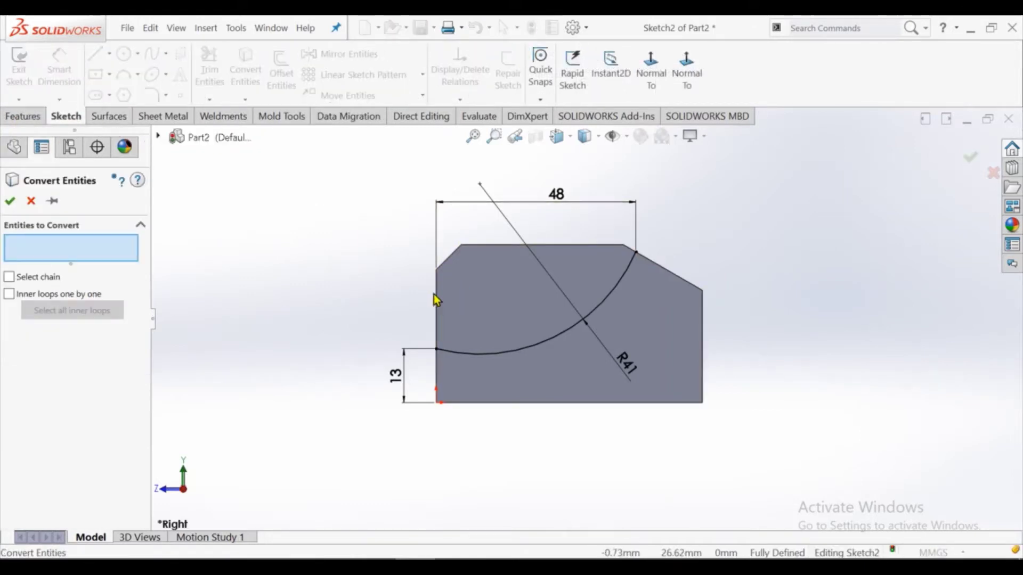
pyautogui.click(436, 296)
pyautogui.click(452, 254)
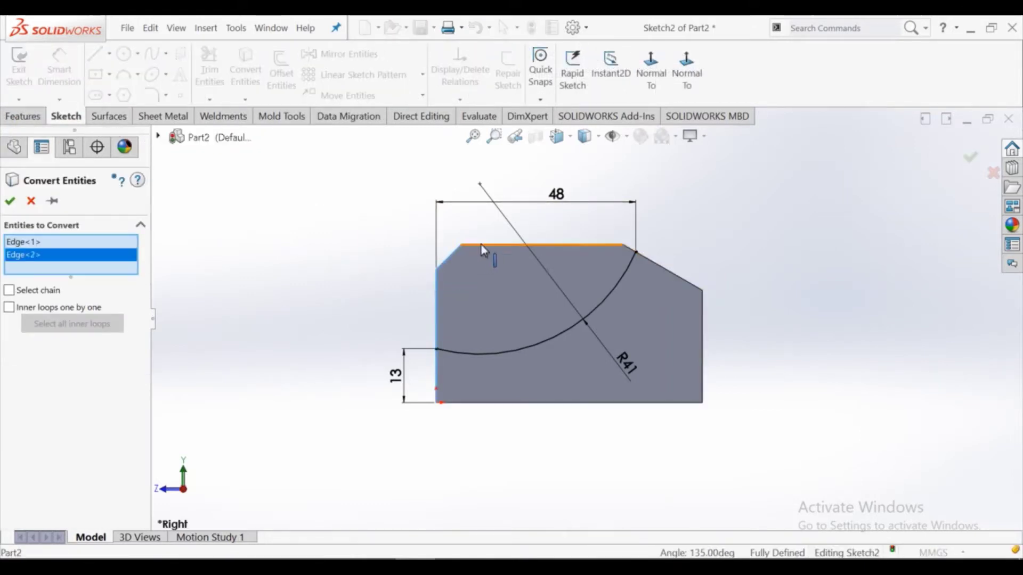
pyautogui.click(482, 245)
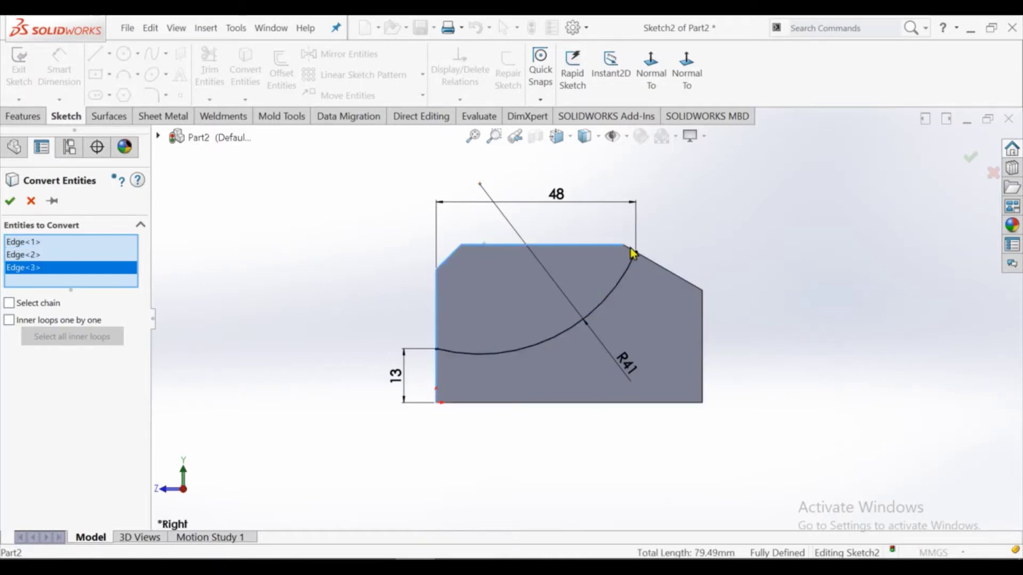
pyautogui.click(633, 253)
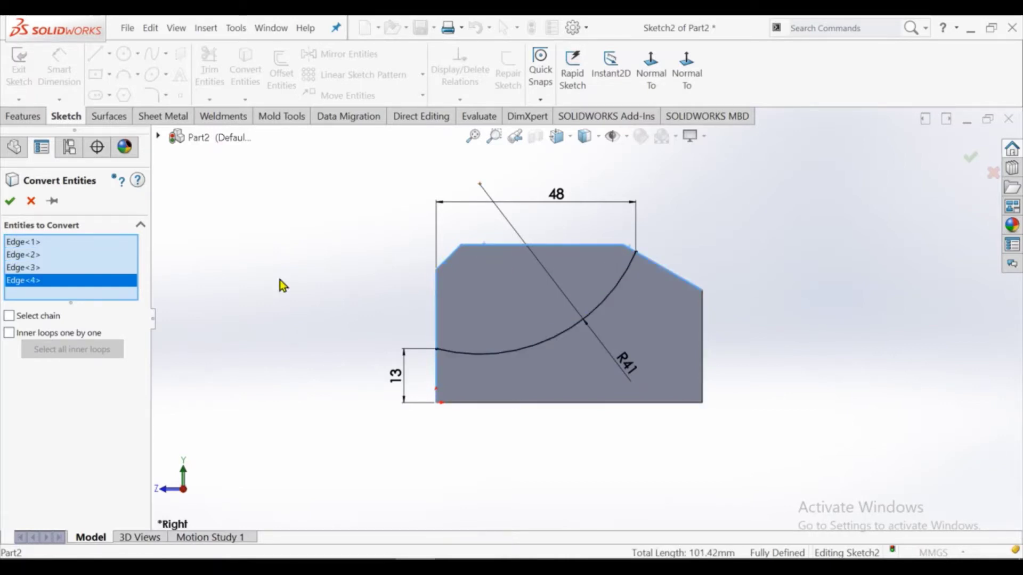
pyautogui.click(9, 201)
pyautogui.moveTo(279, 244); pyautogui.dragTo(394, 283, button='middle')
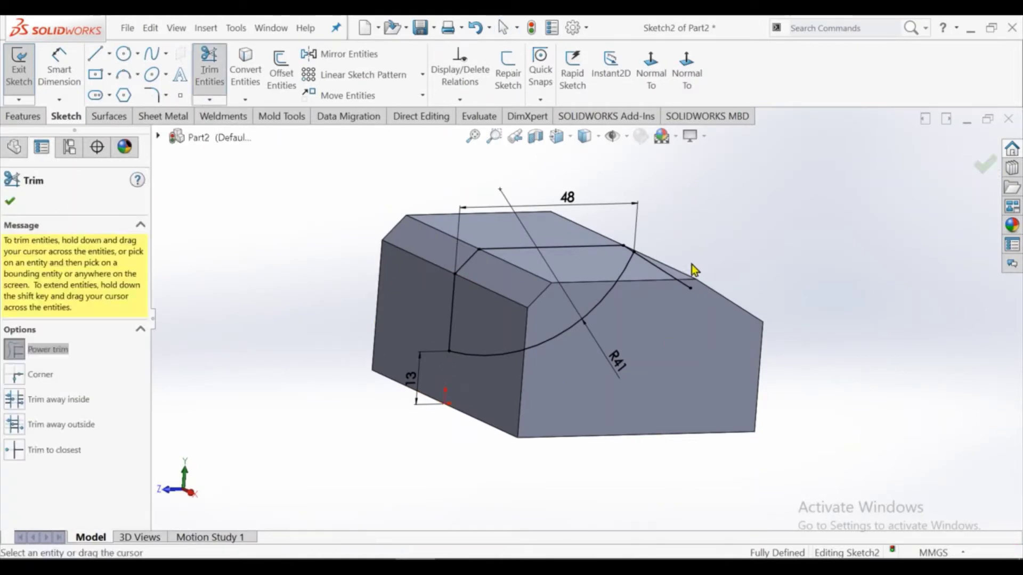
pyautogui.press('Escape')
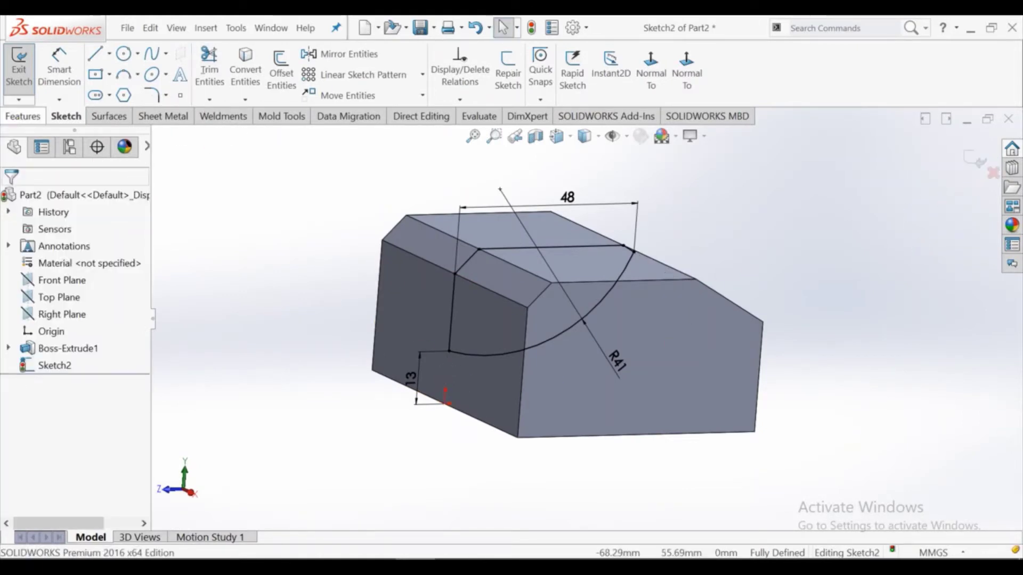
# Step: Cut-extrude Sketch2 Mid Plane 60.33 mm deep to carve the R41 trough
pyautogui.click(18, 118)
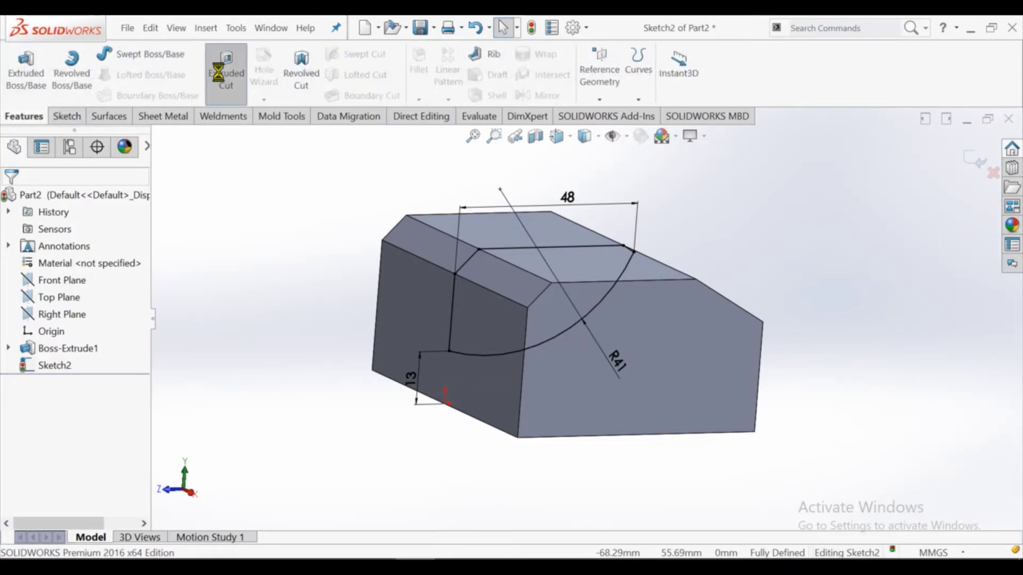
pyautogui.click(100, 286)
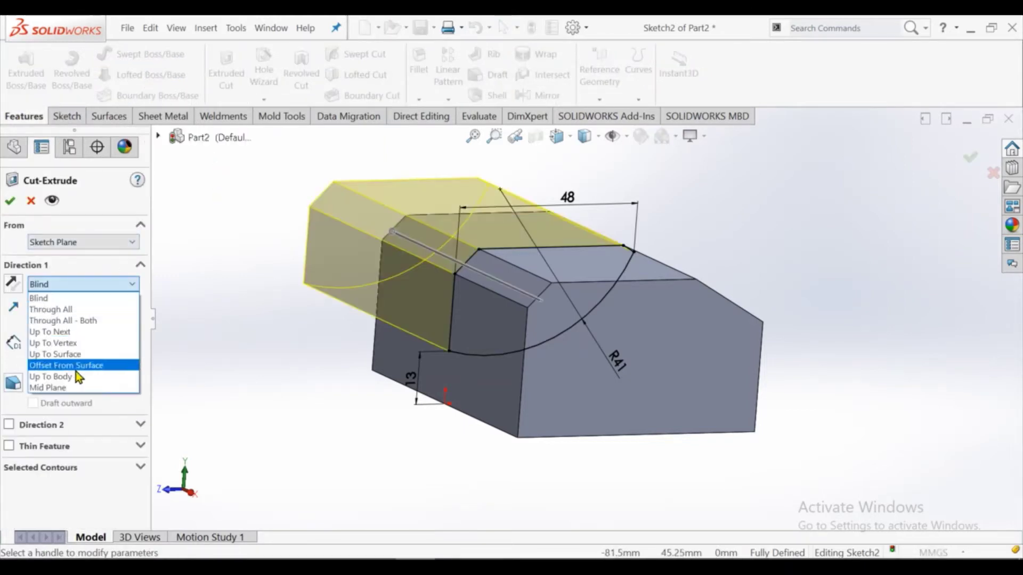
pyautogui.click(76, 385)
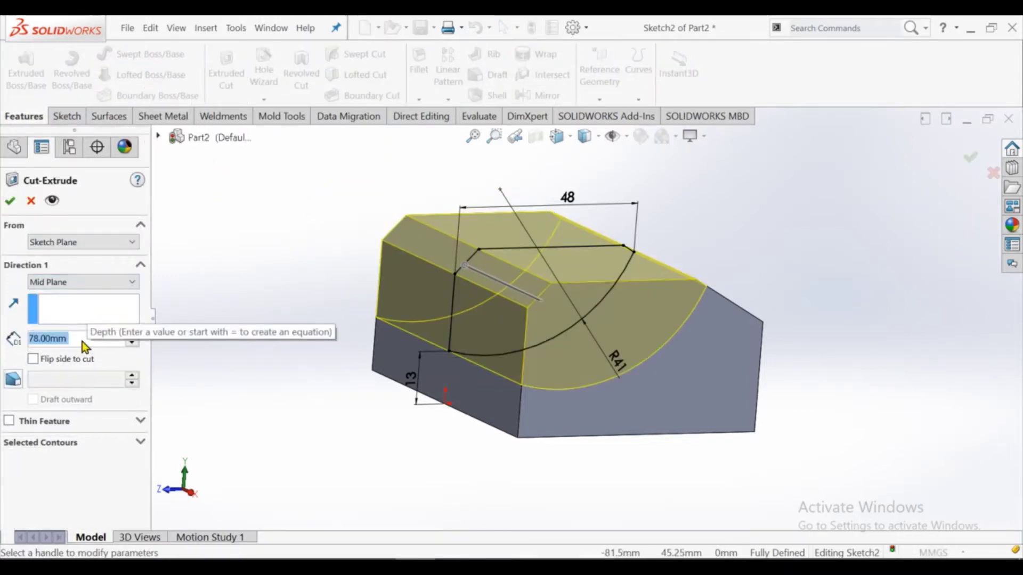
pyautogui.write('60')
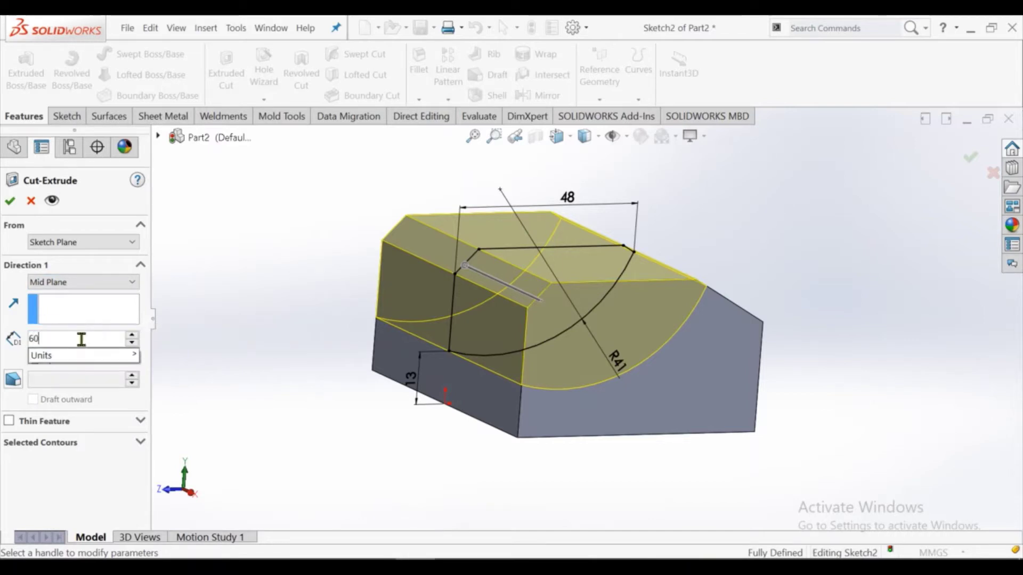
pyautogui.write('.33')
pyautogui.press('Return')
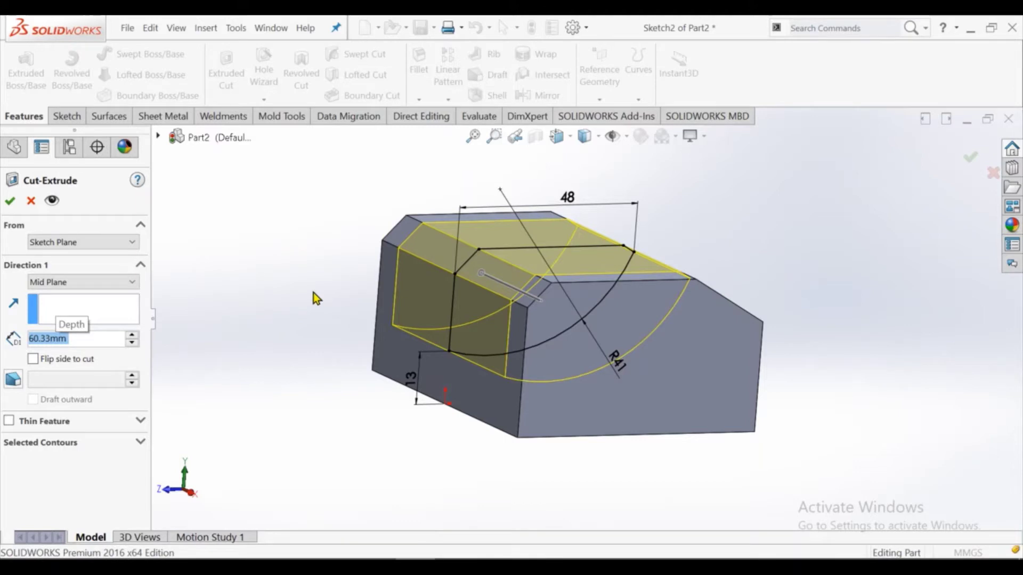
pyautogui.press('Return')
pyautogui.moveTo(305, 315)
pyautogui.mouseDown(button='middle')
pyautogui.moveTo(358, 347)
pyautogui.moveTo(283, 343)
pyautogui.moveTo(235, 360)
pyautogui.moveTo(278, 322)
pyautogui.moveTo(359, 310)
pyautogui.moveTo(392, 358)
pyautogui.moveTo(340, 357)
pyautogui.moveTo(367, 392)
pyautogui.moveTo(464, 431)
pyautogui.moveTo(482, 353)
pyautogui.moveTo(415, 392)
pyautogui.moveTo(491, 418)
pyautogui.moveTo(533, 320)
pyautogui.moveTo(605, 263)
pyautogui.moveTo(751, 380)
pyautogui.moveTo(770, 249)
pyautogui.moveTo(877, 363)
pyautogui.moveTo(797, 429)
pyautogui.mouseUp(button='middle')
# Step: Start a sketch on the block's end face, view it normal, and draw a vertical centreline
pyautogui.click(627, 356)
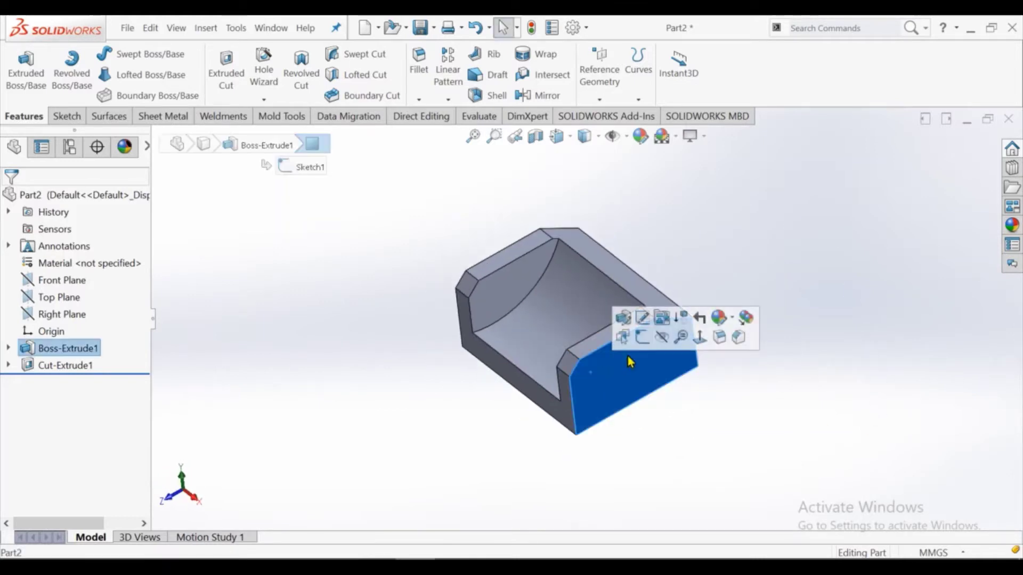
pyautogui.click(661, 319)
pyautogui.click(651, 93)
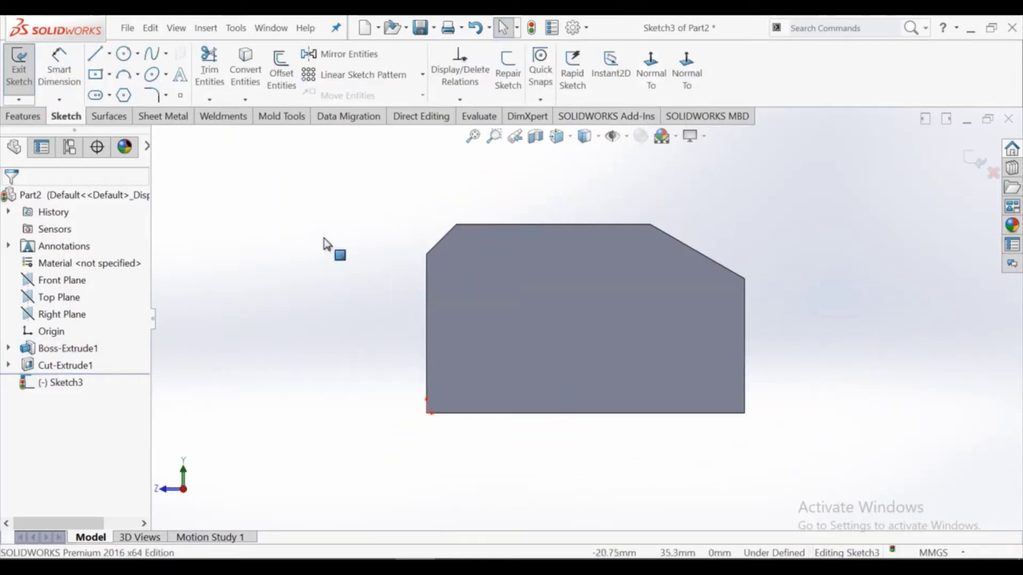
pyautogui.click(108, 53)
pyautogui.click(117, 94)
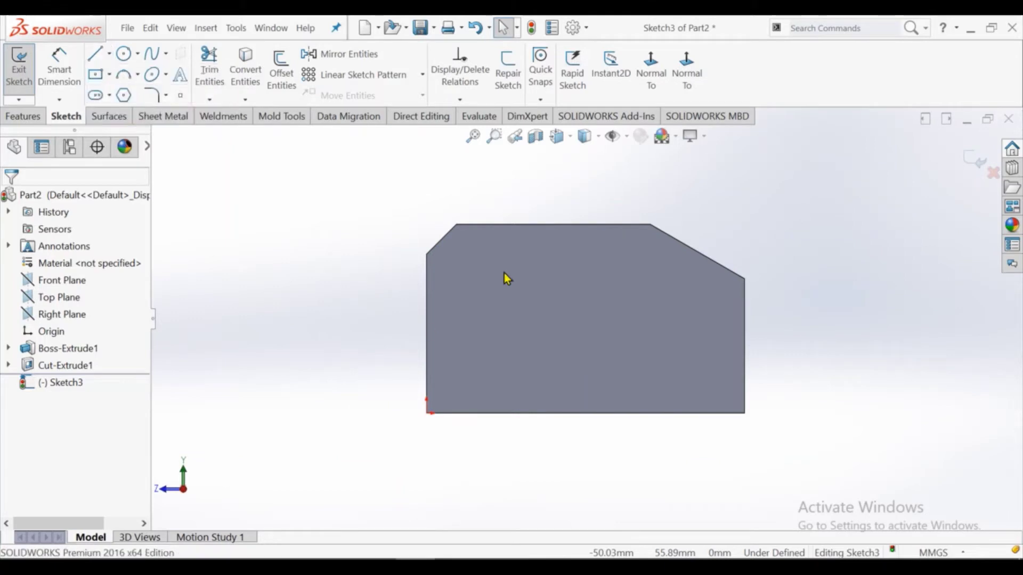
pyautogui.click(495, 224)
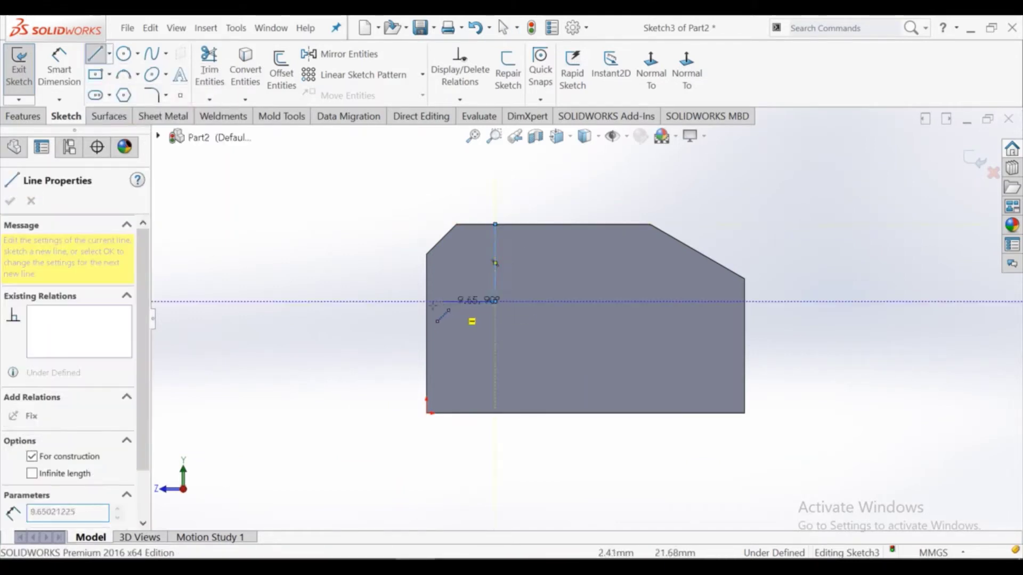
pyautogui.click(495, 297)
pyautogui.rightClick(427, 302)
pyautogui.click(465, 313)
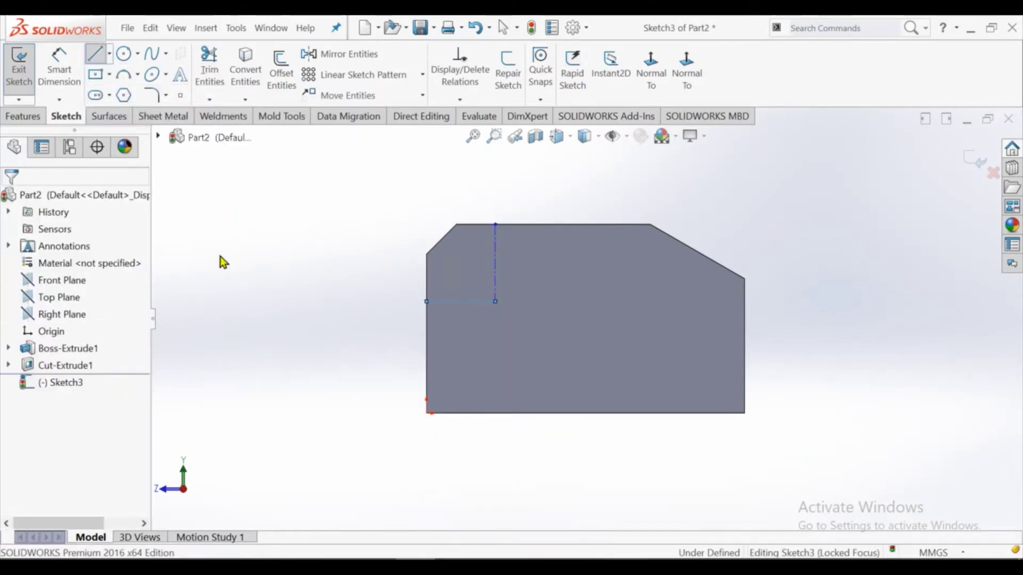
# Step: Draw a circle centred at the centreline's lower end
pyautogui.click(123, 53)
pyautogui.click(495, 302)
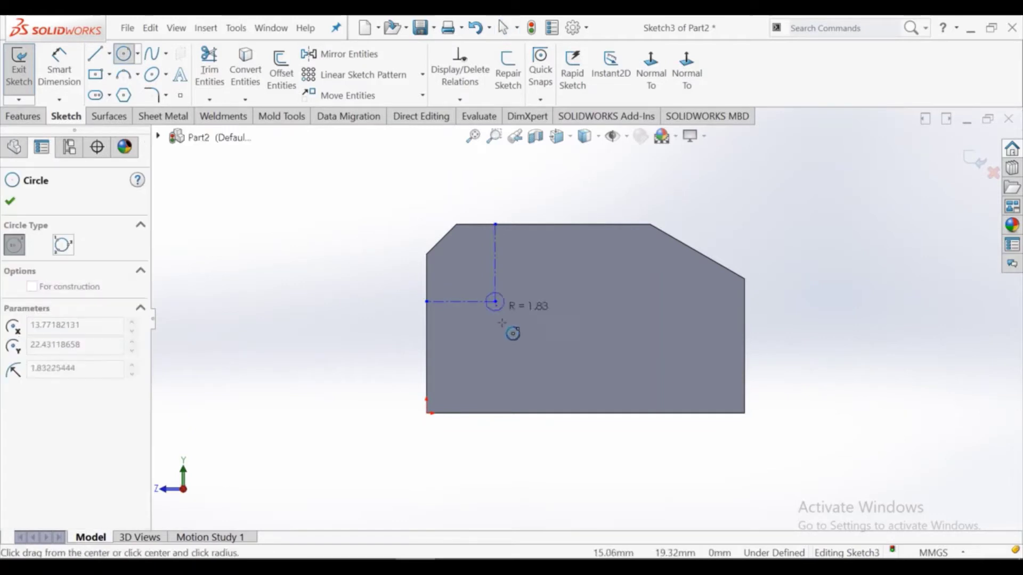
pyautogui.click(513, 320)
pyautogui.rightClick(524, 343)
pyautogui.click(527, 336)
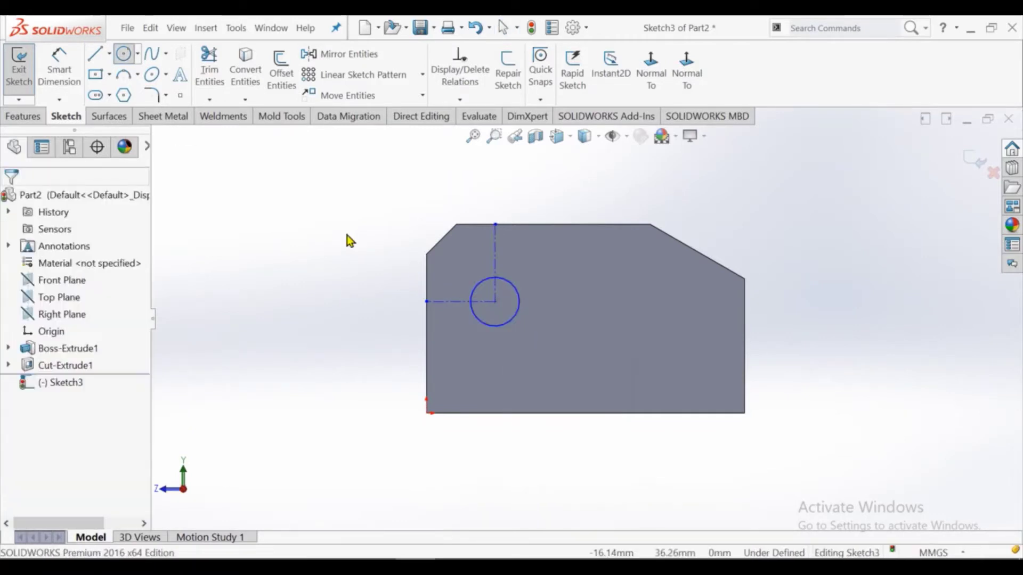
# Step: Delete the stray 15.57 centreline dimension and begin dimensioning from the horizontal centerline
pyautogui.click(78, 77)
pyautogui.click(496, 244)
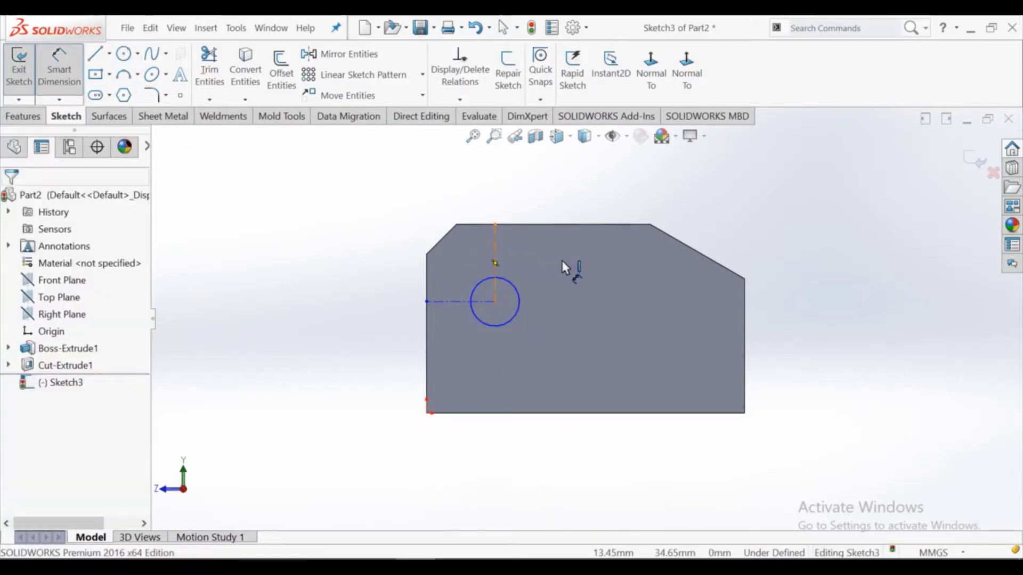
pyautogui.click(575, 266)
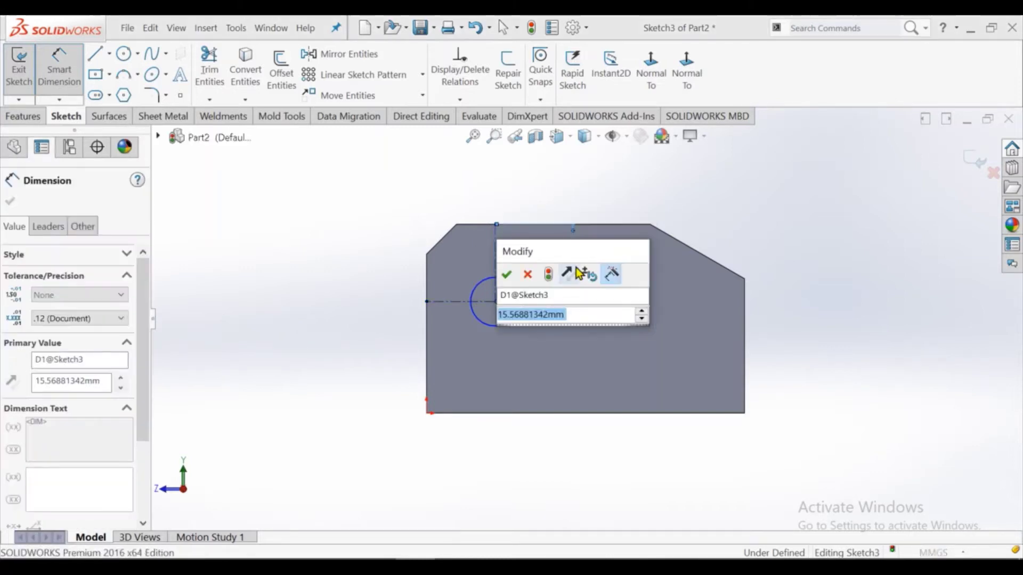
pyautogui.press('Return')
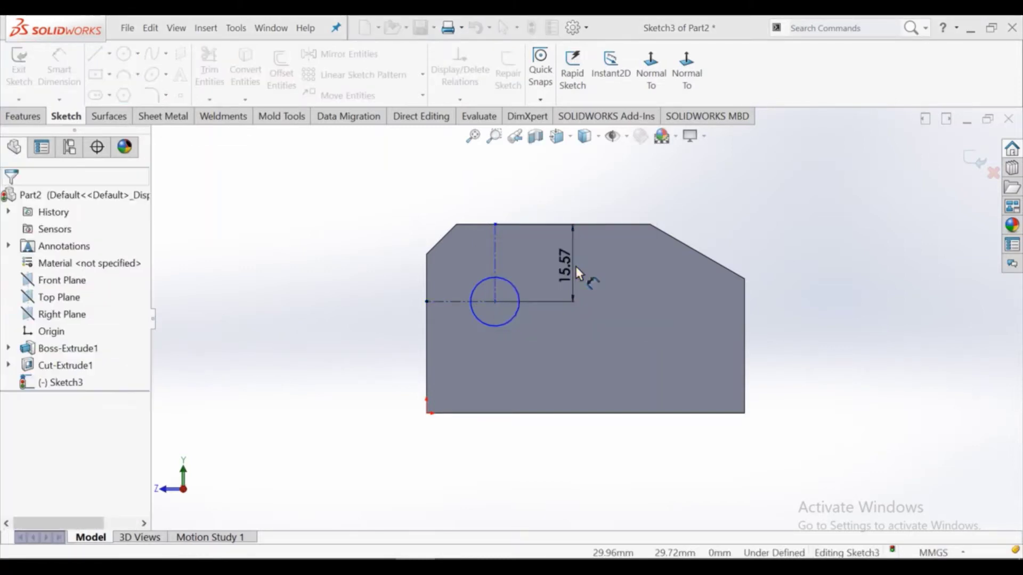
pyautogui.press('Escape')
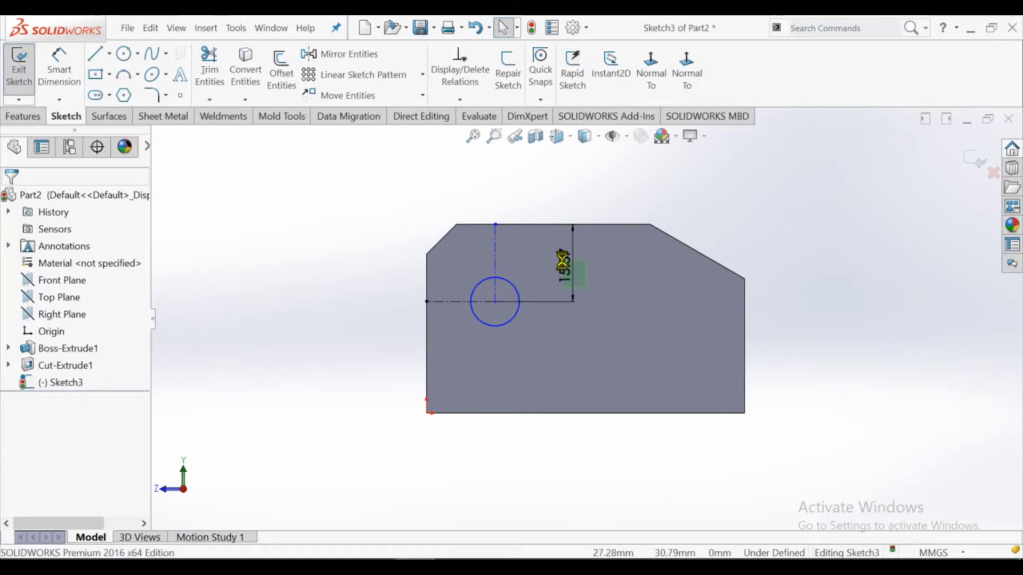
pyautogui.click(563, 261)
pyautogui.press('Delete')
pyautogui.click(59, 80)
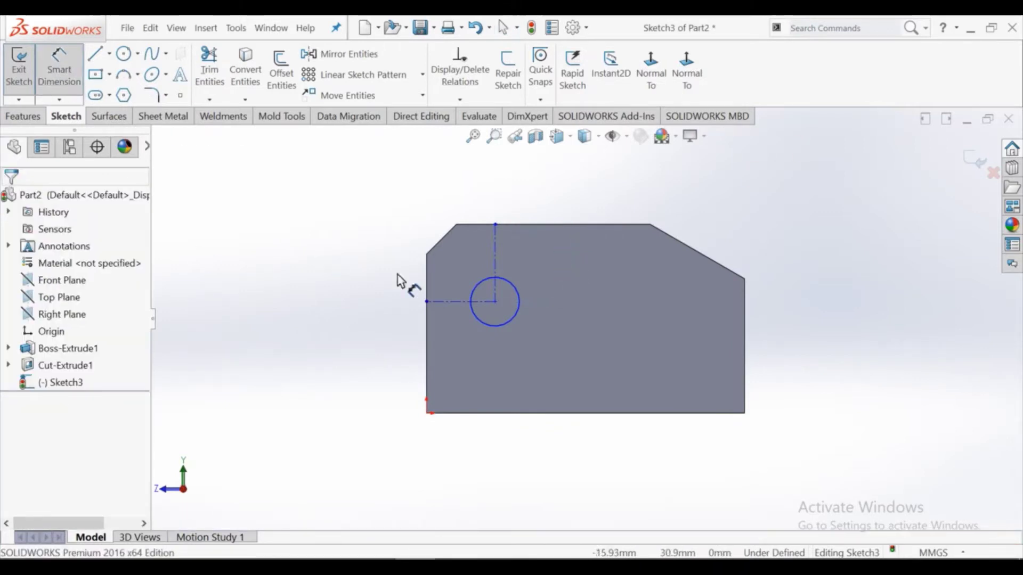
pyautogui.click(434, 301)
# Step: Dimension the circle centre 29 above the bottom-left corner and 15 from the left edge
pyautogui.click(427, 412)
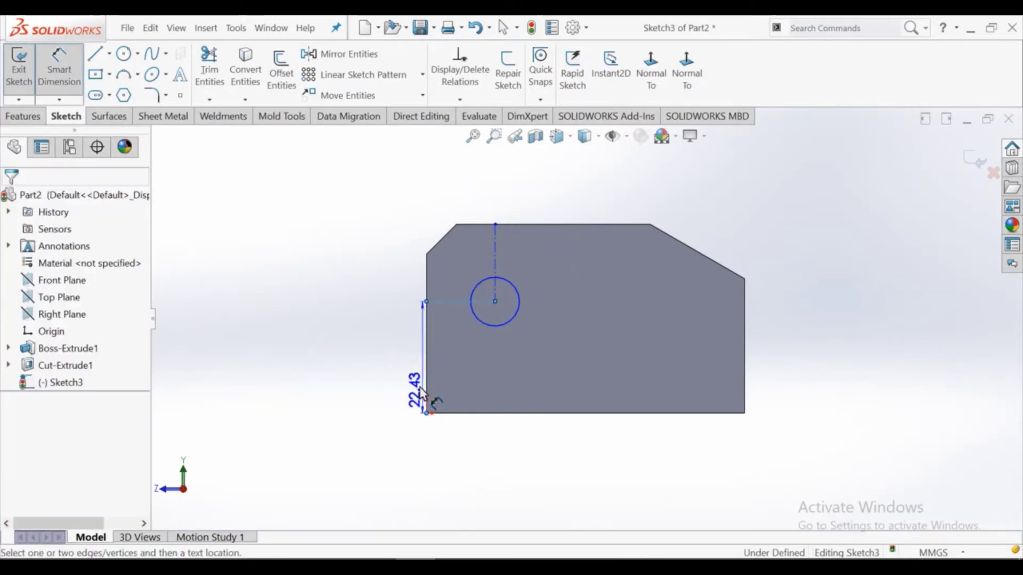
pyautogui.click(408, 374)
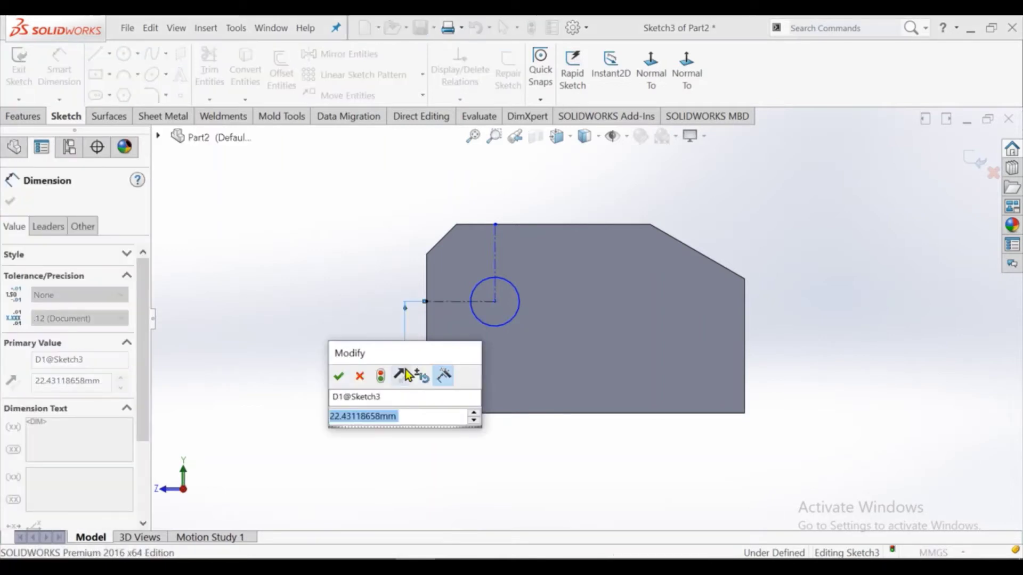
pyautogui.write('29')
pyautogui.press('Return')
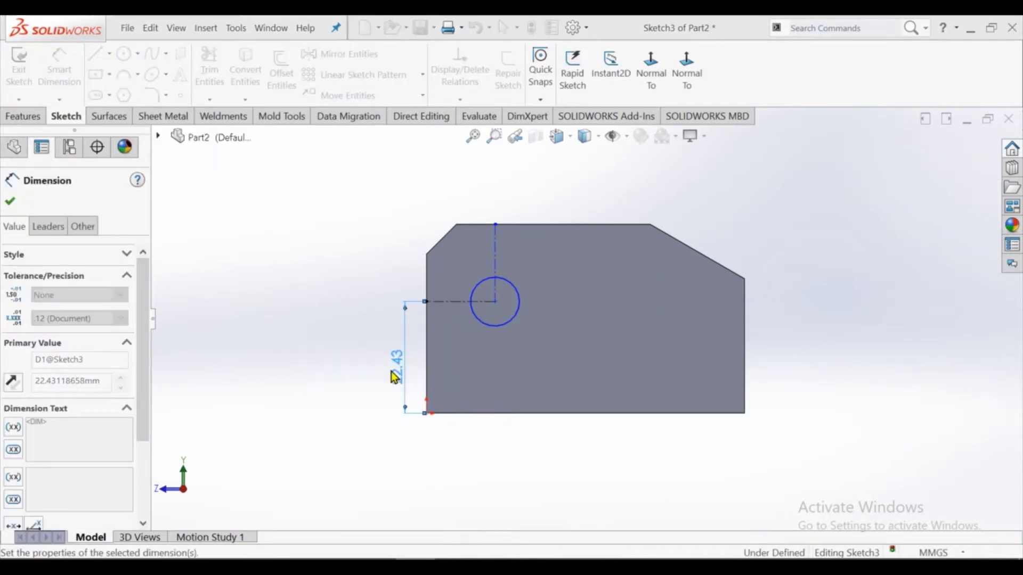
pyautogui.click(451, 260)
pyautogui.click(463, 201)
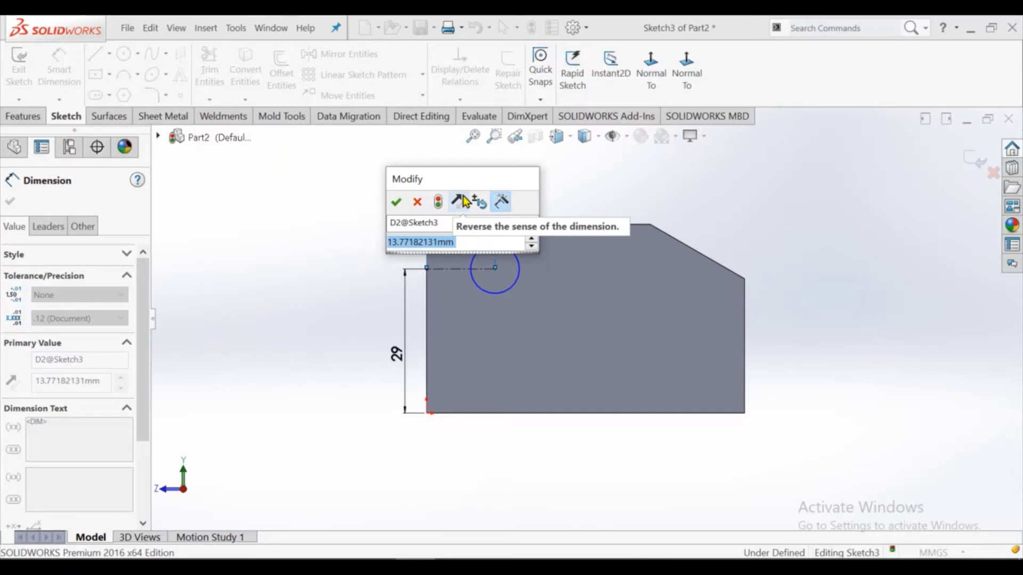
pyautogui.write('15')
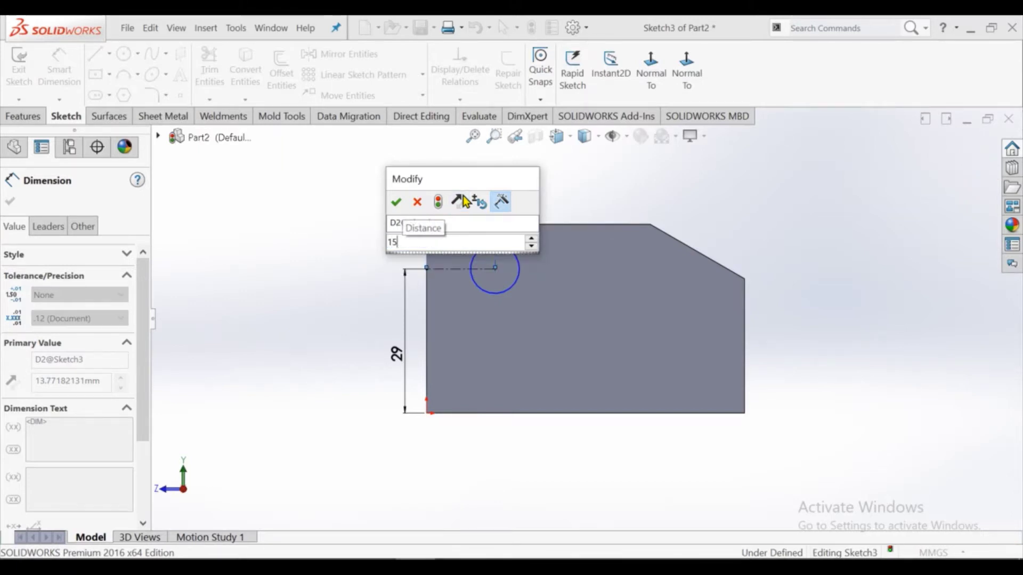
pyautogui.press('Return')
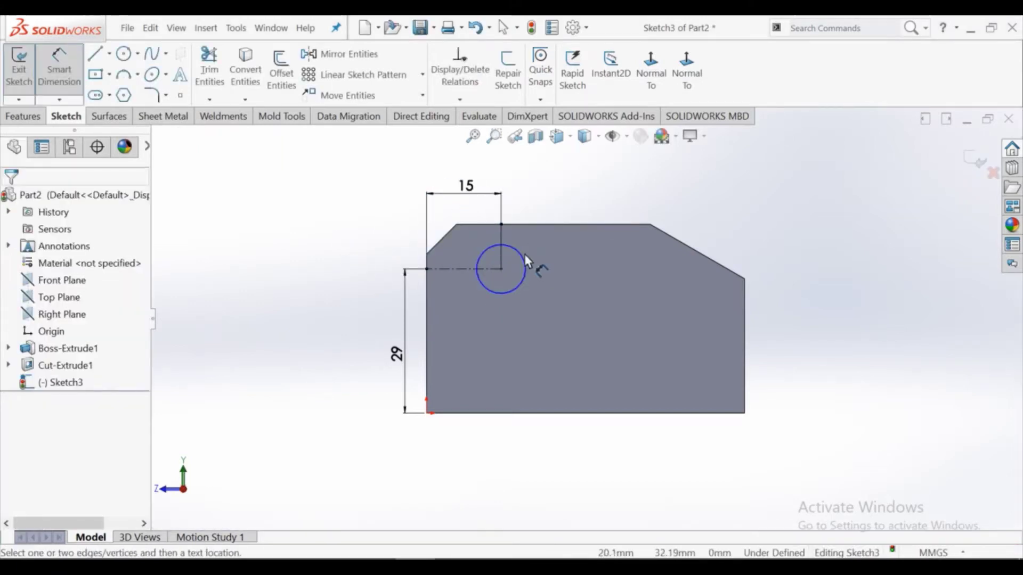
# Step: Set the circle's diameter to 14.30 and exit dimensioning
pyautogui.click(523, 255)
pyautogui.click(565, 194)
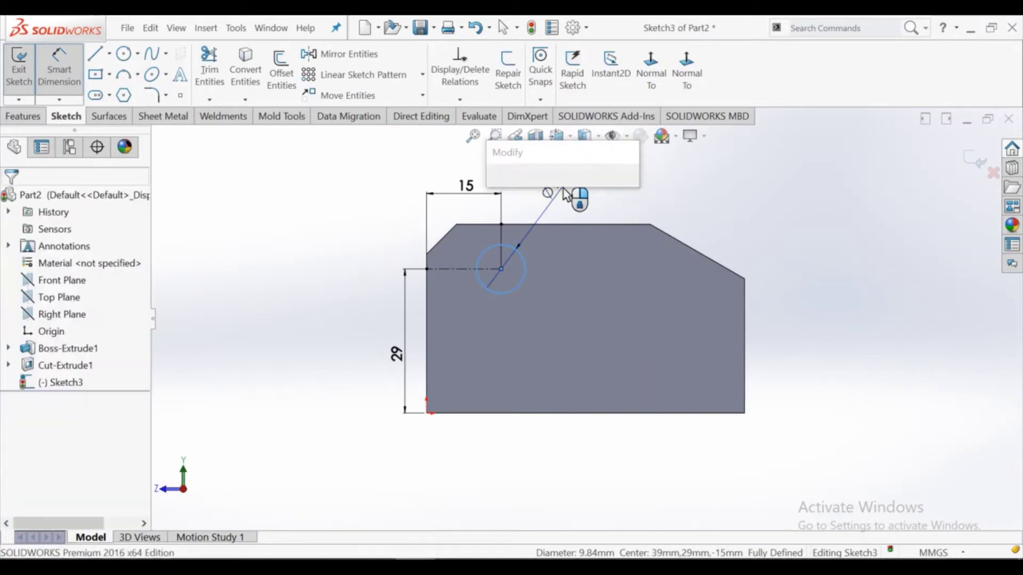
pyautogui.write('1')
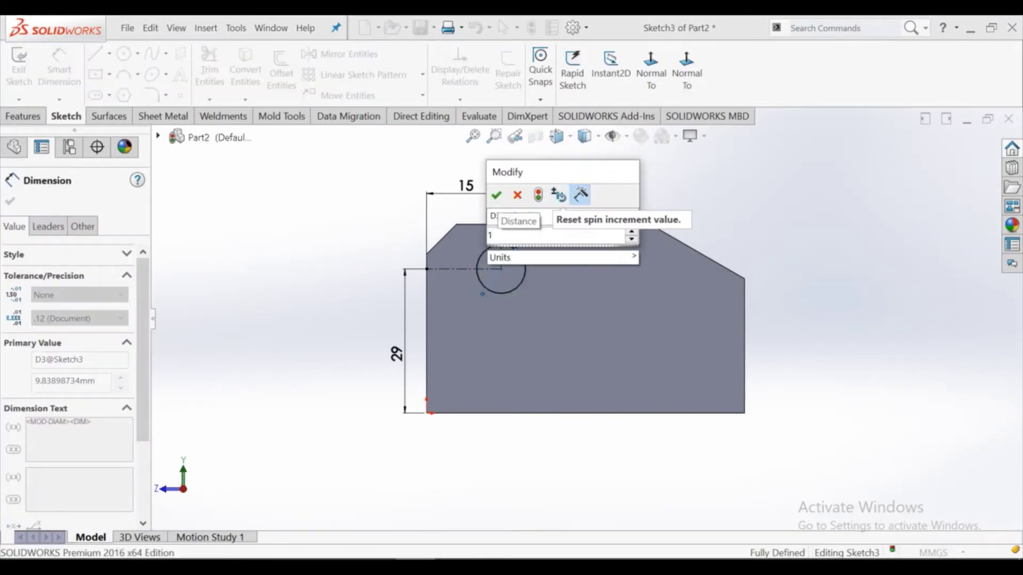
pyautogui.write('0')
pyautogui.press('Return')
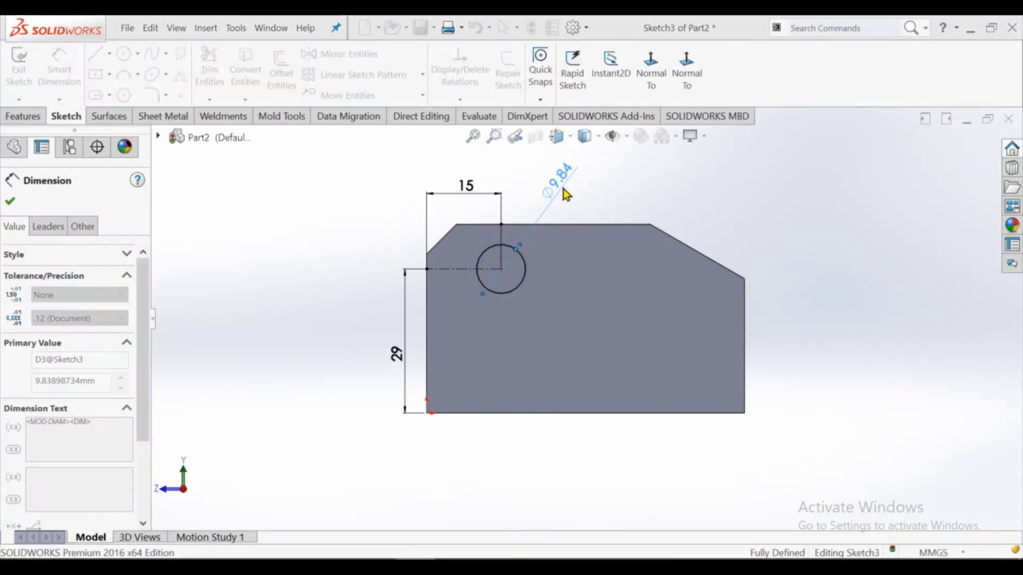
pyautogui.click(331, 228)
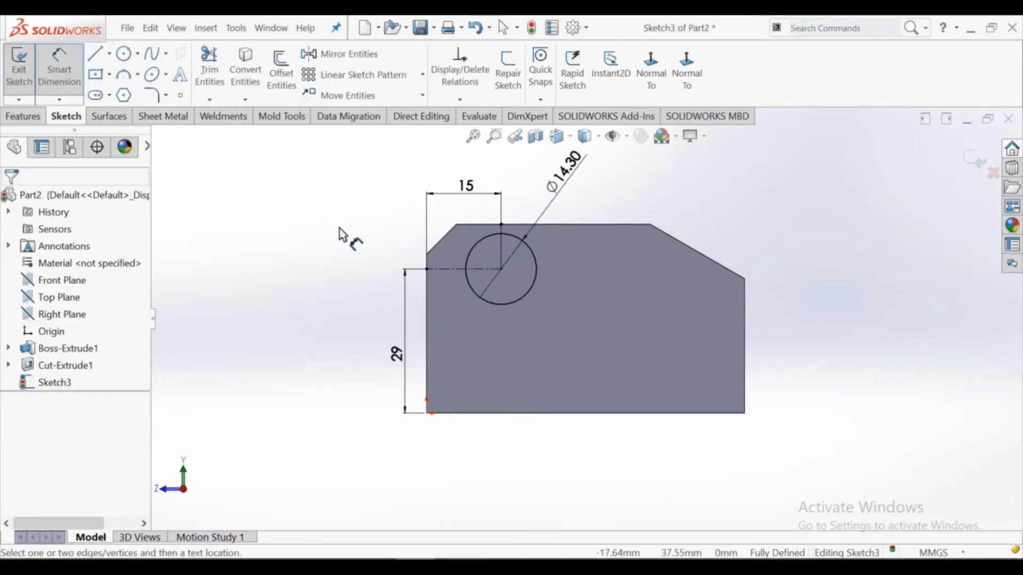
pyautogui.rightClick(339, 230)
pyautogui.click(372, 277)
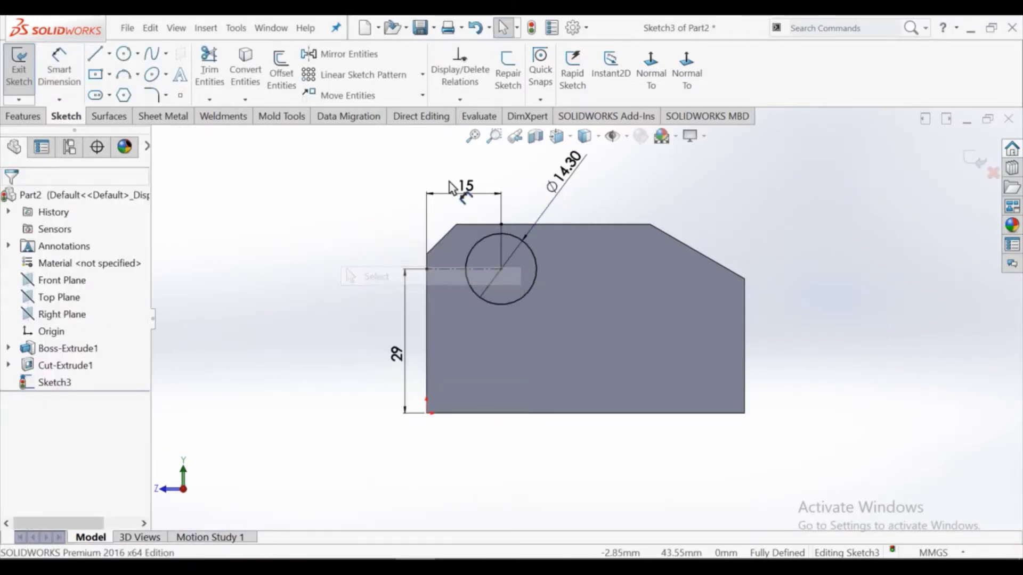
# Step: Change the horizontal distance from 15 to 14 and view the part in 3D
pyautogui.doubleClick(466, 187)
pyautogui.write('14')
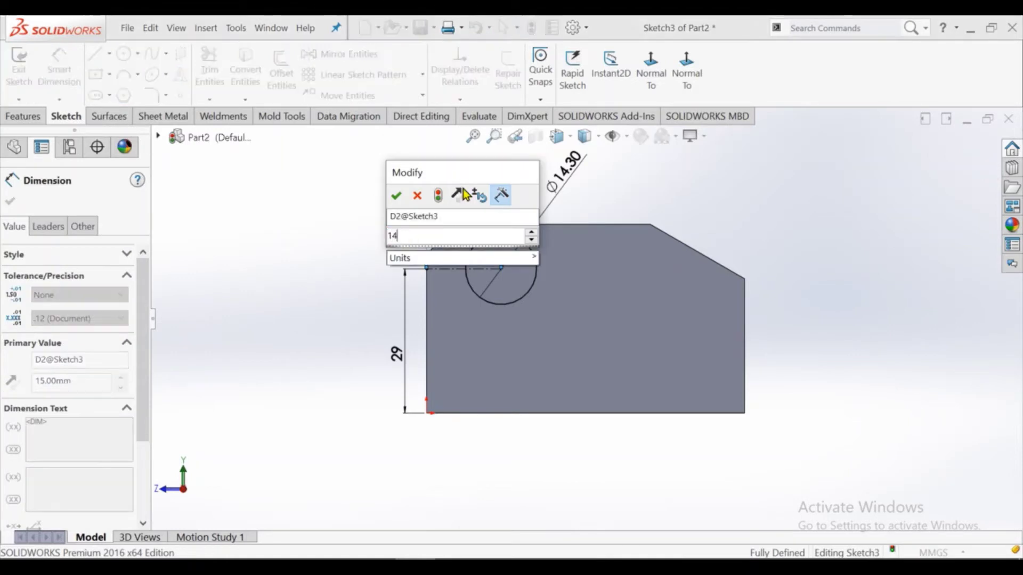
pyautogui.press('Return')
pyautogui.hotkey('ctrl', 'z')
pyautogui.press('Escape')
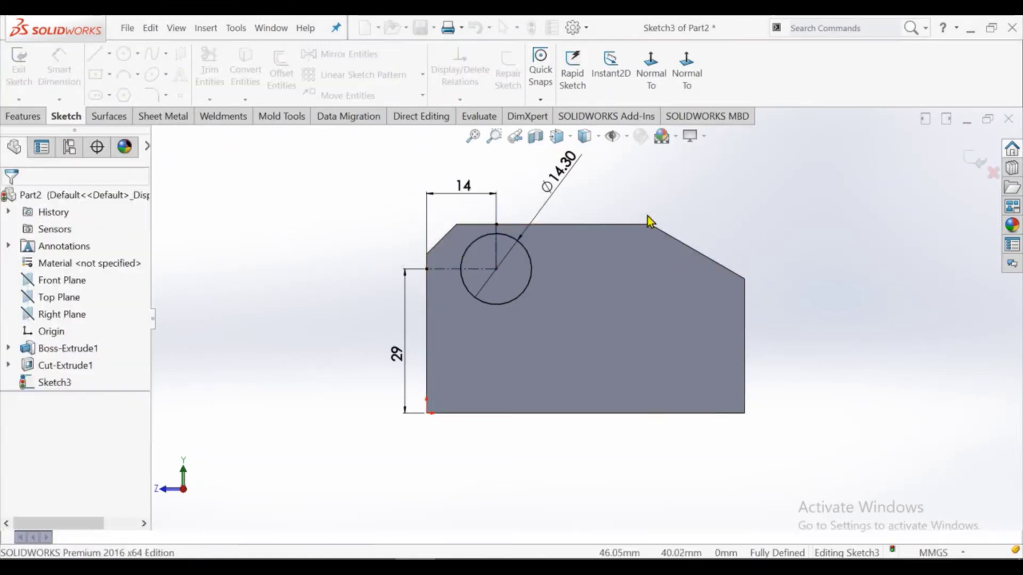
pyautogui.press('f')
pyautogui.moveTo(335, 257); pyautogui.dragTo(413, 289, button='middle')
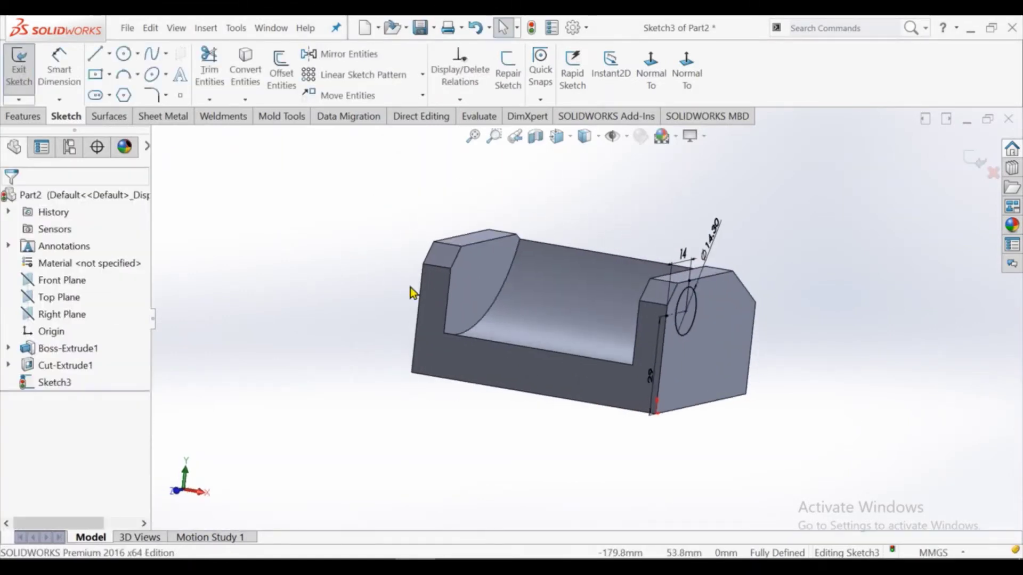
# Step: Boss-extrude the hole circle as a reversed-direction cylinder into the part
pyautogui.click(31, 117)
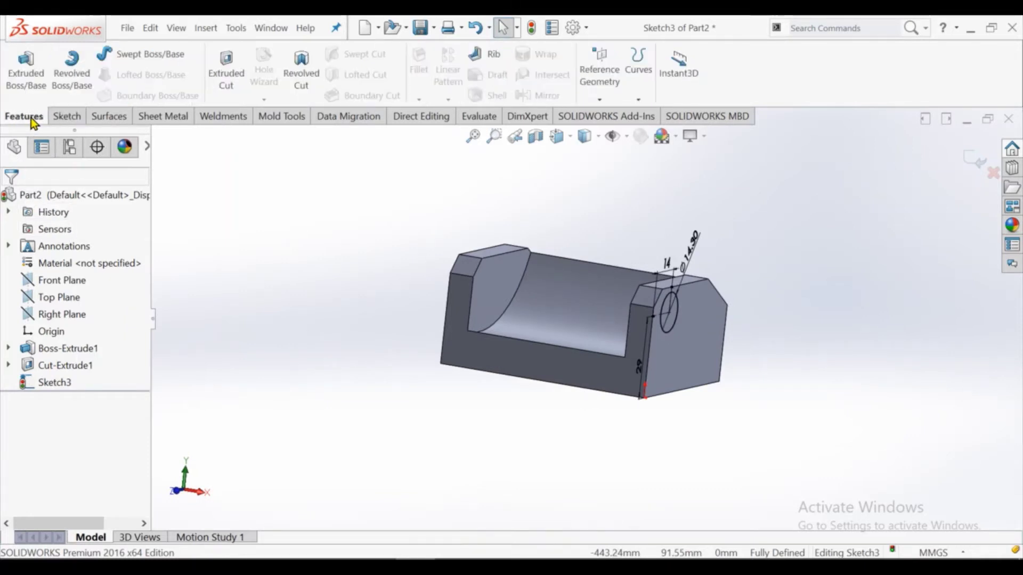
pyautogui.click(30, 91)
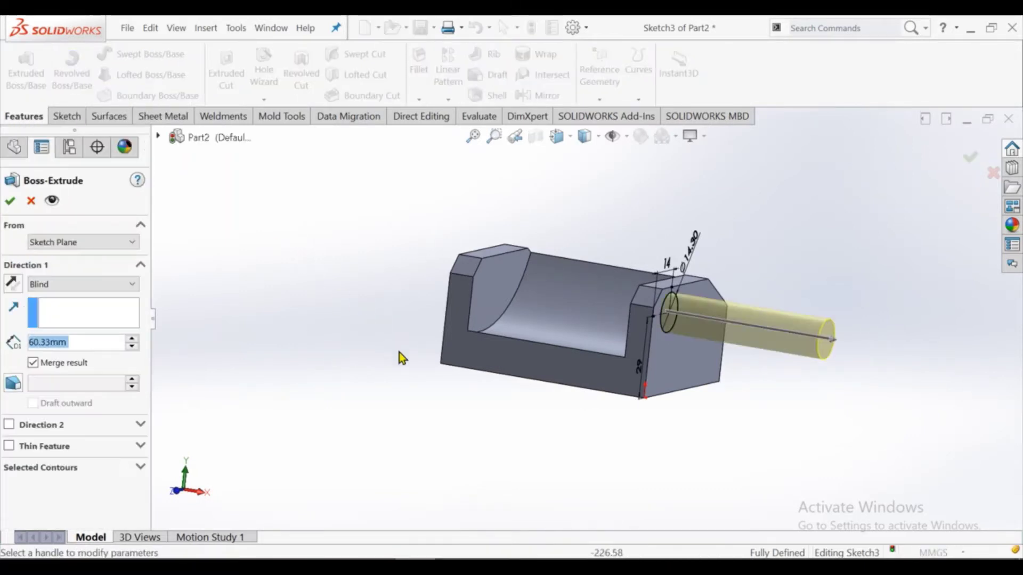
pyautogui.scroll(1, 608, 357)
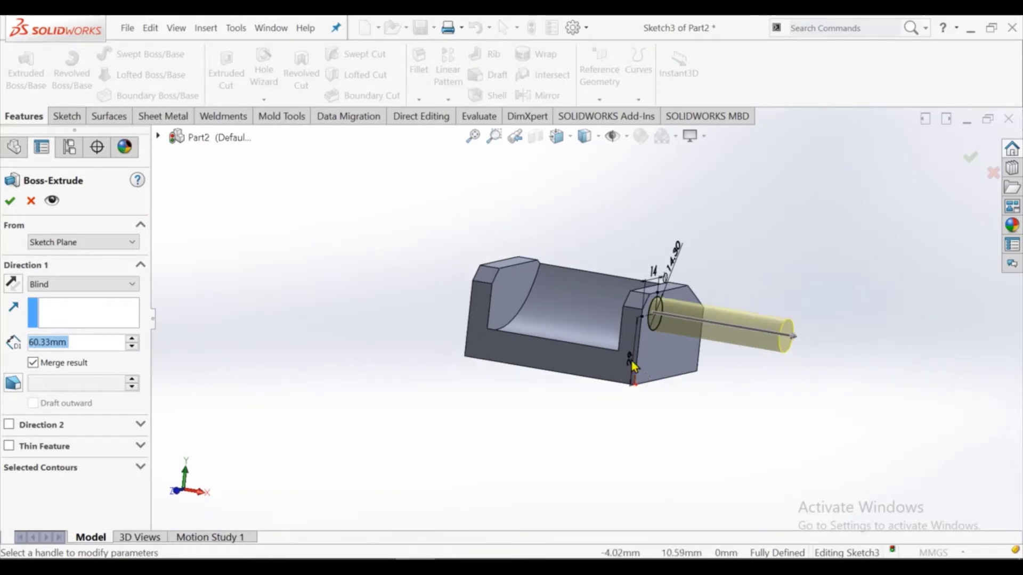
pyautogui.scroll(1, 575, 347)
pyautogui.scroll(-2, 586, 341)
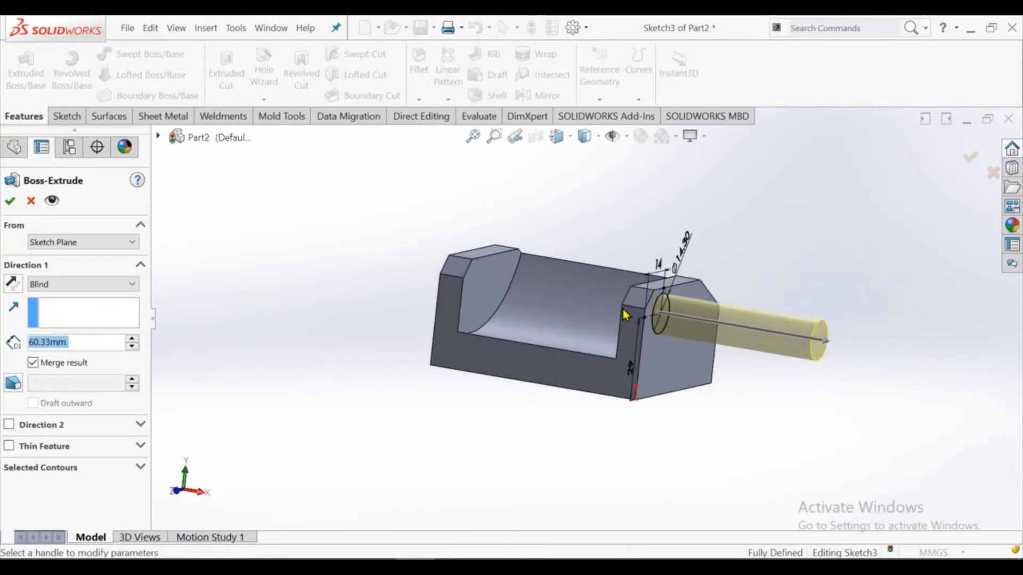
pyautogui.click(12, 284)
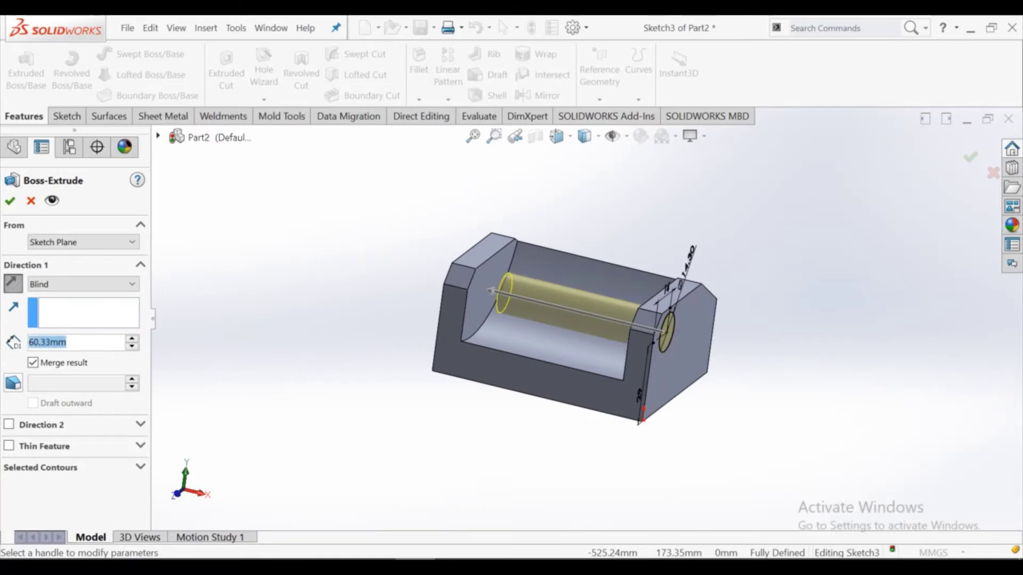
pyautogui.moveTo(303, 244)
pyautogui.mouseDown(button='middle')
pyautogui.moveTo(324, 264)
pyautogui.moveTo(285, 263)
pyautogui.mouseUp(button='middle')
pyautogui.scroll(2, 464, 303)
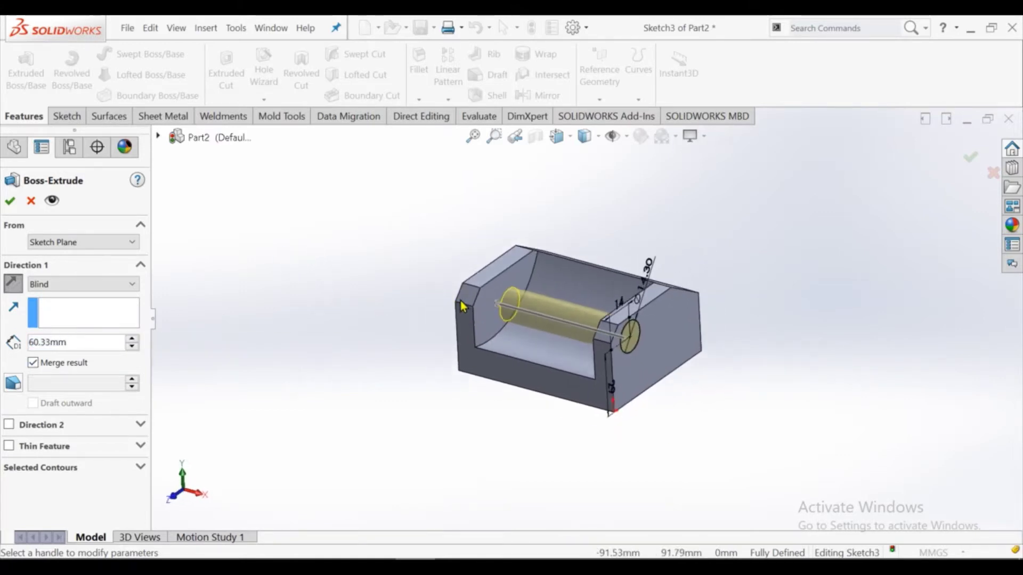
pyautogui.scroll(-2, 621, 331)
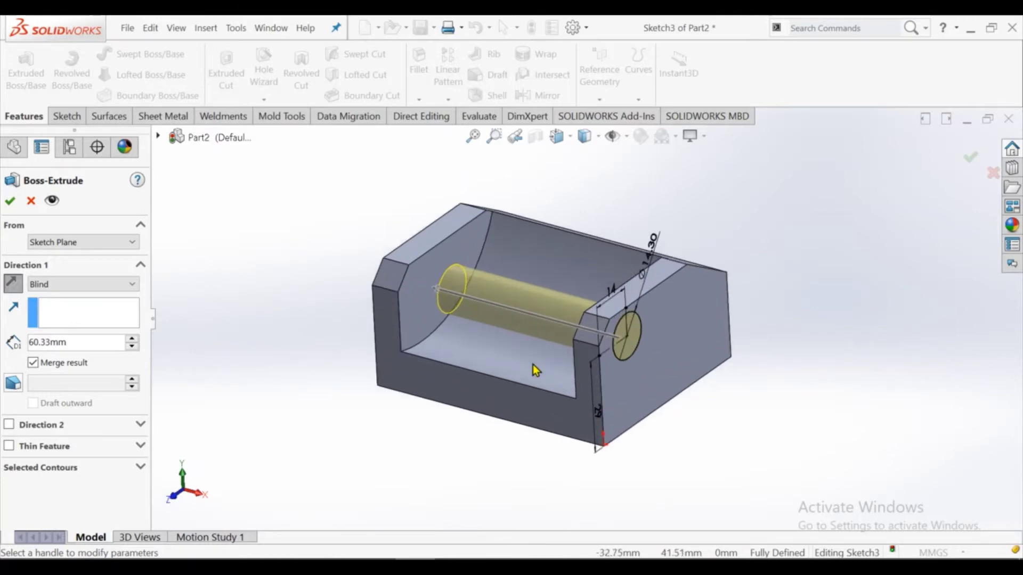
pyautogui.moveTo(533, 365)
pyautogui.mouseDown(button='middle')
pyautogui.moveTo(560, 327)
pyautogui.moveTo(527, 322)
pyautogui.mouseUp(button='middle')
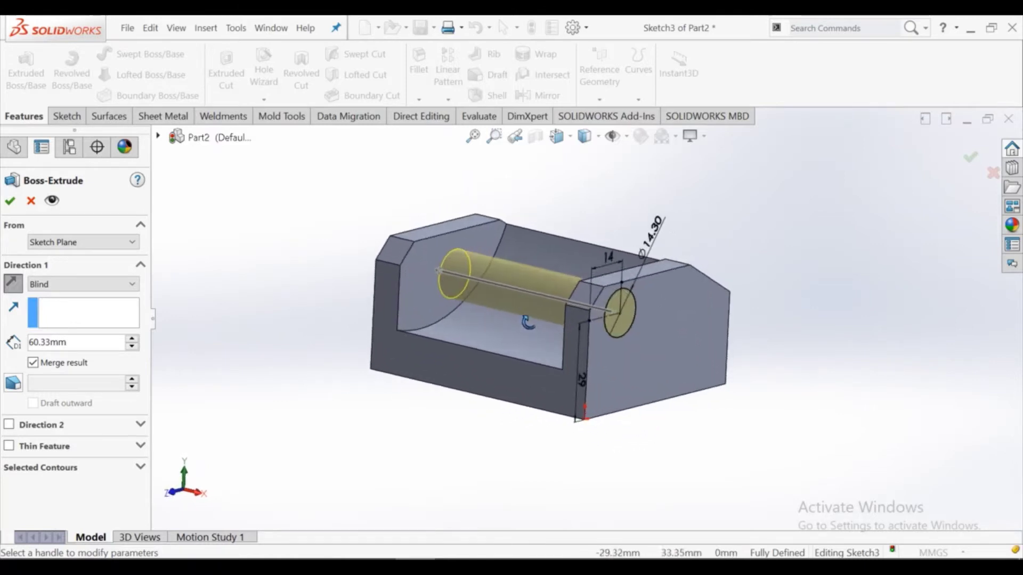
pyautogui.click(9, 206)
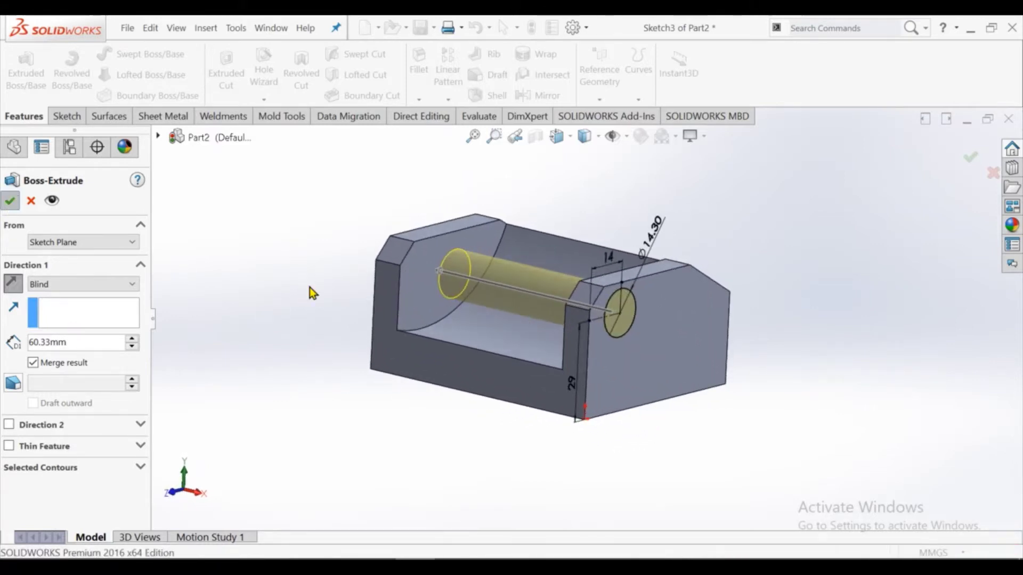
# Step: Delete the Boss-Extrude2 cylinder feature
pyautogui.moveTo(454, 376)
pyautogui.mouseDown(button='middle')
pyautogui.moveTo(493, 401)
pyautogui.moveTo(480, 397)
pyautogui.mouseUp(button='middle')
pyautogui.rightClick(65, 382)
pyautogui.click(124, 366)
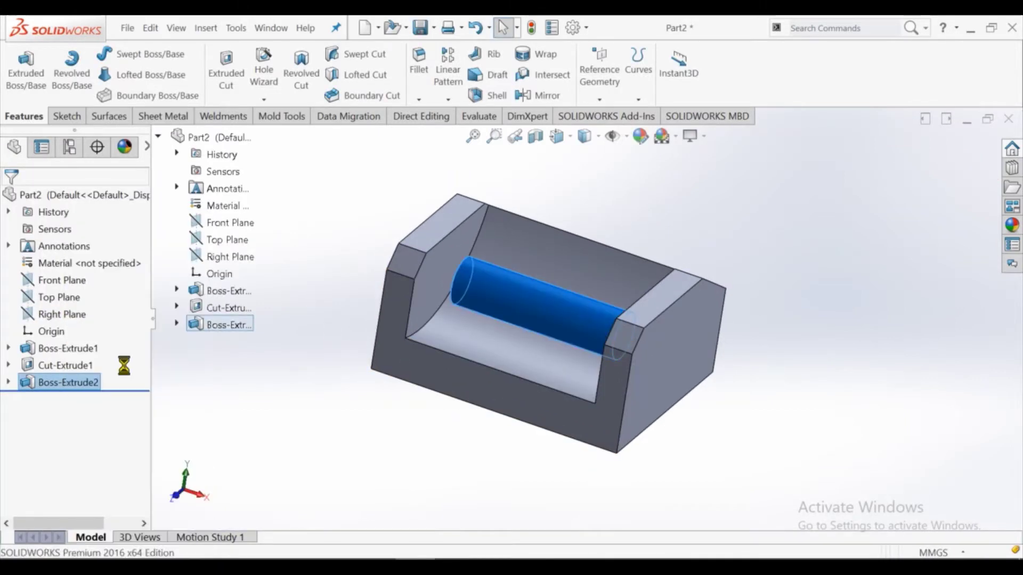
# Step: Cut Sketch3's 14.30 mm circle 60.33 mm into the block's right end wall as Cut-Extrude2
pyautogui.click(227, 74)
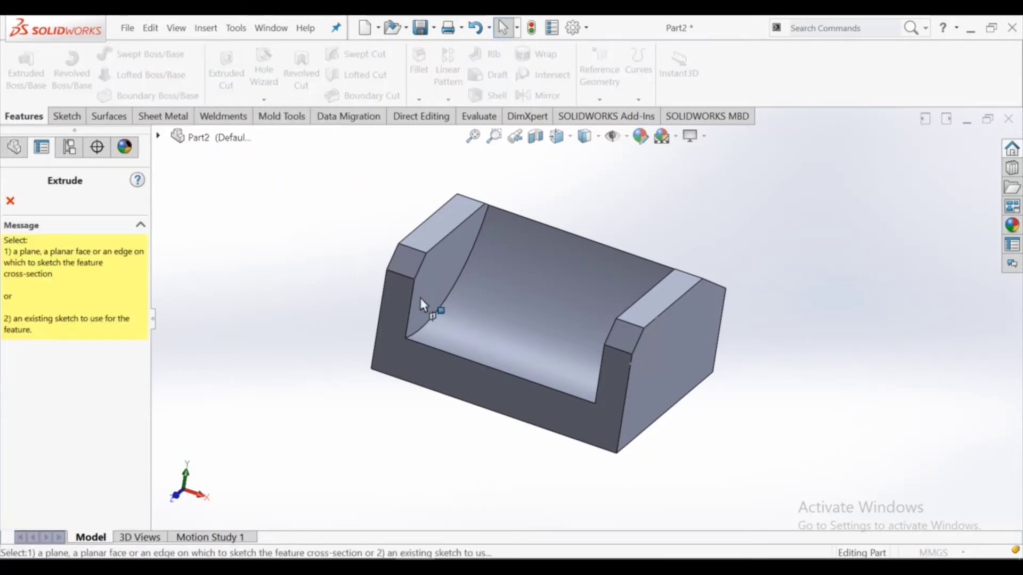
pyautogui.click(663, 335)
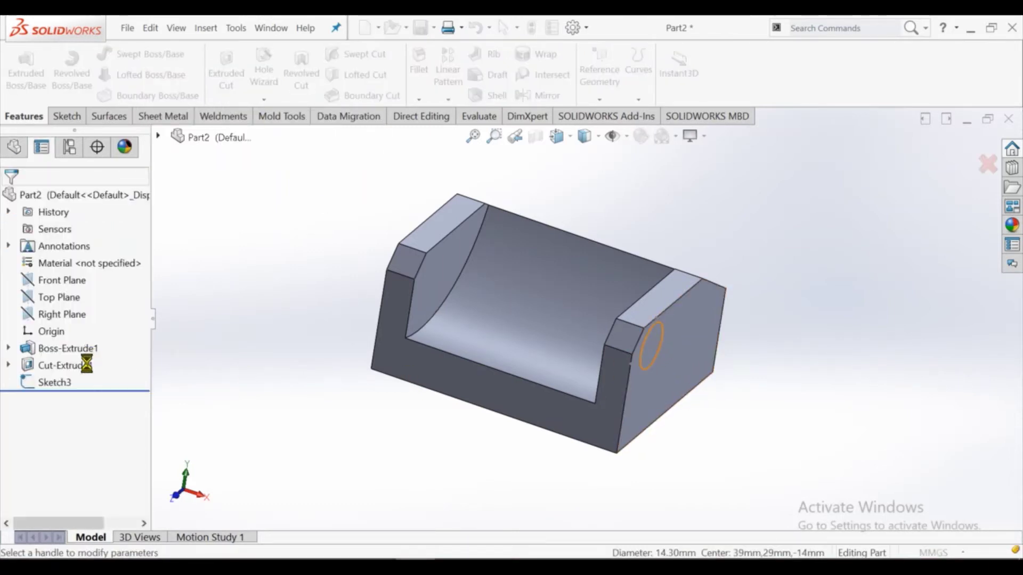
pyautogui.press('Return')
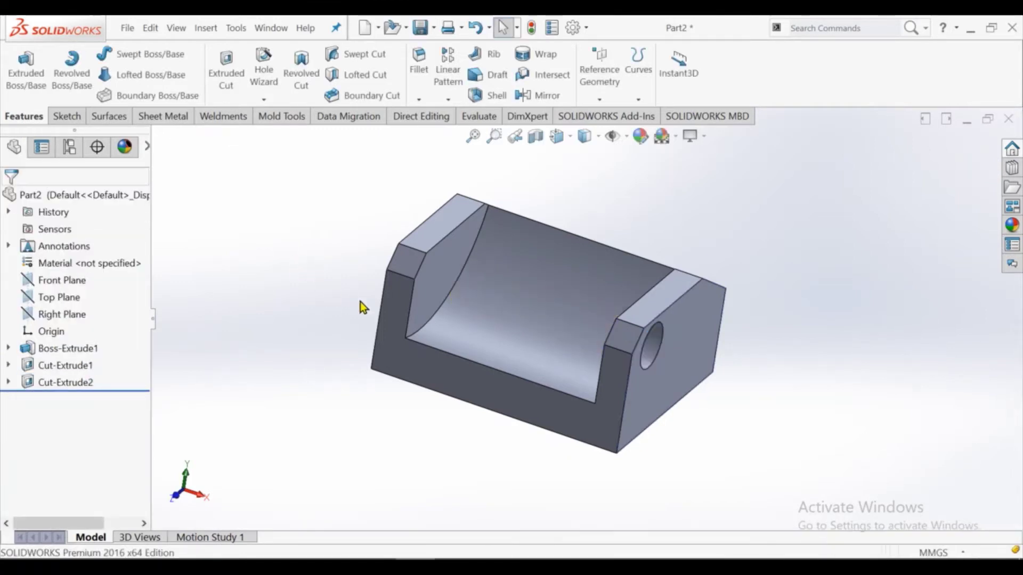
pyautogui.scroll(2, 463, 366)
pyautogui.moveTo(463, 367)
pyautogui.mouseDown(button='middle')
pyautogui.moveTo(314, 381)
pyautogui.moveTo(439, 336)
pyautogui.moveTo(478, 420)
pyautogui.mouseUp(button='middle')
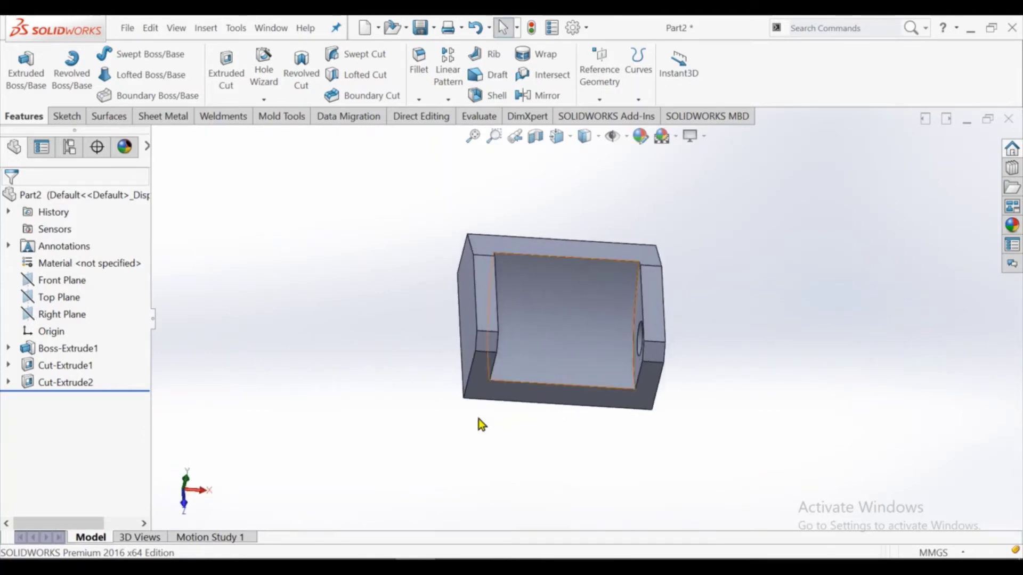
# Step: Sketch a thin corner rectangle from the bottom-left corner of the block's front face
pyautogui.click(492, 290)
pyautogui.click(540, 252)
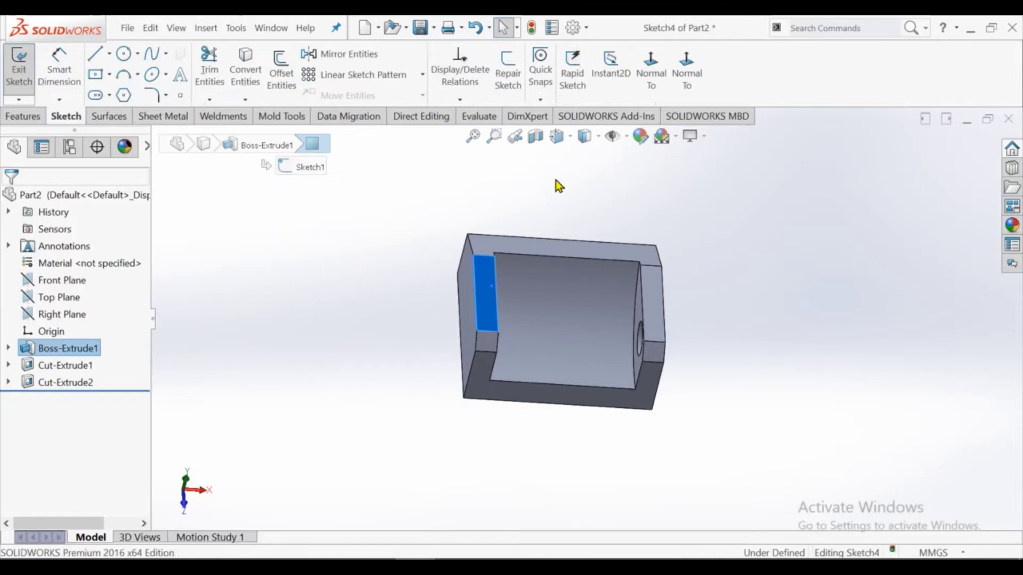
pyautogui.click(647, 77)
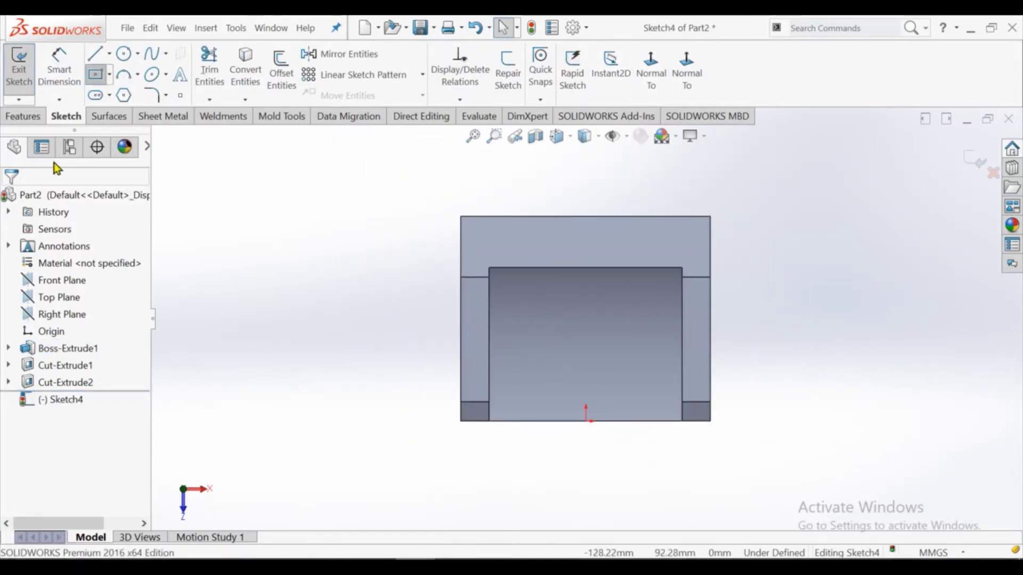
pyautogui.click(460, 421)
pyautogui.click(471, 317)
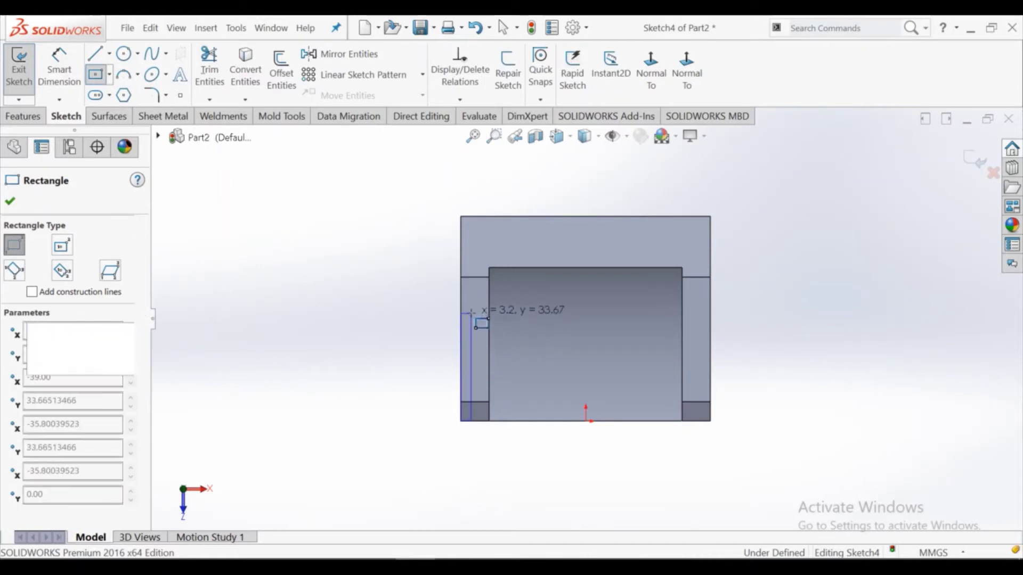
pyautogui.rightClick(472, 318)
pyautogui.click(507, 325)
# Step: Dimension the rectangle 35 mm tall and 2 mm wide, fully defining Sketch4
pyautogui.click(72, 76)
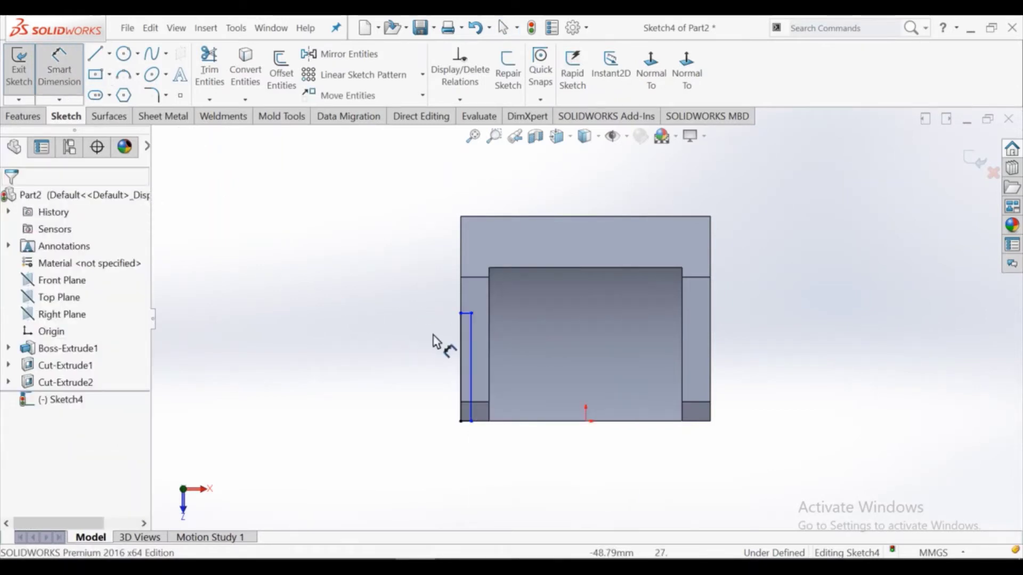
pyautogui.click(462, 342)
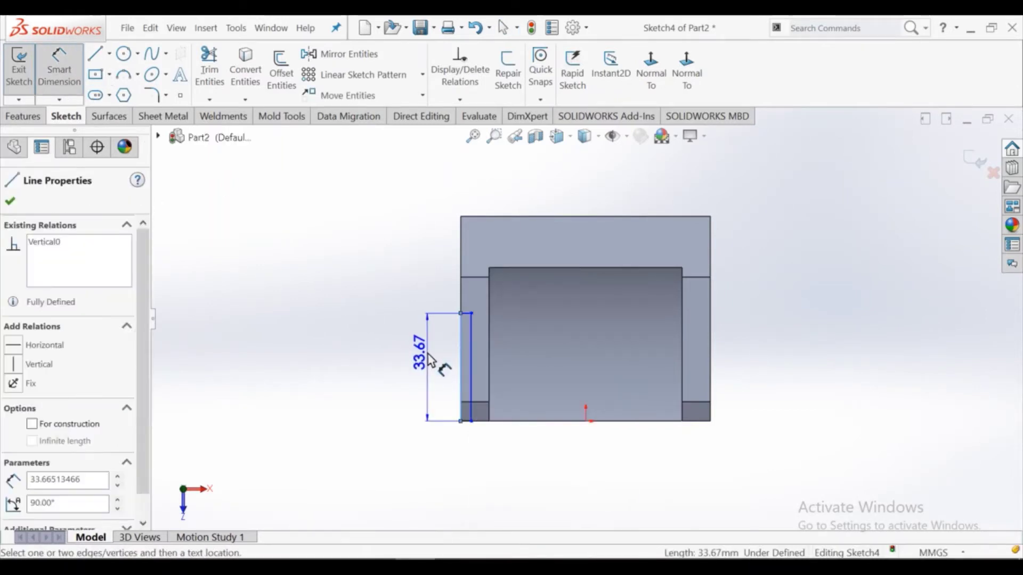
pyautogui.click(431, 360)
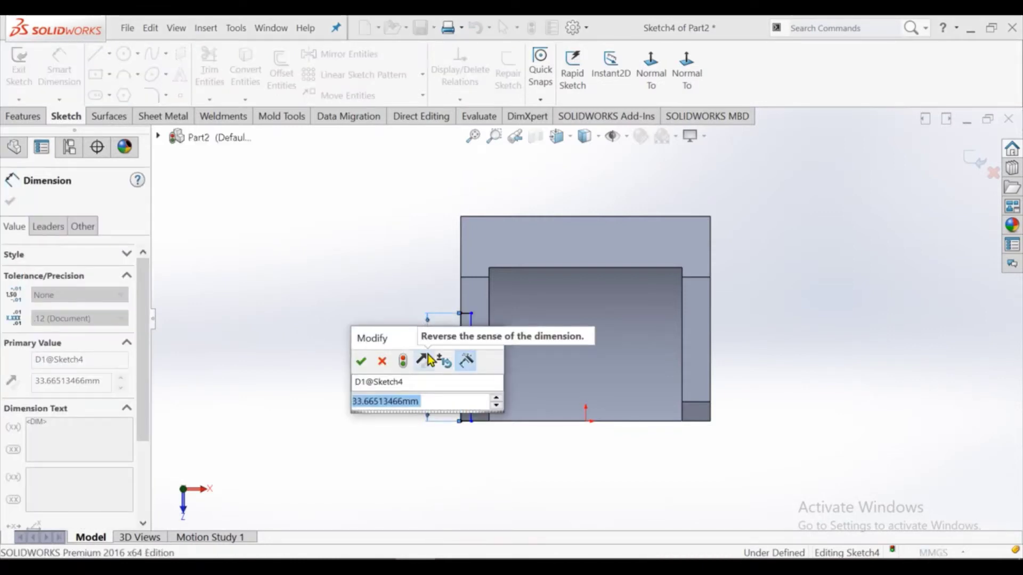
pyautogui.write('35')
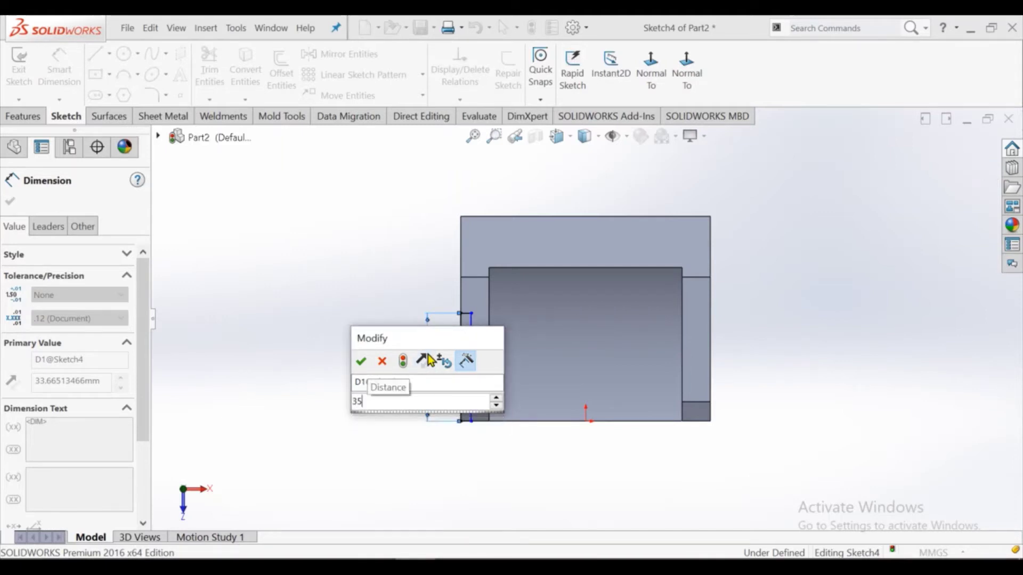
pyautogui.press('Return')
pyautogui.click(320, 346)
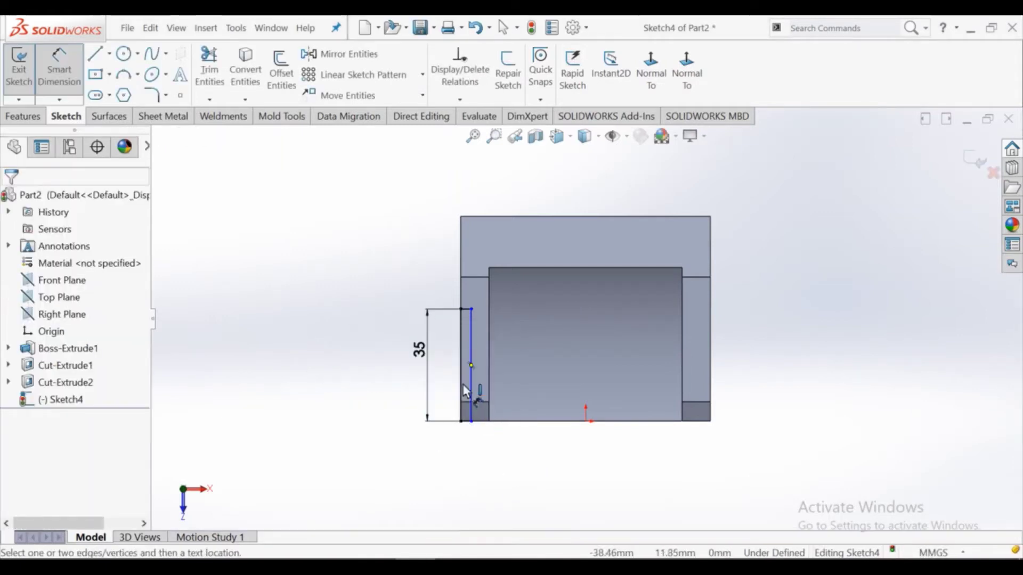
pyautogui.click(466, 311)
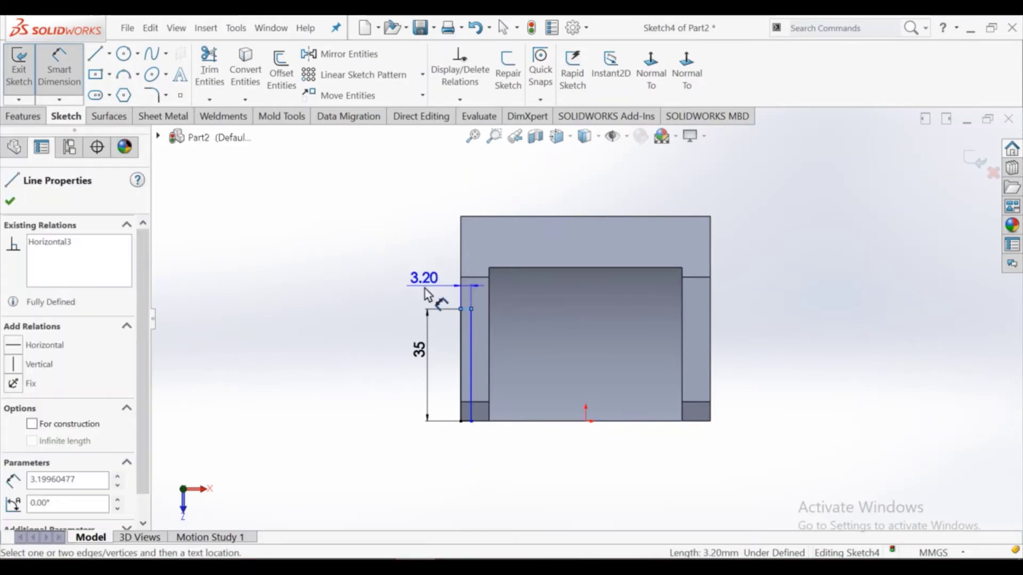
pyautogui.click(428, 295)
pyautogui.write('2')
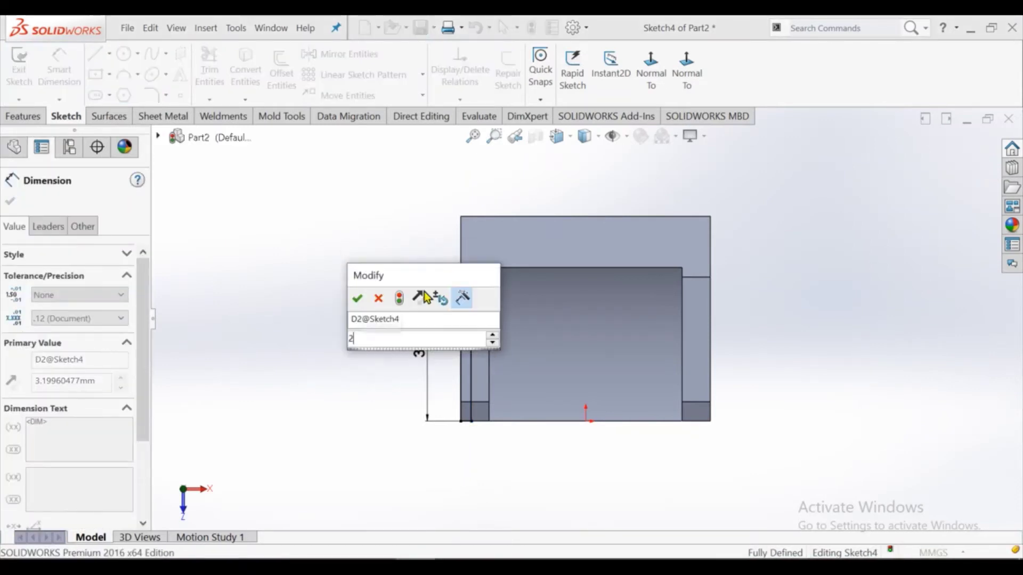
pyautogui.press('Return')
pyautogui.rightClick(352, 256)
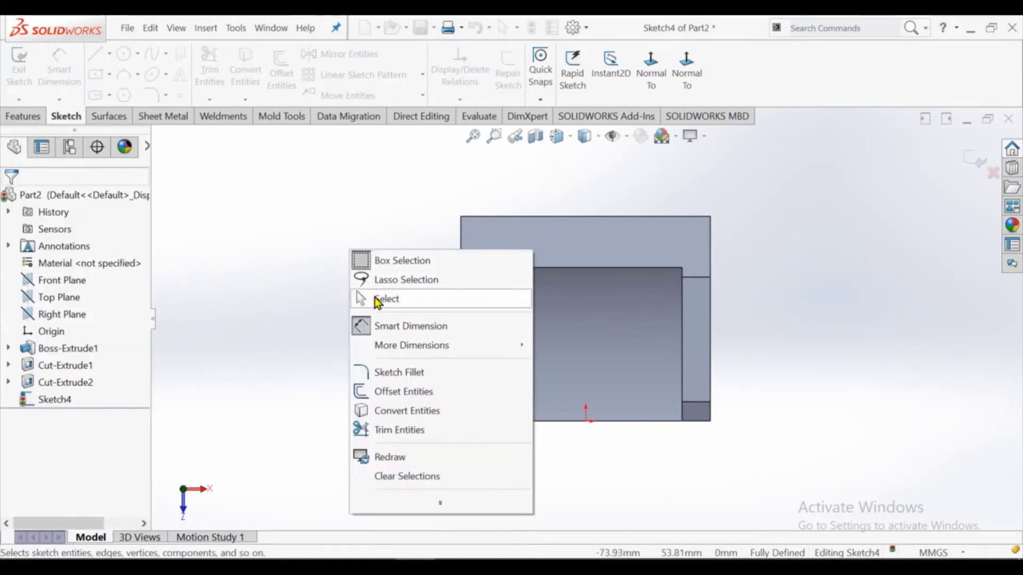
pyautogui.click(378, 302)
pyautogui.moveTo(554, 395); pyautogui.dragTo(968, 168, button='middle')
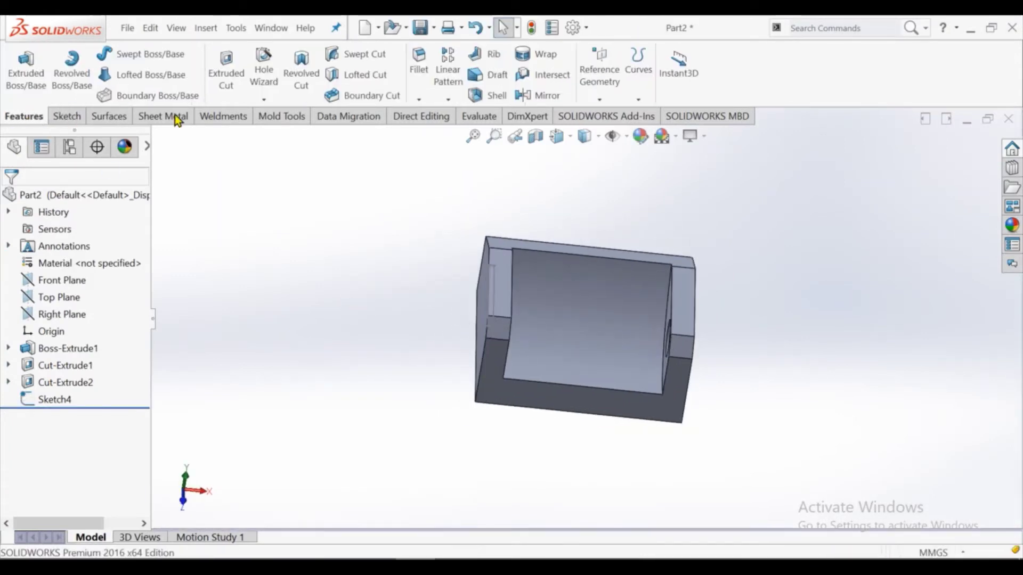
# Step: Cut Sketch4's thin rectangle 12 mm blind into the left wall as Cut-Extrude3
pyautogui.click(226, 69)
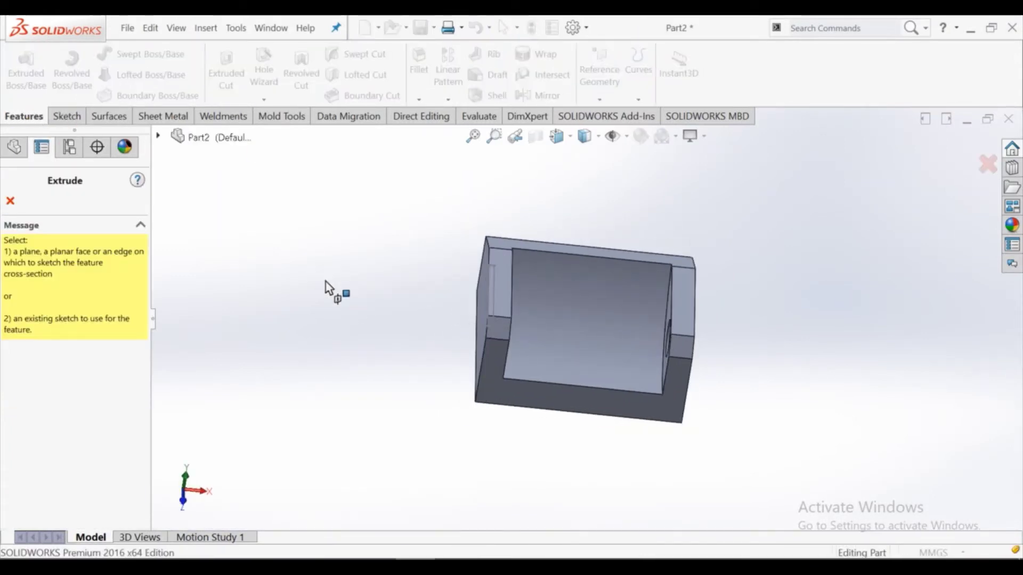
pyautogui.click(496, 291)
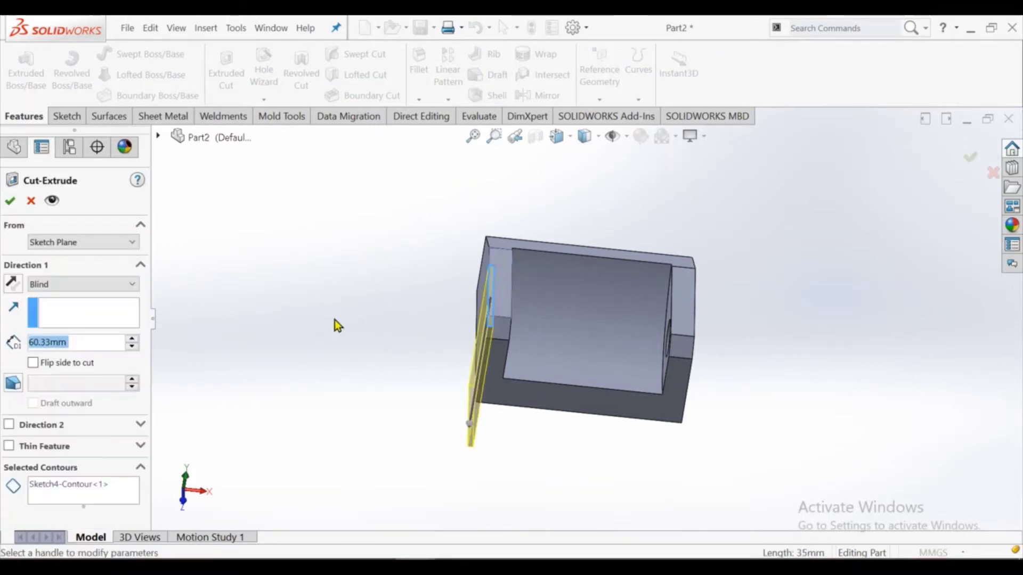
pyautogui.moveTo(346, 311)
pyautogui.mouseDown(button='middle')
pyautogui.moveTo(324, 280)
pyautogui.moveTo(364, 308)
pyautogui.mouseUp(button='middle')
pyautogui.press('z')
pyautogui.press('z')
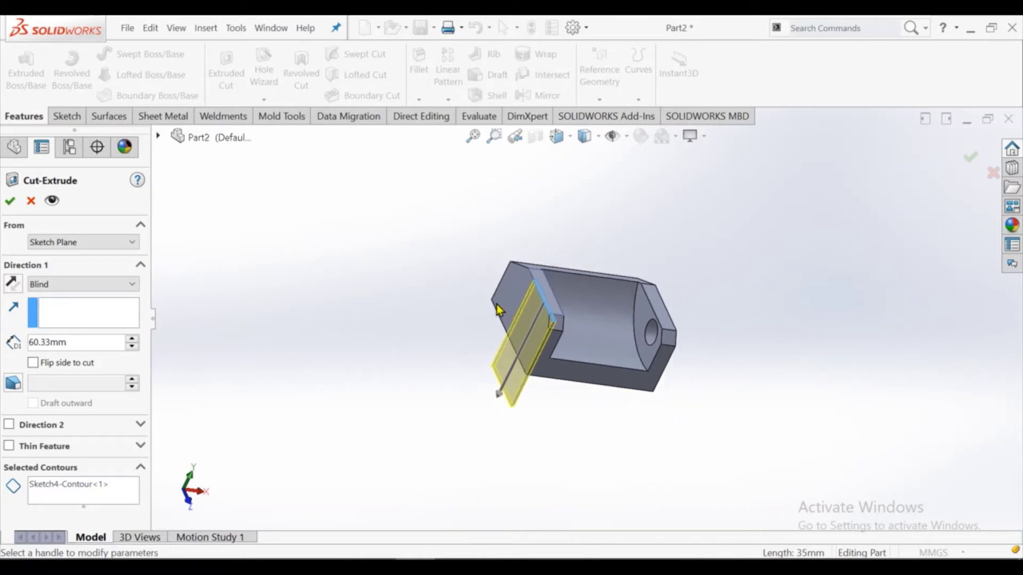
pyautogui.scroll(-2, 498, 310)
pyautogui.moveTo(401, 345); pyautogui.dragTo(365, 320, button='middle')
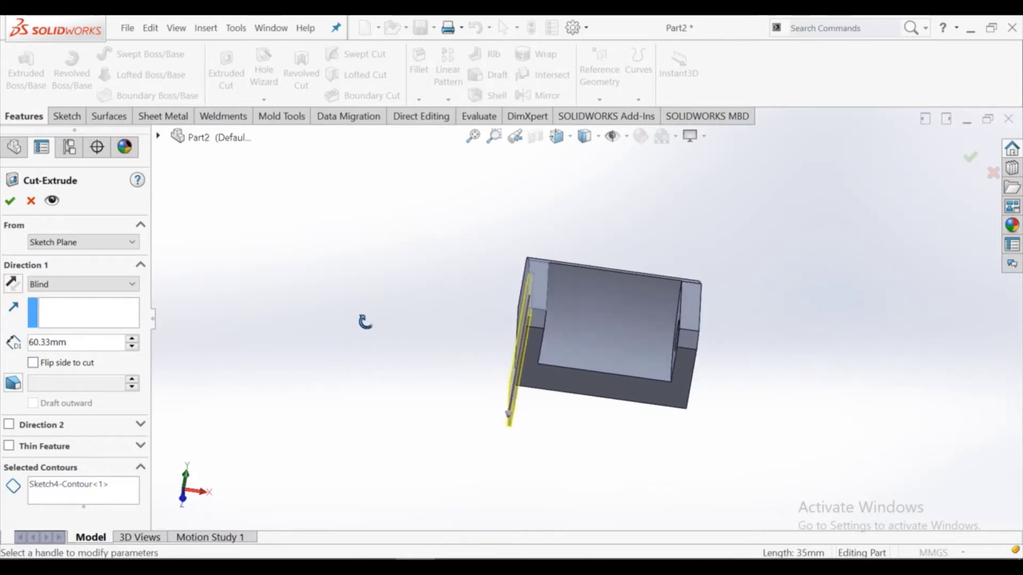
pyautogui.click(131, 347)
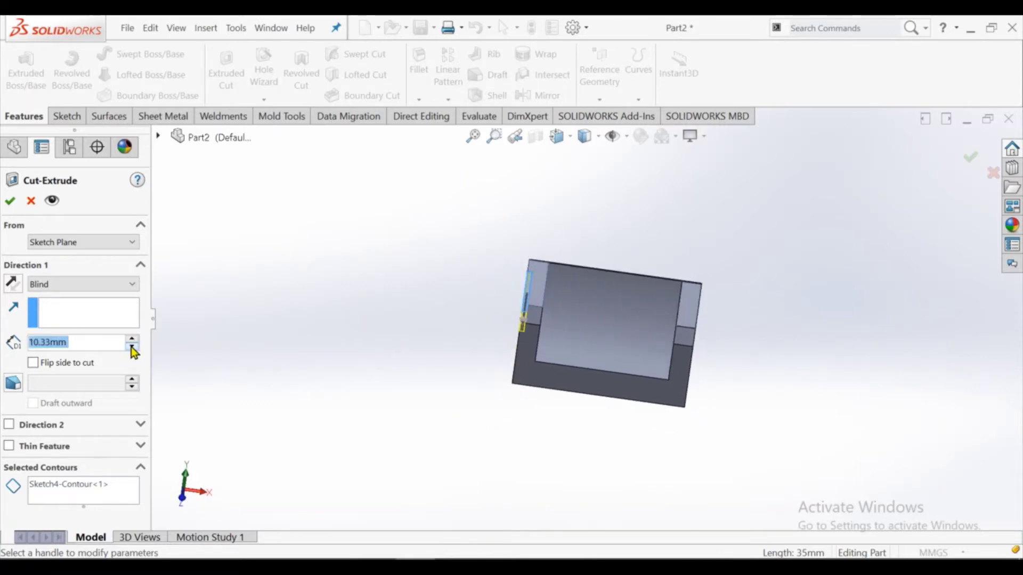
pyautogui.moveTo(374, 306)
pyautogui.mouseDown(button='middle')
pyautogui.moveTo(416, 278)
pyautogui.moveTo(352, 269)
pyautogui.mouseUp(button='middle')
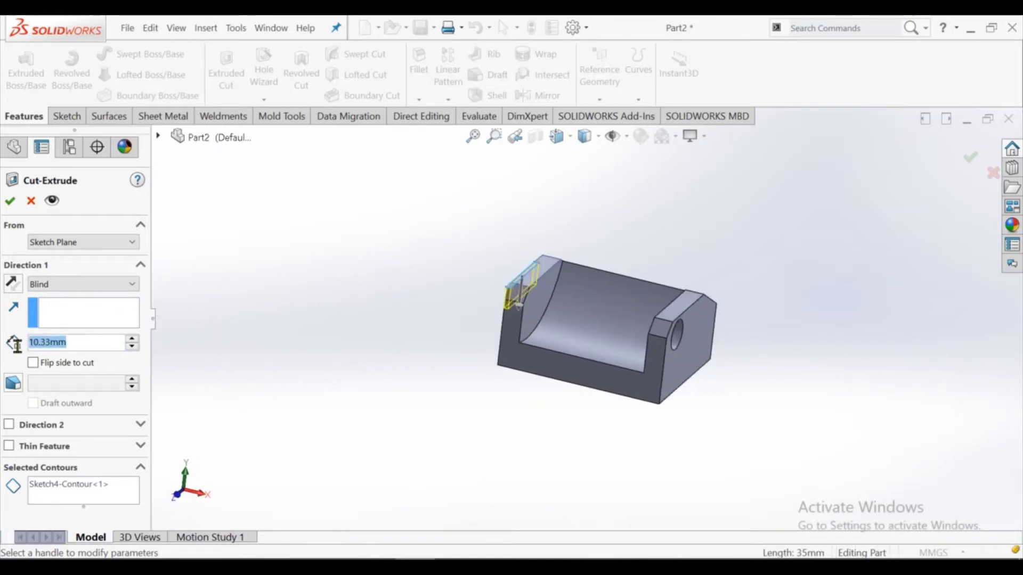
pyautogui.write('12')
pyautogui.press('Return')
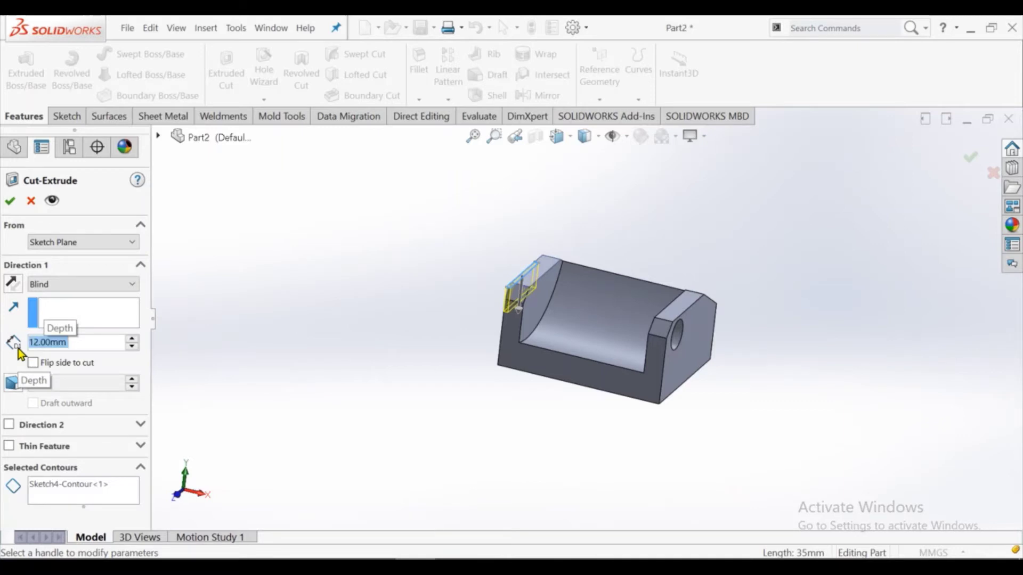
pyautogui.click(10, 201)
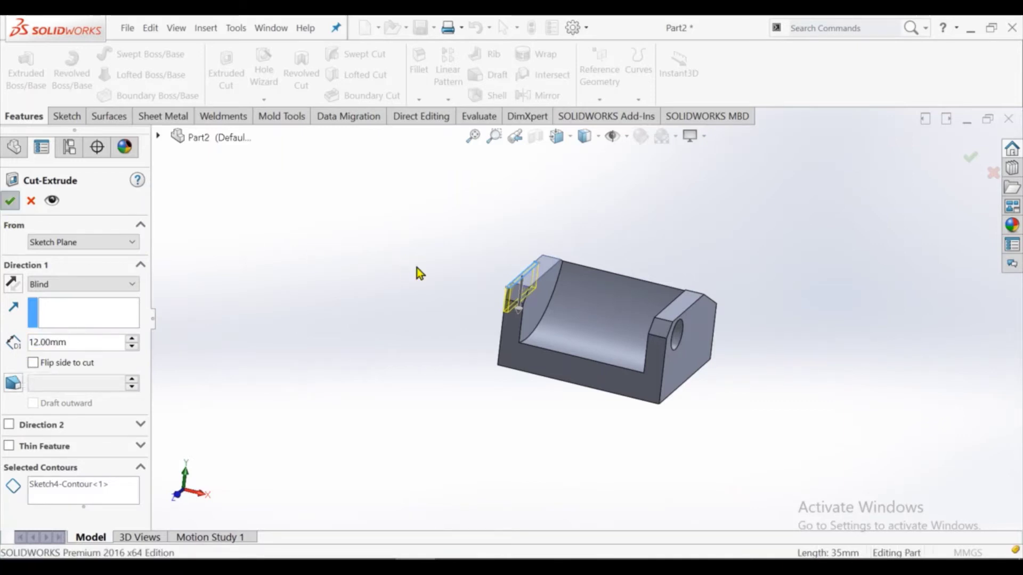
pyautogui.moveTo(446, 277)
pyautogui.mouseDown(button='middle')
pyautogui.moveTo(498, 349)
pyautogui.moveTo(455, 360)
pyautogui.moveTo(459, 343)
pyautogui.moveTo(436, 341)
pyautogui.moveTo(525, 321)
pyautogui.moveTo(464, 306)
pyautogui.moveTo(484, 336)
pyautogui.mouseUp(button='middle')
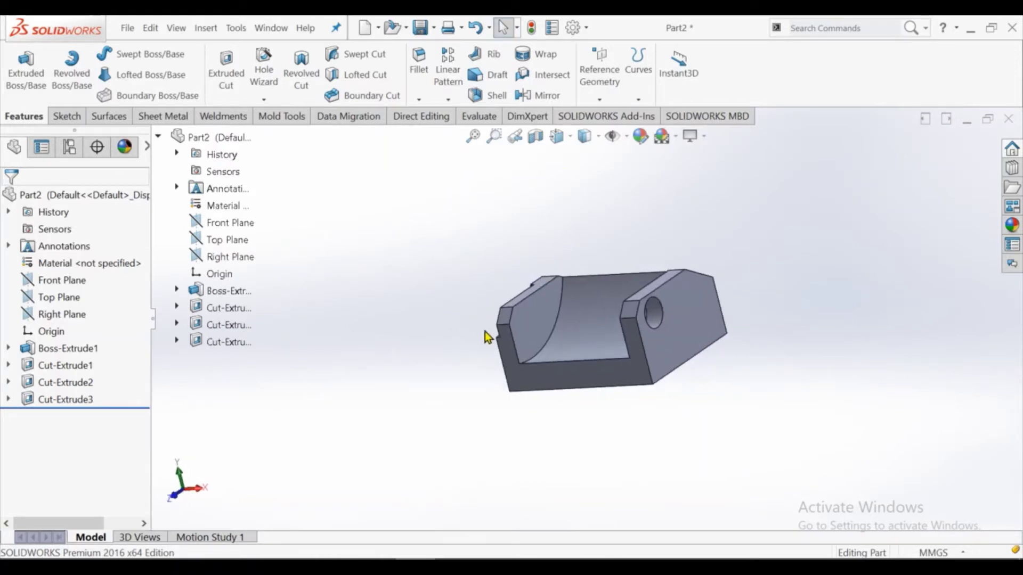
# Step: Sketch a circle centred on the existing hole on the left wall's face
pyautogui.click(540, 315)
pyautogui.click(574, 282)
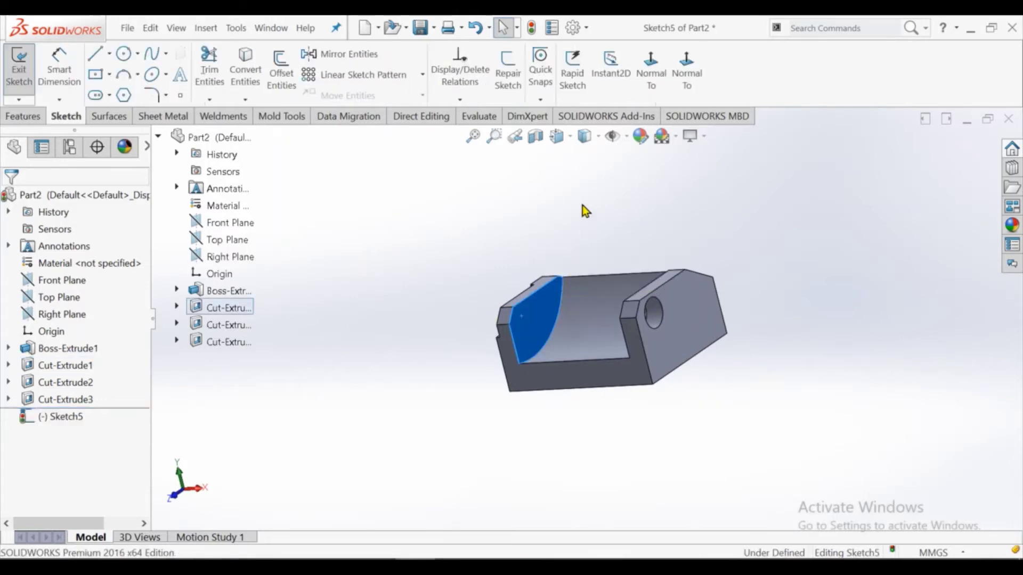
pyautogui.click(646, 72)
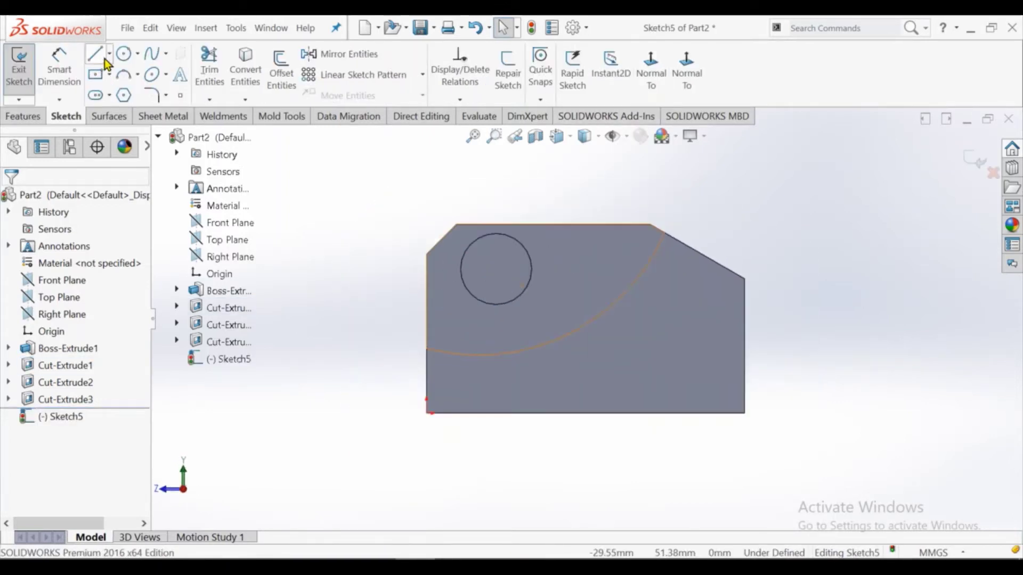
pyautogui.click(123, 54)
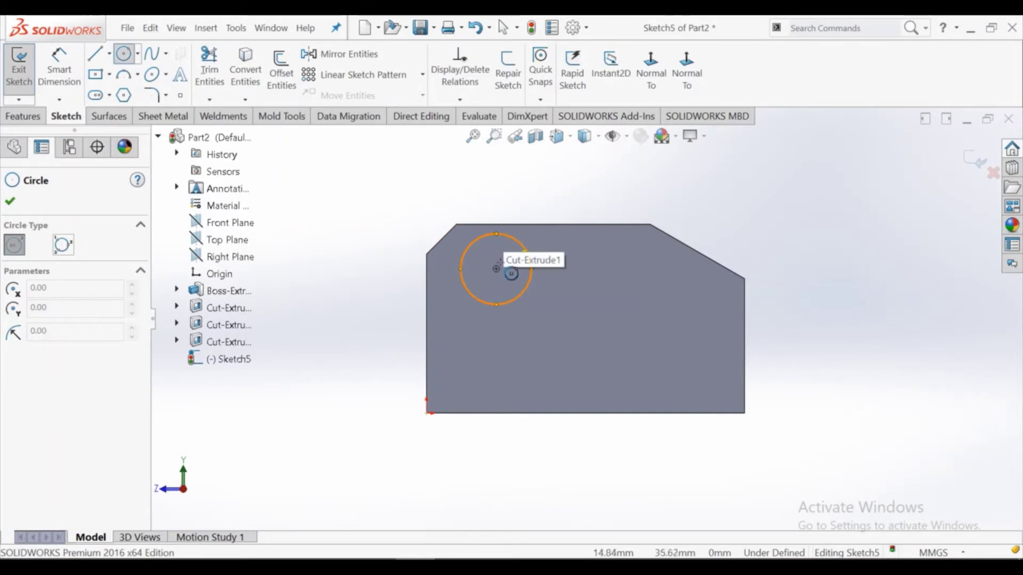
pyautogui.click(496, 269)
pyautogui.rightClick(516, 261)
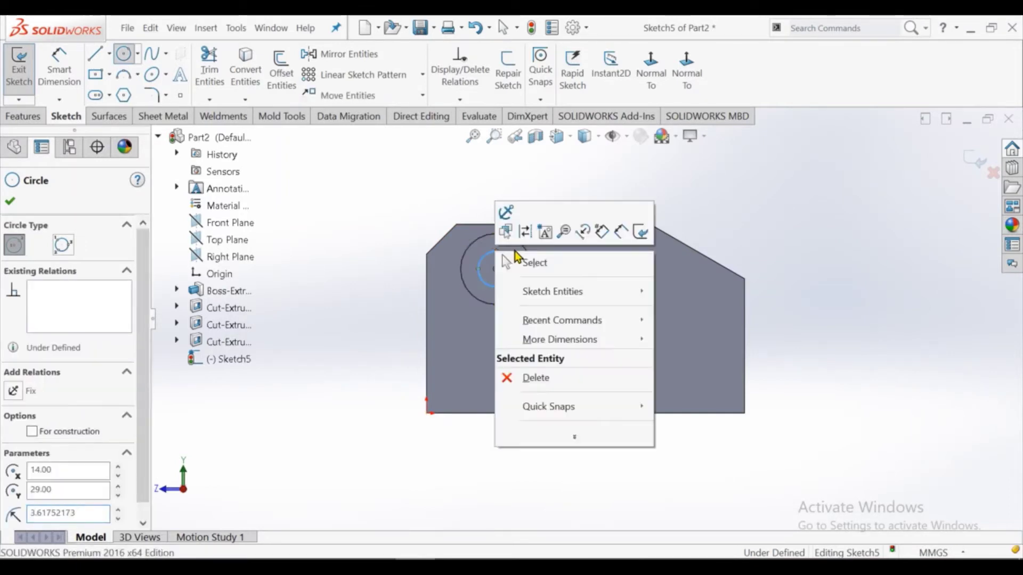
pyautogui.click(520, 262)
# Step: Dimension the new circle to Ø11.13 mm
pyautogui.press('d')
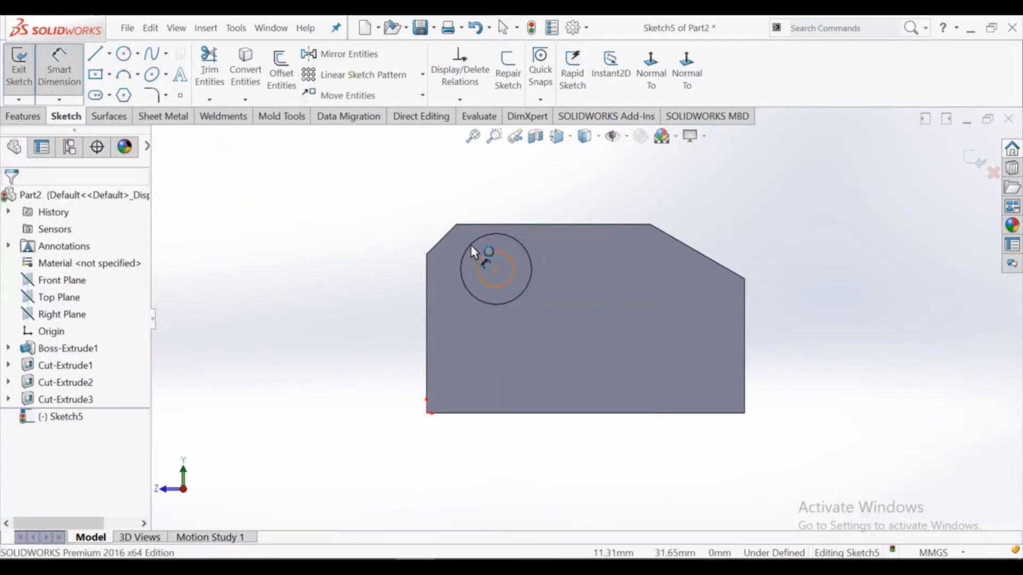
pyautogui.click(472, 249)
pyautogui.click(413, 213)
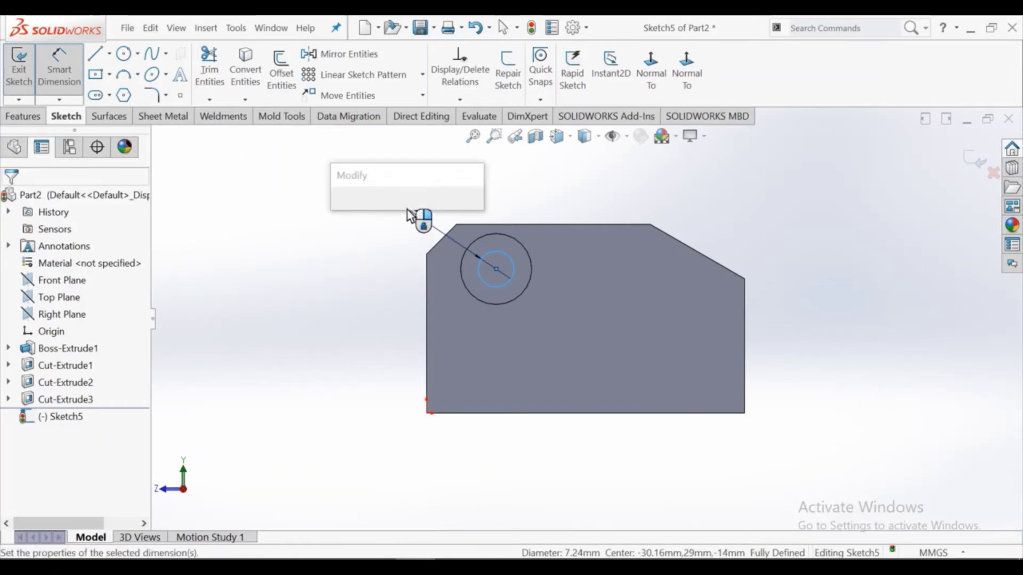
pyautogui.write('11.')
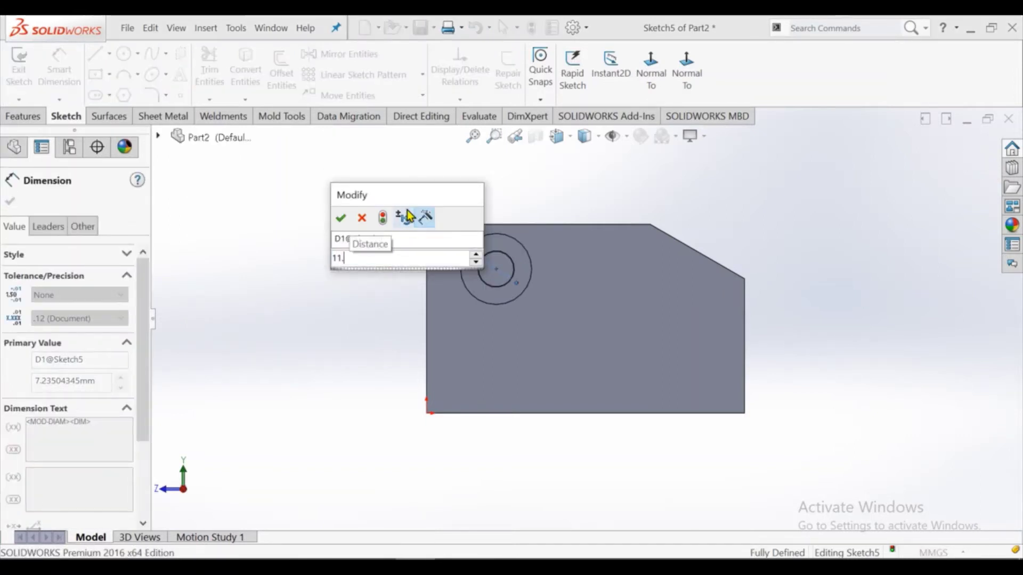
pyautogui.write('13')
pyautogui.press('Return')
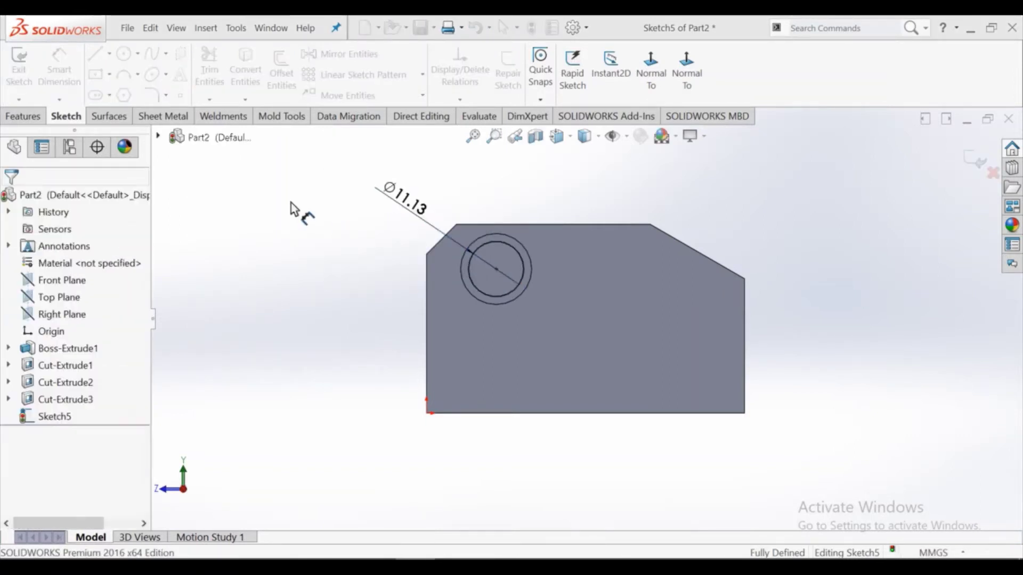
pyautogui.rightClick(291, 203)
pyautogui.click(326, 252)
pyautogui.moveTo(319, 231); pyautogui.dragTo(453, 296, button='middle')
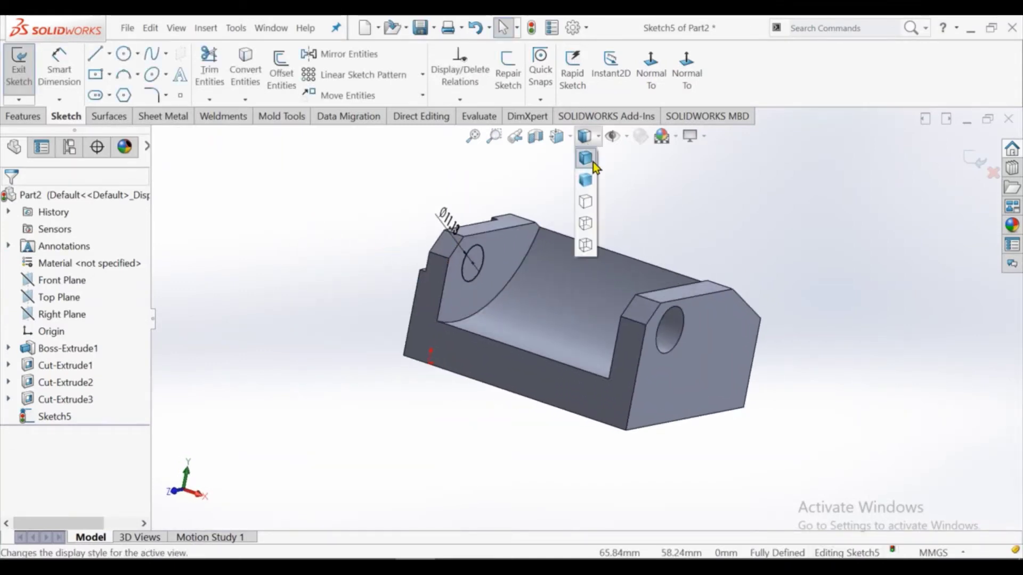
# Step: Cut the Ø11.13 circle 12 mm blind into the left wall as Cut-Extrude4
pyautogui.click(592, 223)
pyautogui.moveTo(366, 244); pyautogui.dragTo(299, 207, button='middle')
pyautogui.click(36, 120)
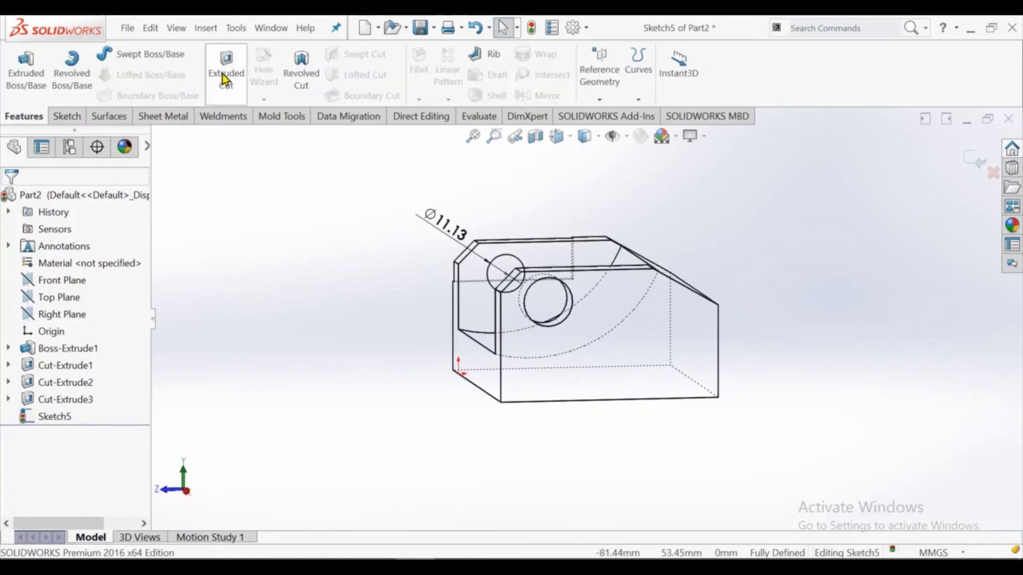
pyautogui.click(226, 75)
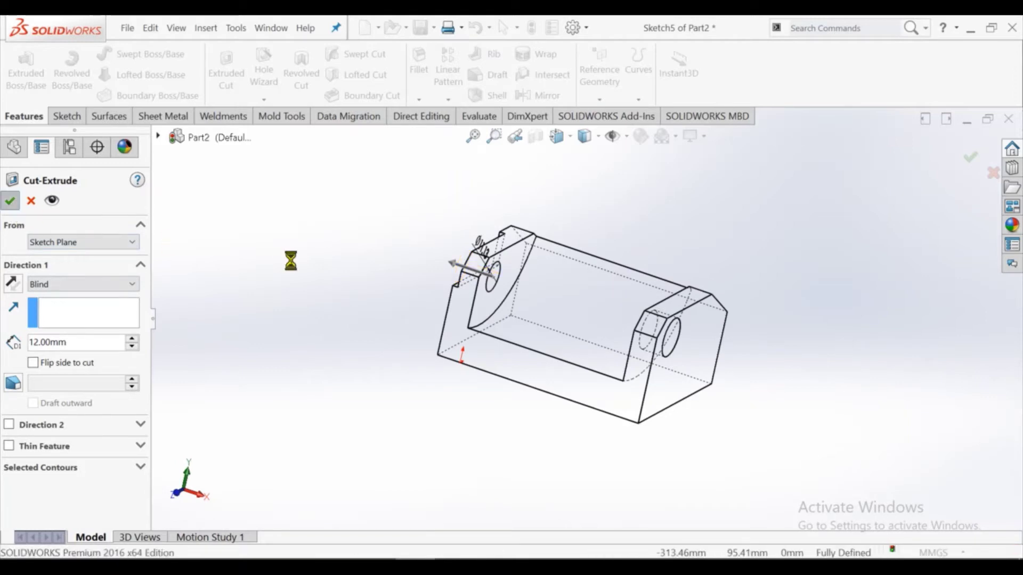
pyautogui.press('Return')
pyautogui.click(590, 140)
pyautogui.click(586, 160)
pyautogui.moveTo(631, 193)
pyautogui.mouseDown(button='middle')
pyautogui.moveTo(702, 296)
pyautogui.moveTo(561, 245)
pyautogui.moveTo(593, 196)
pyautogui.moveTo(652, 358)
pyautogui.moveTo(575, 292)
pyautogui.moveTo(571, 305)
pyautogui.mouseUp(button='middle')
# Step: Start a sketch on the block's bottom face with a horizontal centreline across it
pyautogui.click(571, 306)
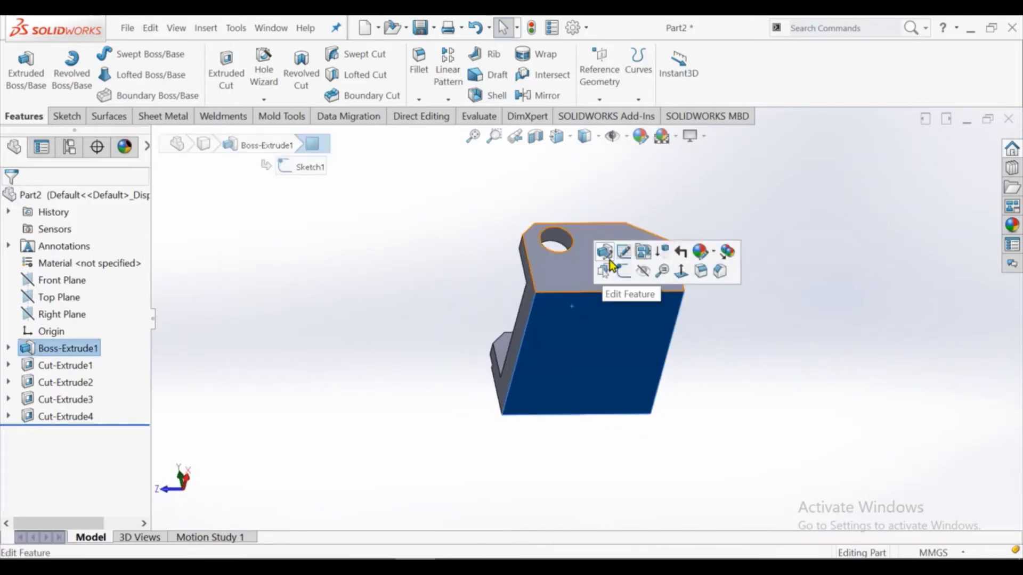
pyautogui.click(721, 245)
pyautogui.click(649, 99)
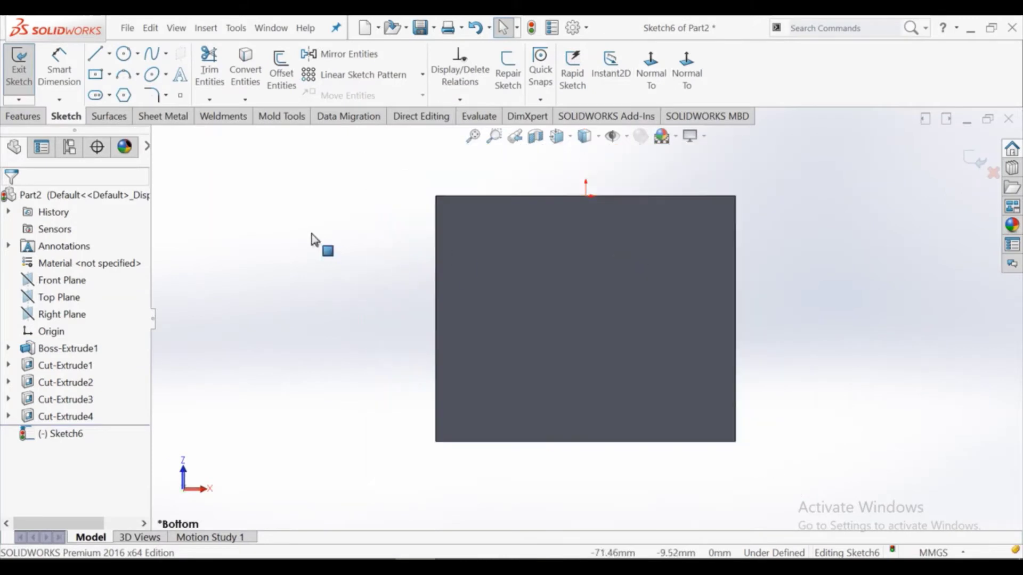
pyautogui.click(108, 54)
pyautogui.click(115, 74)
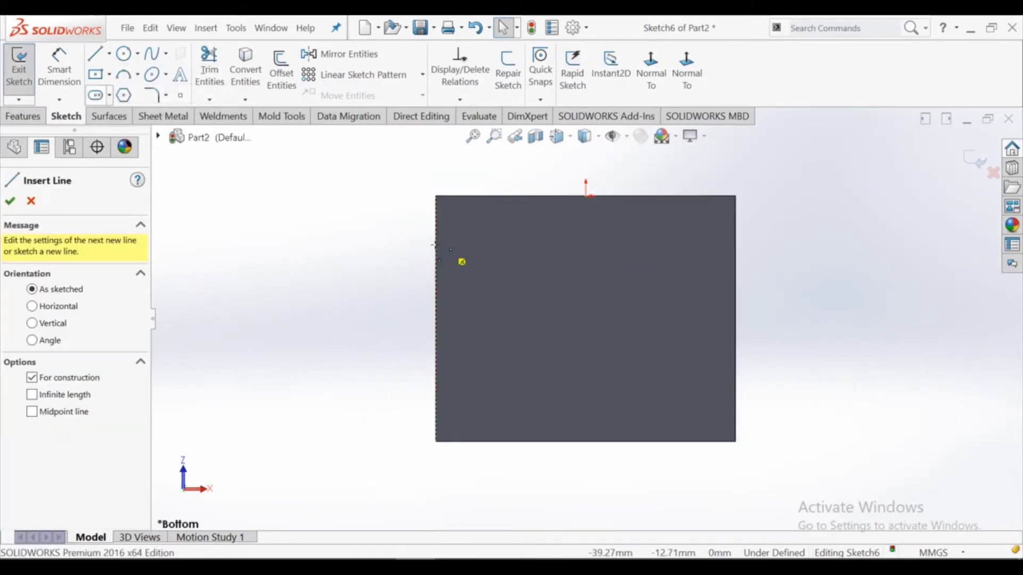
pyautogui.click(435, 245)
pyautogui.click(736, 245)
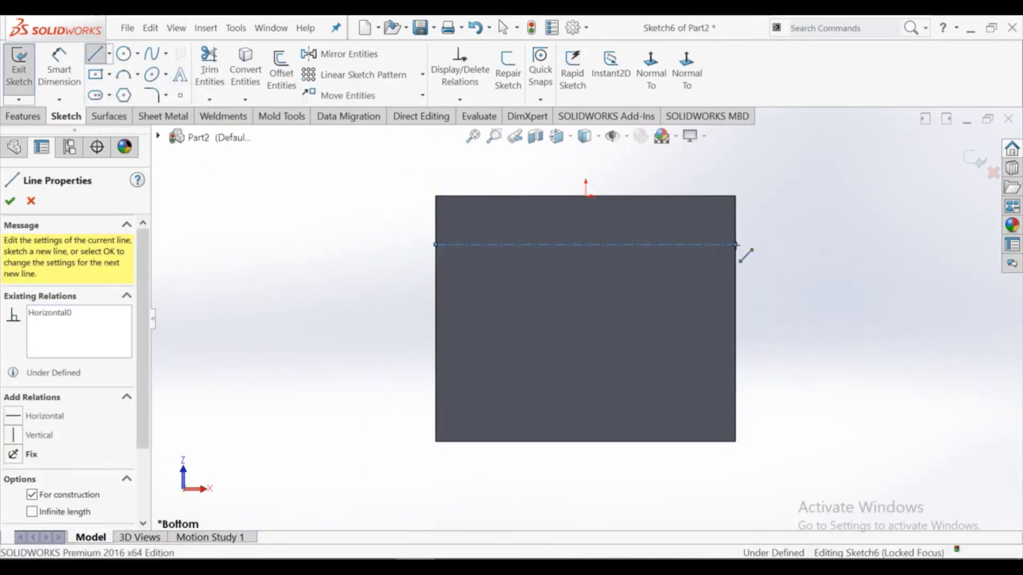
pyautogui.rightClick(740, 248)
pyautogui.click(747, 261)
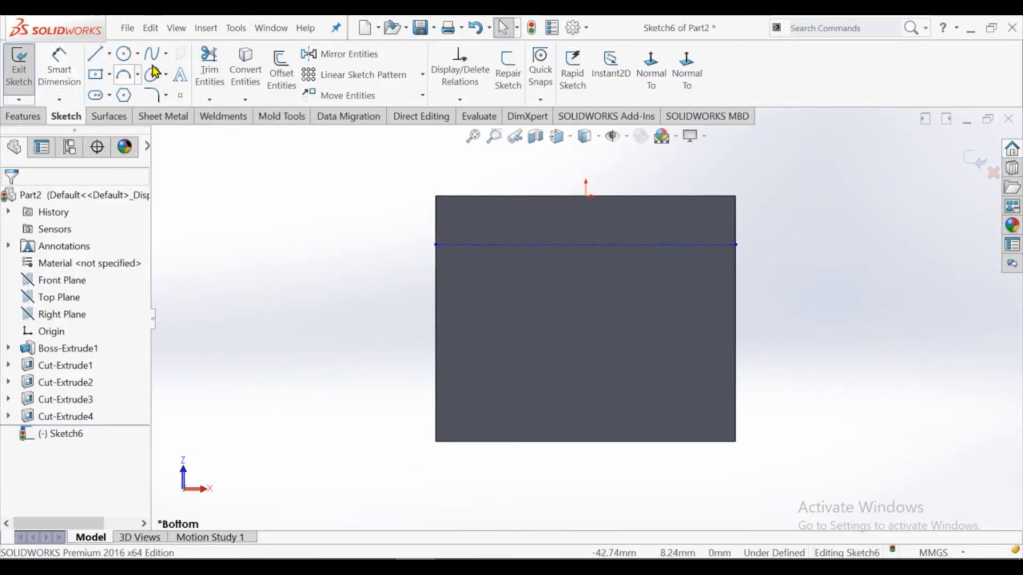
# Step: Draw a small circle on the centreline and give it a 6 mm diameter
pyautogui.click(657, 244)
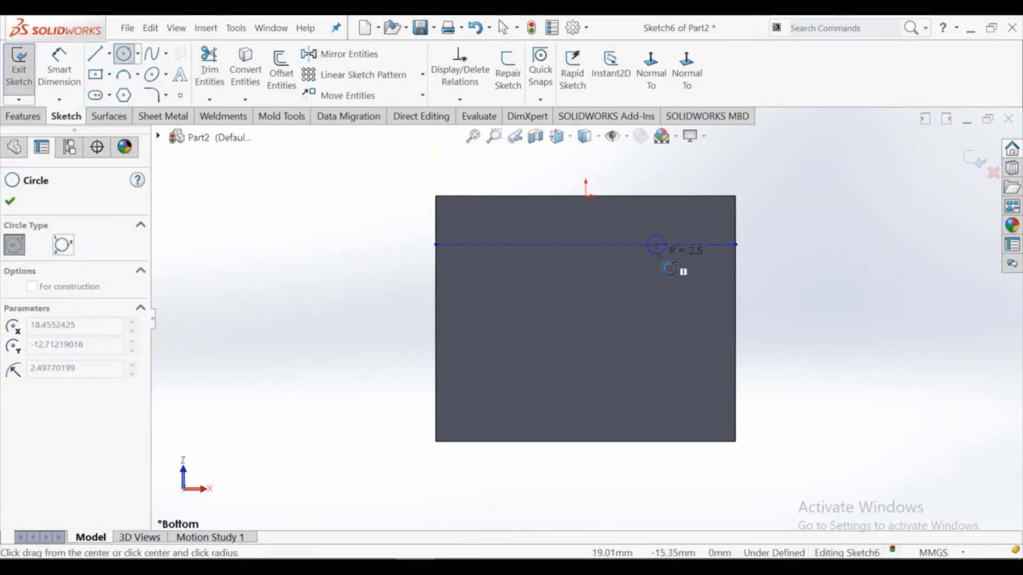
pyautogui.rightClick(669, 265)
pyautogui.click(698, 272)
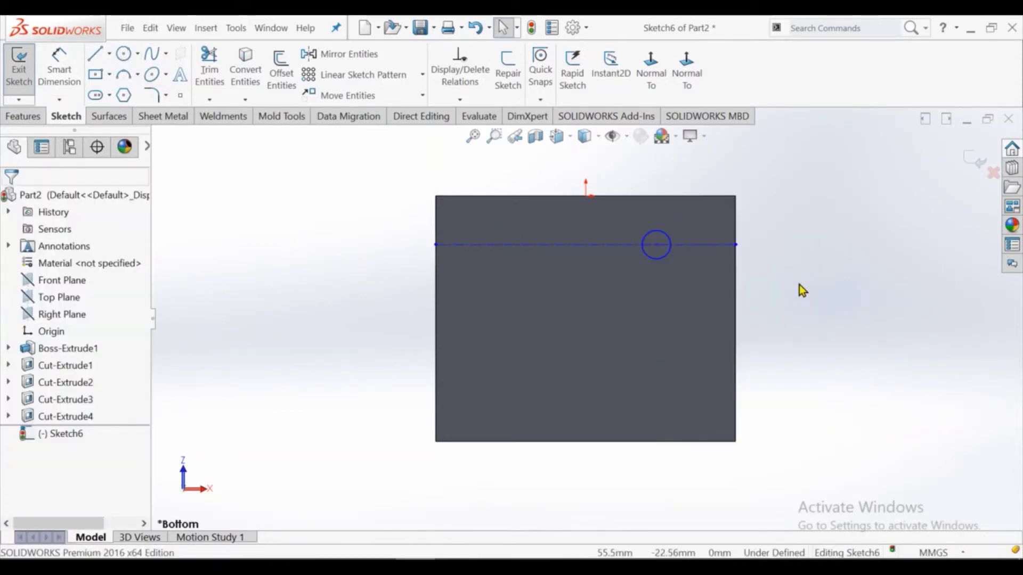
pyautogui.hotkey('ctrl', '8')
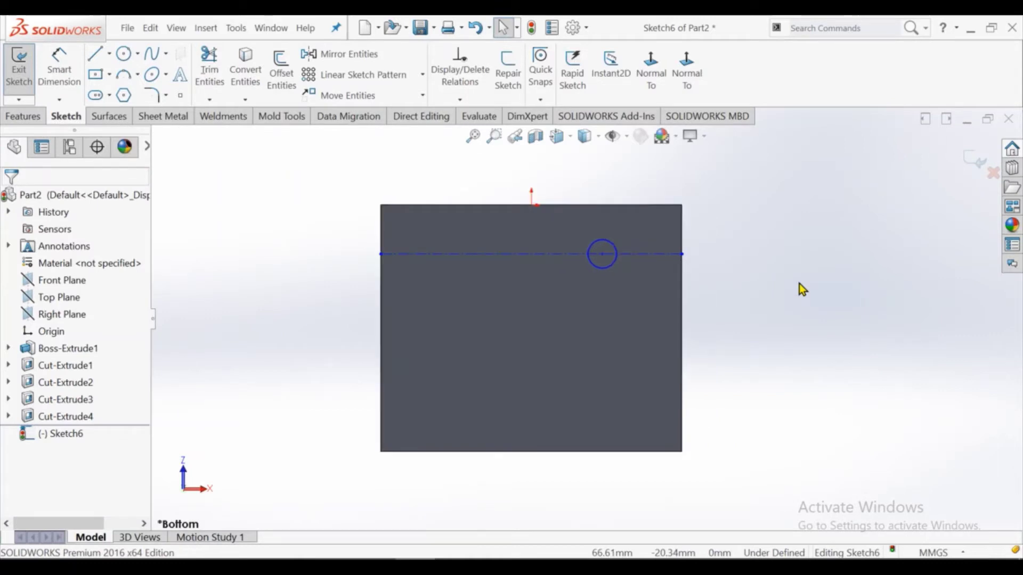
pyautogui.press('z')
pyautogui.scroll(-1, 825, 283)
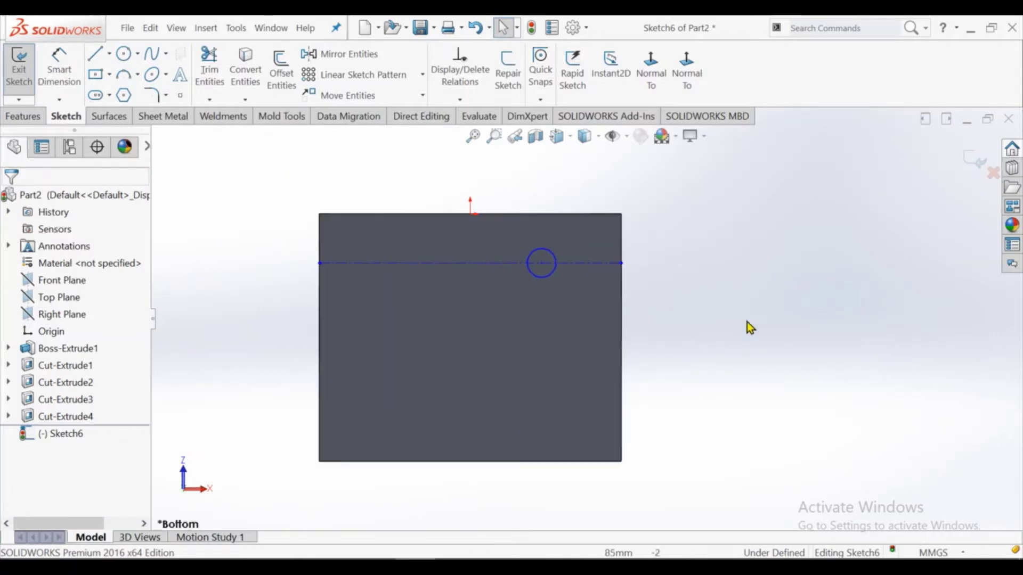
pyautogui.click(63, 93)
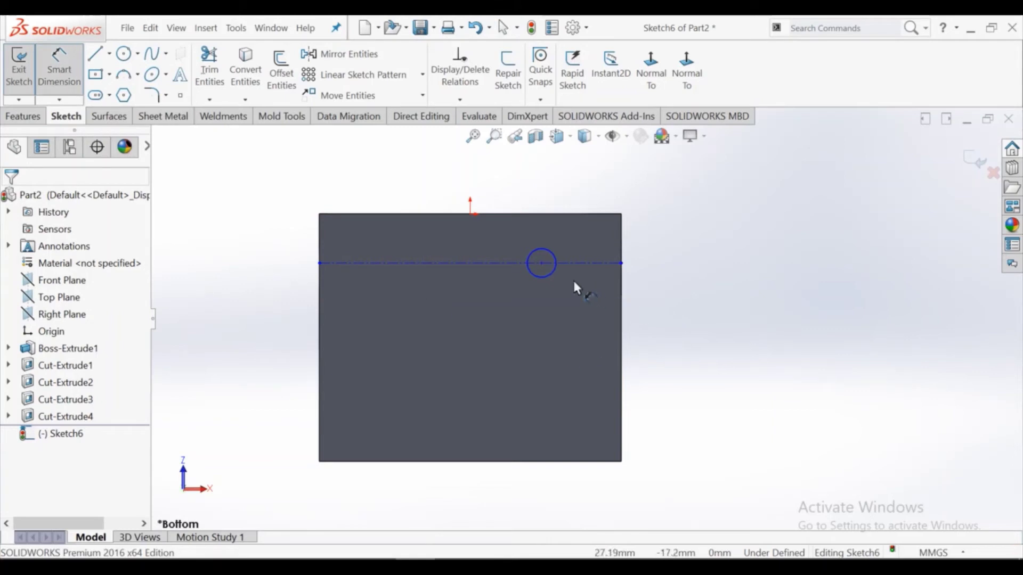
pyautogui.click(556, 267)
pyautogui.click(601, 189)
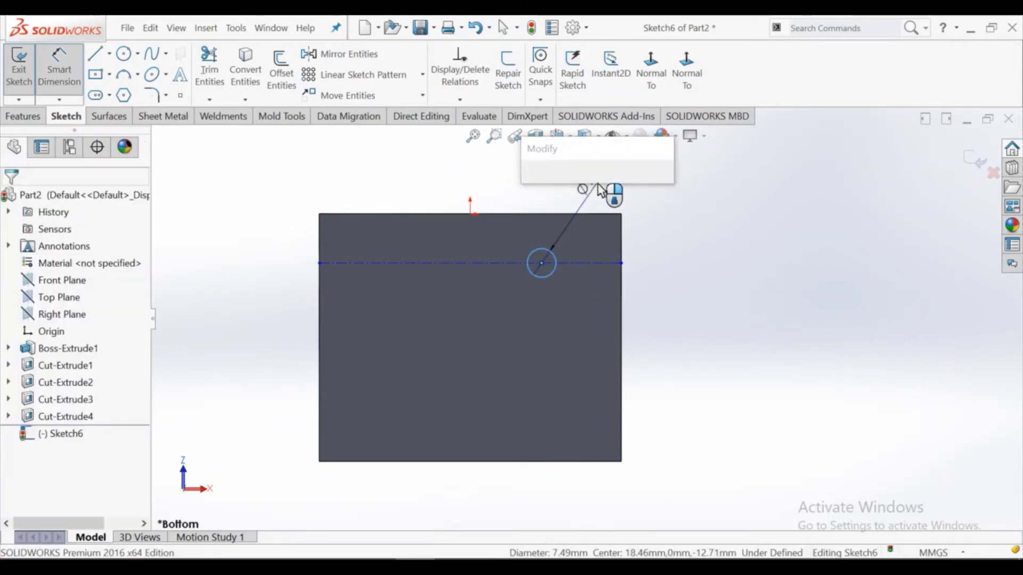
pyautogui.write('6')
pyautogui.press('Return')
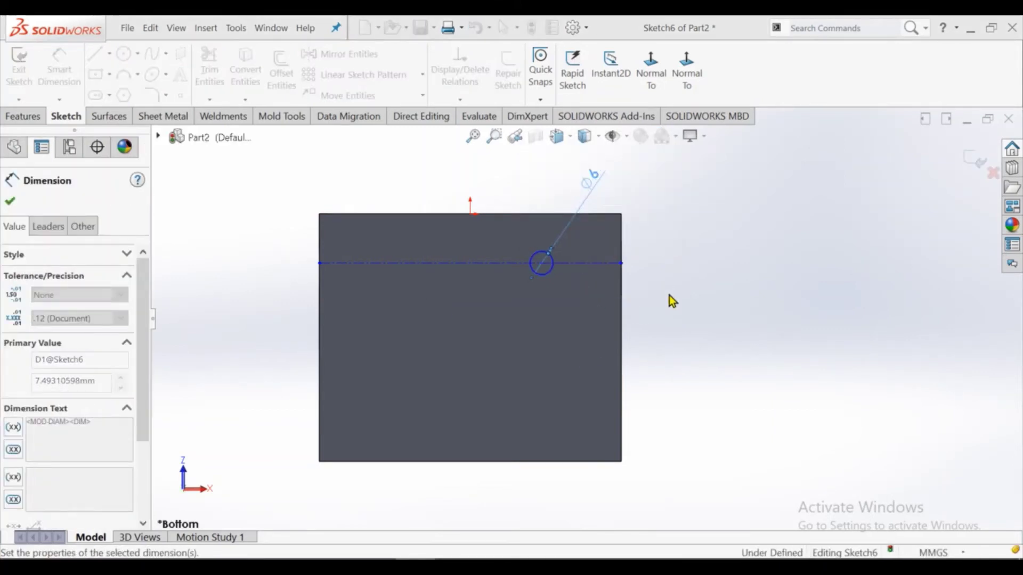
pyautogui.click(670, 296)
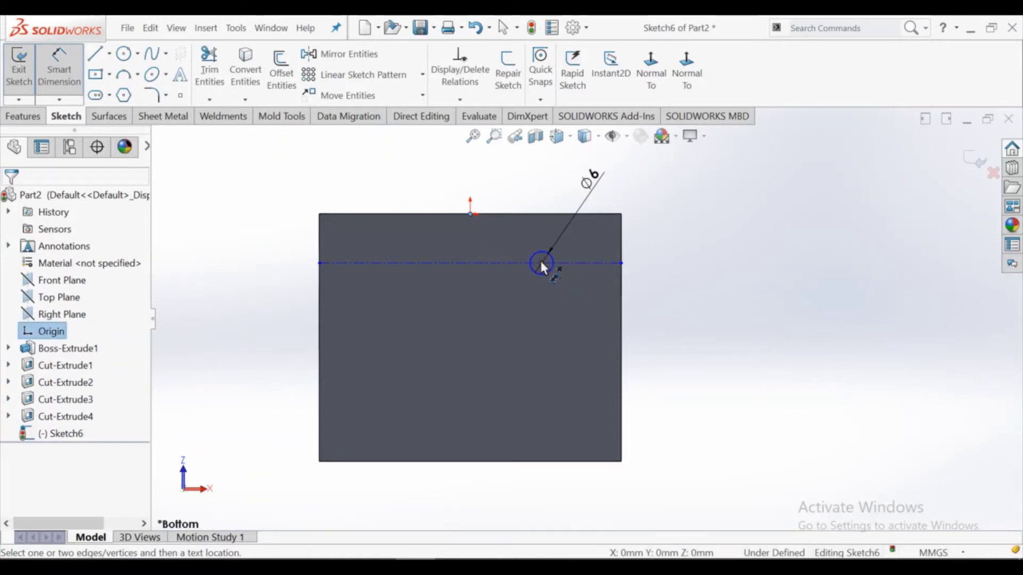
# Step: Dimension the Ø6 circle's centre 15 mm horizontally from the origin
pyautogui.click(541, 263)
pyautogui.click(471, 214)
pyautogui.click(512, 191)
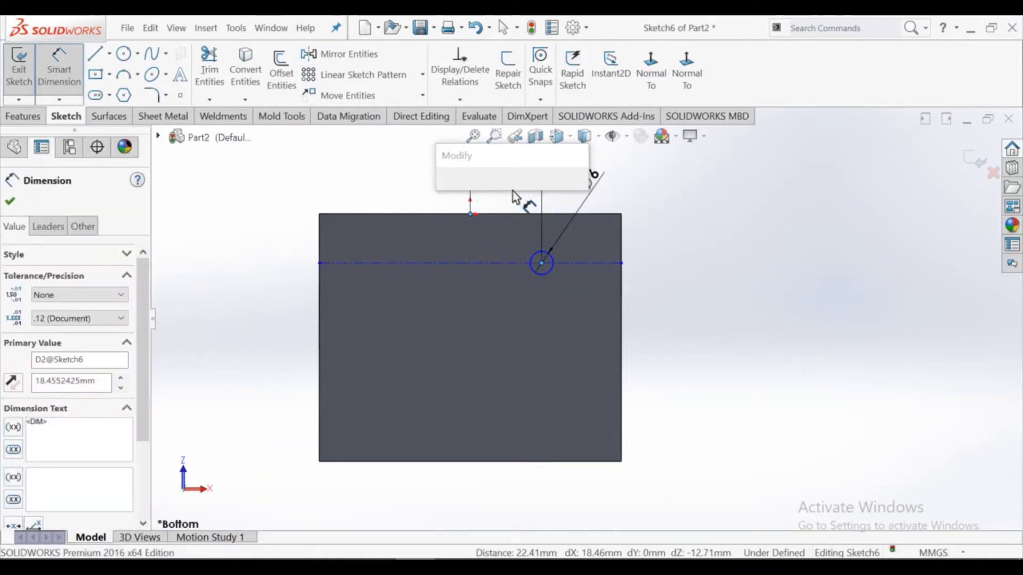
pyautogui.write('1')
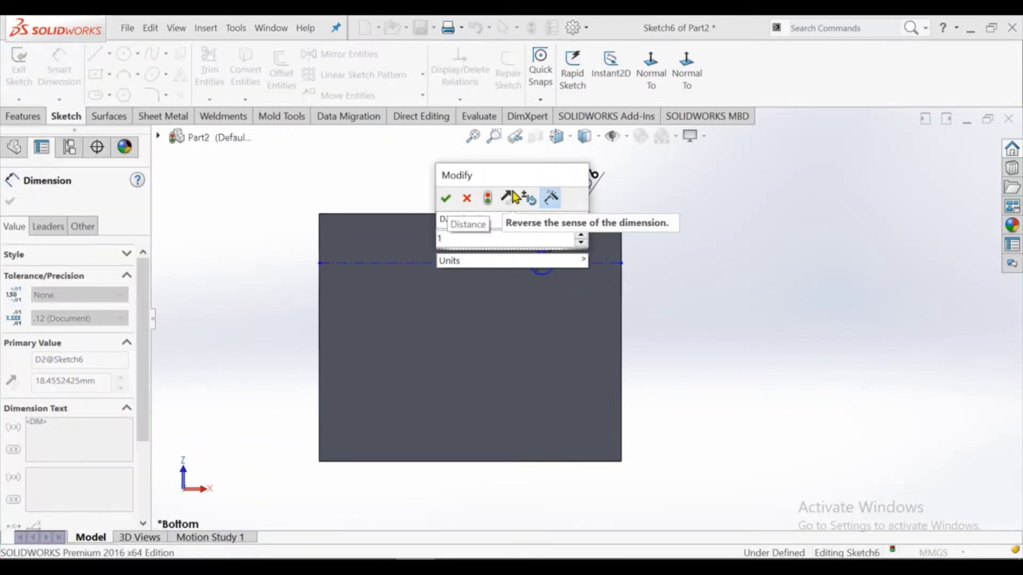
pyautogui.write('5')
pyautogui.press('Return')
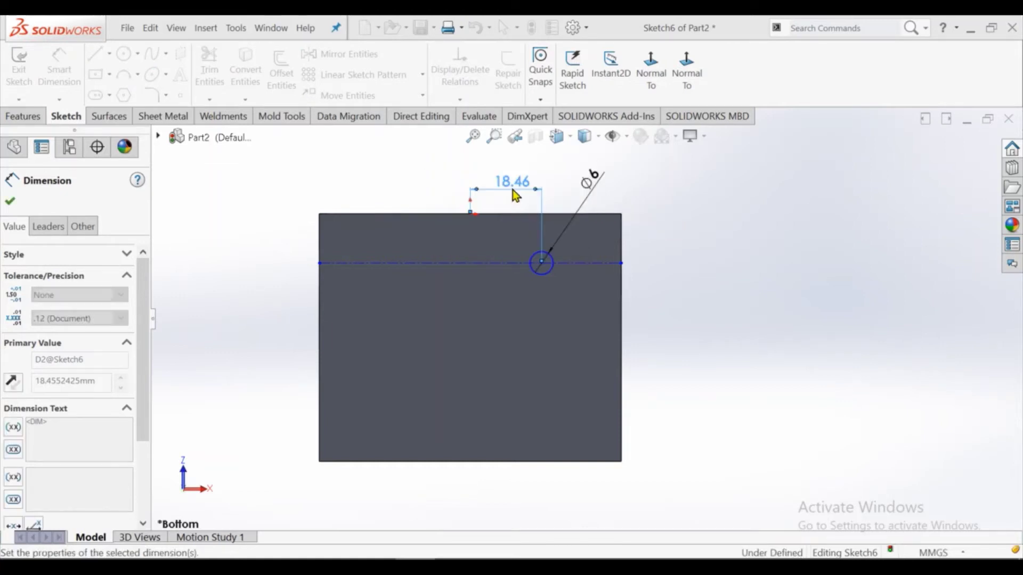
pyautogui.click(812, 325)
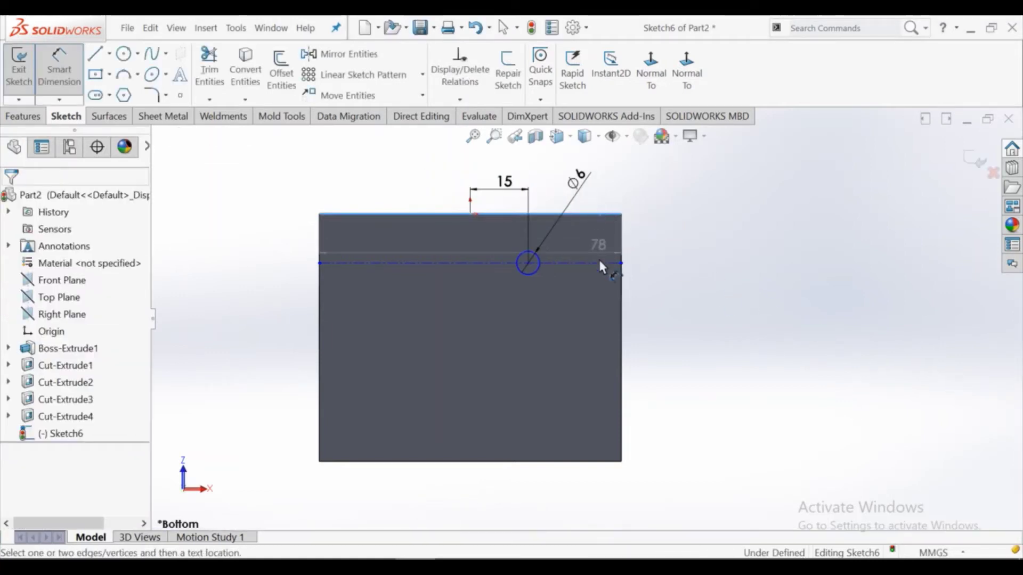
# Step: Place the centreline 14 mm from the top edge and change the circle distance to 16 mm
pyautogui.click(649, 245)
pyautogui.click(663, 242)
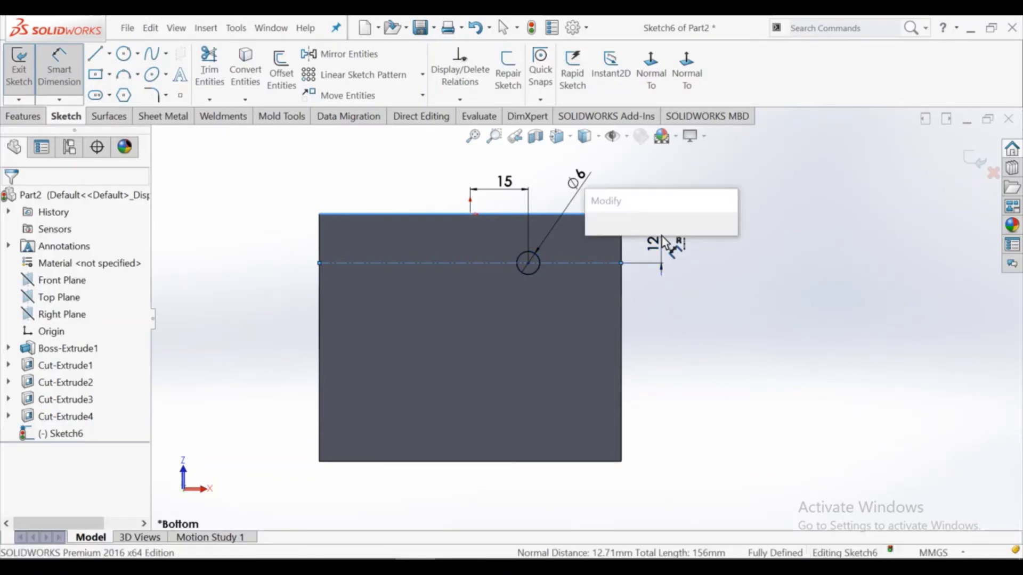
pyautogui.write('14')
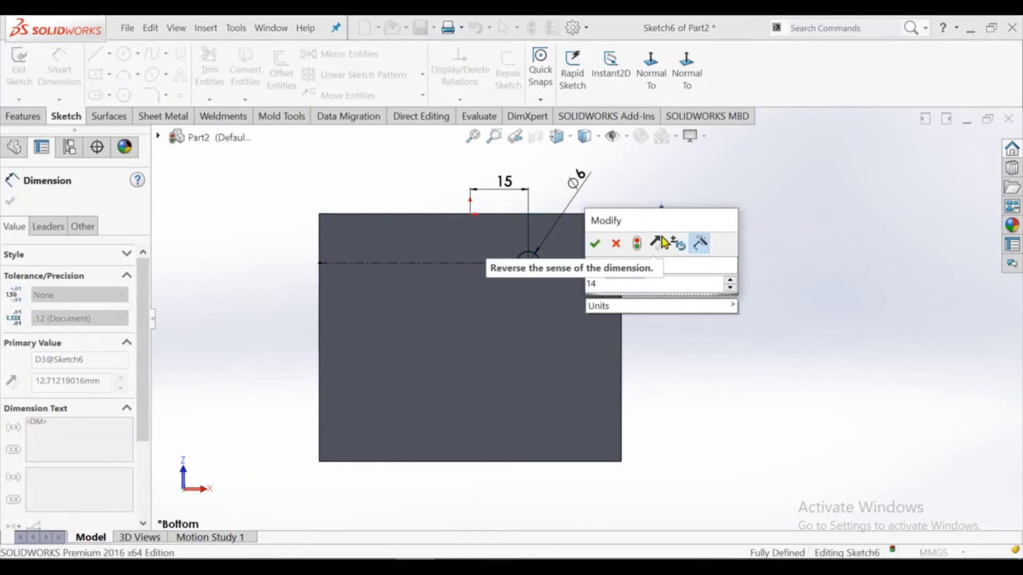
pyautogui.press('Return')
pyautogui.click(726, 281)
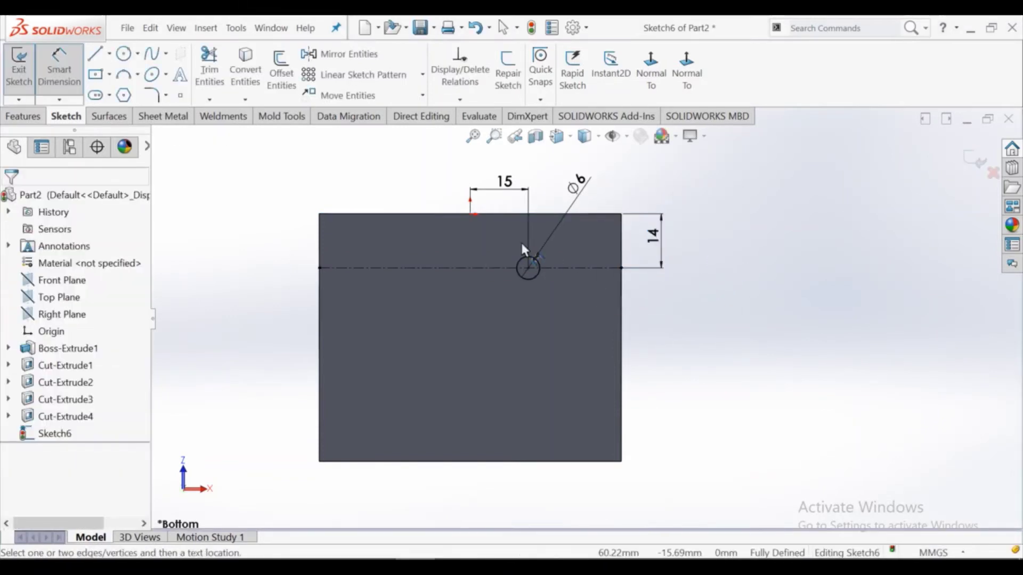
pyautogui.doubleClick(505, 182)
pyautogui.write('8')
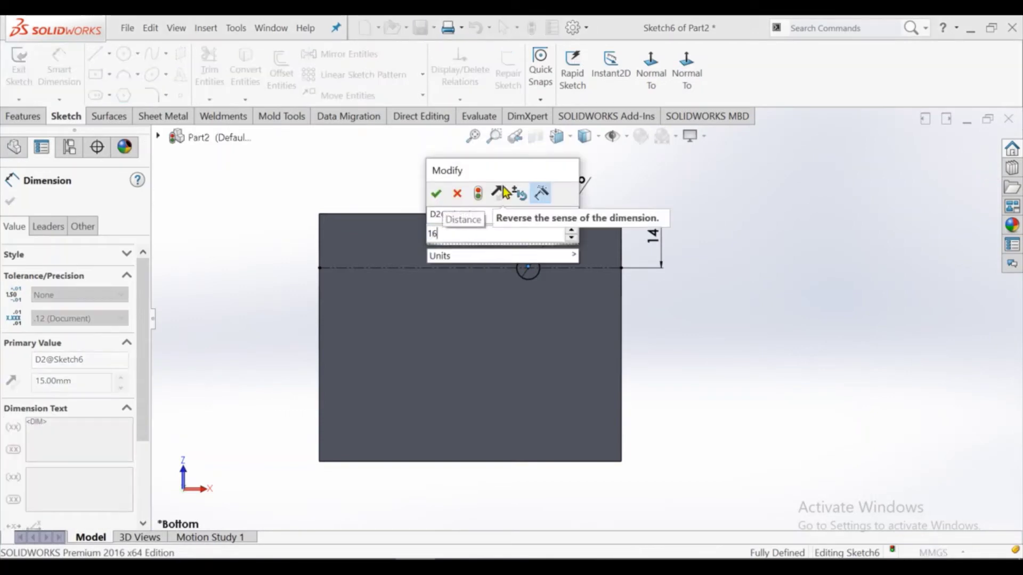
pyautogui.press('Return')
pyautogui.click(808, 328)
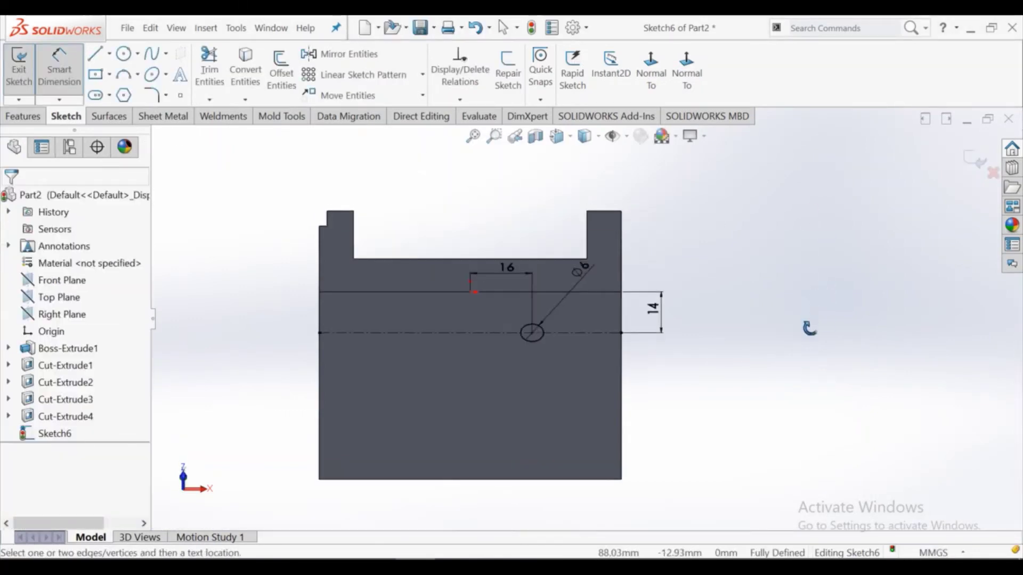
# Step: Add a second circle left on the centreline with an 8 mm diameter
pyautogui.click(678, 91)
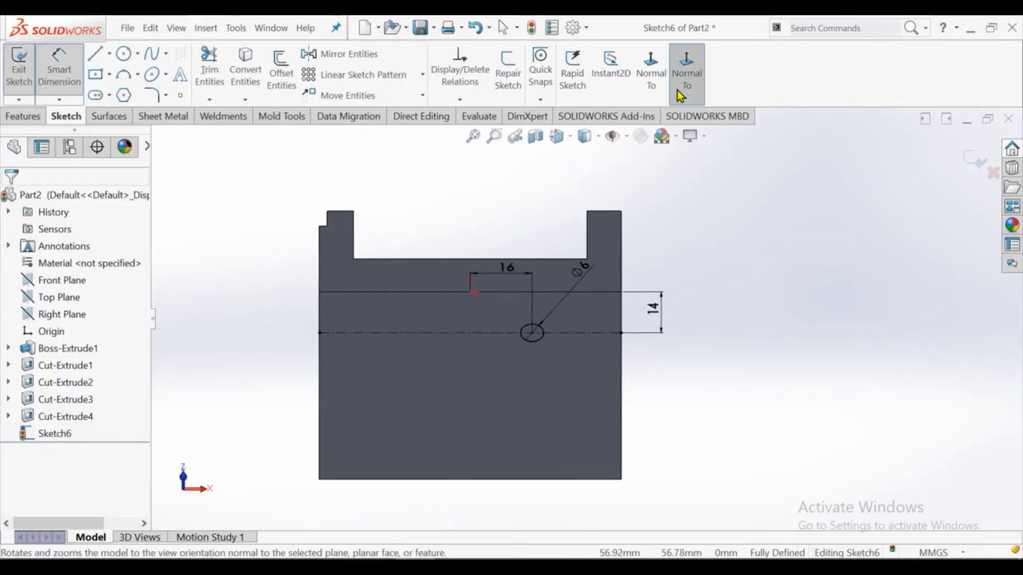
pyautogui.press('f')
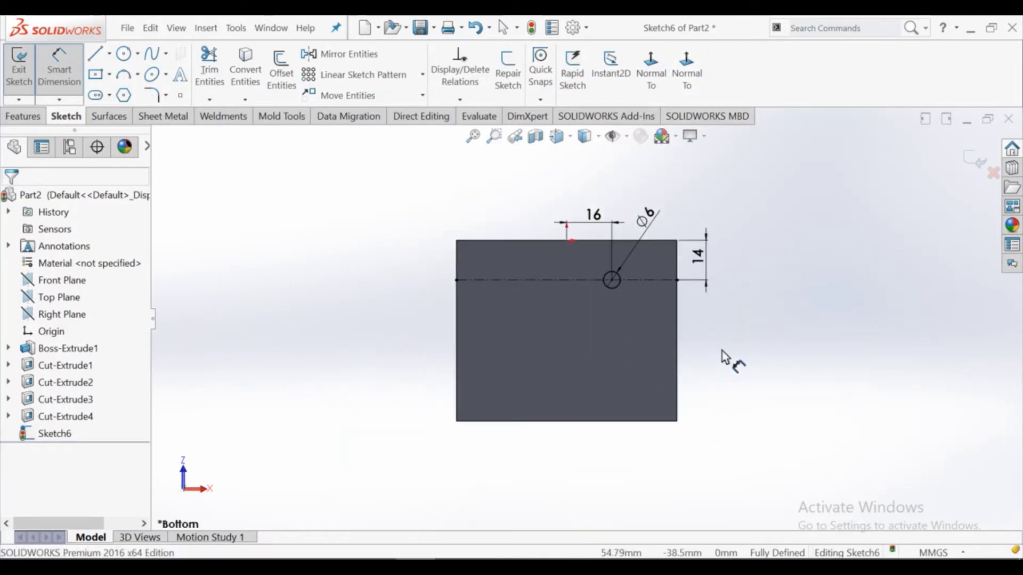
pyautogui.scroll(-1, 722, 353)
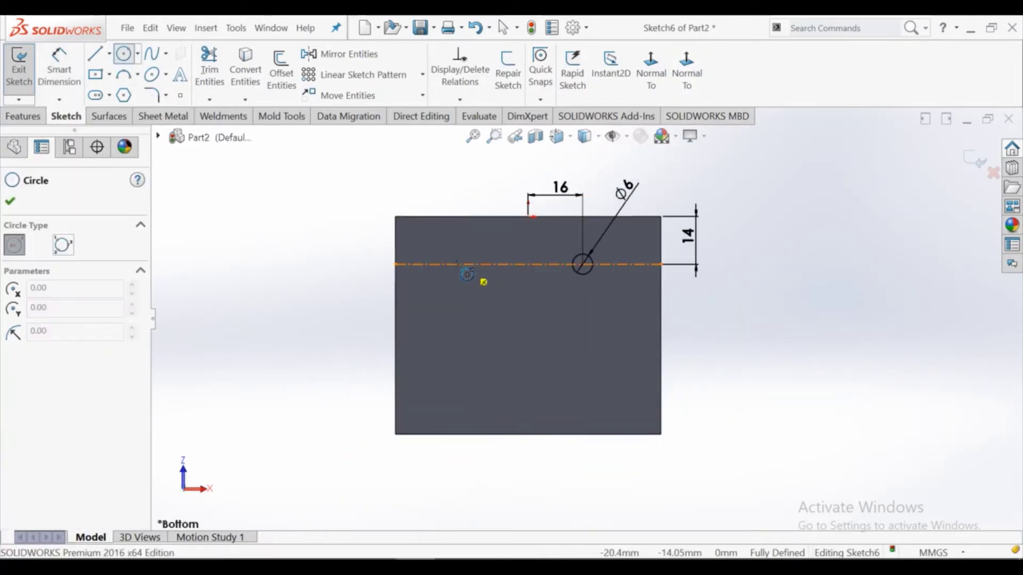
pyautogui.click(460, 264)
pyautogui.rightClick(468, 230)
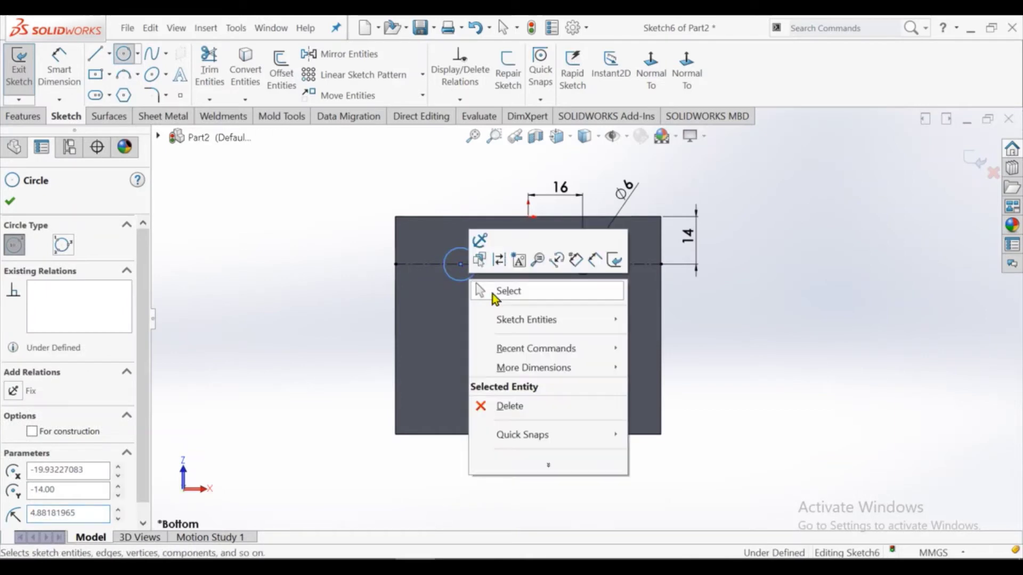
pyautogui.click(503, 290)
pyautogui.click(42, 80)
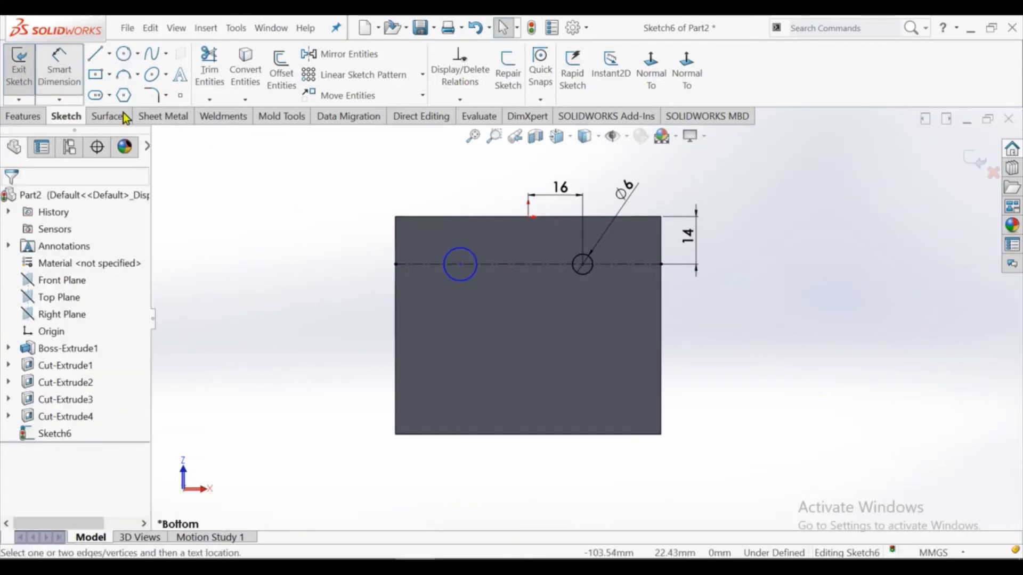
pyautogui.click(441, 227)
pyautogui.click(393, 192)
pyautogui.write('8')
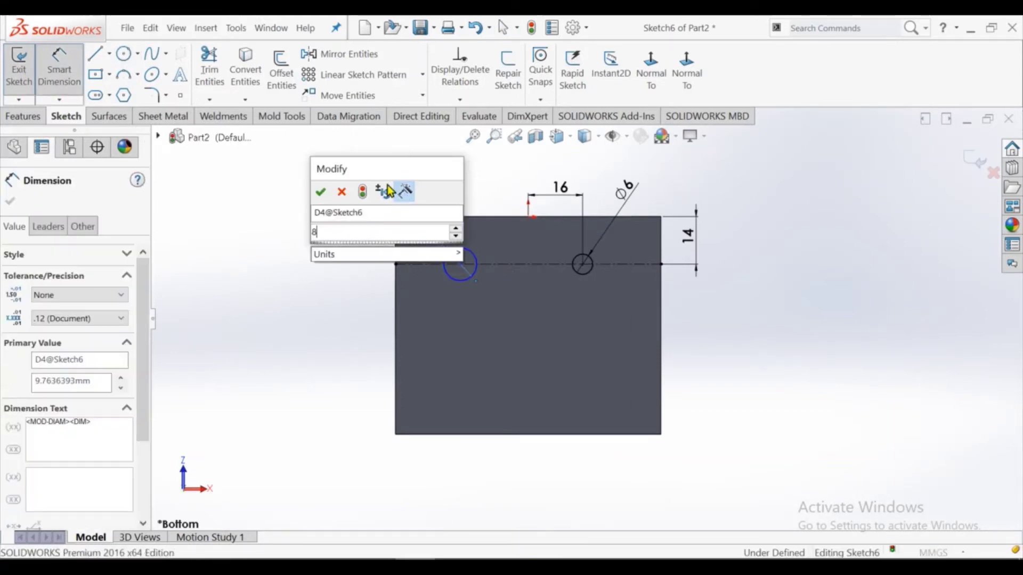
pyautogui.press('Return')
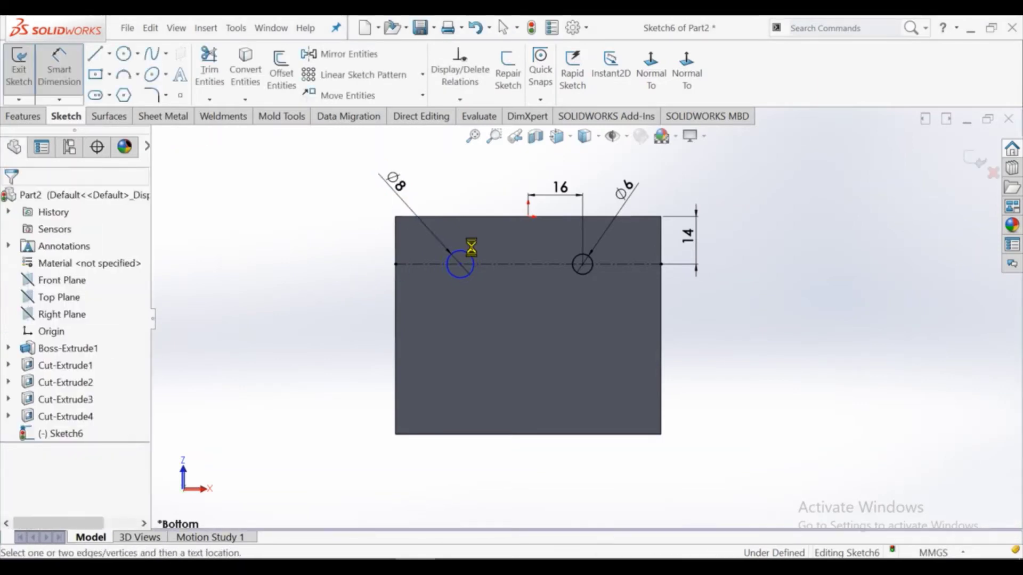
# Step: Space the Ø8 circle's centre 16 mm from the origin
pyautogui.click(461, 265)
pyautogui.click(527, 216)
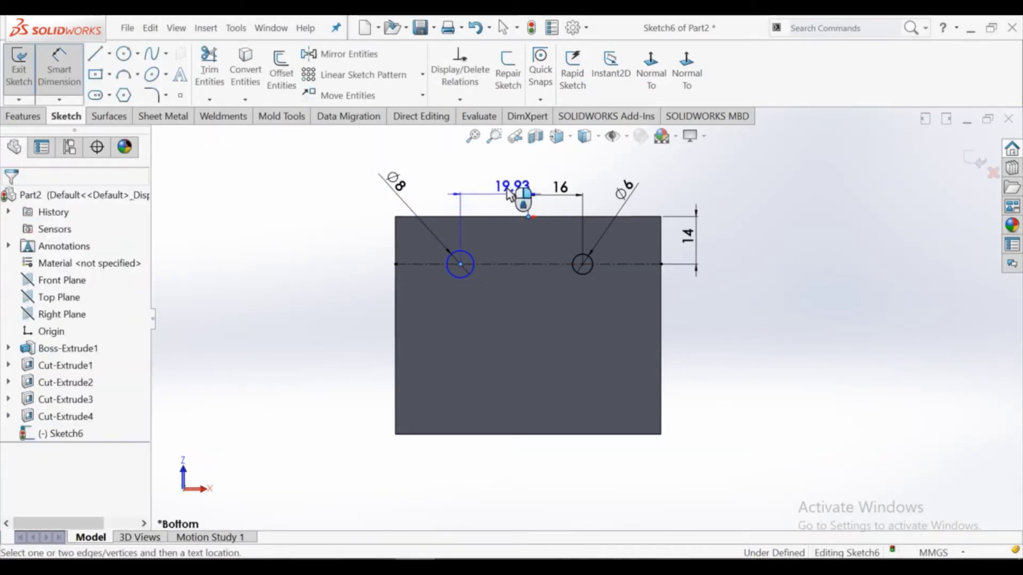
pyautogui.click(504, 187)
pyautogui.write('16')
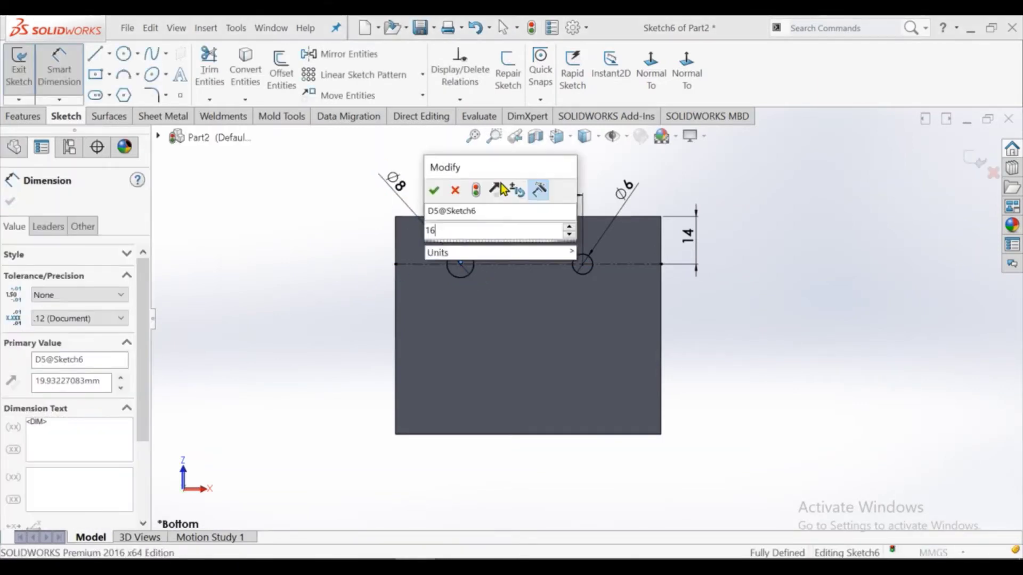
pyautogui.press('Return')
pyautogui.click(815, 237)
pyautogui.rightClick(810, 231)
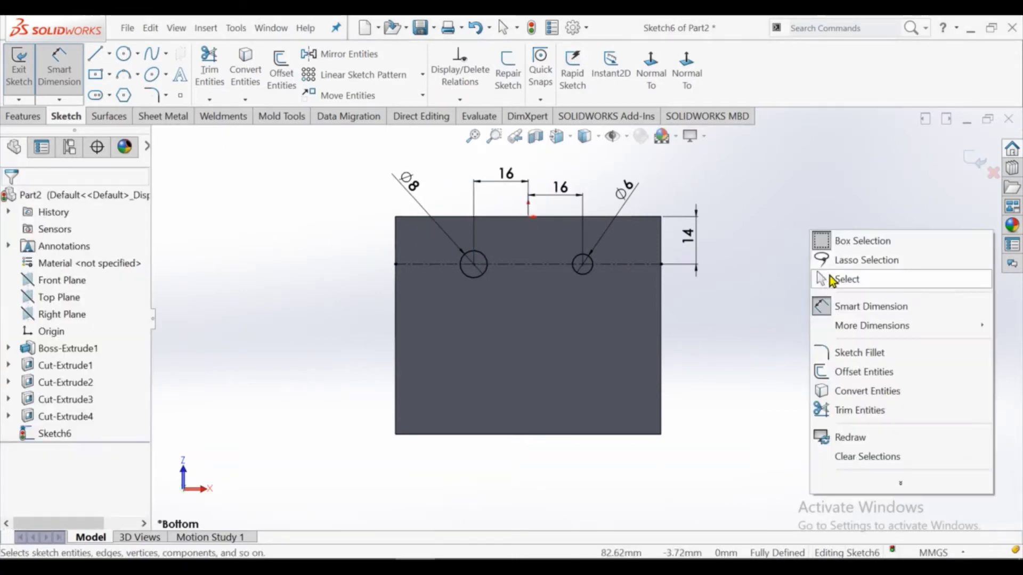
pyautogui.click(842, 278)
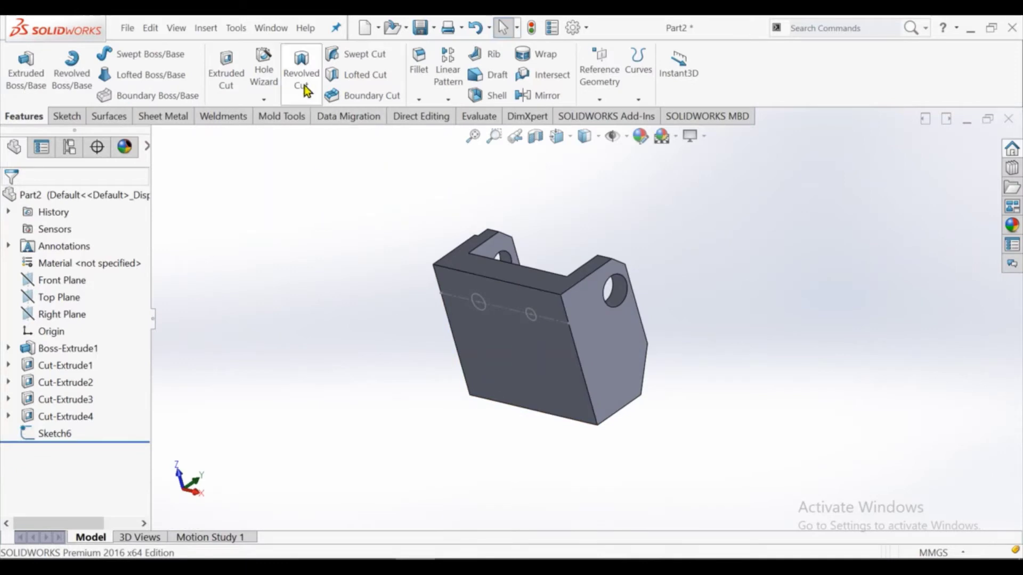
# Step: Cut both Sketch6 circles 24 mm blind into the bottom face as Cut-Extrude5
pyautogui.click(307, 91)
pyautogui.click(481, 300)
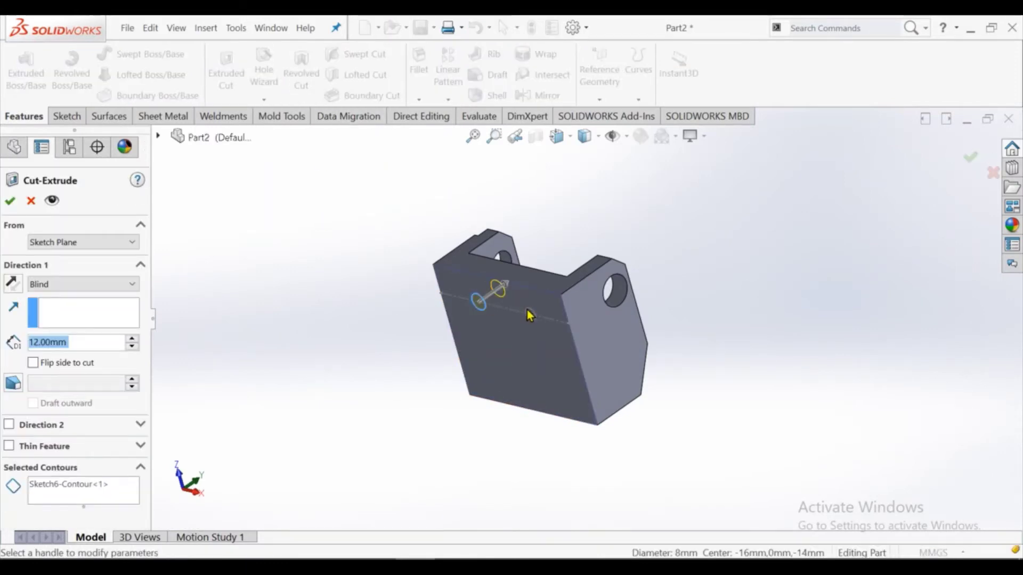
pyautogui.click(49, 491)
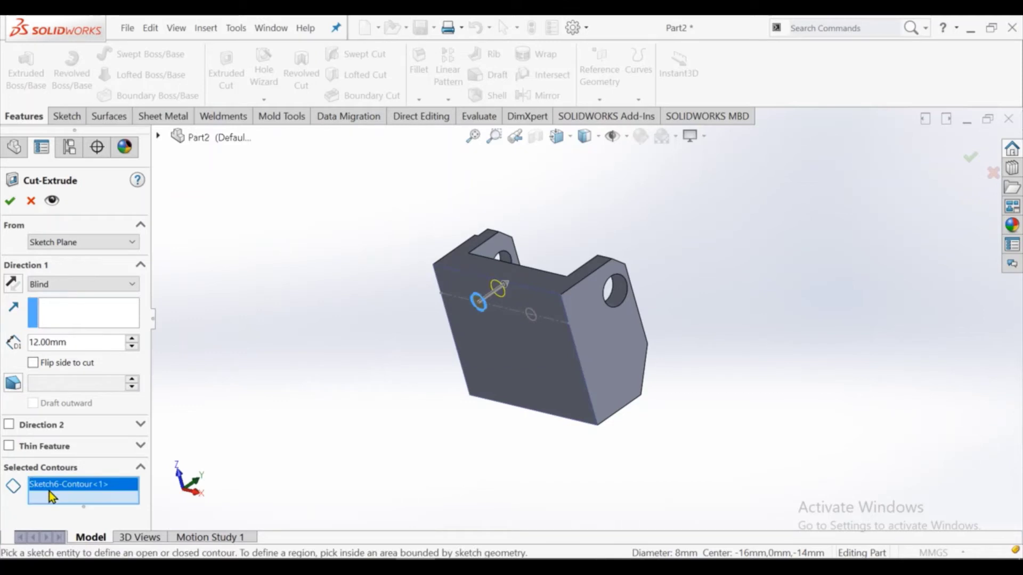
pyautogui.click(526, 314)
pyautogui.moveTo(349, 333)
pyautogui.mouseDown(button='middle')
pyautogui.moveTo(258, 324)
pyautogui.moveTo(240, 343)
pyautogui.mouseUp(button='middle')
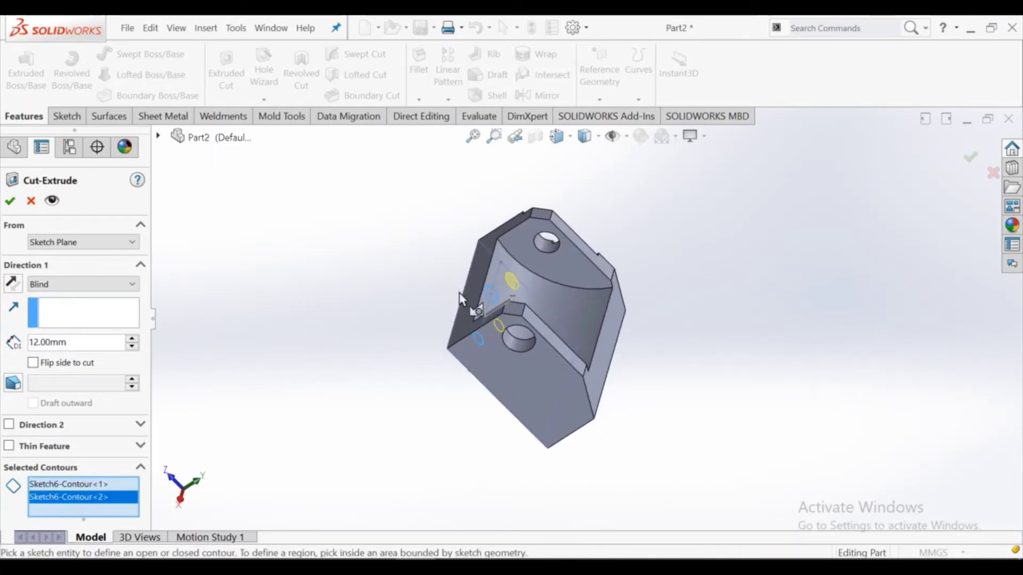
pyautogui.moveTo(513, 298); pyautogui.dragTo(315, 312)
pyautogui.click(10, 200)
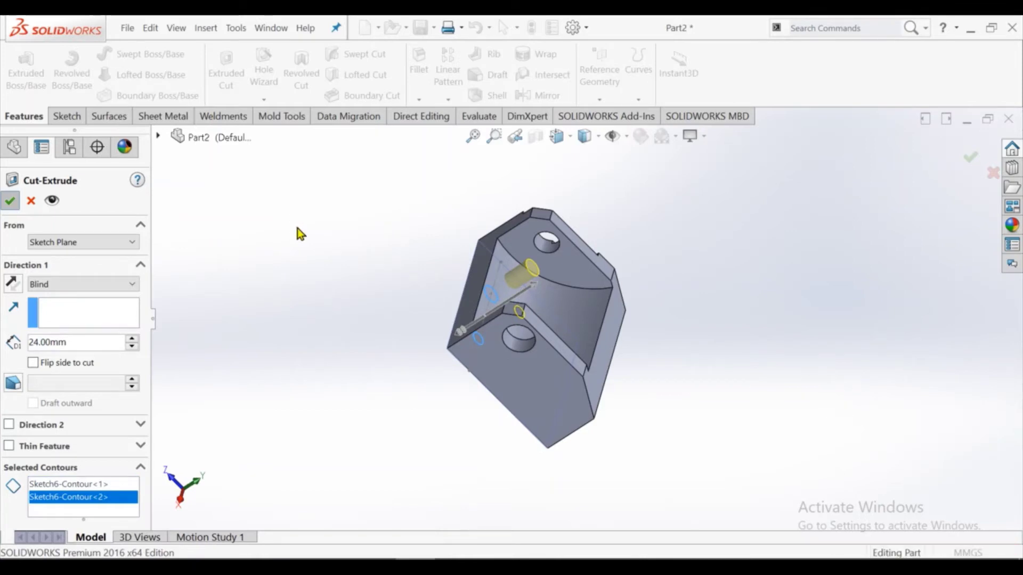
pyautogui.moveTo(441, 274)
pyautogui.mouseDown(button='middle')
pyautogui.moveTo(585, 300)
pyautogui.moveTo(517, 393)
pyautogui.moveTo(552, 318)
pyautogui.mouseUp(button='middle')
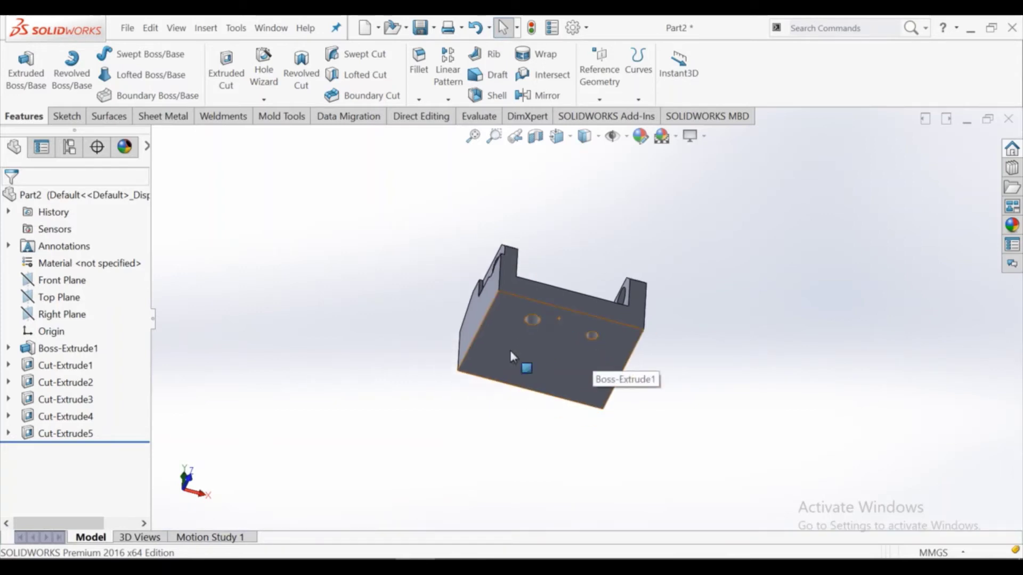
# Step: Create Plane1 offset 8 mm into the part from the block's bottom face
pyautogui.scroll(-1, 510, 350)
pyautogui.scroll(-1, 537, 322)
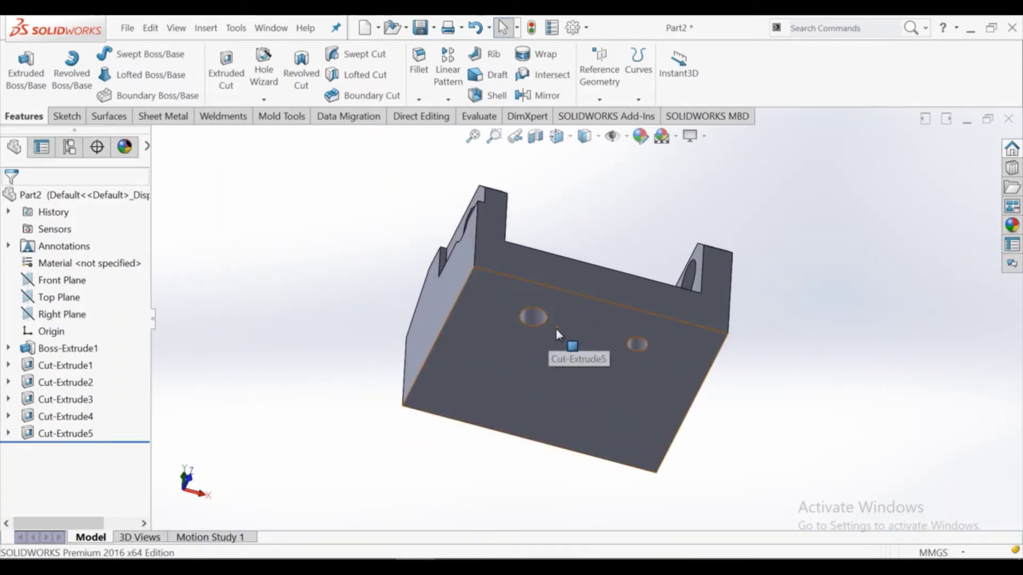
pyautogui.scroll(-1, 555, 328)
pyautogui.moveTo(554, 319); pyautogui.dragTo(485, 362, button='middle')
pyautogui.click(522, 320)
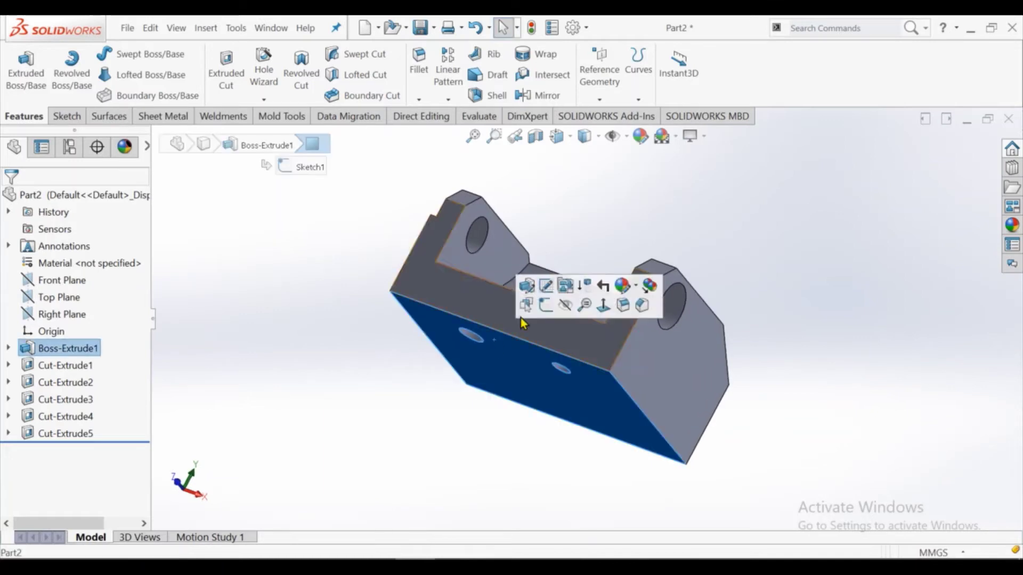
pyautogui.click(616, 95)
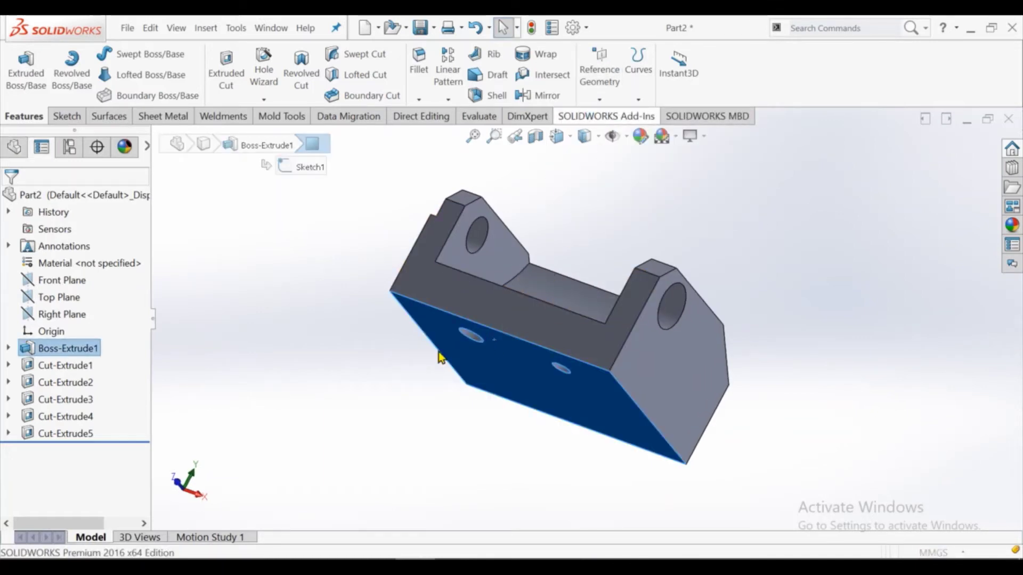
pyautogui.click(33, 425)
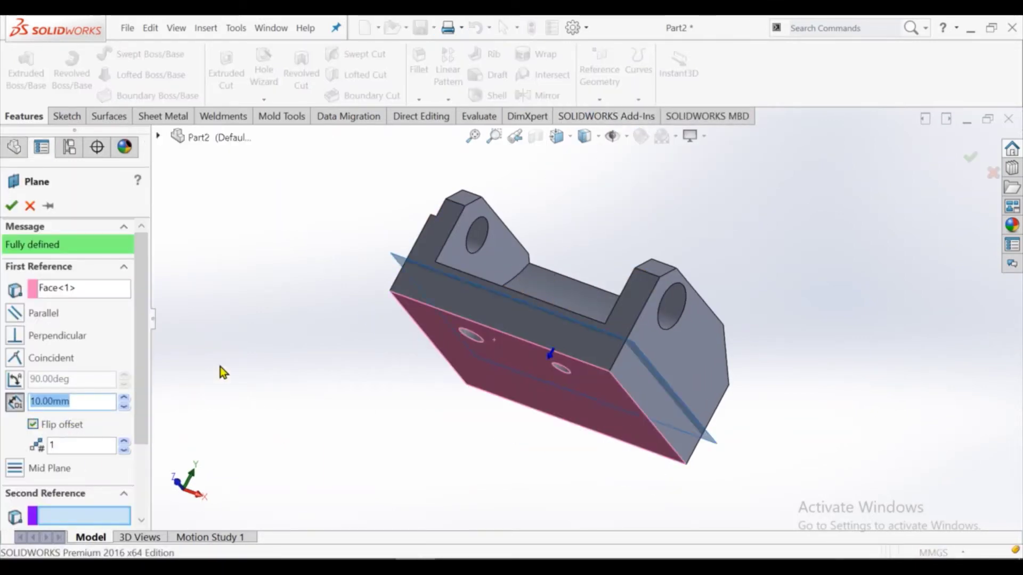
pyautogui.moveTo(220, 367); pyautogui.dragTo(227, 340, button='middle')
pyautogui.write('8')
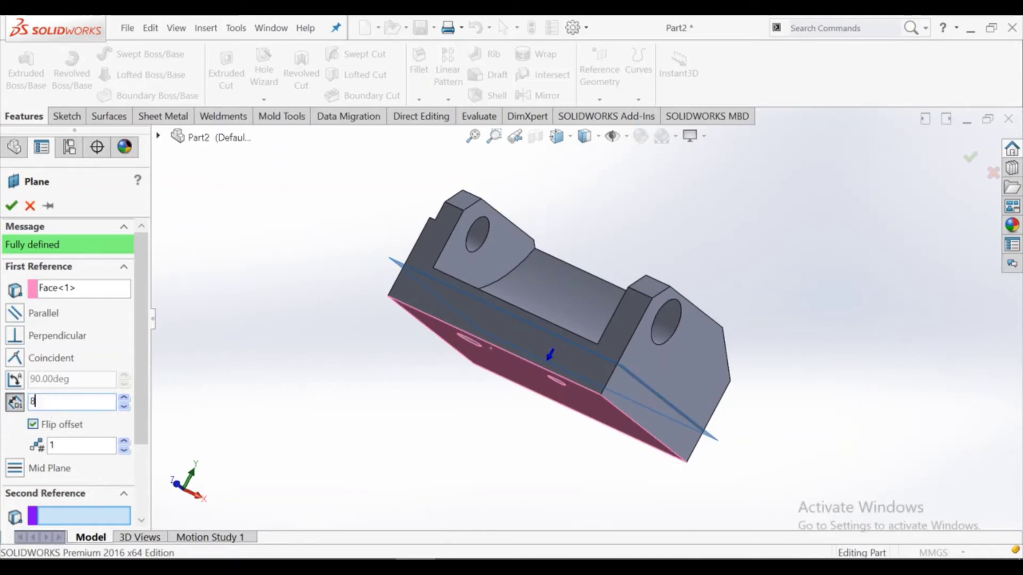
pyautogui.press('Return')
pyautogui.click(11, 209)
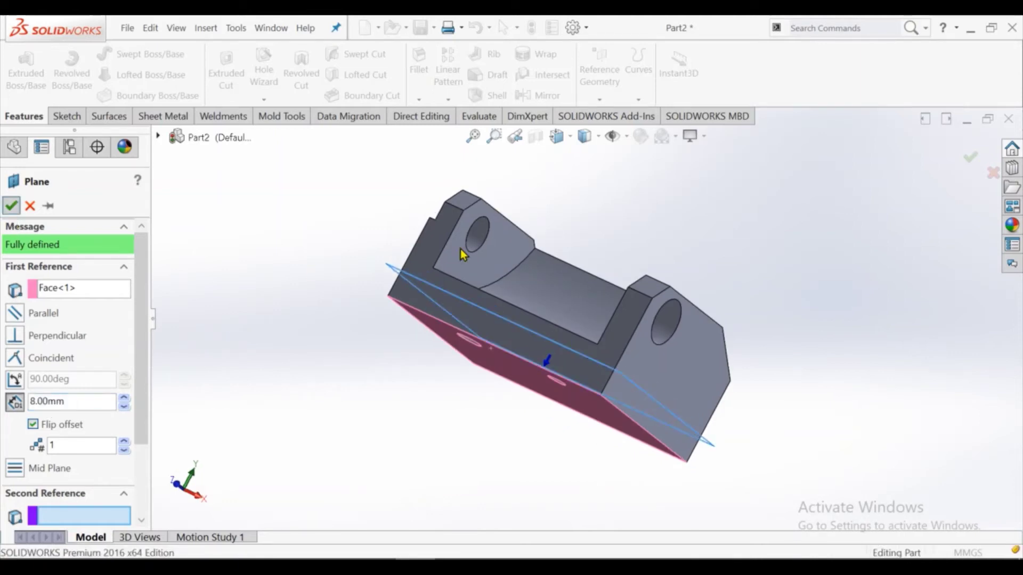
# Step: Start Sketch7 on Plane1
pyautogui.moveTo(331, 231)
pyautogui.mouseDown(button='middle')
pyautogui.moveTo(307, 281)
pyautogui.moveTo(393, 269)
pyautogui.mouseUp(button='middle')
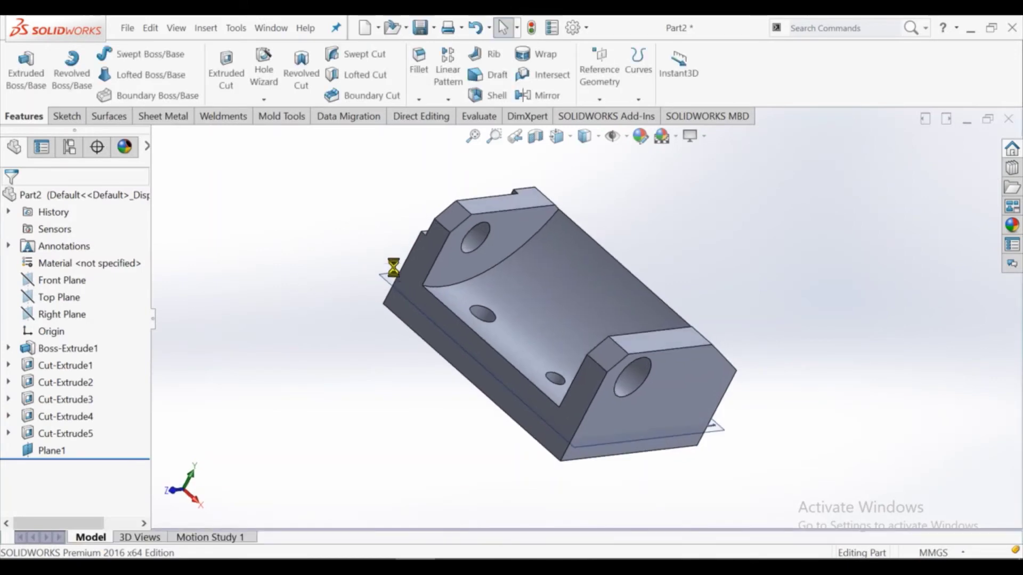
pyautogui.click(393, 288)
pyautogui.click(435, 226)
# Step: Sketch a Ø14 circle on Plane1, concentric with the left bottom hole
pyautogui.click(640, 98)
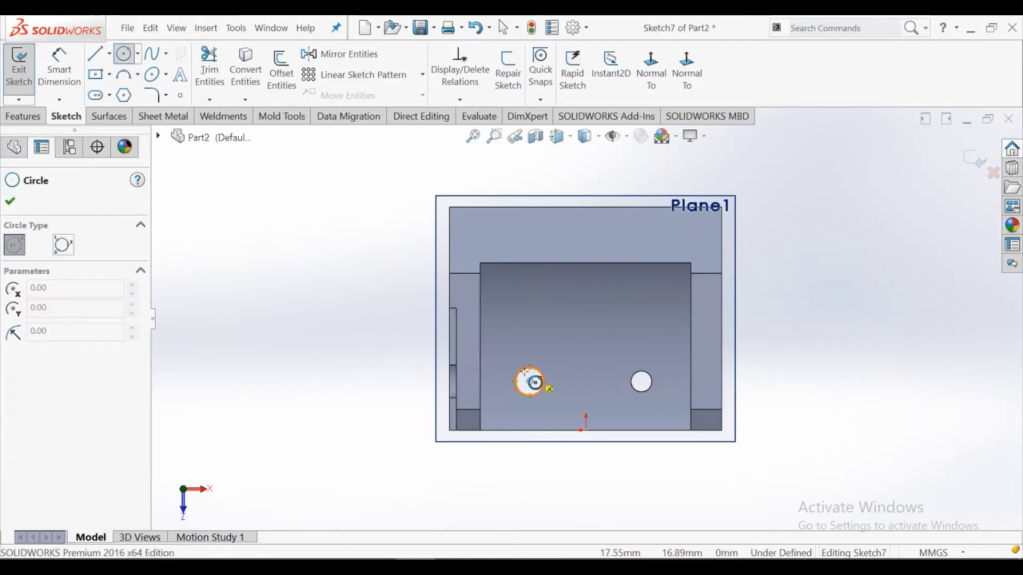
pyautogui.click(529, 381)
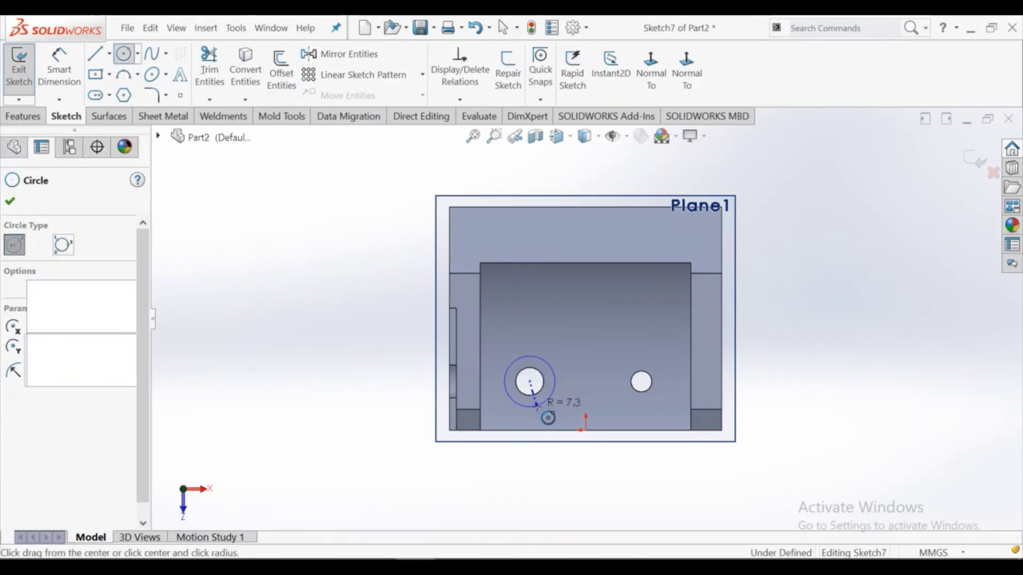
pyautogui.click(548, 401)
pyautogui.press('Escape')
pyautogui.click(59, 66)
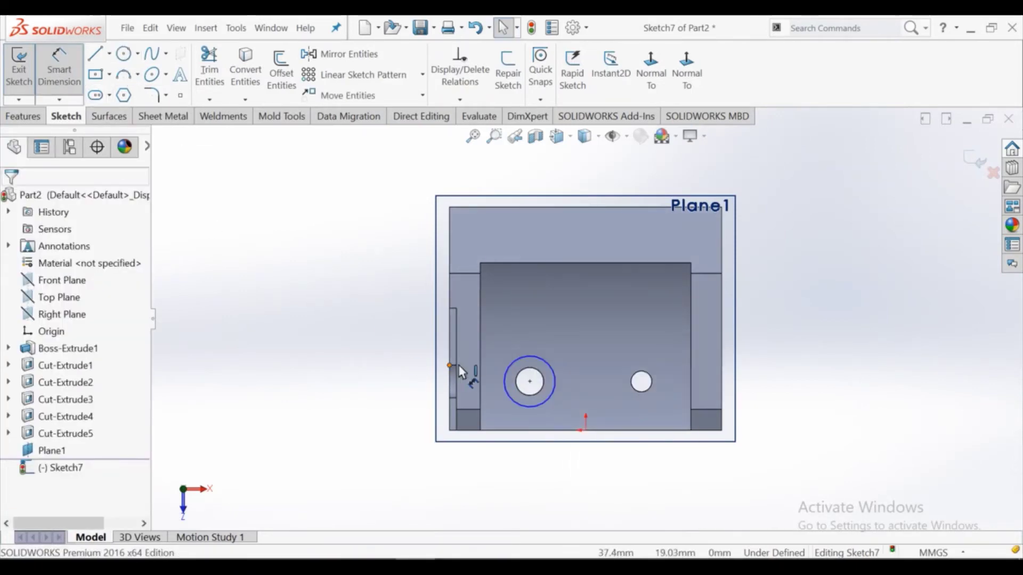
pyautogui.click(514, 406)
pyautogui.click(482, 493)
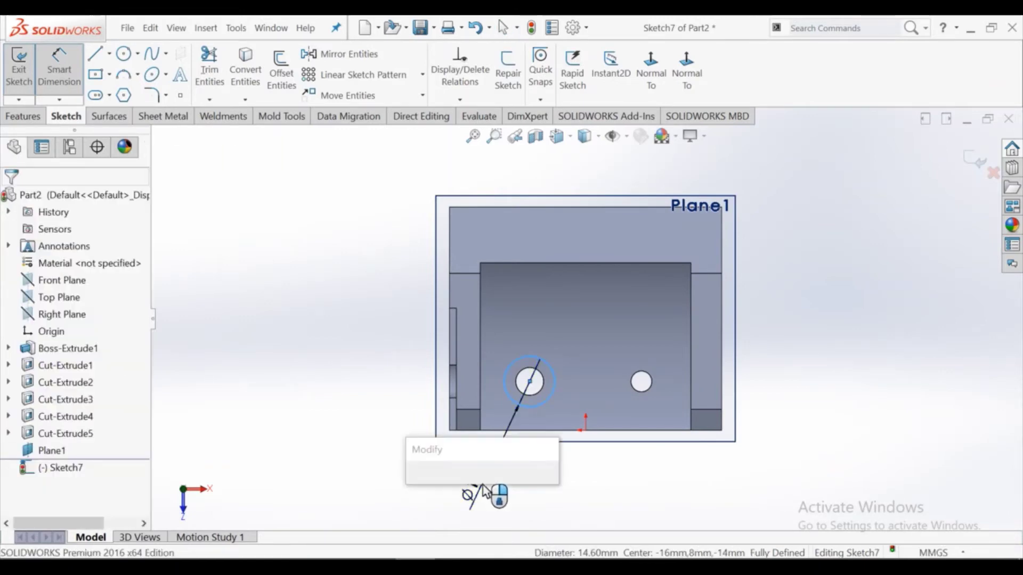
pyautogui.press('Return')
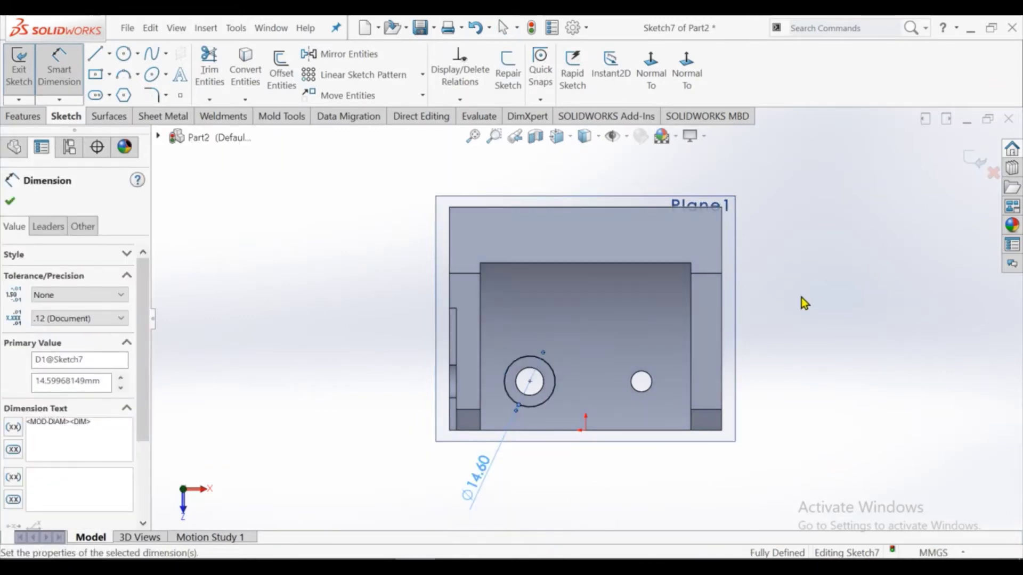
# Step: Cut the Ø14 circle into a counterbore from Plane1, then hide Plane1
pyautogui.rightClick(819, 271)
pyautogui.click(837, 286)
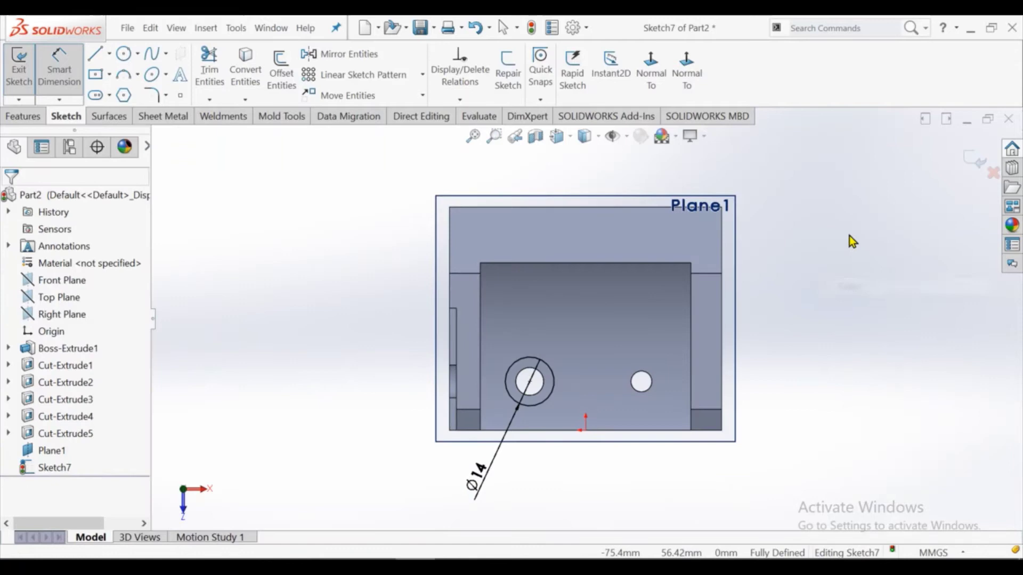
pyautogui.click(968, 166)
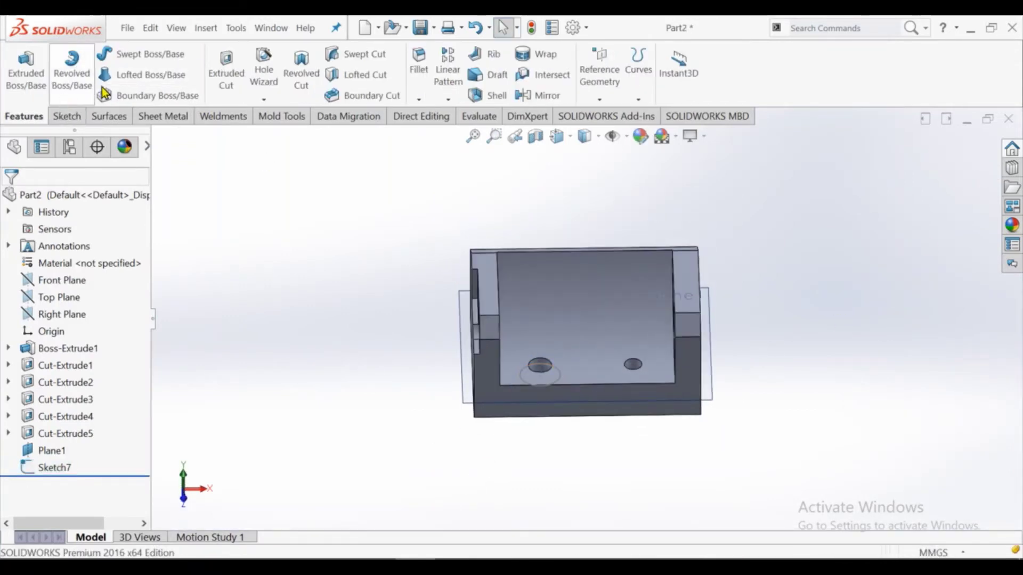
pyautogui.click(226, 80)
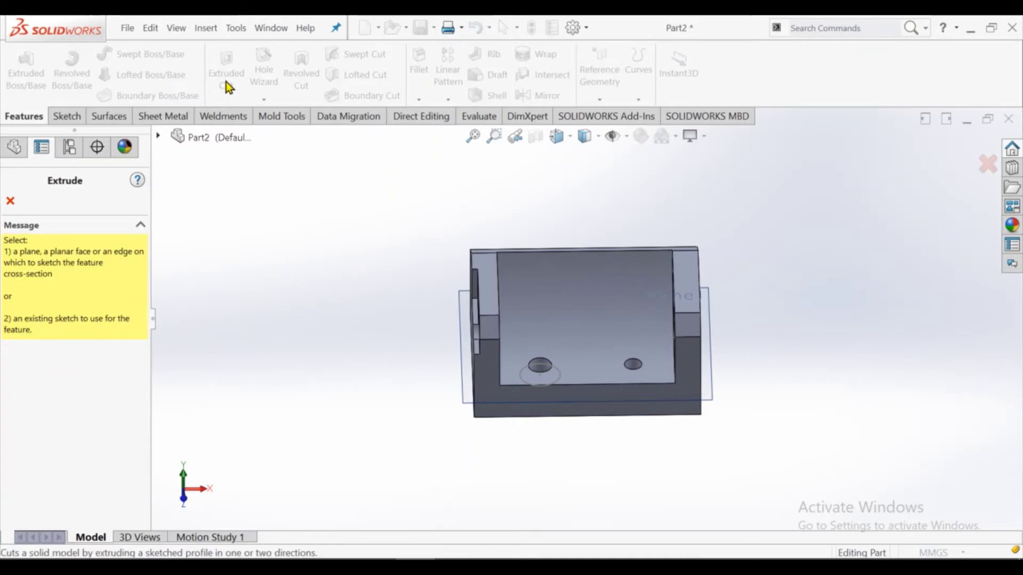
pyautogui.click(525, 370)
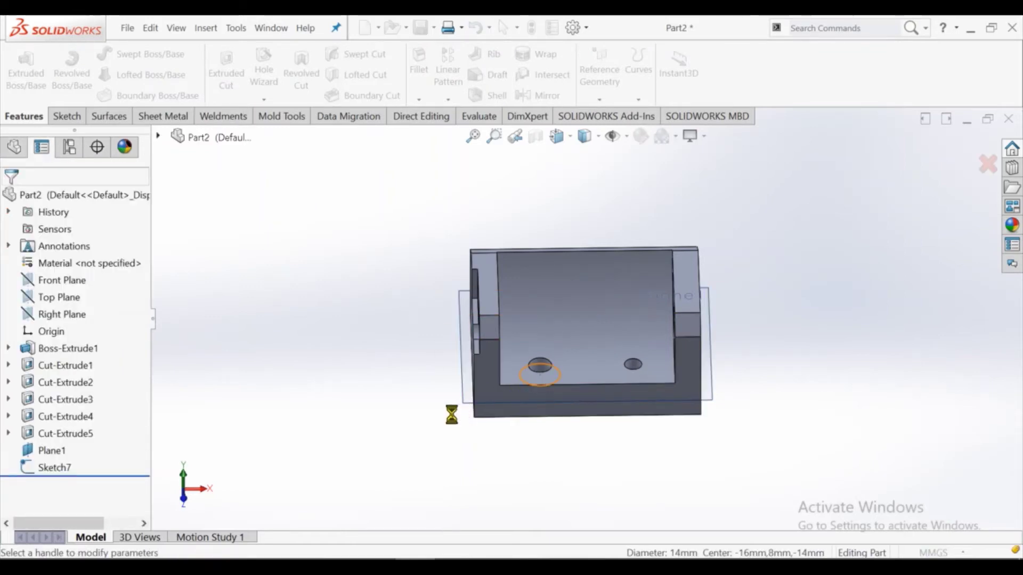
pyautogui.click(10, 201)
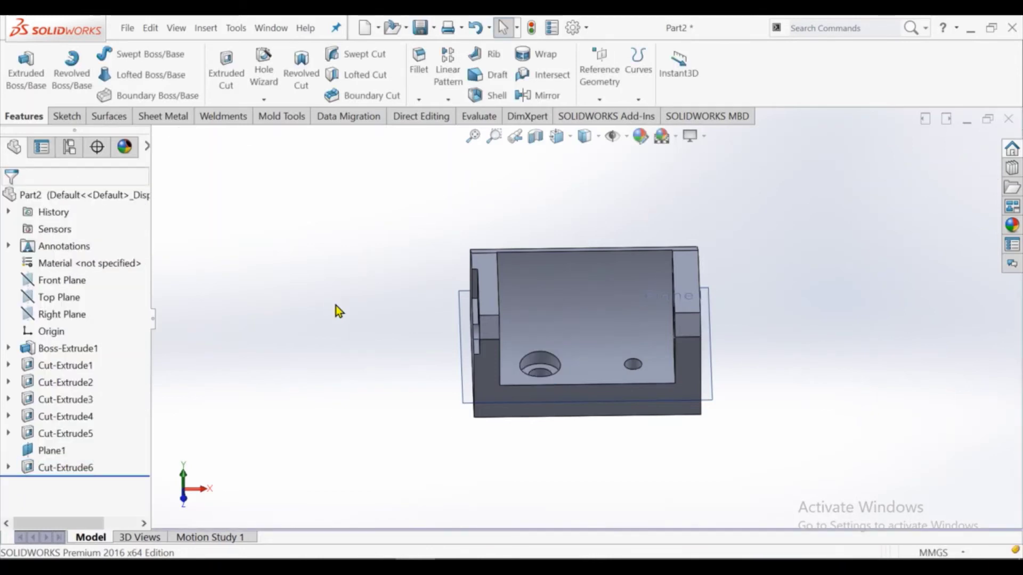
pyautogui.click(465, 369)
pyautogui.click(519, 340)
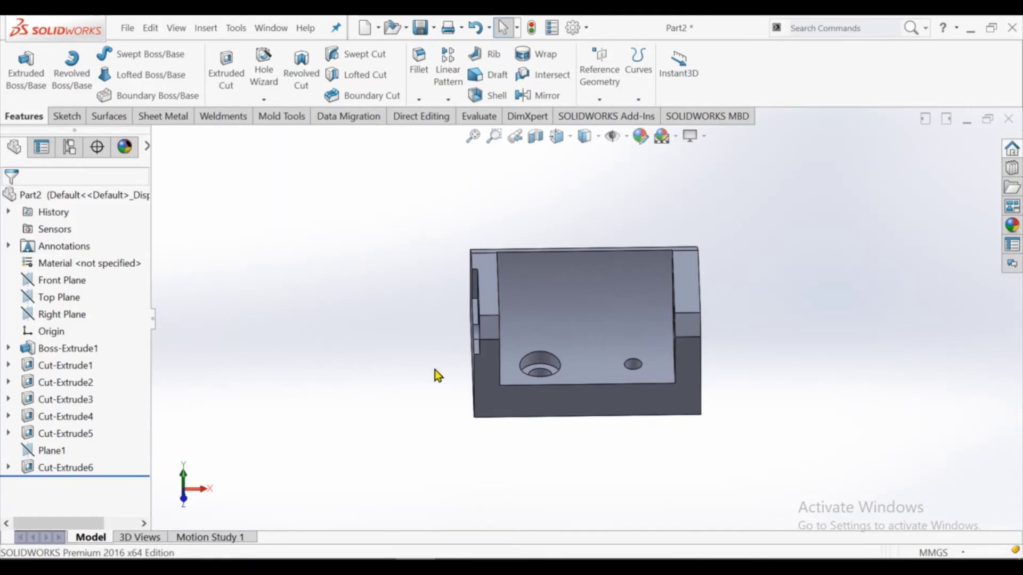
# Step: Sketch a corner rectangle on the block's front face from its bottom-left corner
pyautogui.moveTo(445, 359)
pyautogui.mouseDown(button='middle')
pyautogui.moveTo(315, 342)
pyautogui.moveTo(518, 394)
pyautogui.mouseUp(button='middle')
pyautogui.click(565, 373)
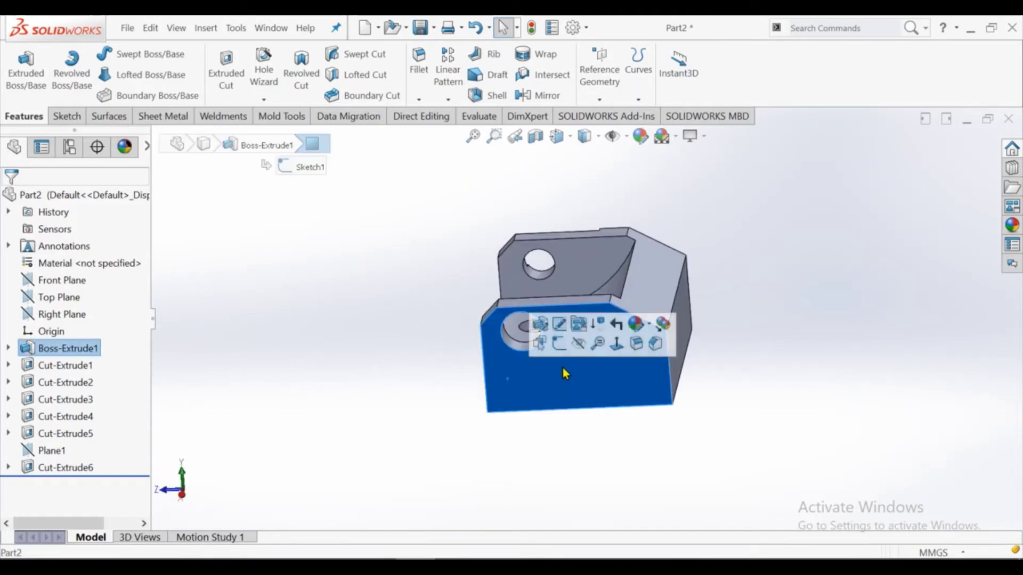
pyautogui.click(559, 343)
pyautogui.click(651, 69)
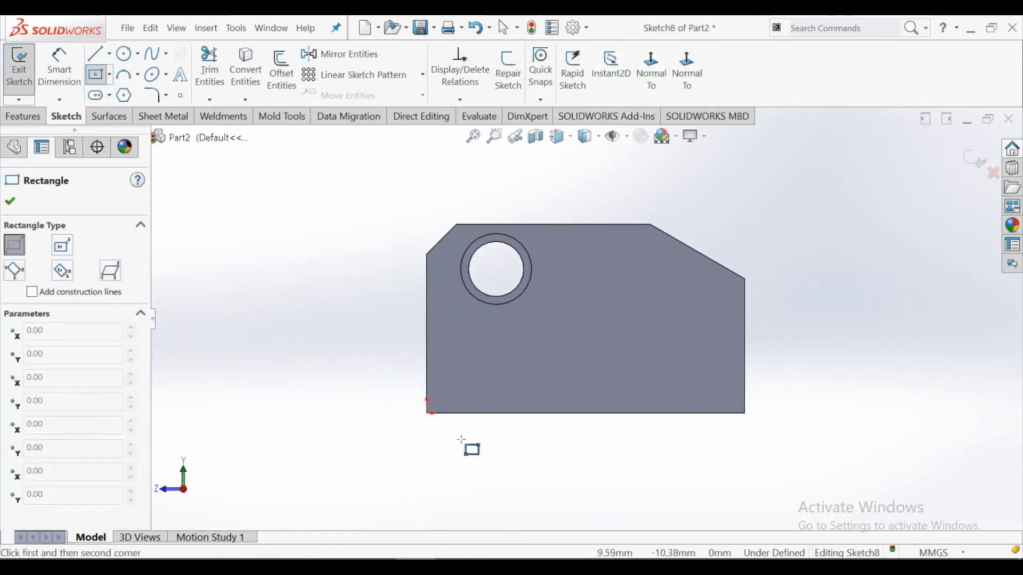
pyautogui.click(427, 413)
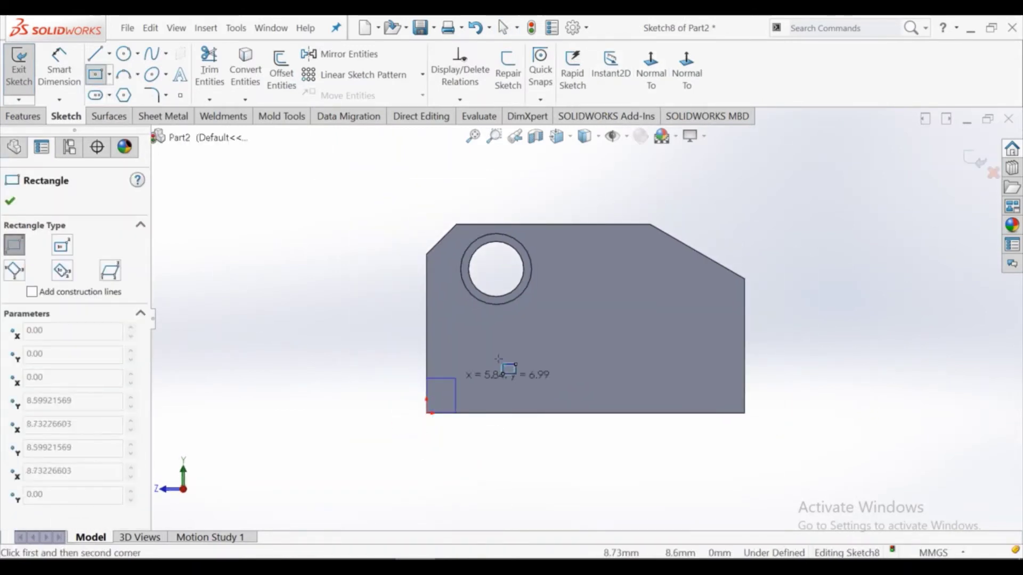
pyautogui.click(548, 365)
pyautogui.rightClick(566, 371)
pyautogui.click(566, 376)
# Step: Dimension the rectangle 16 mm high and 25 mm wide
pyautogui.click(58, 69)
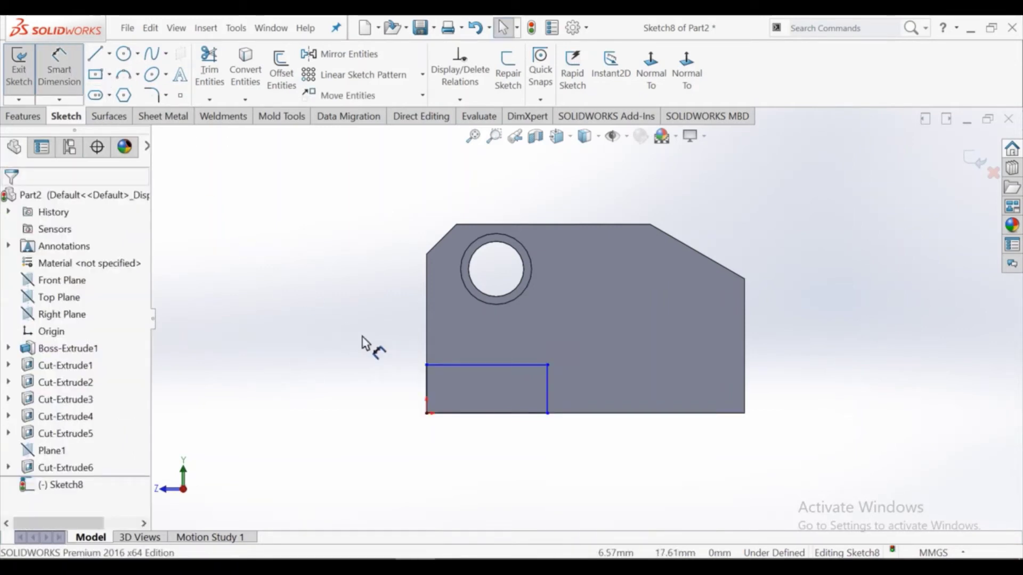
pyautogui.click(410, 401)
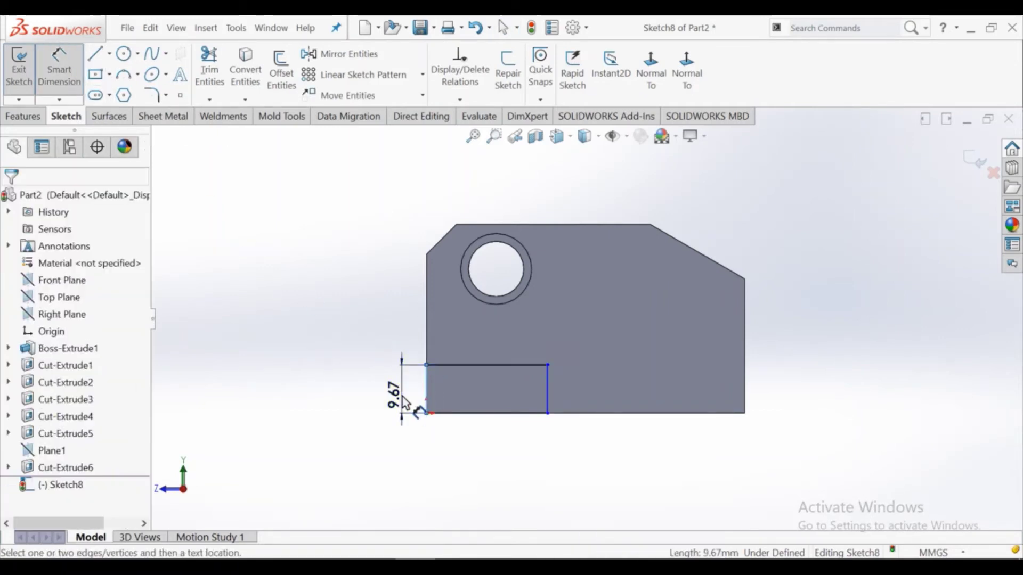
pyautogui.click(400, 405)
pyautogui.write('10')
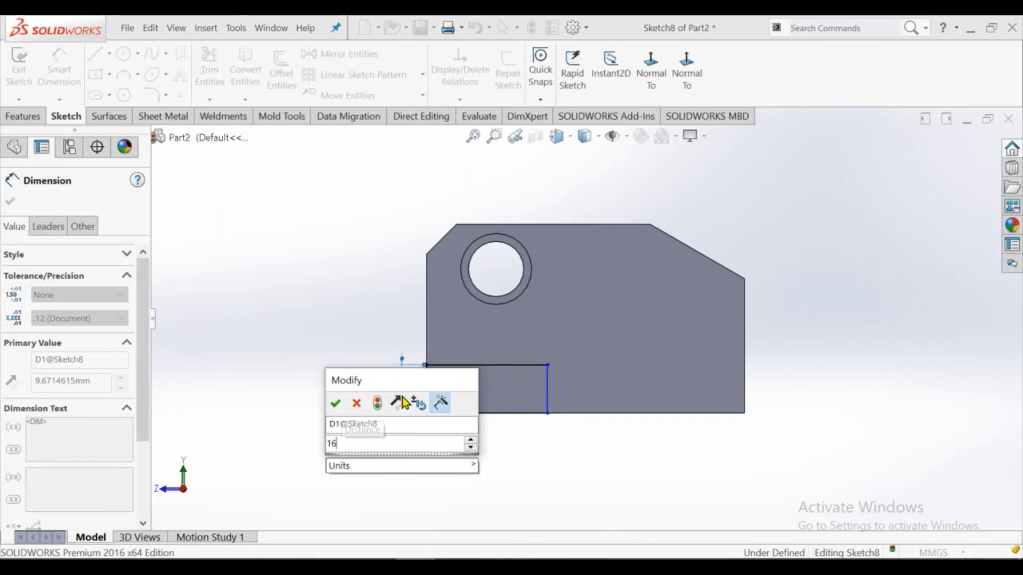
pyautogui.press('Return')
pyautogui.click(575, 453)
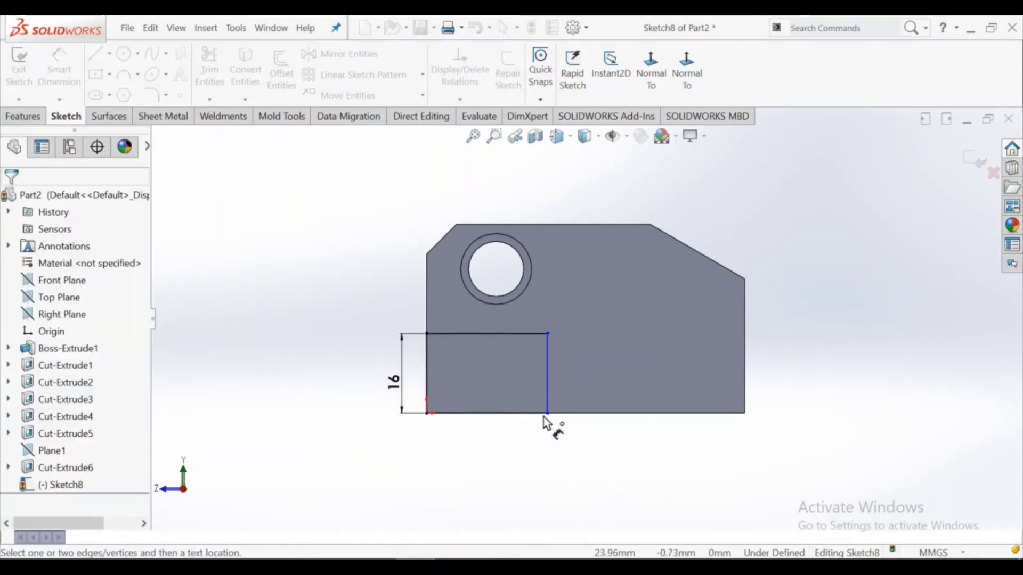
pyautogui.click(486, 413)
pyautogui.click(503, 452)
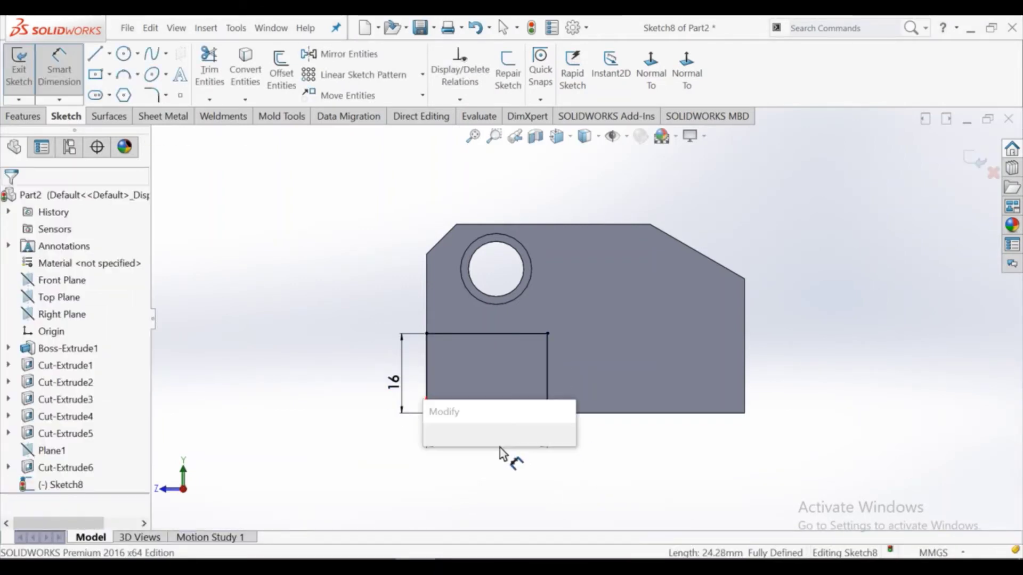
pyautogui.write('2')
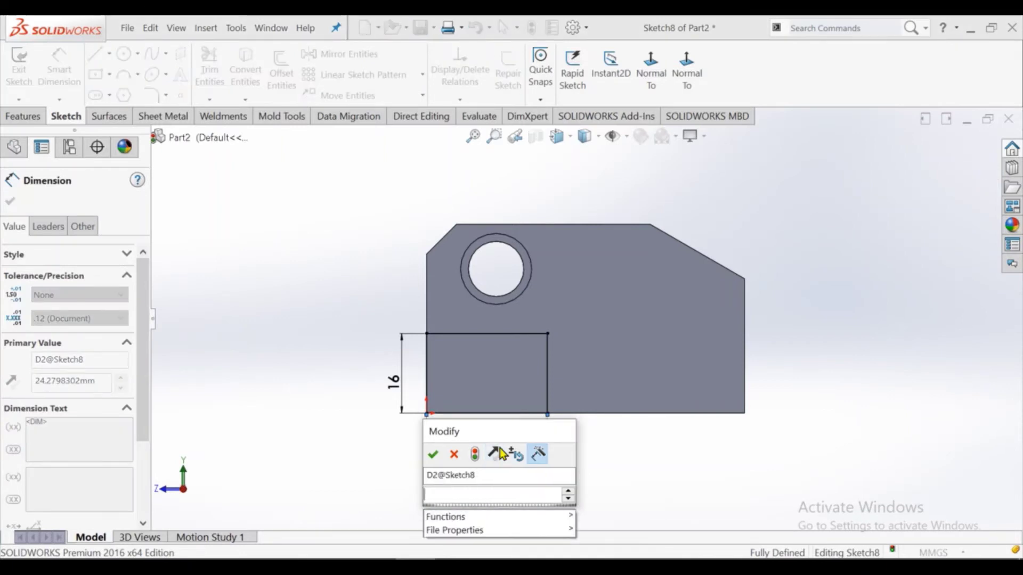
pyautogui.write('5')
pyautogui.press('Return')
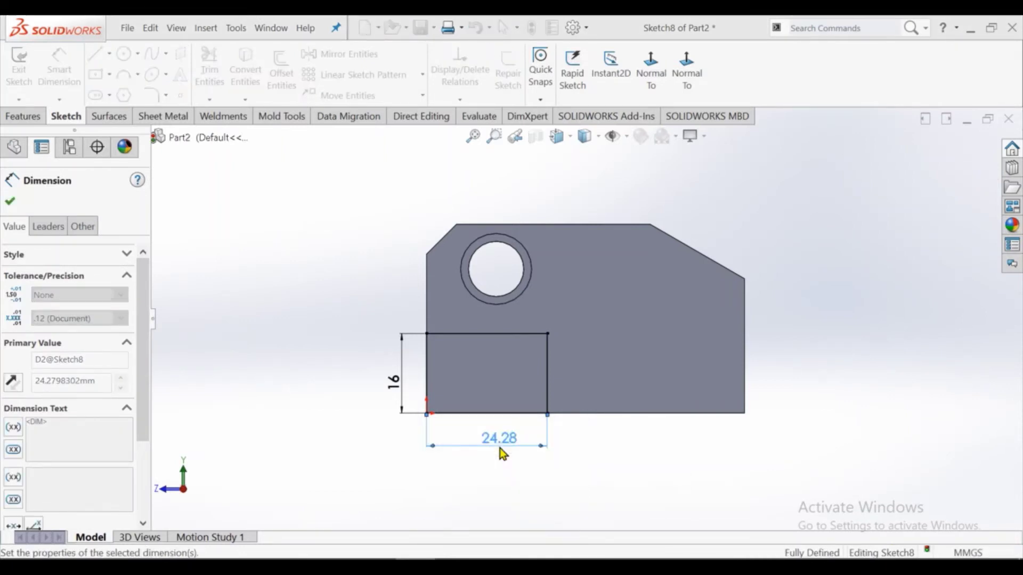
# Step: Finish dimensioning and begin a boss extrusion of the rectangle
pyautogui.click(368, 295)
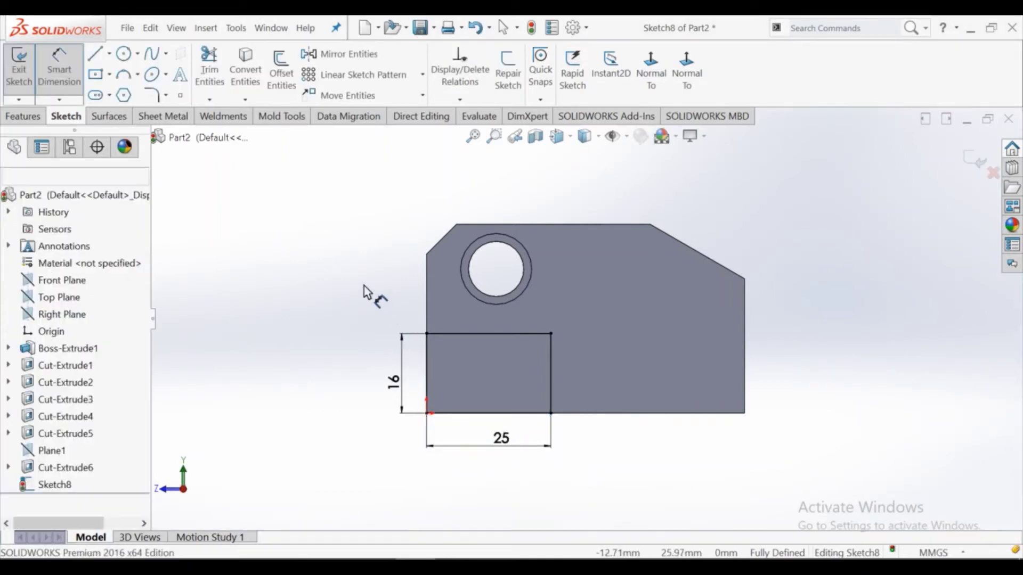
pyautogui.rightClick(368, 291)
pyautogui.click(400, 334)
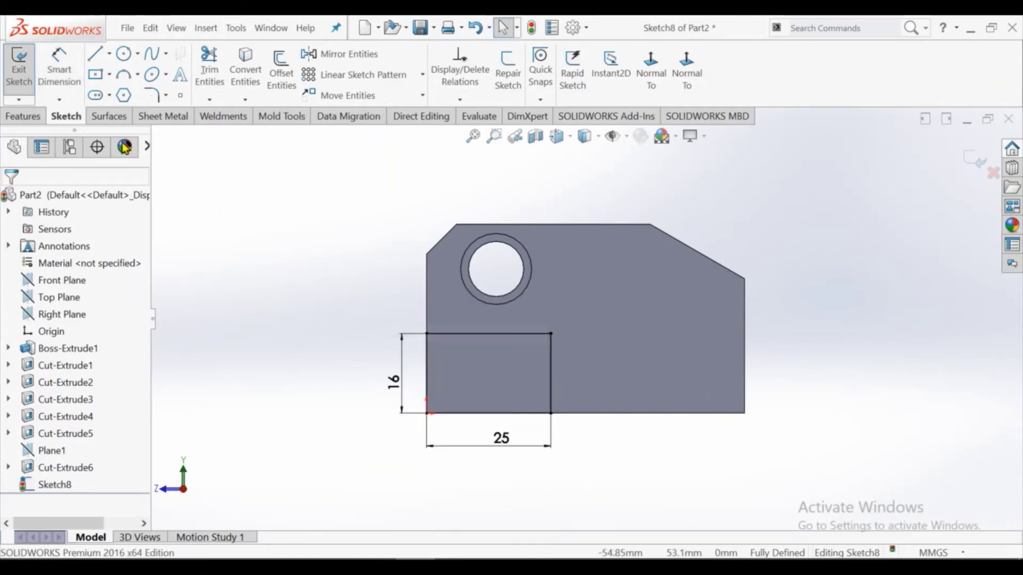
pyautogui.click(17, 118)
pyautogui.click(22, 72)
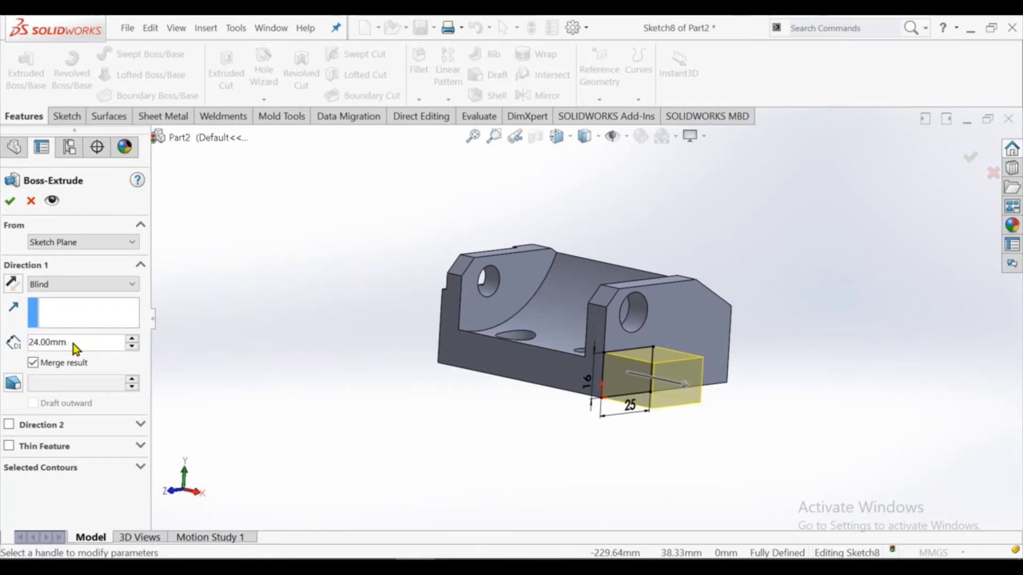
# Step: Set the boss extrusion depth to 11 mm and accept Boss-Extrude3
pyautogui.press('BackSpace')
pyautogui.press('BackSpace')
pyautogui.press('BackSpace')
pyautogui.write('2')
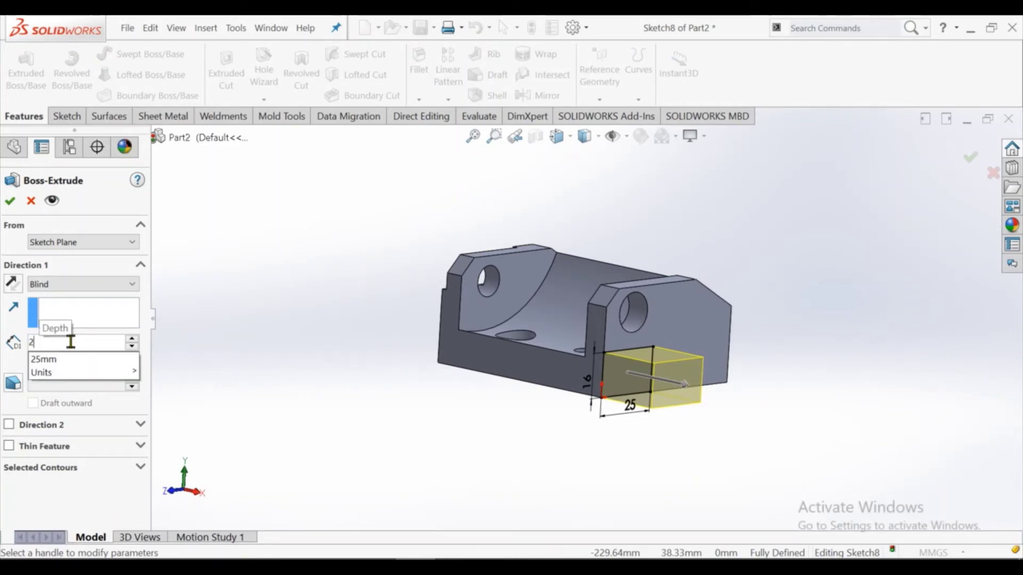
pyautogui.press('BackSpace')
pyautogui.write('11')
pyautogui.press('Return')
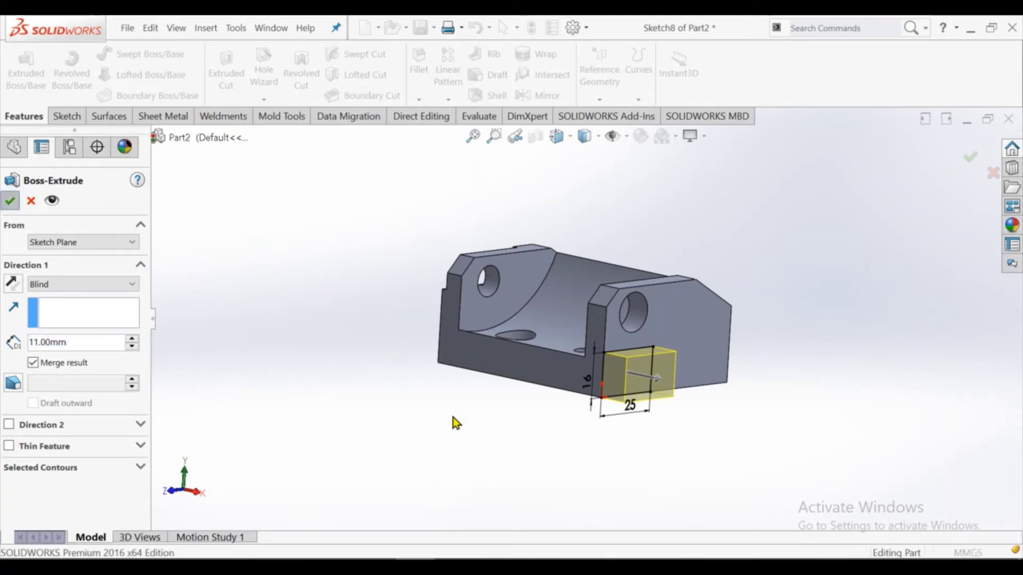
pyautogui.press('Return')
pyautogui.moveTo(453, 417)
pyautogui.mouseDown(button='middle')
pyautogui.moveTo(503, 376)
pyautogui.moveTo(479, 379)
pyautogui.moveTo(561, 397)
pyautogui.moveTo(602, 386)
pyautogui.mouseUp(button='middle')
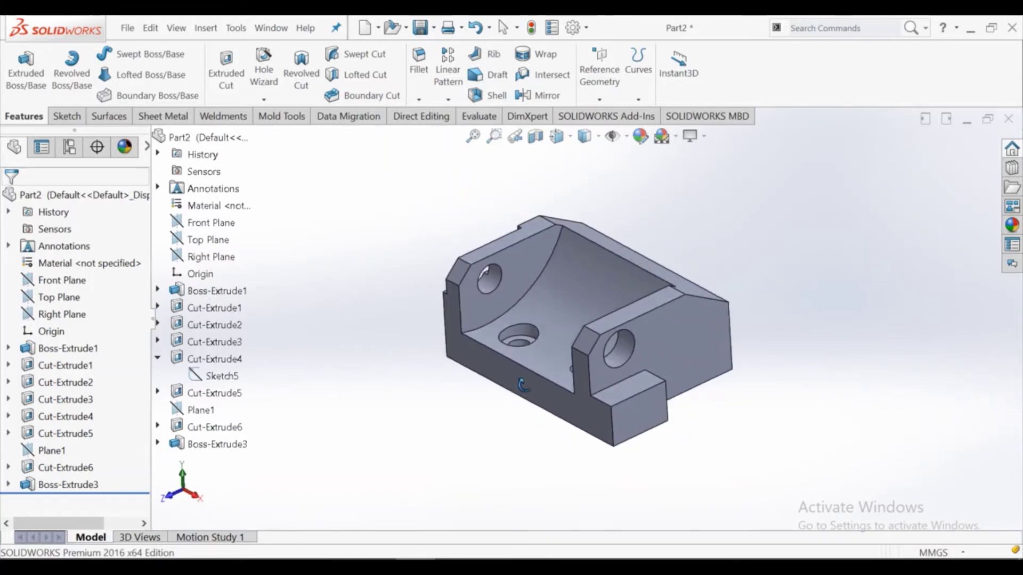
# Step: Assign Ductile Iron (SN) from the Iron materials as the part's material
pyautogui.rightClick(66, 264)
pyautogui.click(85, 243)
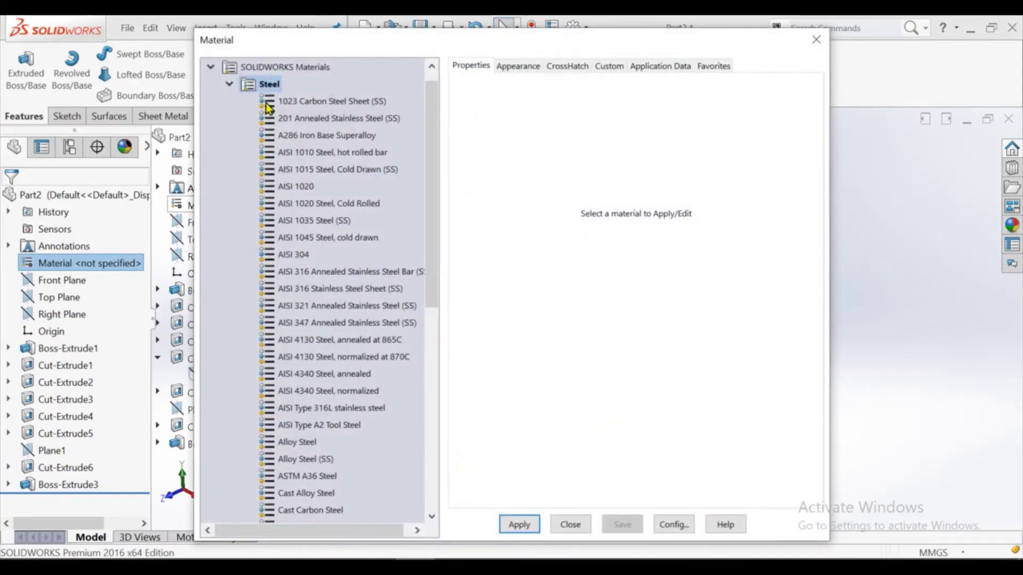
pyautogui.click(229, 86)
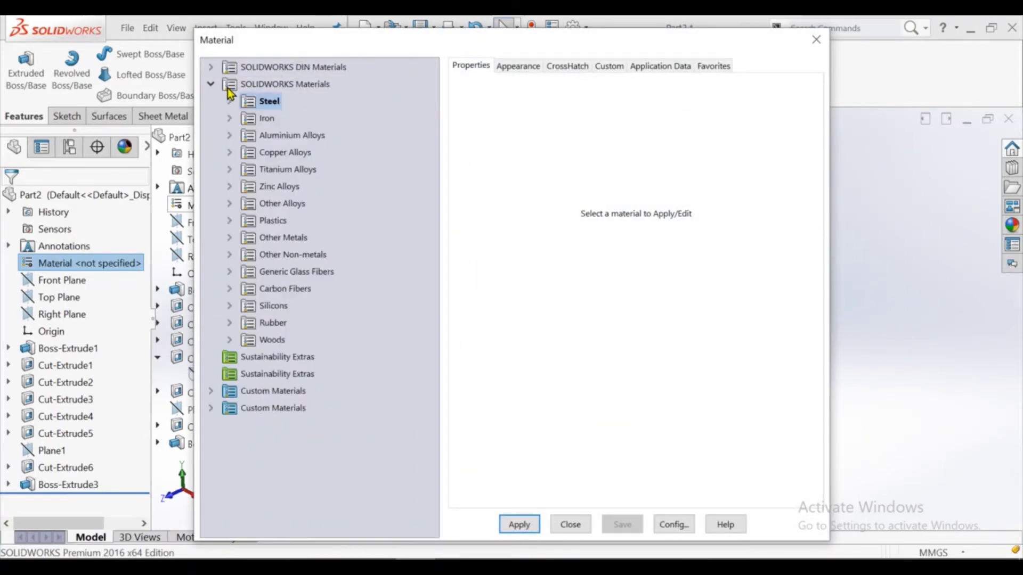
pyautogui.click(230, 119)
pyautogui.click(283, 135)
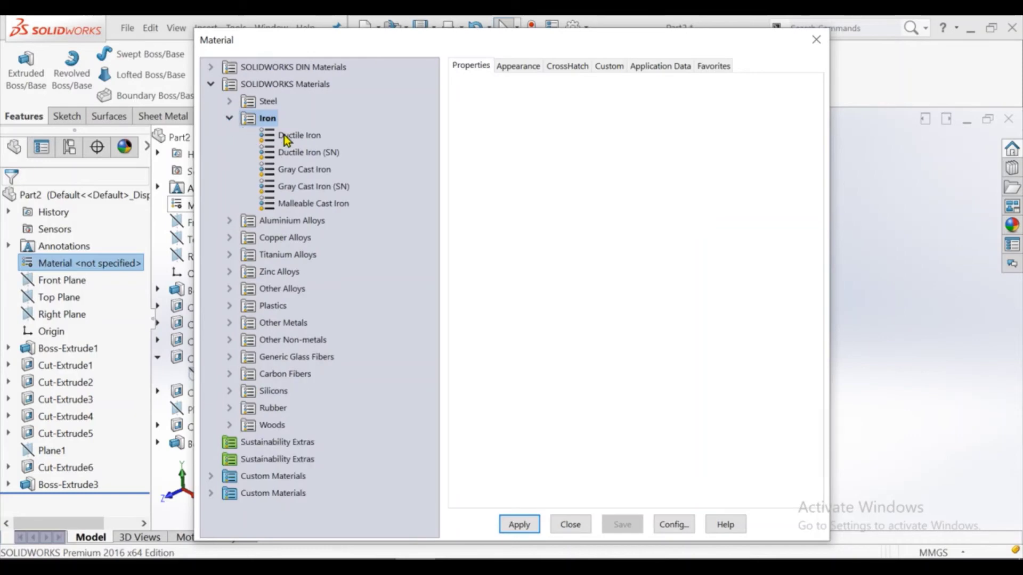
pyautogui.click(324, 153)
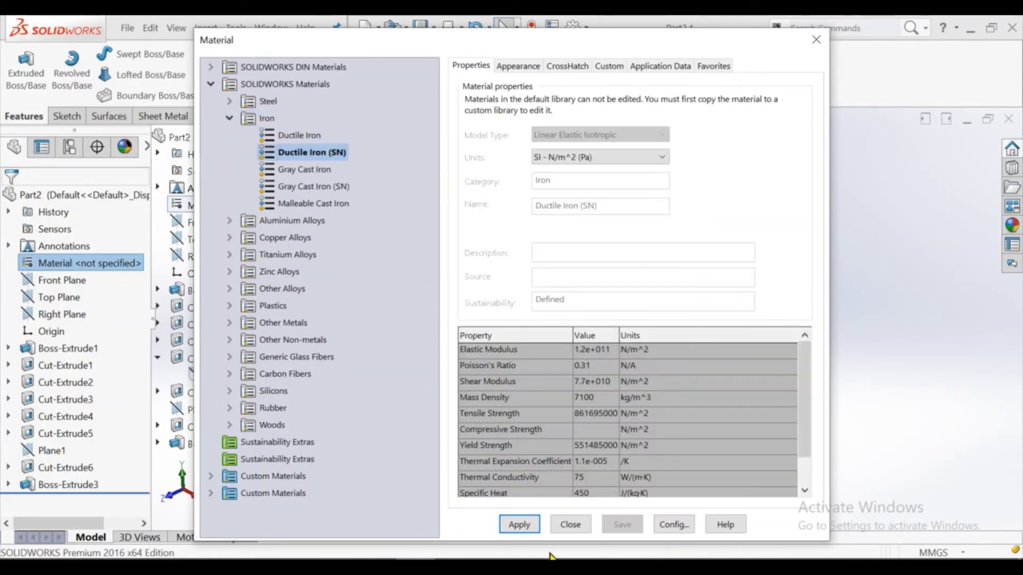
pyautogui.click(536, 524)
pyautogui.click(561, 526)
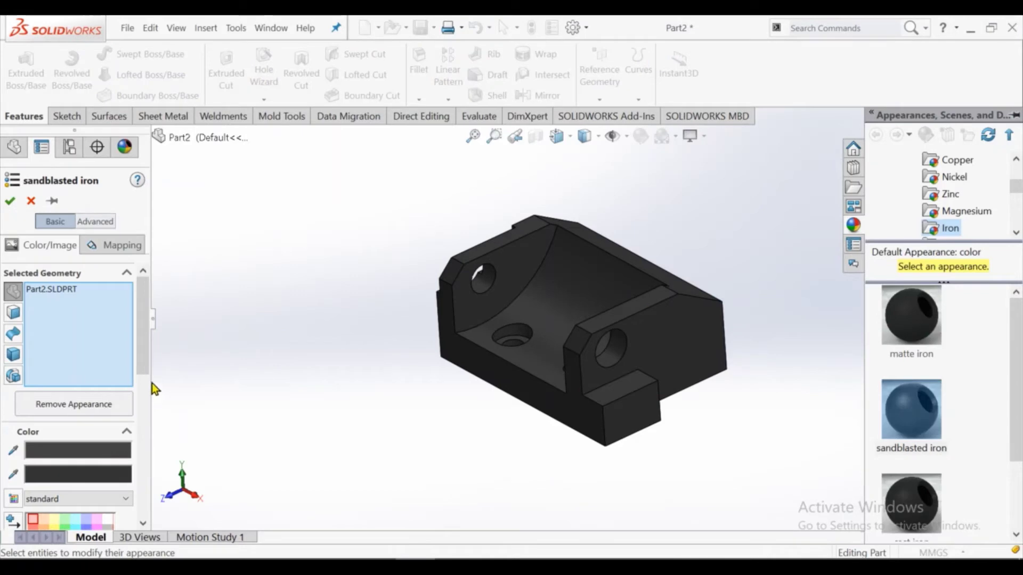
# Step: Apply a light green colour swatch to the block and orbit to inspect it
pyautogui.scroll(-3, 147, 382)
pyautogui.click(69, 424)
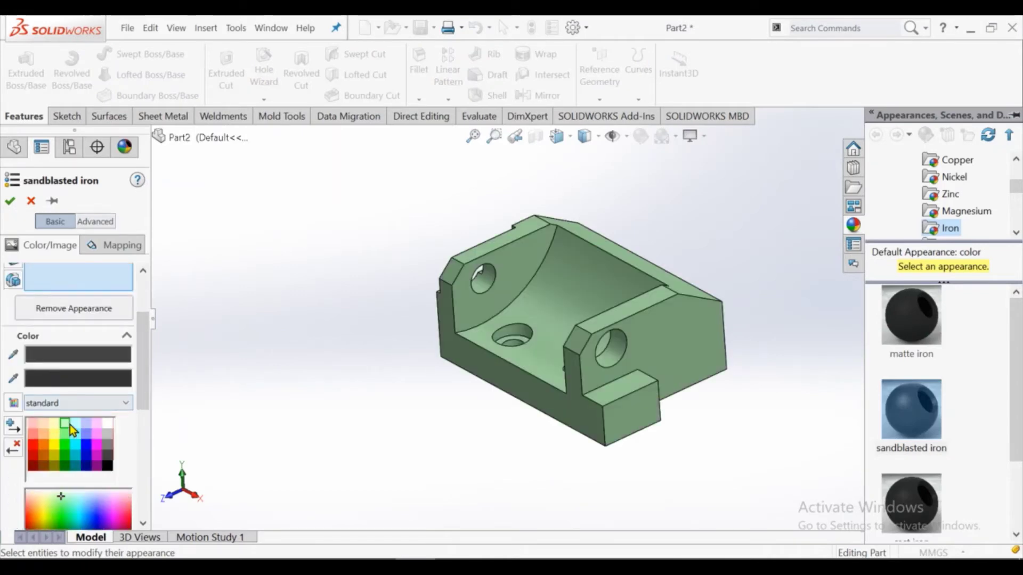
pyautogui.click(9, 201)
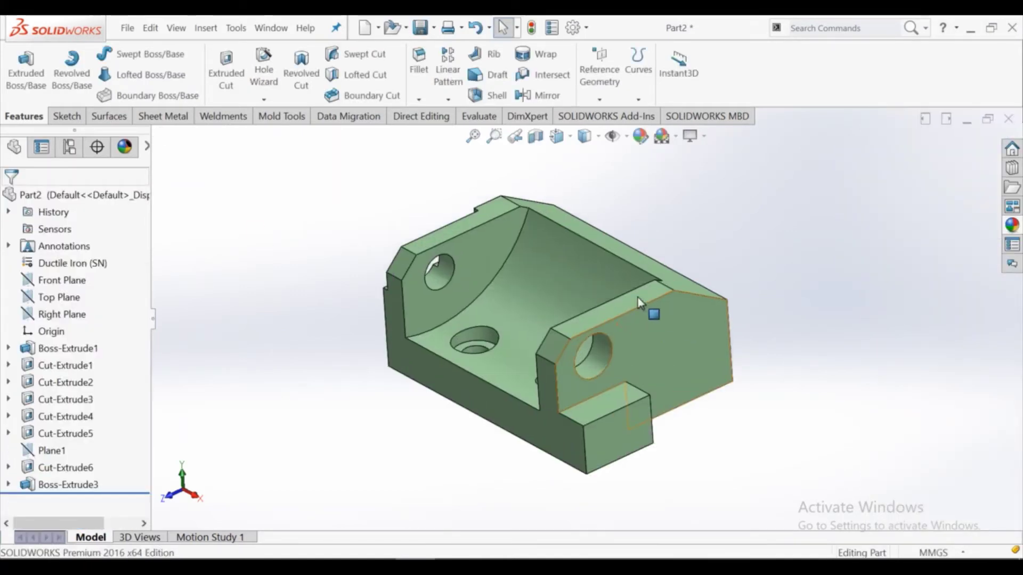
pyautogui.moveTo(639, 303)
pyautogui.mouseDown(button='middle')
pyautogui.moveTo(593, 312)
pyautogui.moveTo(635, 297)
pyautogui.moveTo(638, 283)
pyautogui.mouseUp(button='middle')
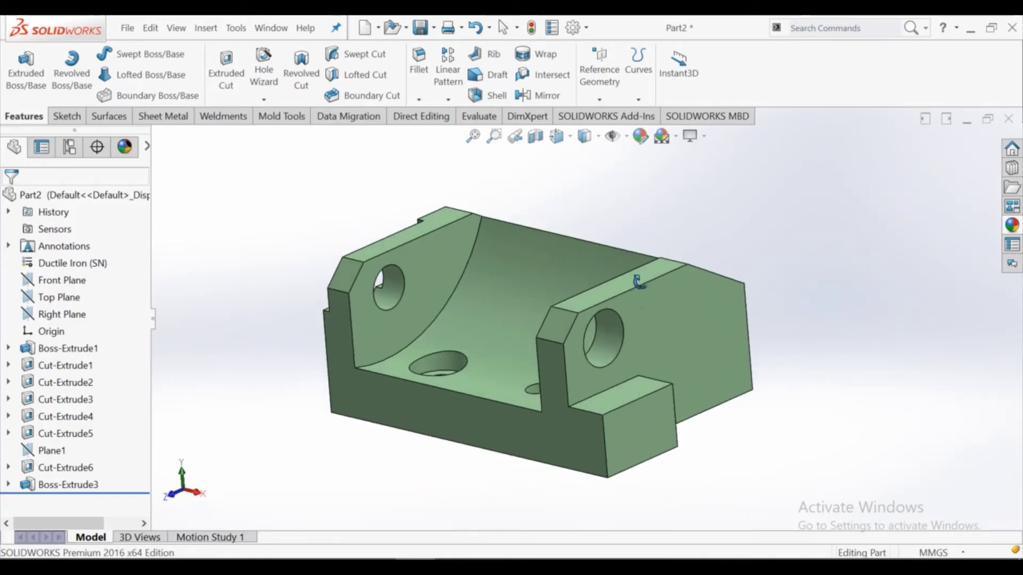
pyautogui.scroll(2, 591, 320)
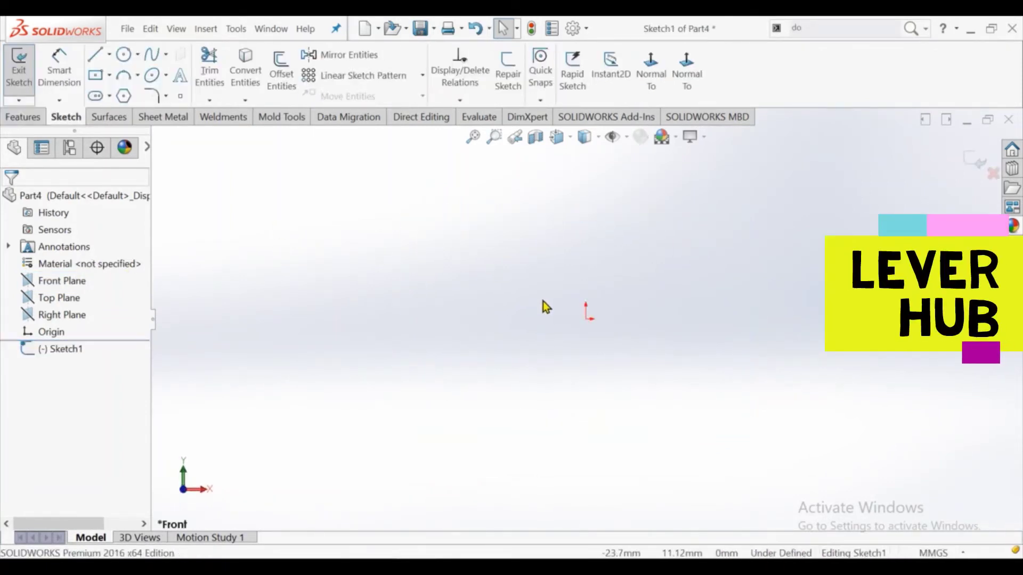
# Step: Draw two concentric circles centred on the origin for the ring
pyautogui.click(124, 61)
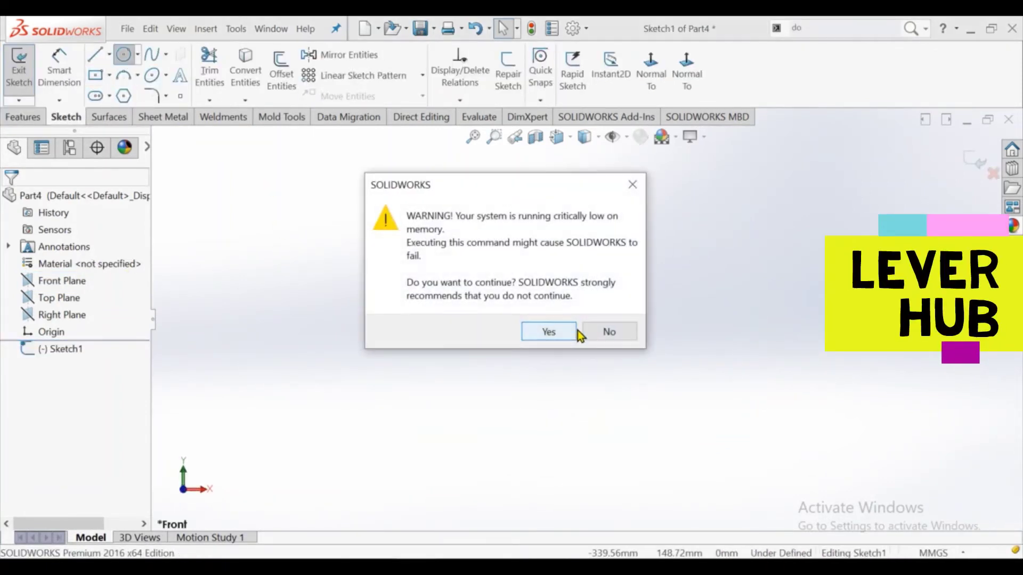
pyautogui.click(568, 331)
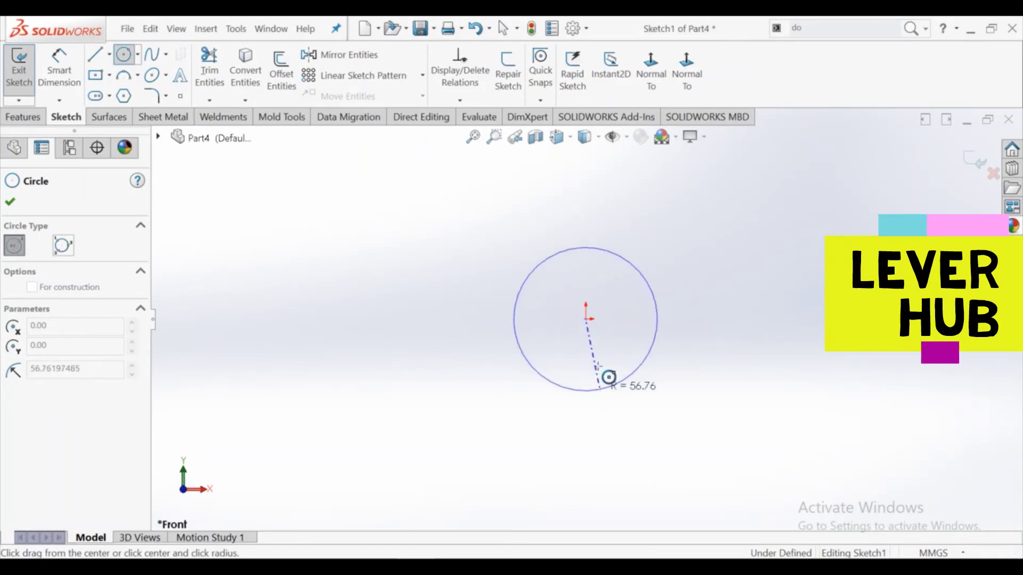
pyautogui.click(604, 389)
pyautogui.click(586, 319)
pyautogui.click(589, 351)
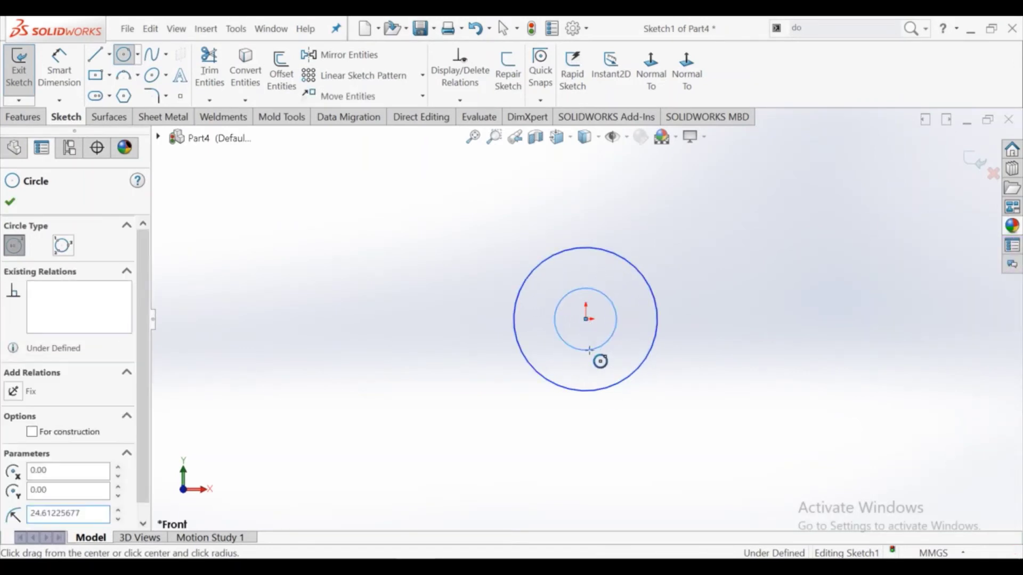
pyautogui.rightClick(591, 352)
pyautogui.click(612, 361)
# Step: Dimension the outer circle Ø108 and the inner circle Ø57
pyautogui.click(59, 69)
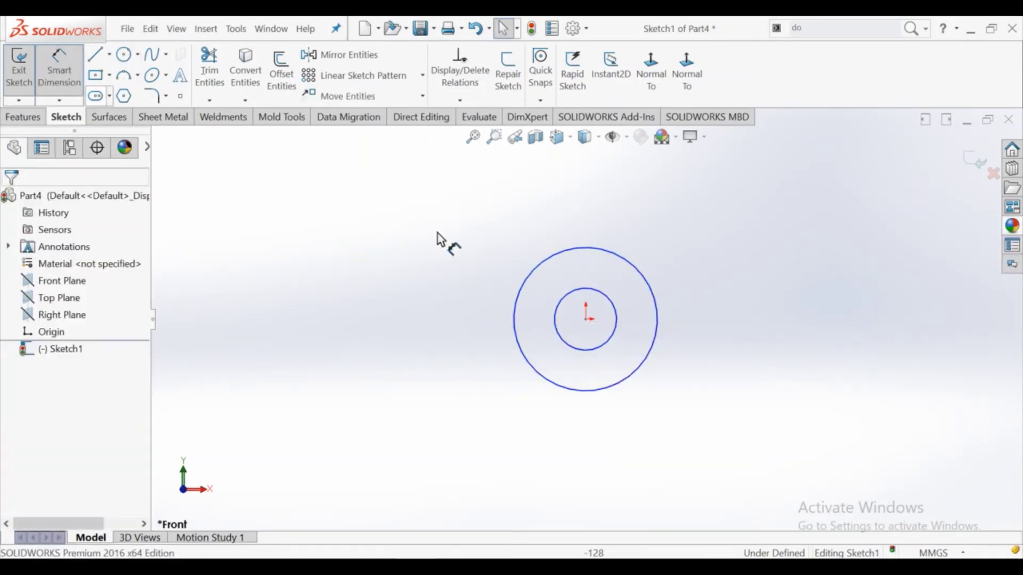
pyautogui.click(533, 275)
pyautogui.click(410, 318)
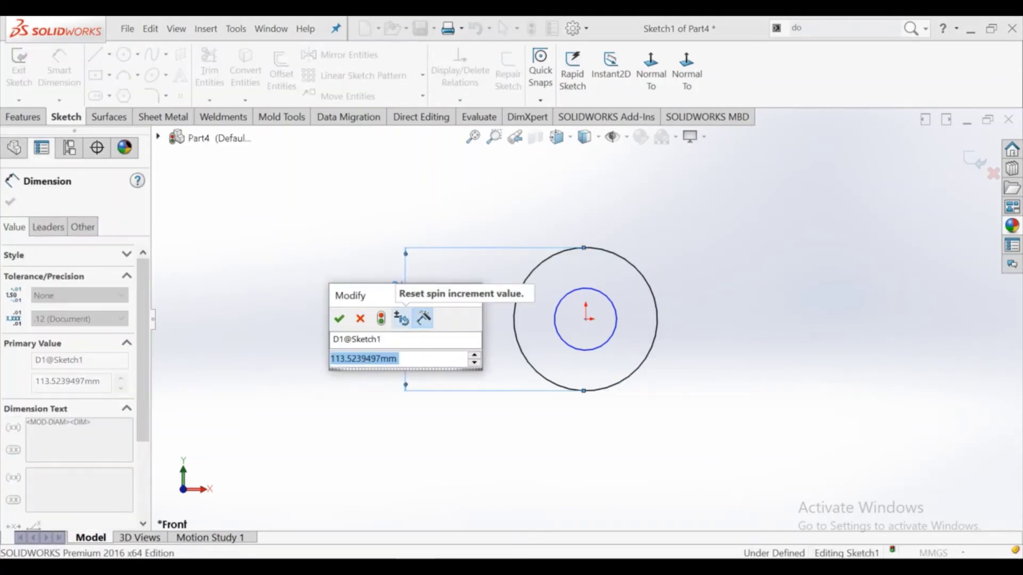
pyautogui.write('108')
pyautogui.press('Return')
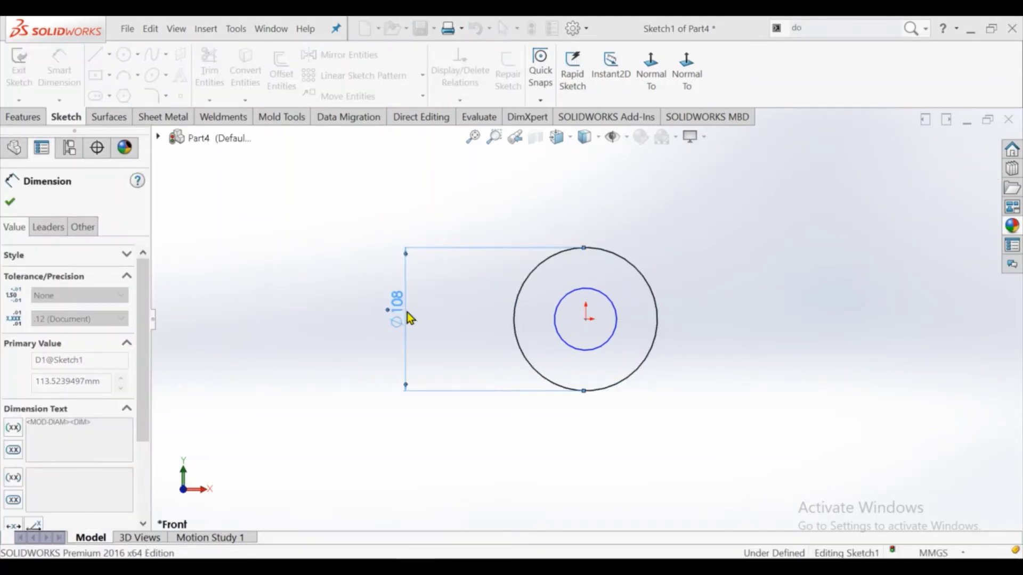
pyautogui.click(555, 315)
pyautogui.click(478, 319)
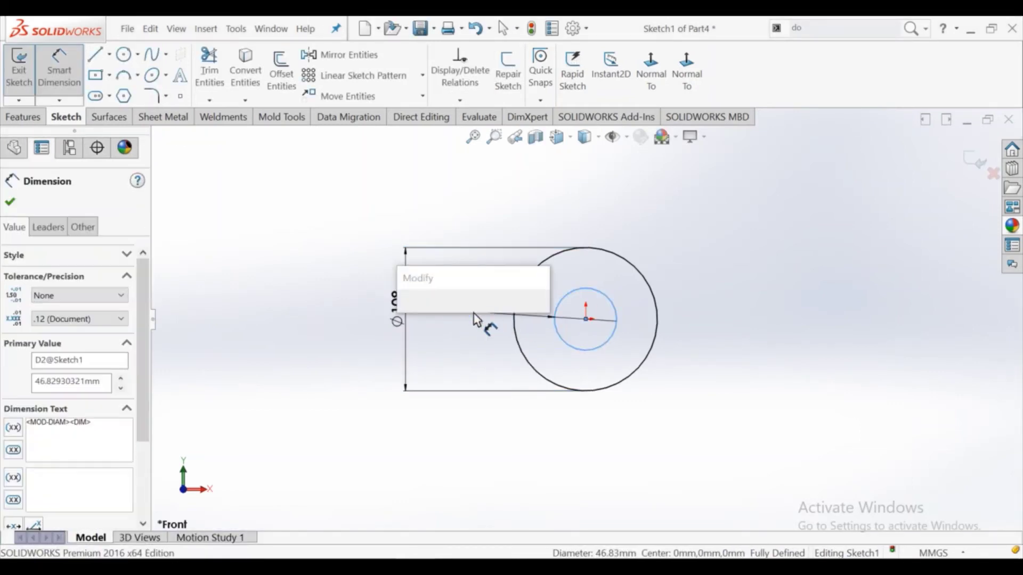
pyautogui.write('57')
pyautogui.press('Return')
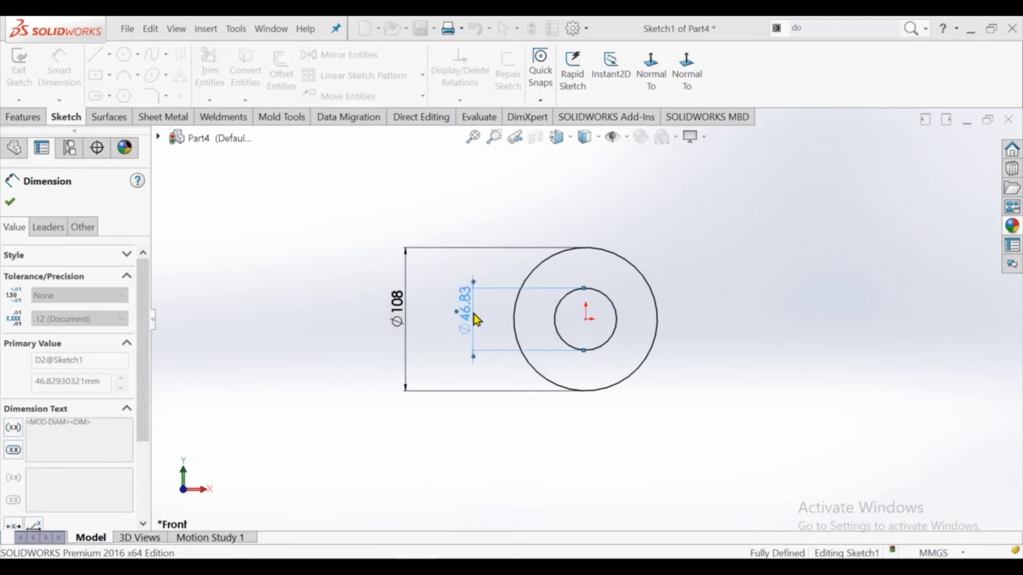
pyautogui.rightClick(779, 281)
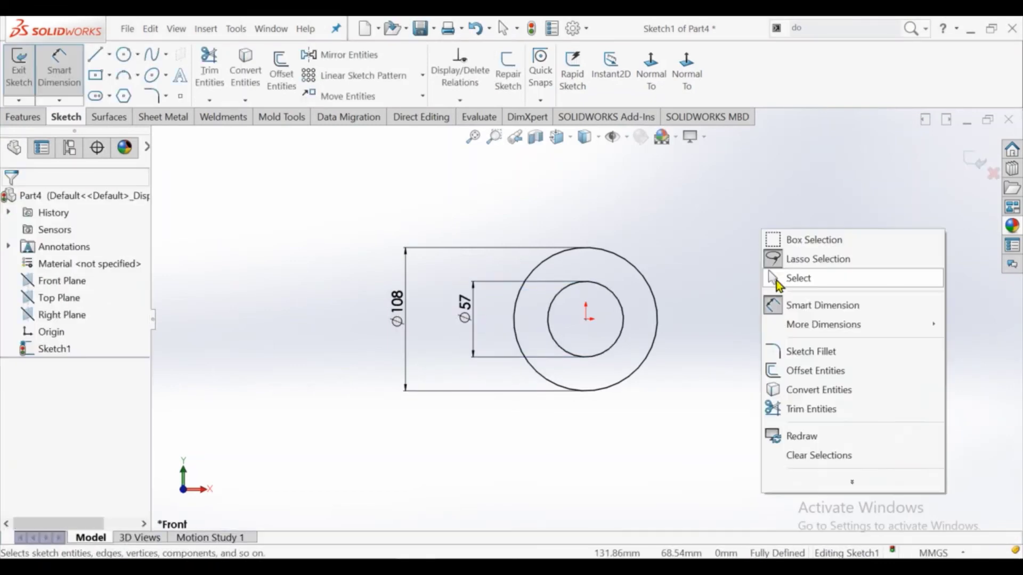
pyautogui.click(792, 277)
pyautogui.click(12, 120)
# Step: Extrude the Ø108/Ø57 ring sketch 64 mm blind into a hollow cylinder
pyautogui.click(16, 90)
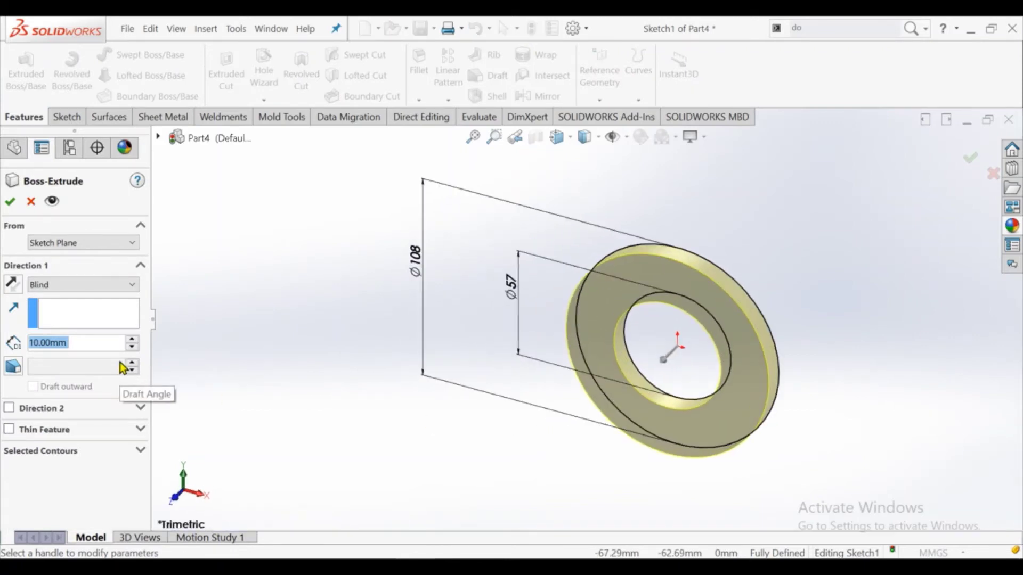
pyautogui.press('BackSpace')
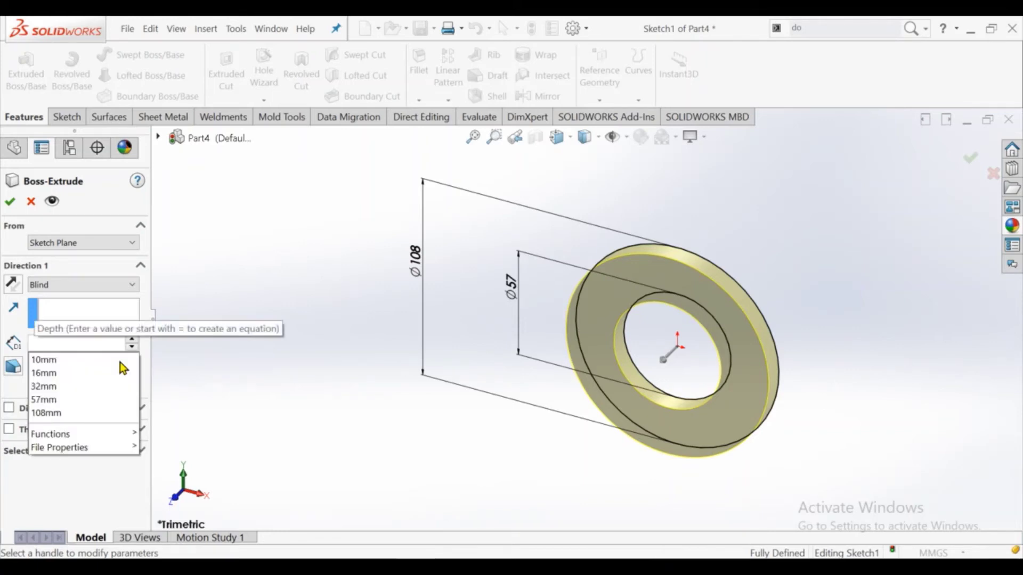
pyautogui.write('6')
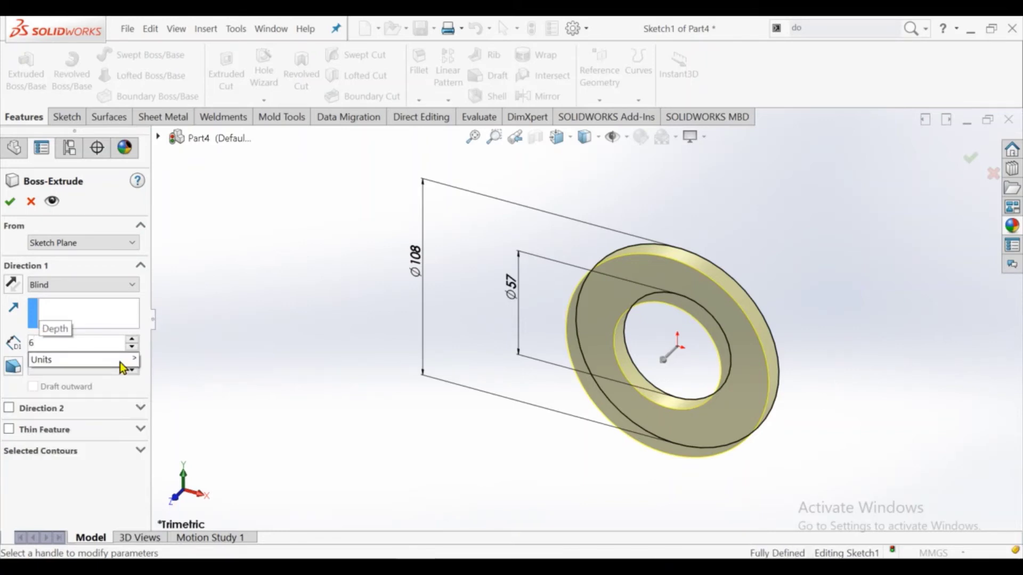
pyautogui.write('4')
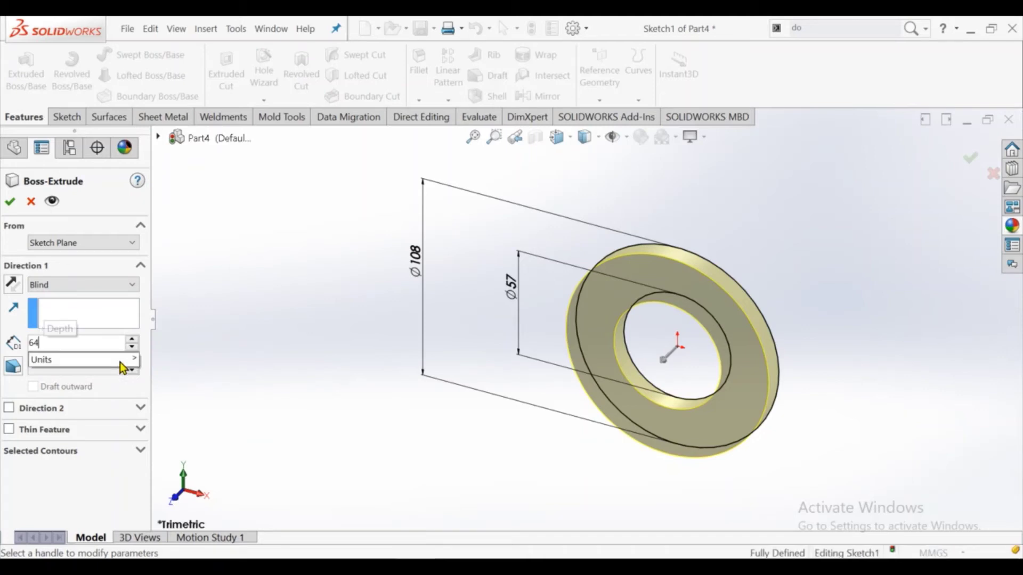
pyautogui.press('Return')
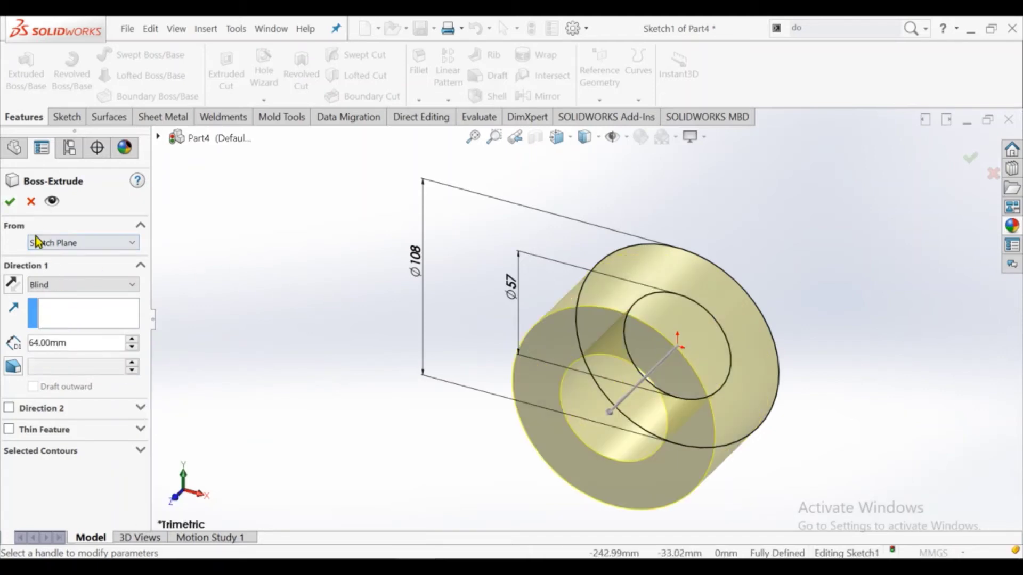
pyautogui.click(9, 201)
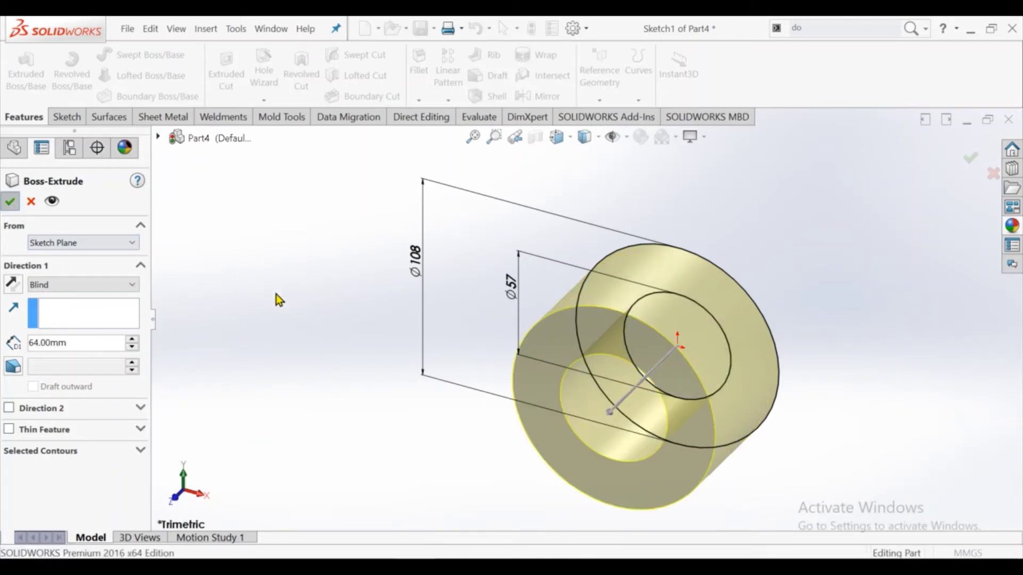
pyautogui.moveTo(406, 397)
pyautogui.mouseDown(button='middle')
pyautogui.moveTo(612, 251)
pyautogui.moveTo(597, 189)
pyautogui.mouseUp(button='middle')
pyautogui.click(599, 72)
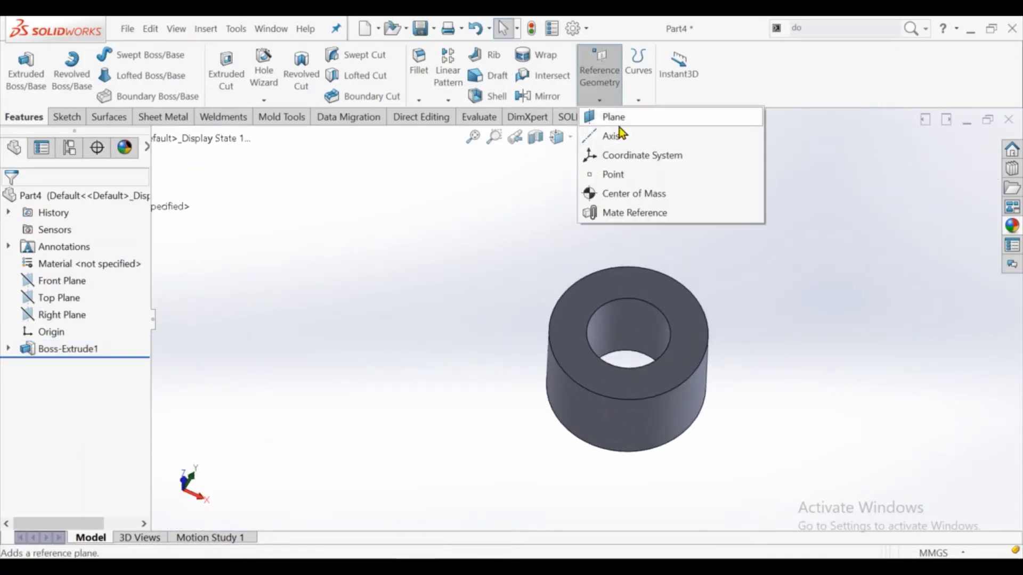
# Step: Create Plane1 offset 174 mm from the Right Plane
pyautogui.click(616, 120)
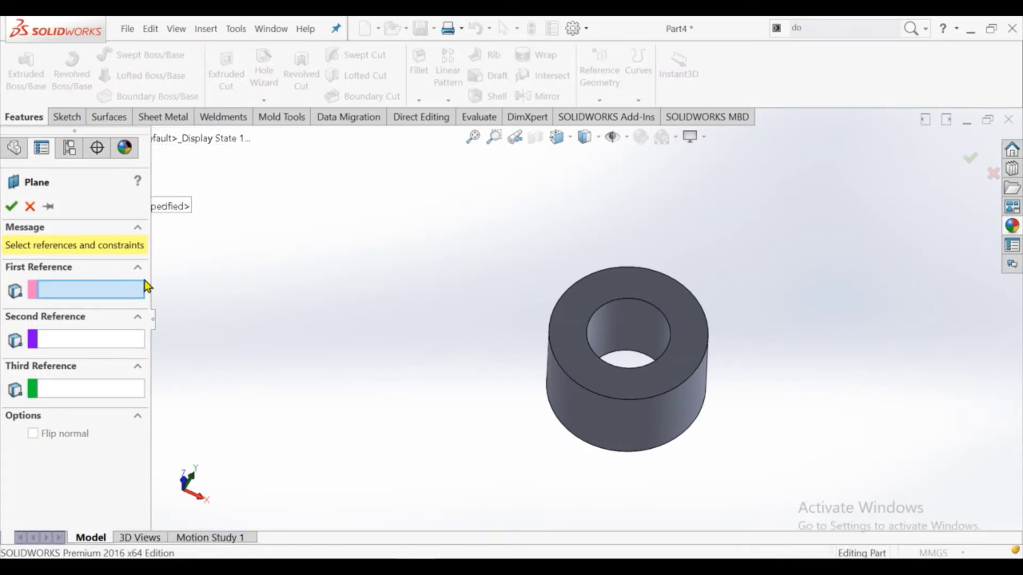
pyautogui.moveTo(155, 327); pyautogui.dragTo(178, 298)
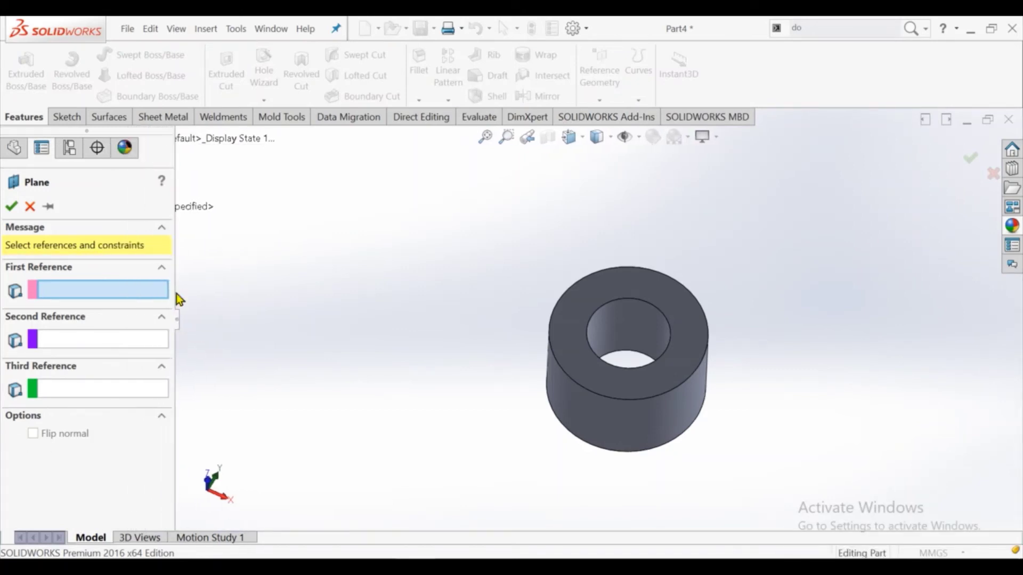
pyautogui.click(36, 206)
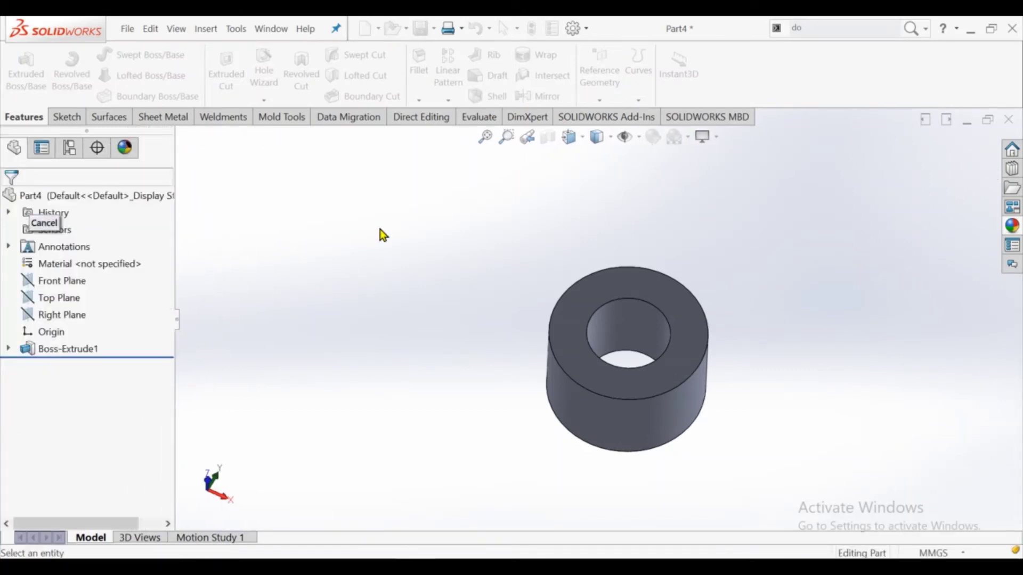
pyautogui.click(62, 315)
pyautogui.click(599, 69)
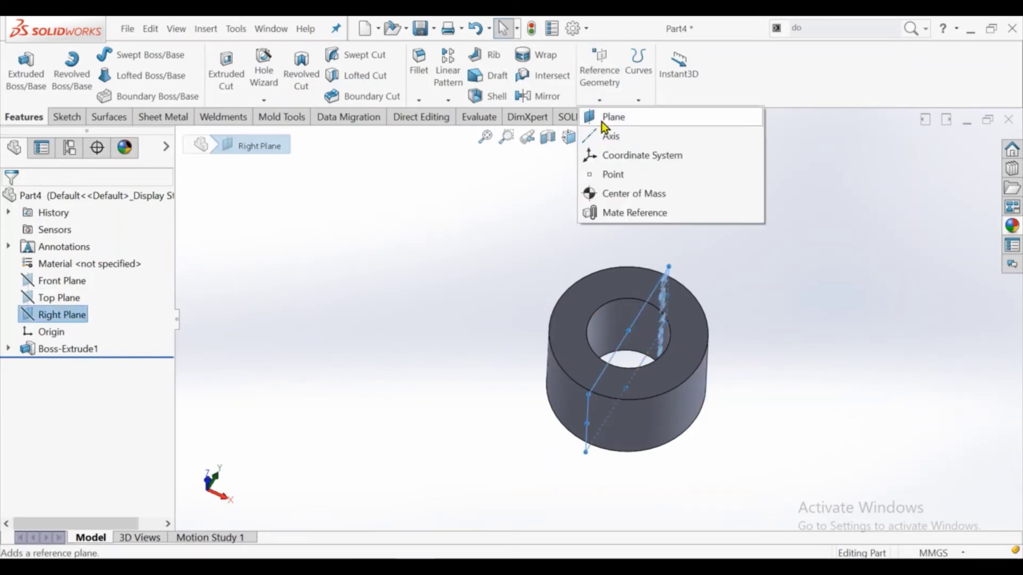
pyautogui.click(602, 118)
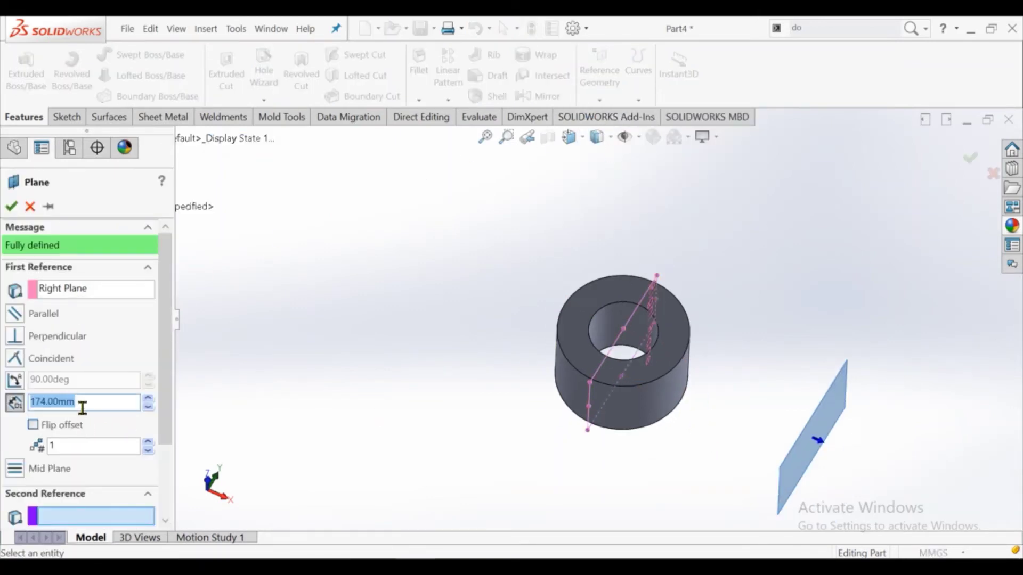
pyautogui.click(83, 408)
pyautogui.click(11, 207)
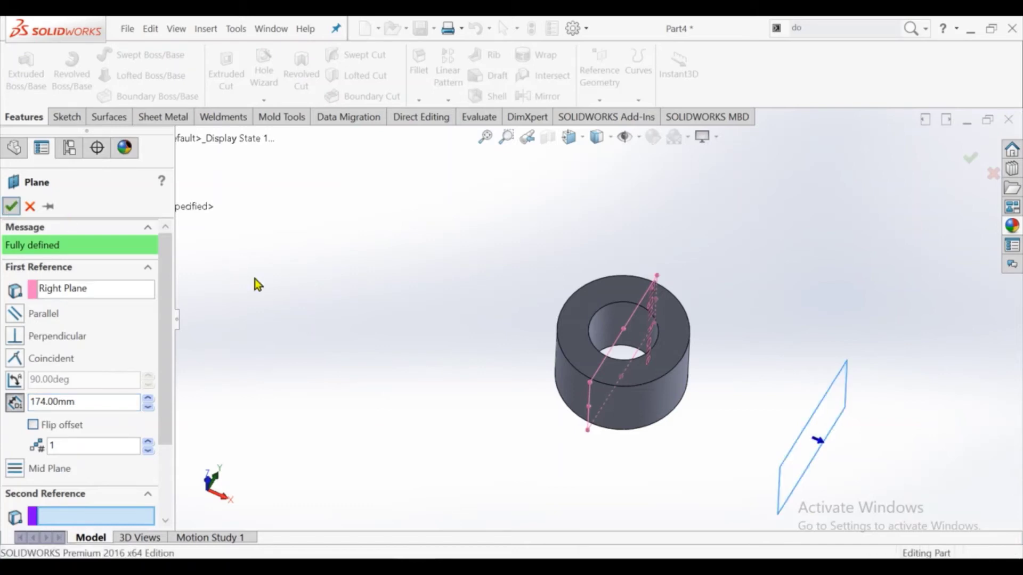
pyautogui.rightClick(843, 426)
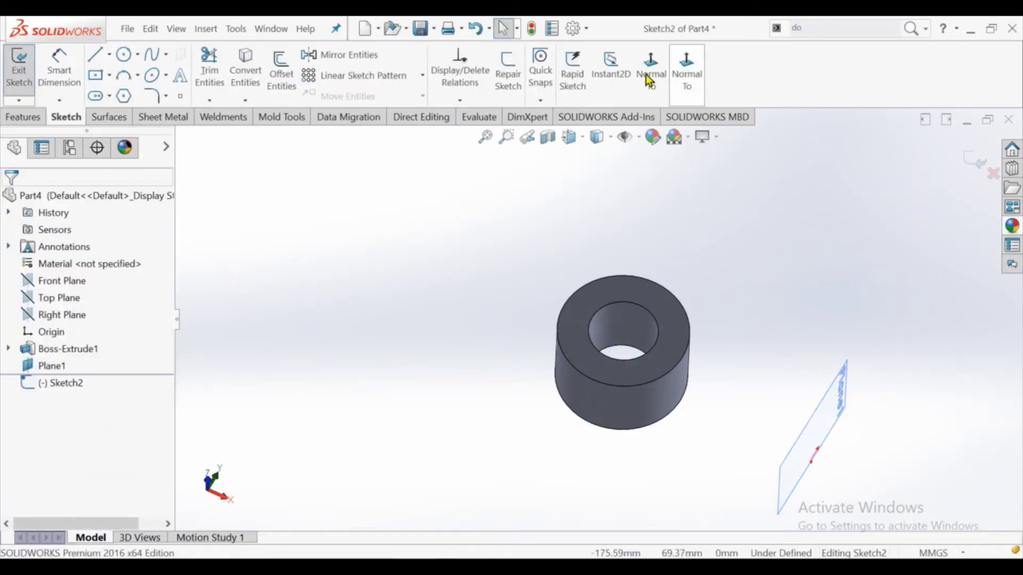
# Step: Start a sketch on Plane1 with a rectangle at the ring's right edge
pyautogui.click(650, 72)
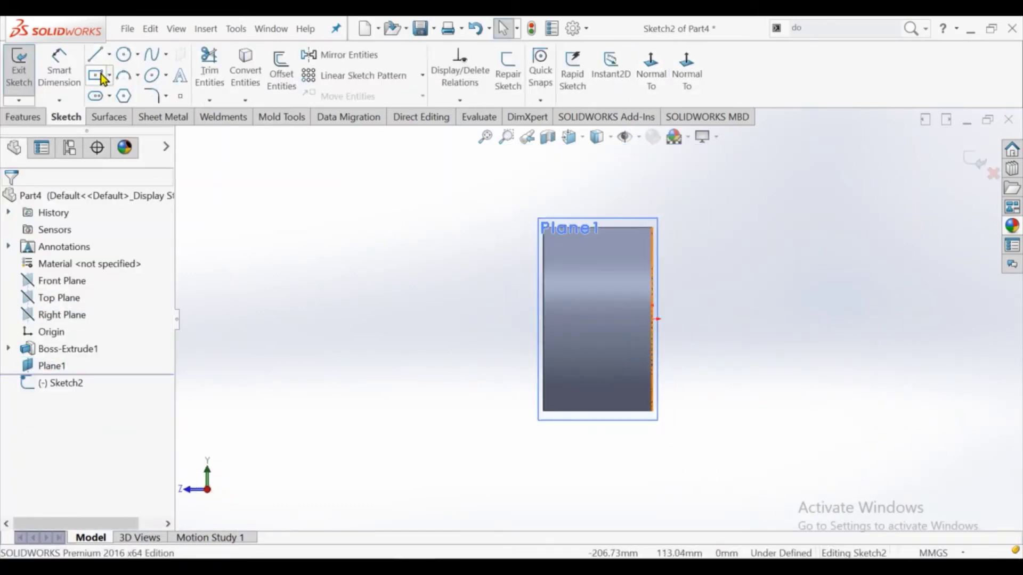
pyautogui.click(22, 249)
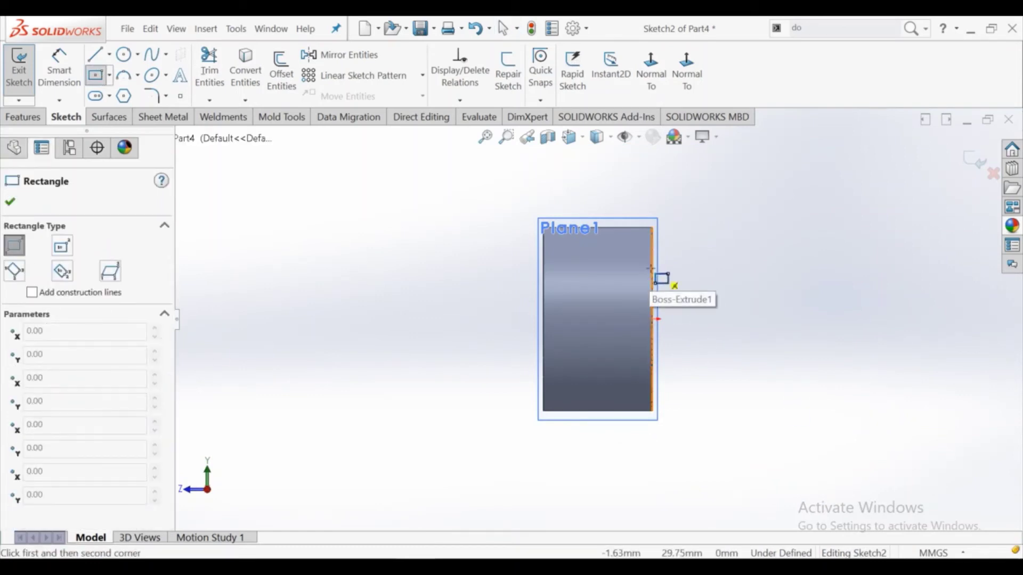
pyautogui.moveTo(652, 315); pyautogui.dragTo(631, 268)
pyautogui.moveTo(630, 363); pyautogui.dragTo(607, 371)
pyautogui.rightClick(608, 372)
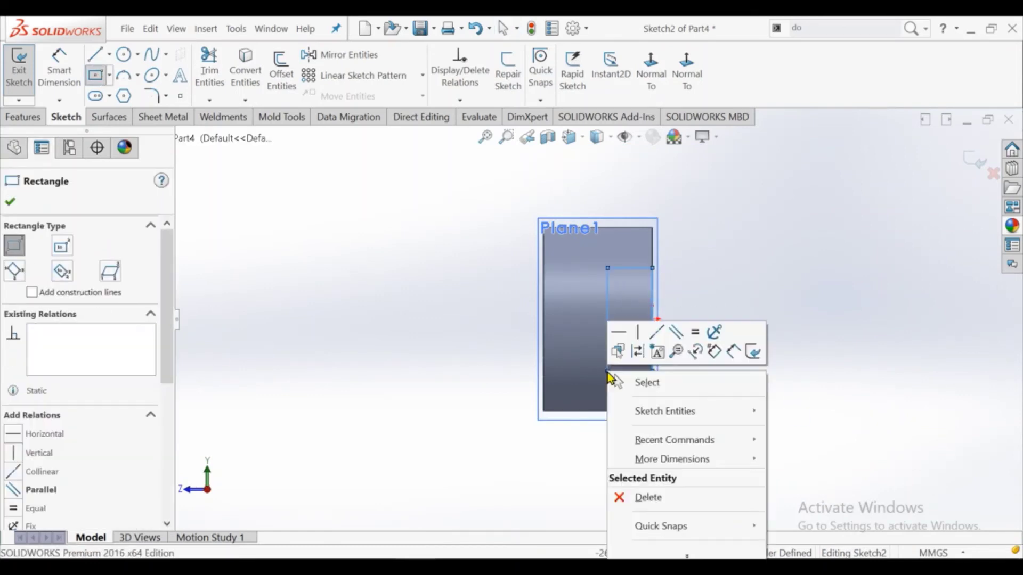
pyautogui.click(640, 382)
# Step: Add a horizontal centerline through the rectangle and dimension its top edge
pyautogui.click(110, 54)
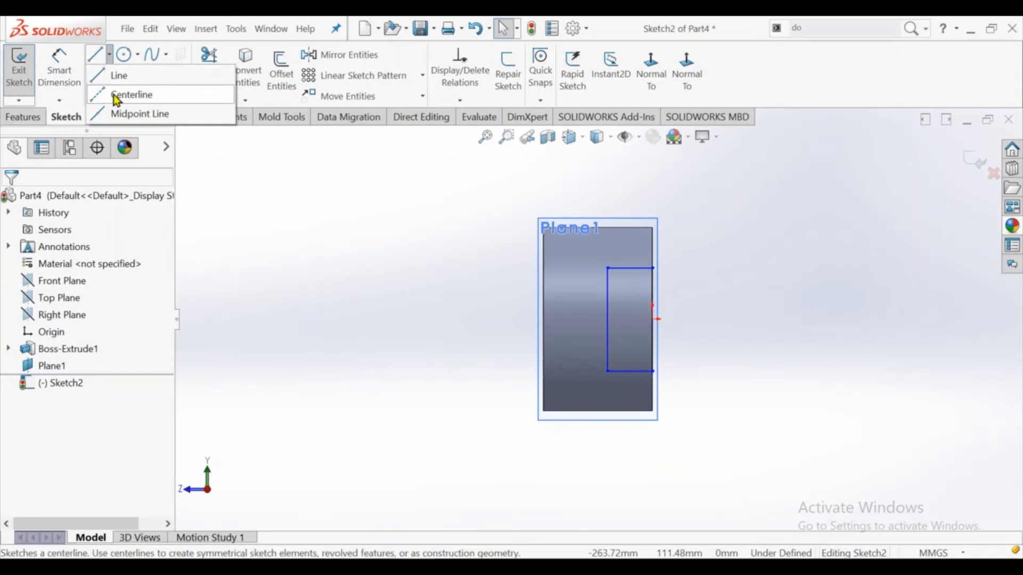
pyautogui.click(120, 94)
pyautogui.scroll(-2, 637, 301)
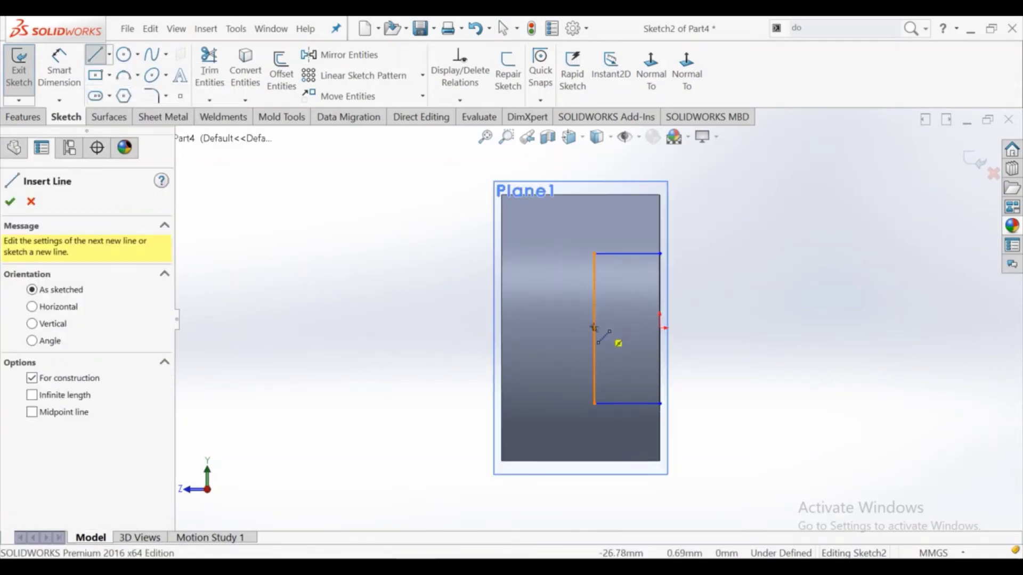
pyautogui.click(661, 329)
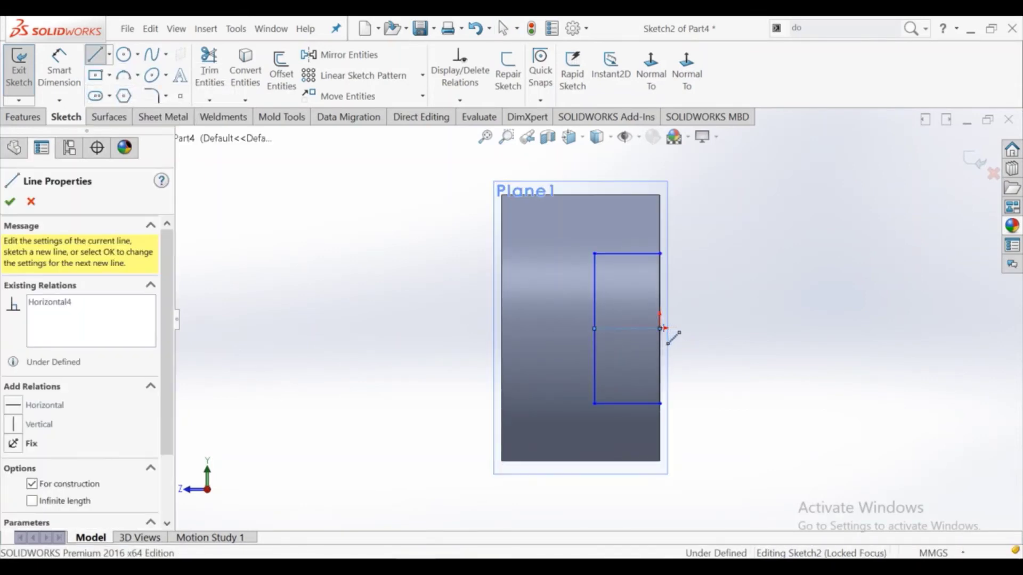
pyautogui.press('Escape')
pyautogui.click(656, 329)
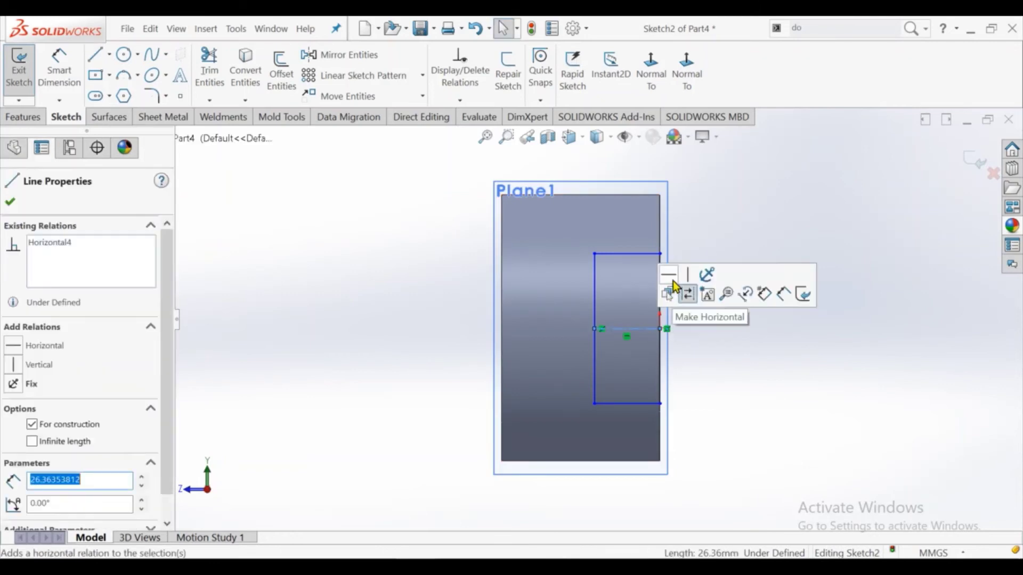
pyautogui.click(730, 347)
pyautogui.press('d')
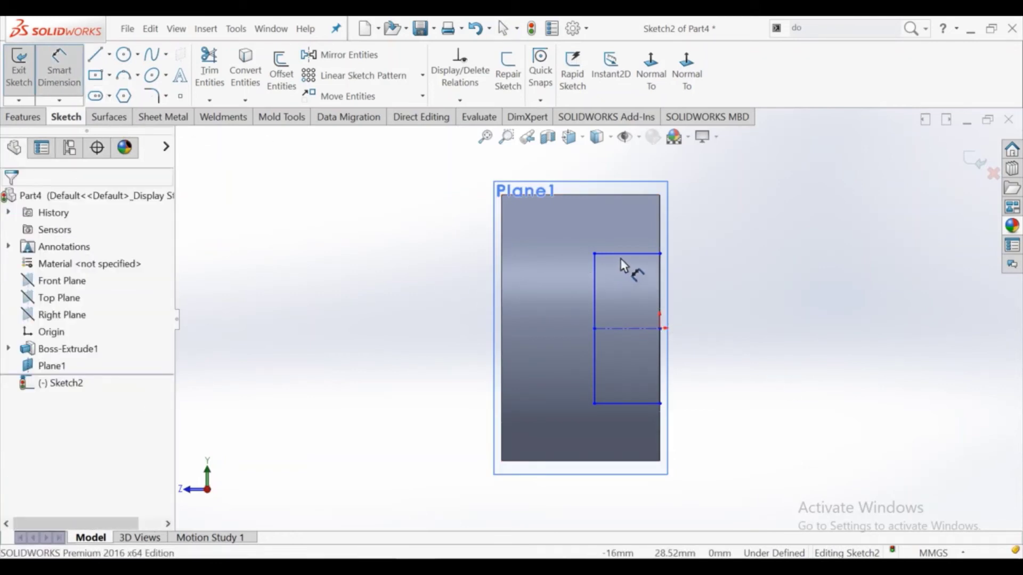
pyautogui.click(625, 256)
pyautogui.click(697, 232)
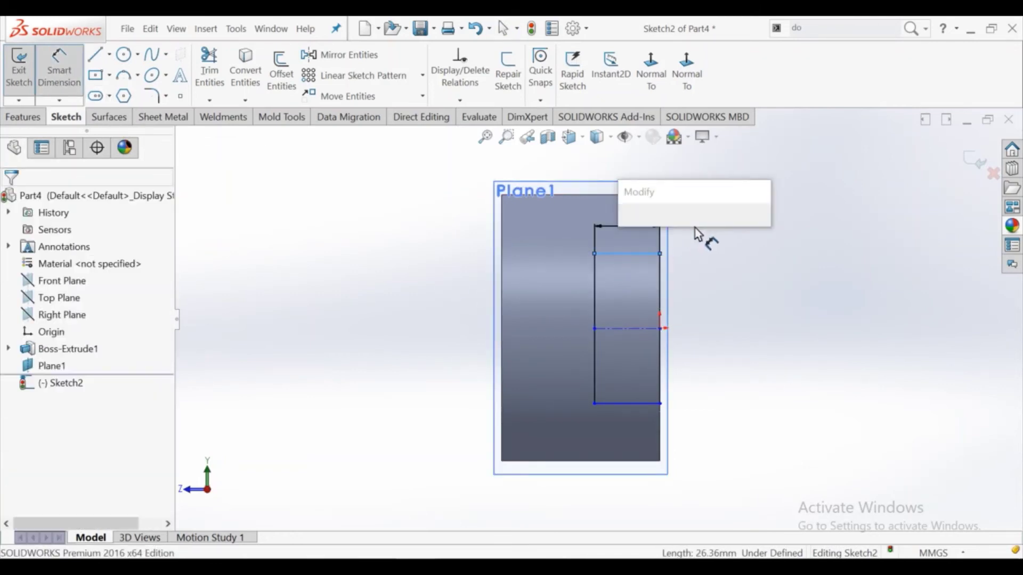
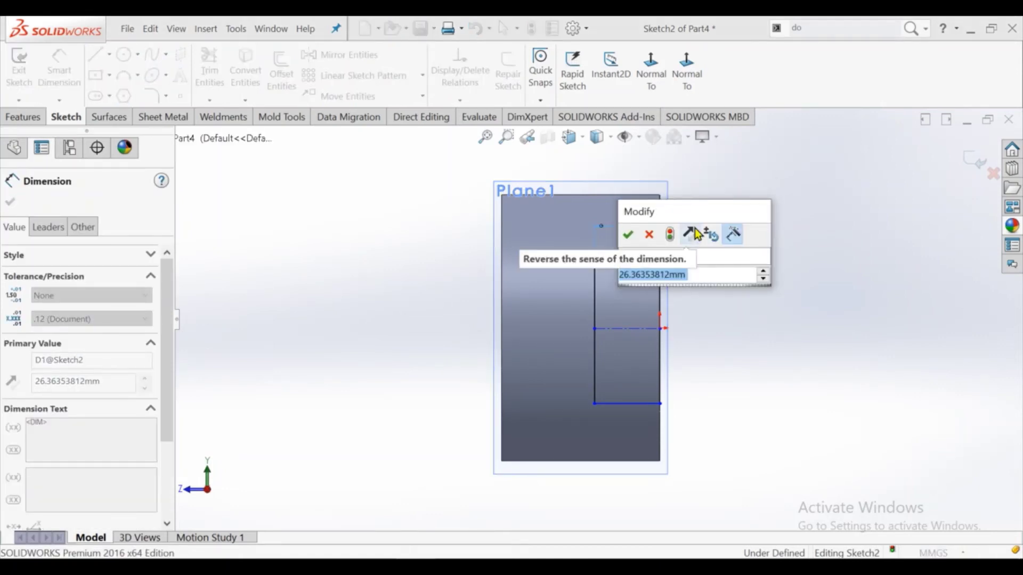
# Step: Dimension the arm rectangle at 22 mm width and 82 mm height
pyautogui.write('22')
pyautogui.press('Return')
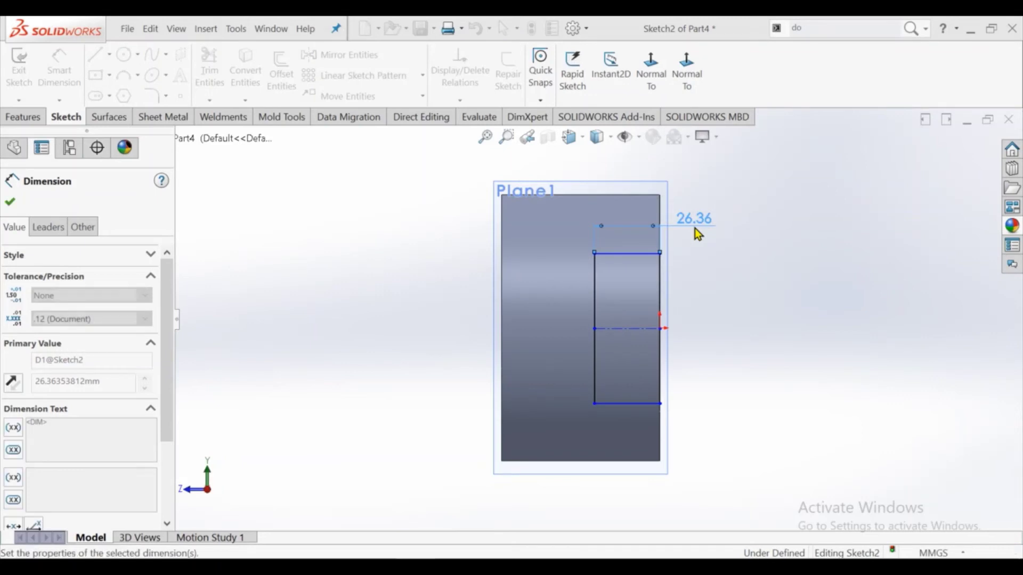
pyautogui.press('Escape')
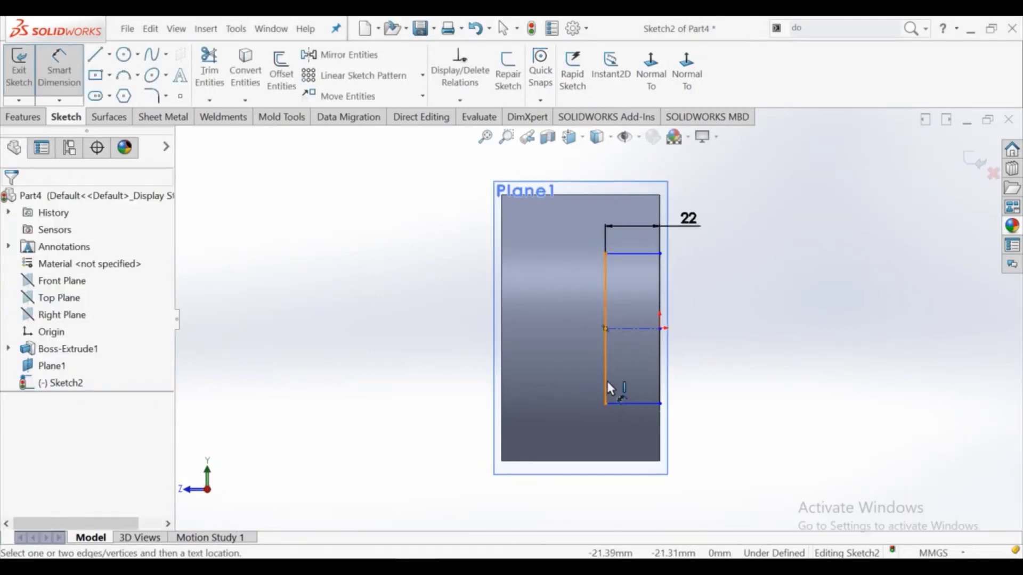
pyautogui.click(607, 382)
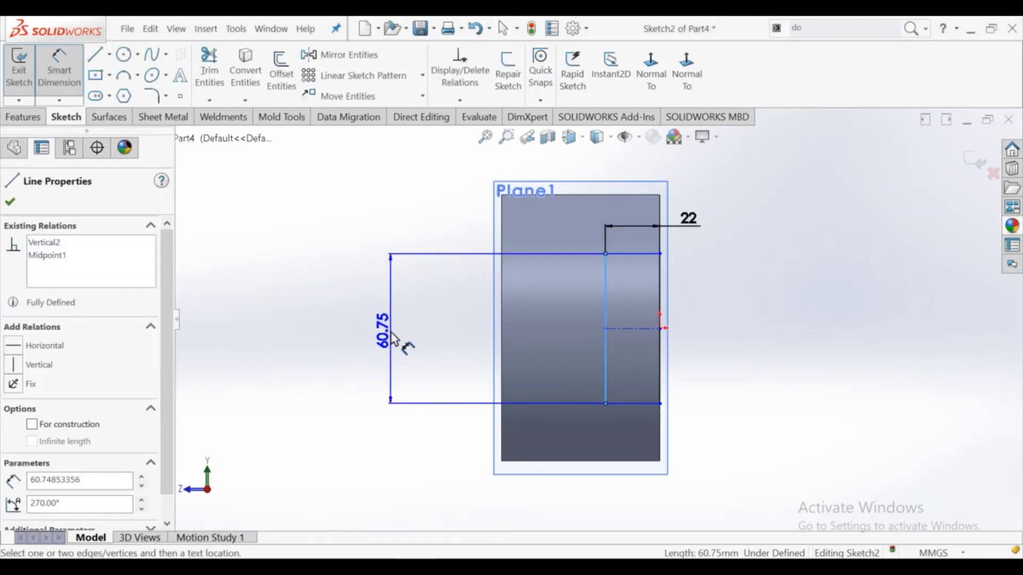
pyautogui.click(393, 339)
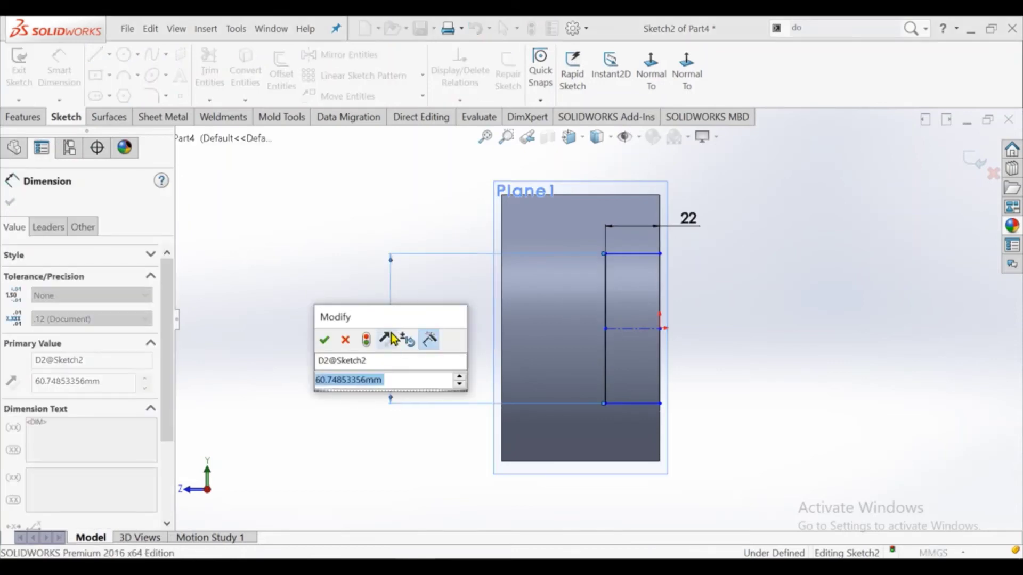
pyautogui.write('82')
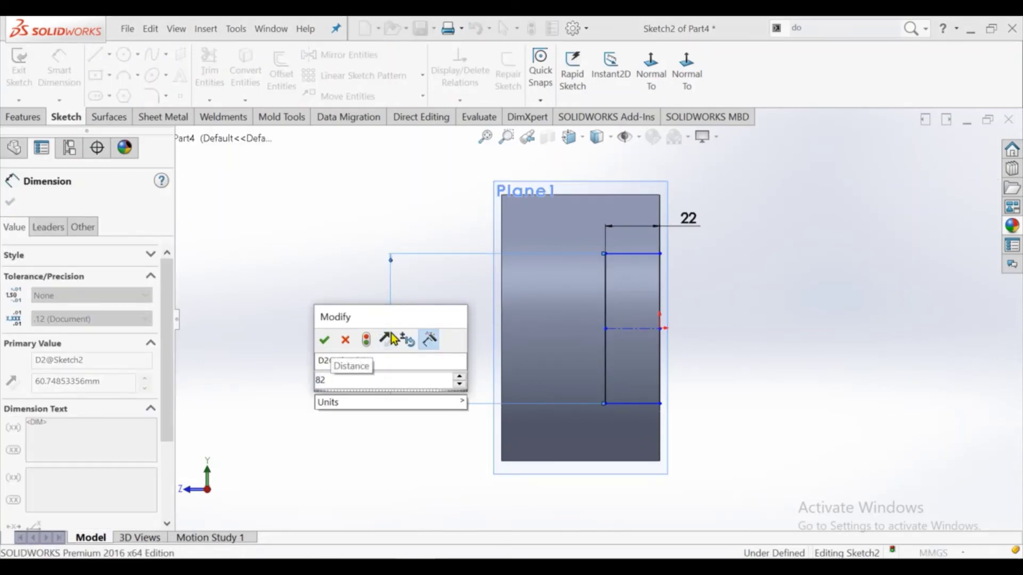
pyautogui.press('Return')
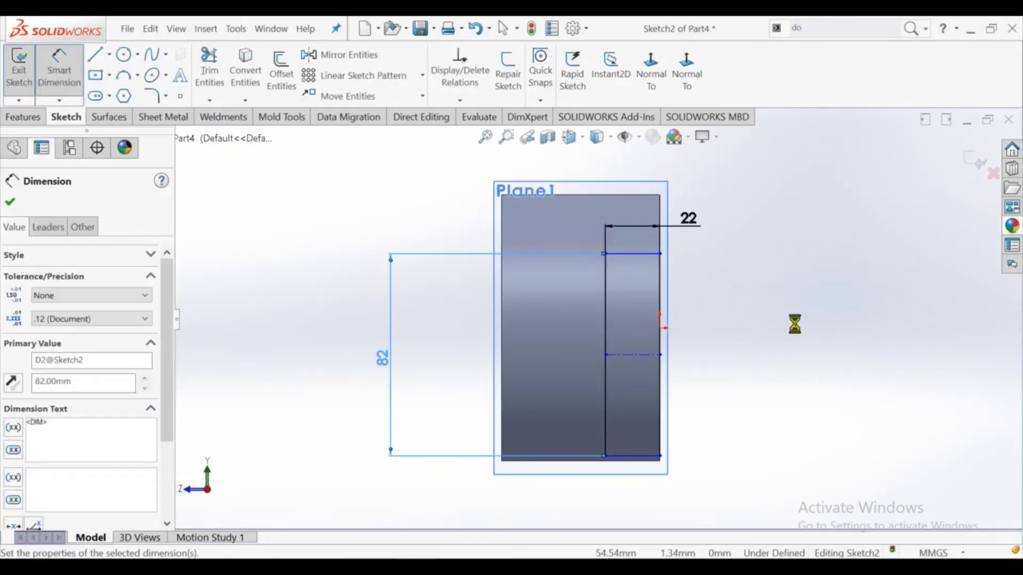
pyautogui.click(799, 332)
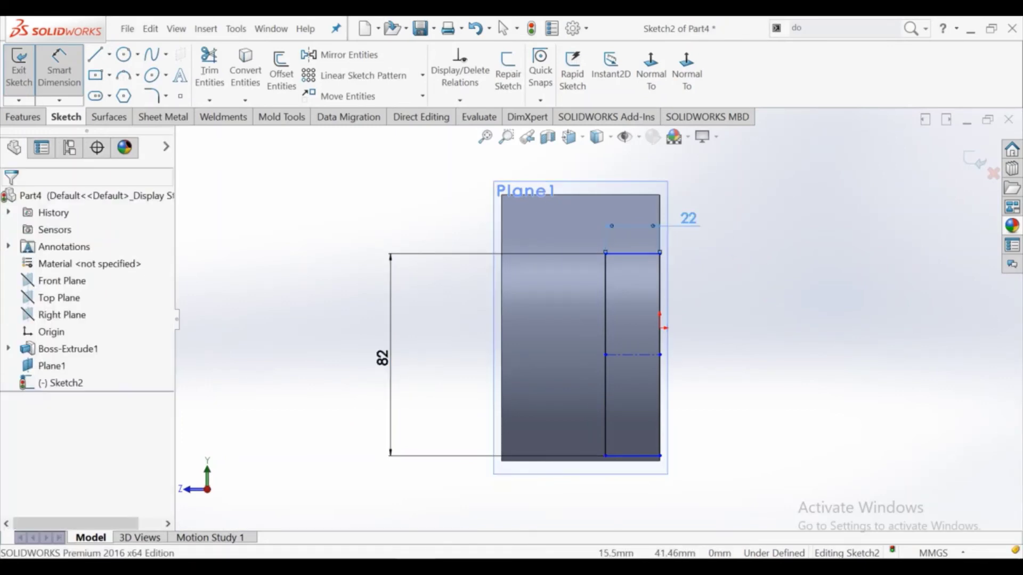
# Step: Change the width to 44 mm and snap the centerline end to the origin to fully define the sketch
pyautogui.click(700, 230)
pyautogui.write('22.00mm')
pyautogui.press('Return')
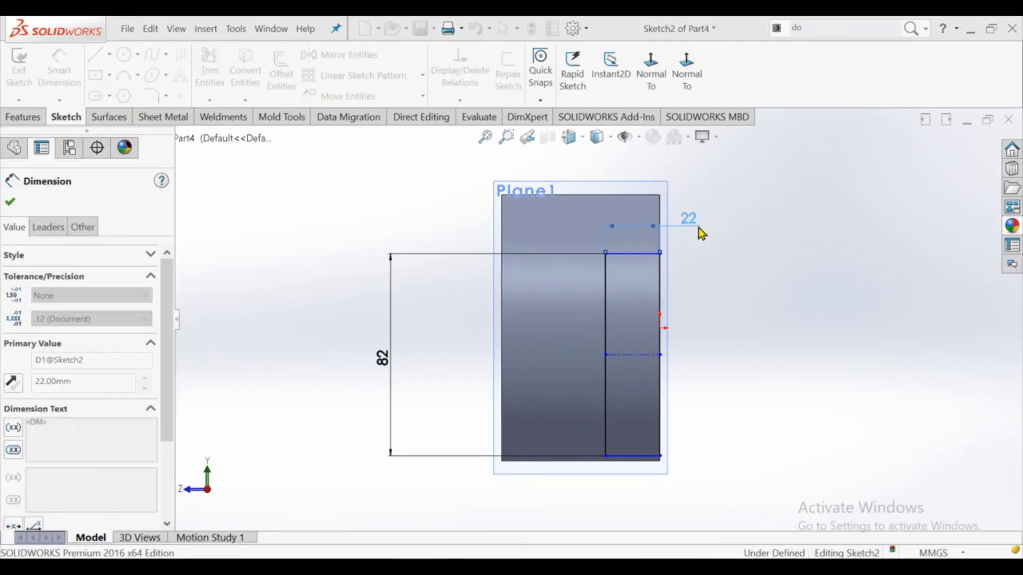
pyautogui.rightClick(743, 273)
pyautogui.click(775, 317)
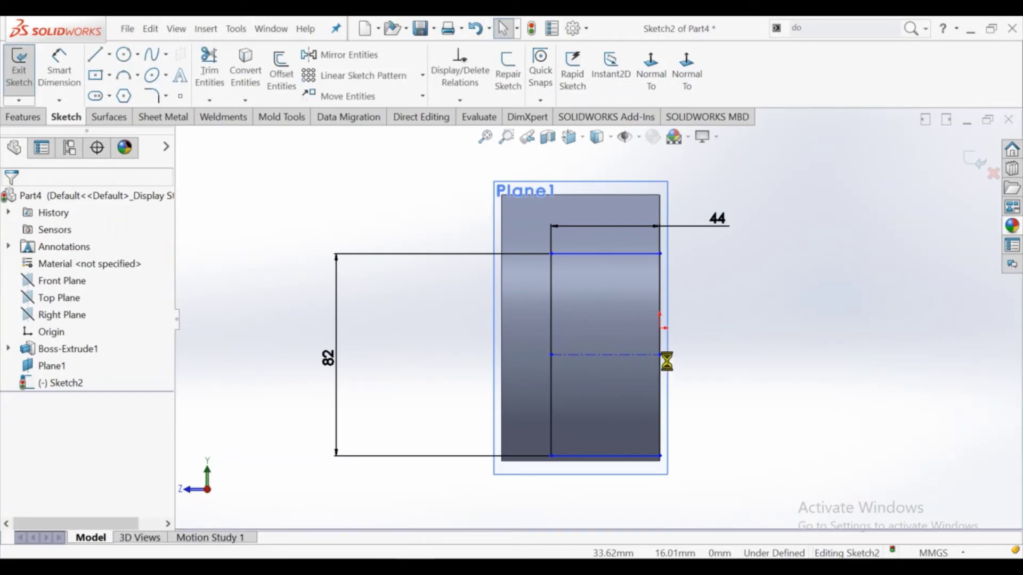
pyautogui.moveTo(666, 363); pyautogui.dragTo(663, 329)
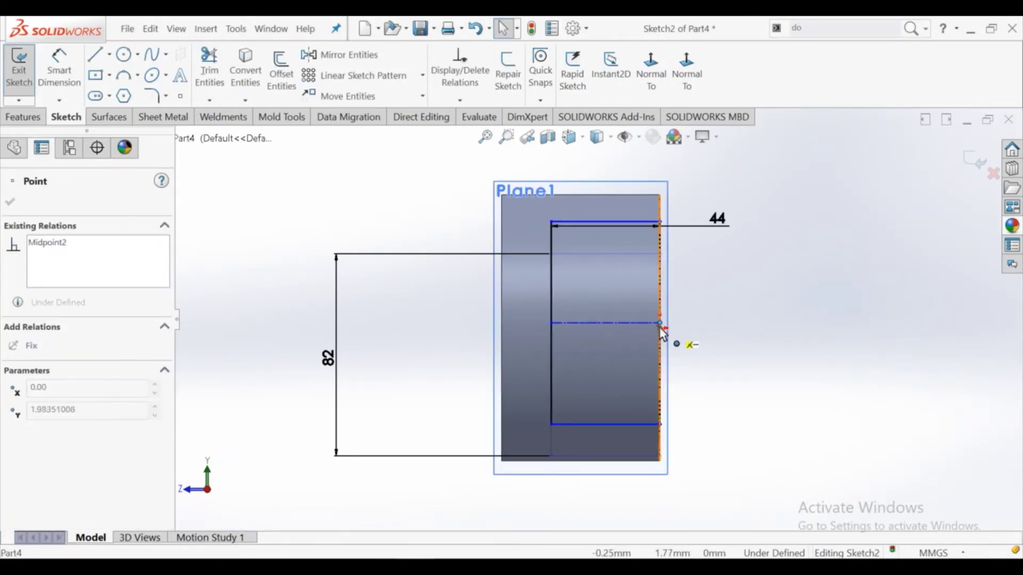
pyautogui.click(753, 406)
pyautogui.scroll(1, 597, 330)
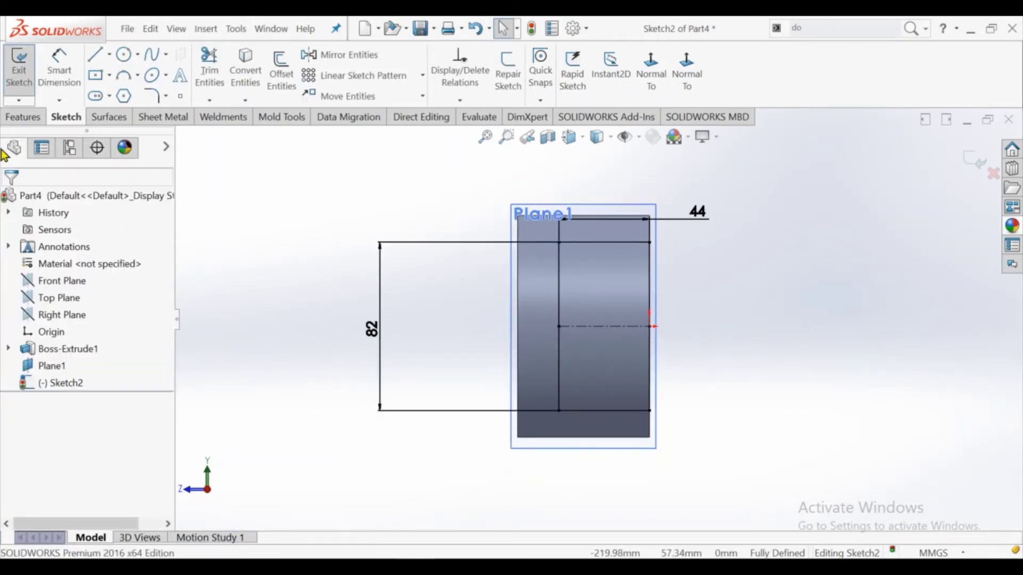
pyautogui.click(39, 121)
pyautogui.click(33, 84)
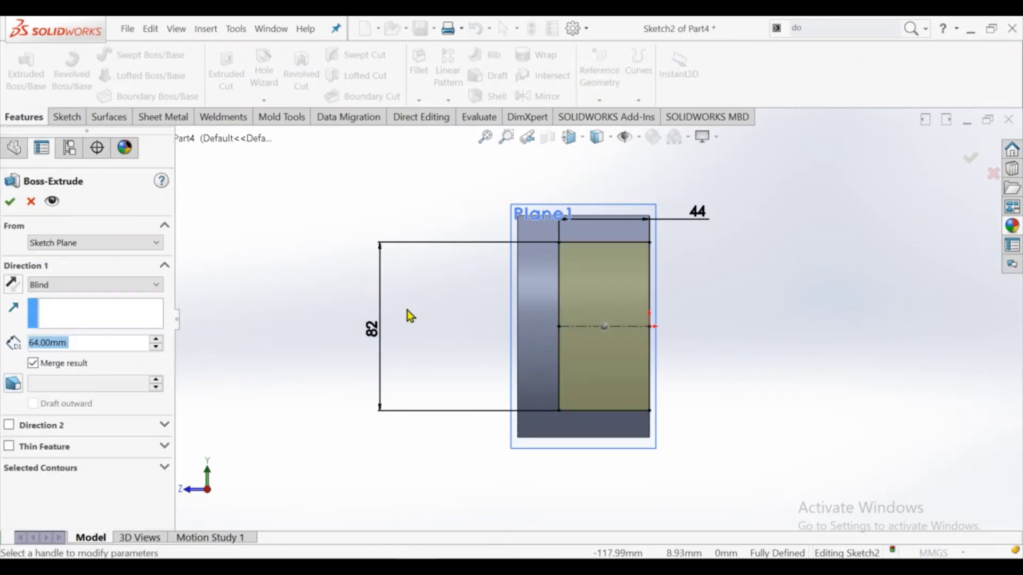
# Step: Extrude the 44×82 rectangle reversed, Up To Next, merging the arm block onto the ring
pyautogui.click(61, 285)
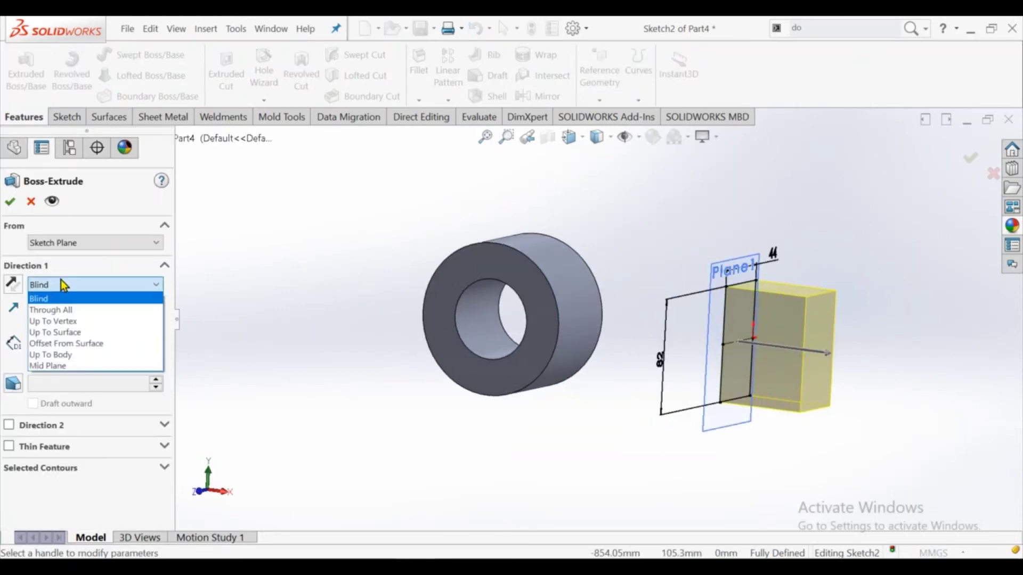
pyautogui.click(9, 288)
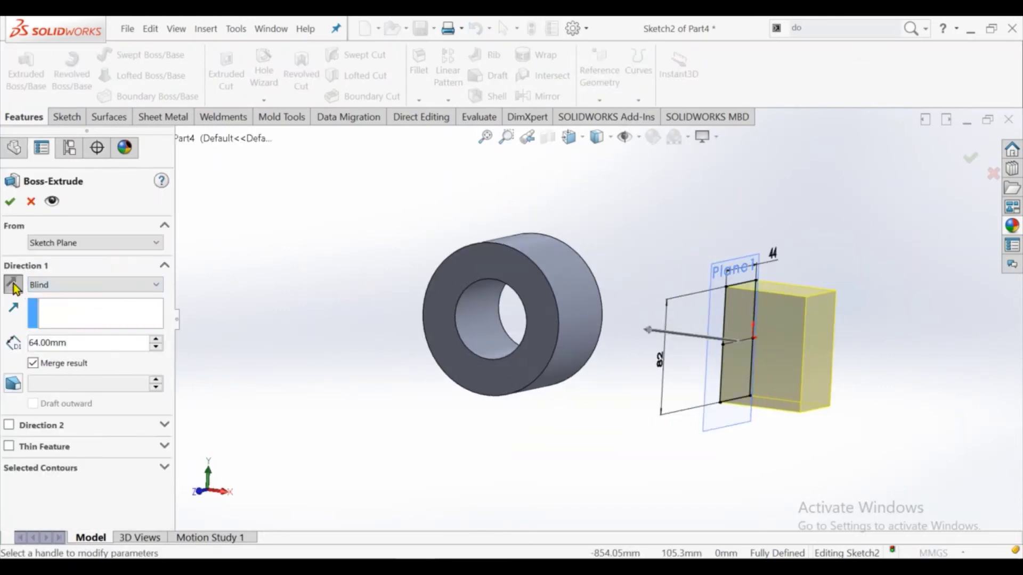
pyautogui.click(61, 285)
pyautogui.click(53, 321)
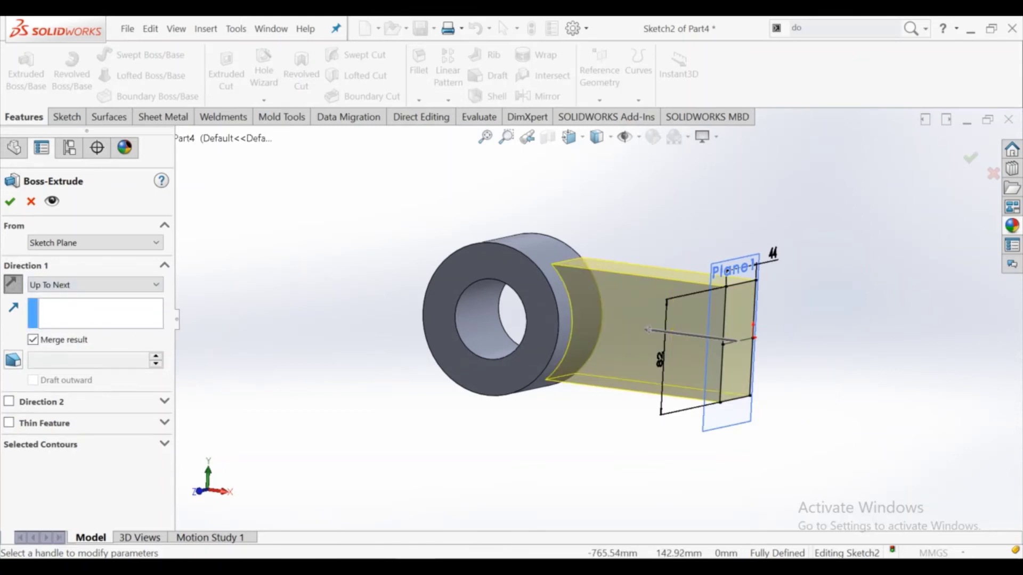
pyautogui.click(9, 201)
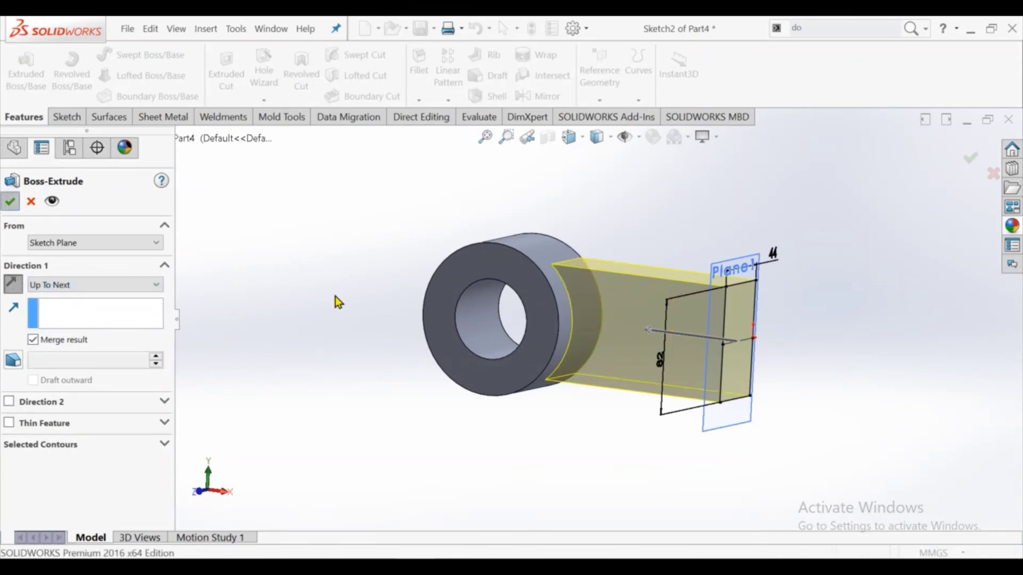
pyautogui.moveTo(569, 421); pyautogui.dragTo(530, 417, button='middle')
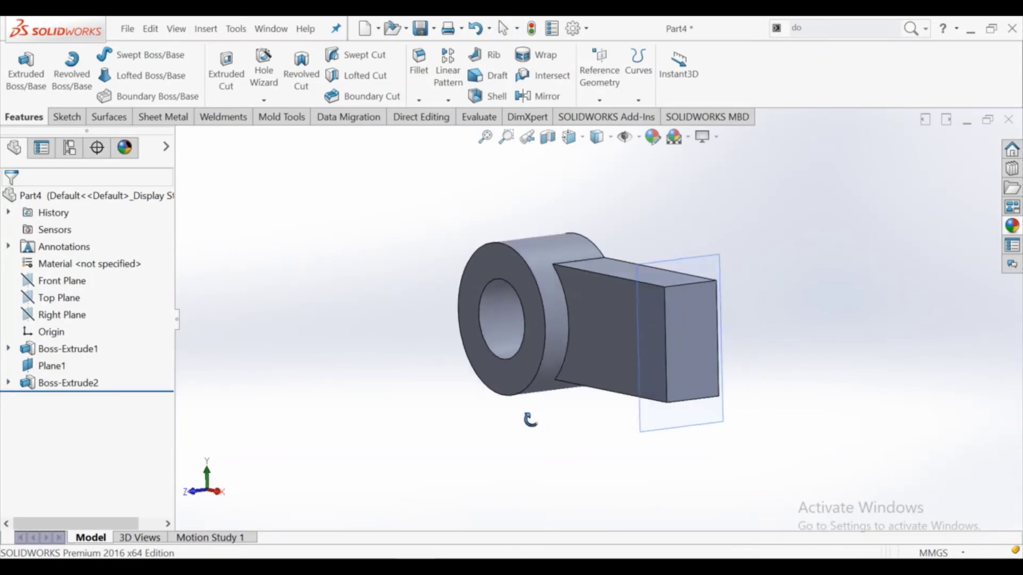
# Step: Hide Plane1, sketch on the arm block's end face and draw a narrow rectangle
pyautogui.click(628, 421)
pyautogui.click(698, 381)
pyautogui.click(679, 344)
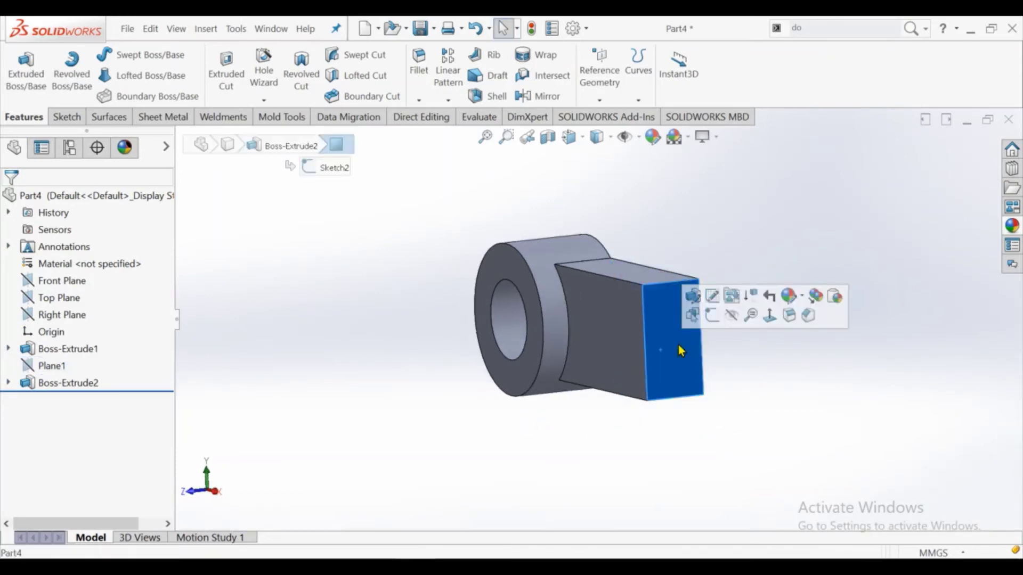
pyautogui.click(716, 293)
pyautogui.click(647, 85)
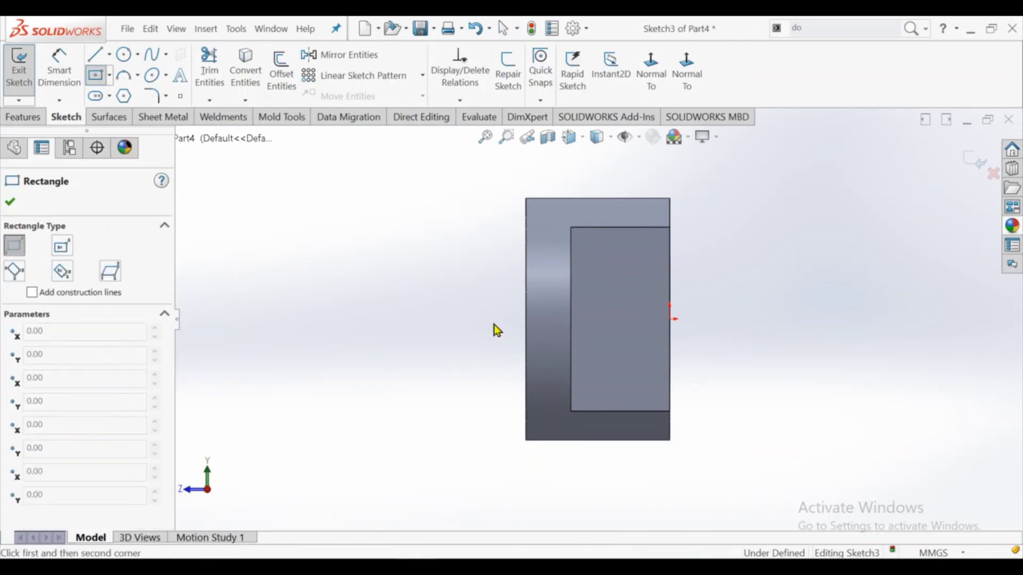
pyautogui.click(571, 268)
pyautogui.click(601, 368)
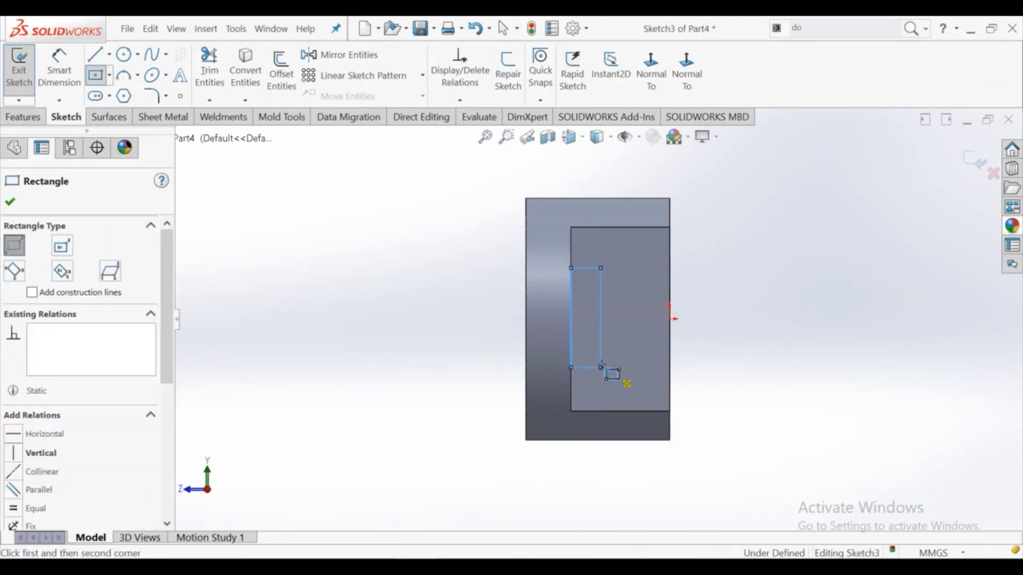
pyautogui.rightClick(602, 368)
pyautogui.click(626, 376)
# Step: Add a horizontal centerline from the rectangle's right-edge midpoint to the block edge
pyautogui.click(109, 54)
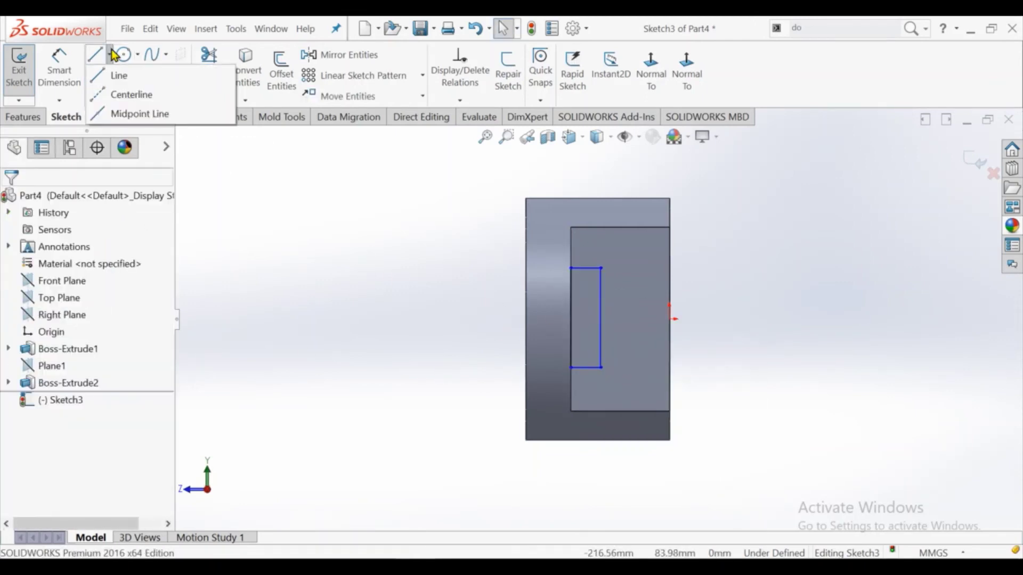
pyautogui.click(125, 96)
pyautogui.click(601, 318)
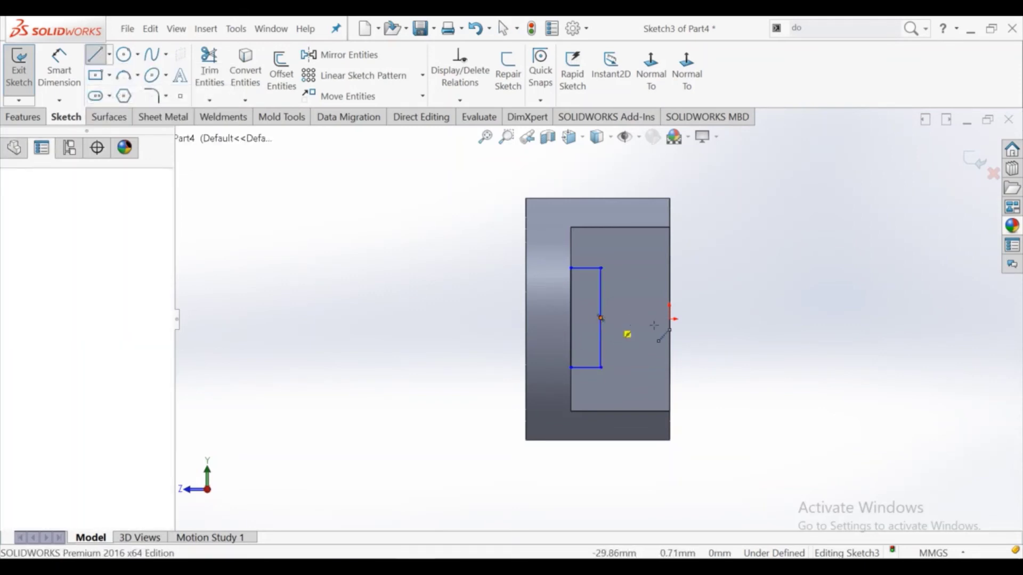
pyautogui.click(673, 319)
pyautogui.rightClick(676, 321)
pyautogui.click(709, 329)
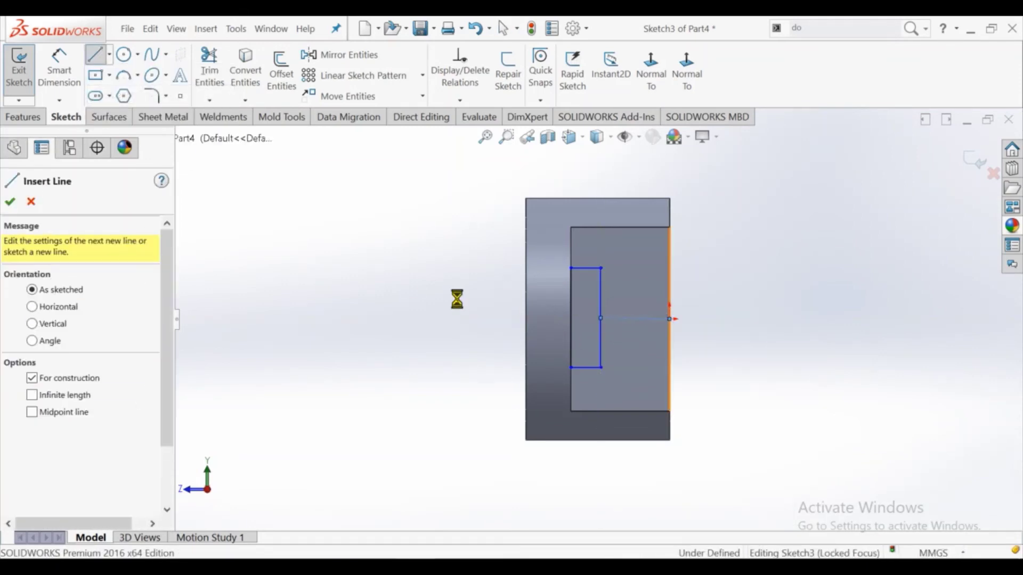
pyautogui.click(642, 318)
pyautogui.click(661, 283)
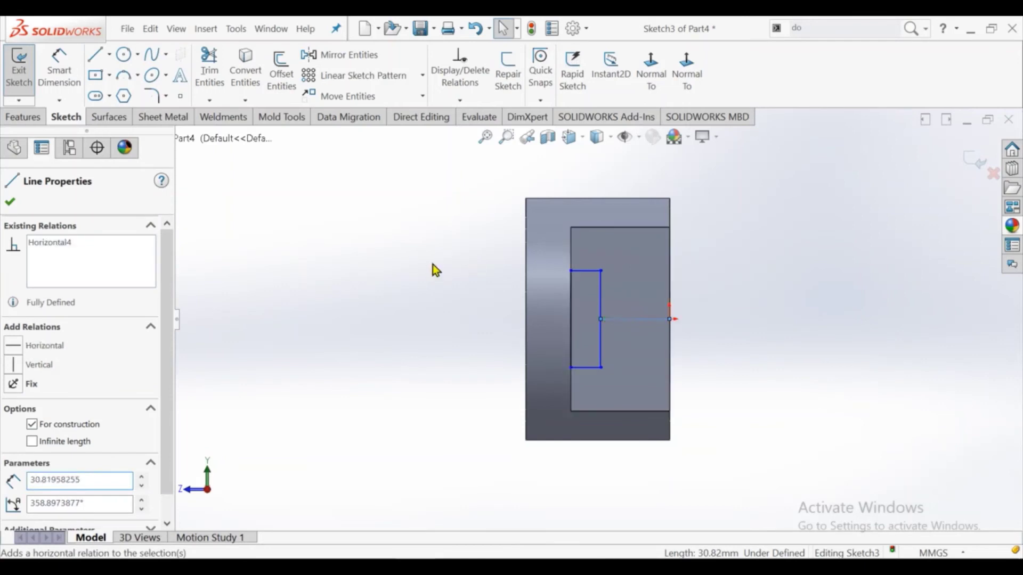
pyautogui.click(433, 264)
# Step: Dimension the rectangle 22 mm wide and 50 mm high
pyautogui.click(59, 71)
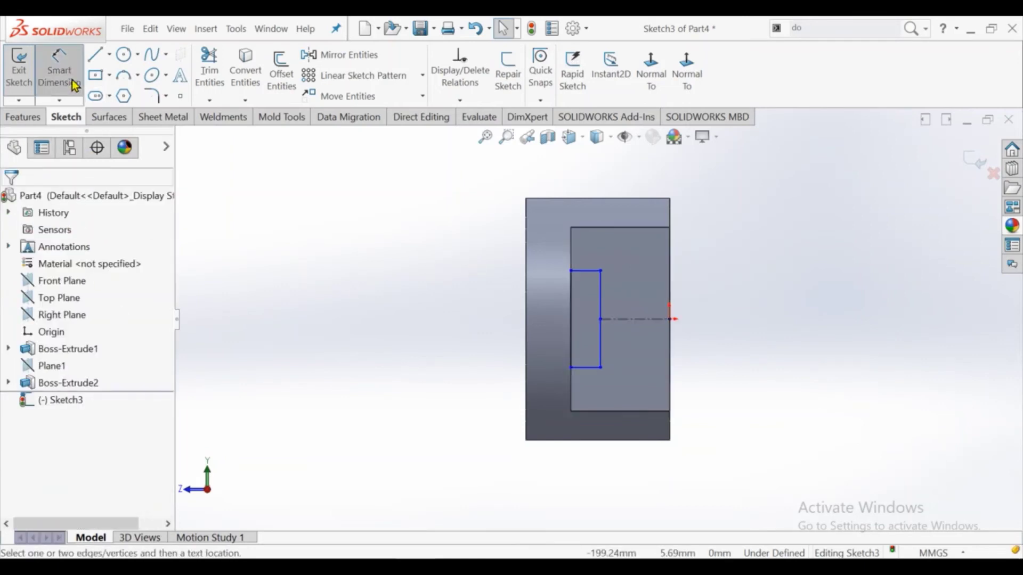
pyautogui.click(586, 368)
pyautogui.click(494, 396)
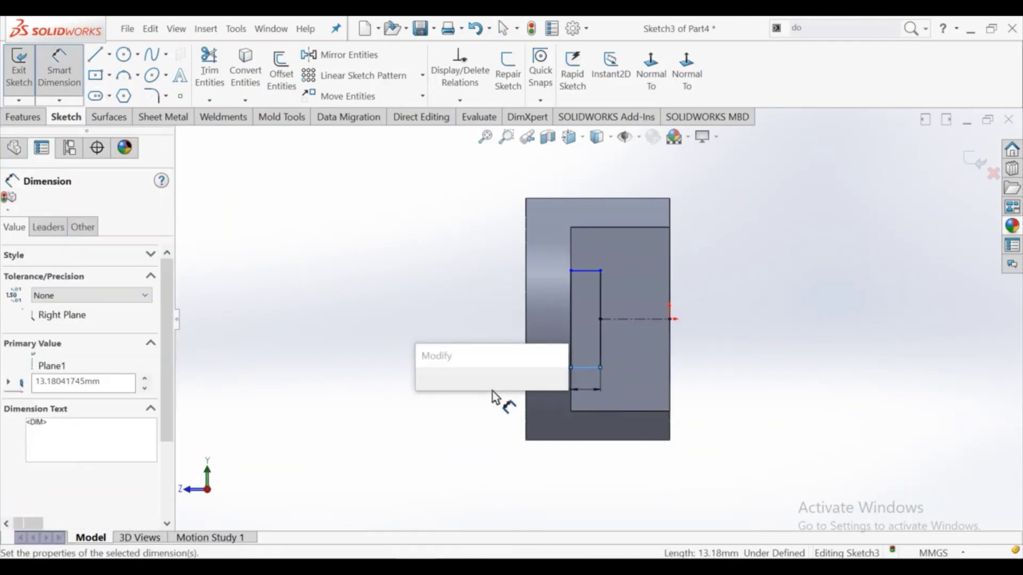
pyautogui.write('22')
pyautogui.press('Return')
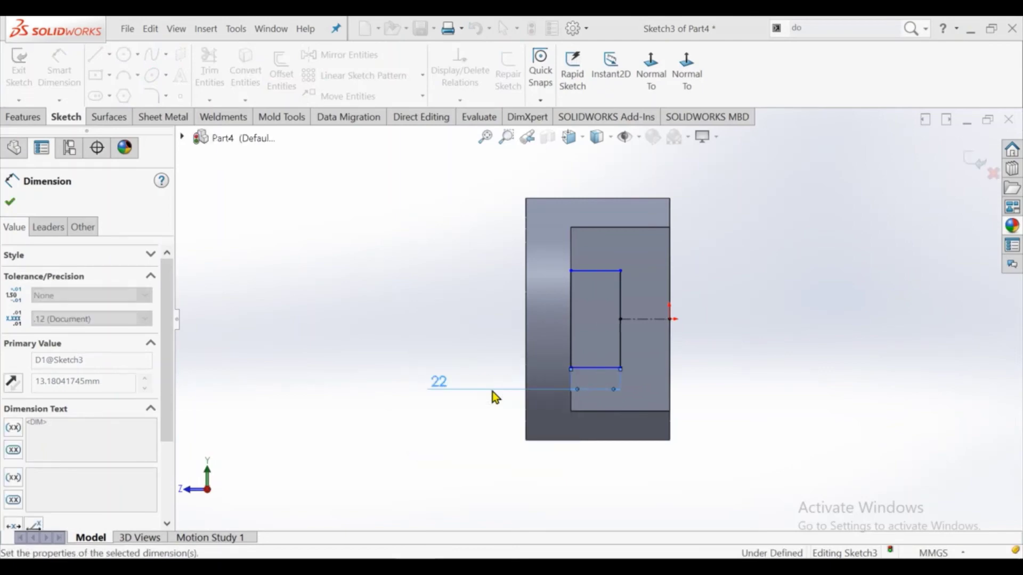
pyautogui.click(474, 325)
pyautogui.click(622, 314)
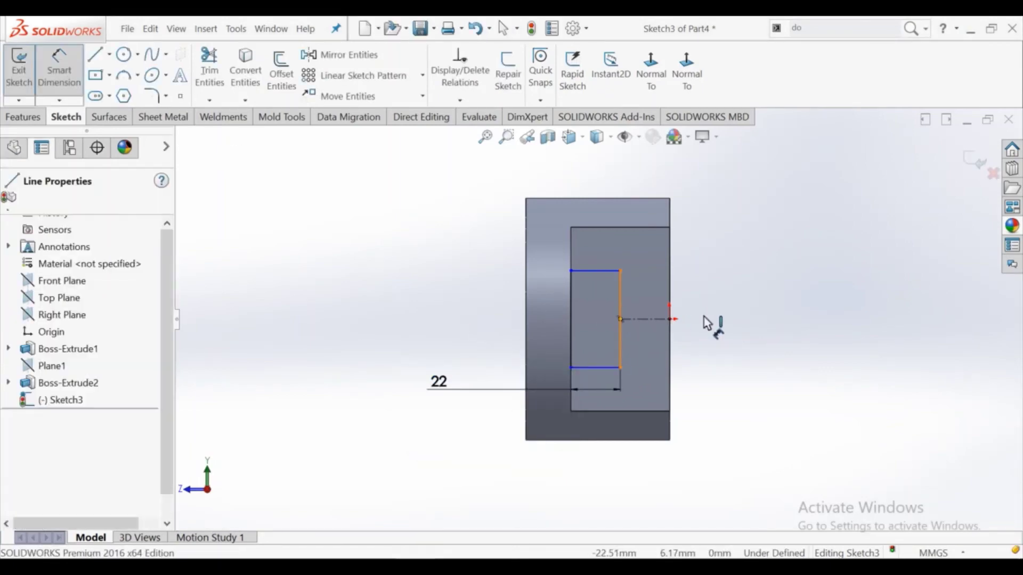
pyautogui.click(726, 322)
pyautogui.write('5')
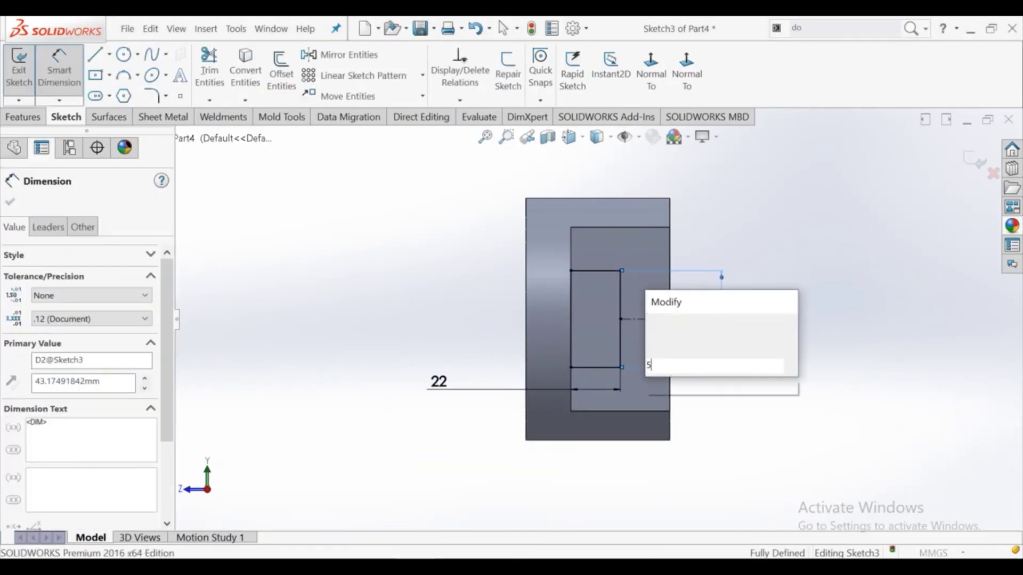
pyautogui.press('Return')
pyautogui.rightClick(797, 238)
pyautogui.click(799, 259)
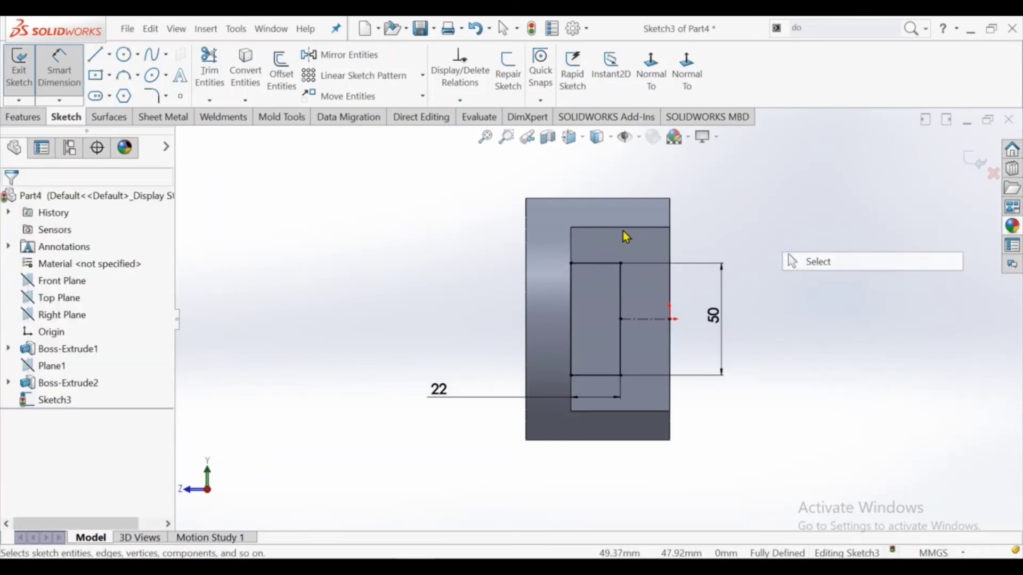
pyautogui.click(33, 114)
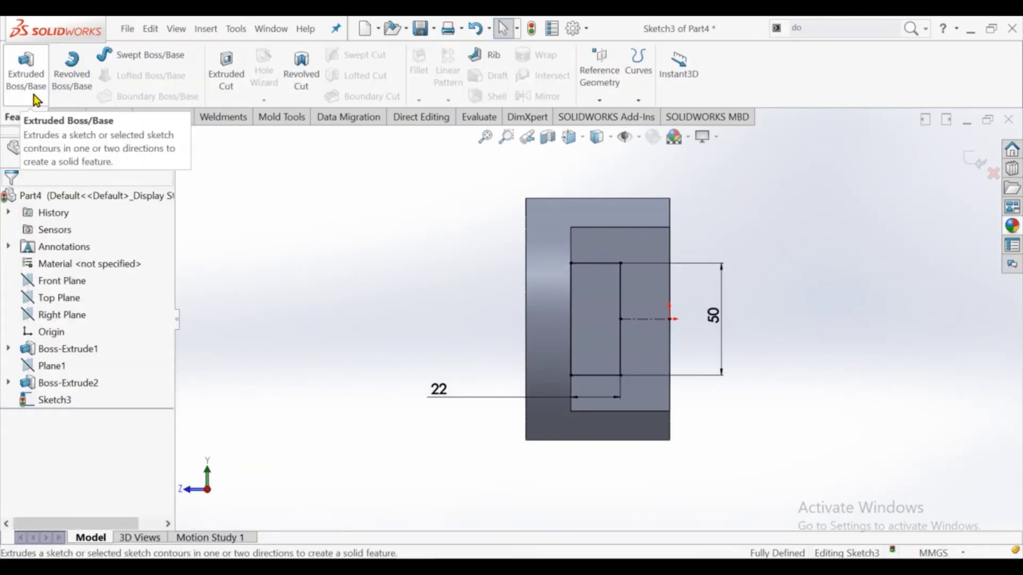
# Step: Cut the rectangle into the arm as a 114 mm deep blind pocket
pyautogui.click(234, 89)
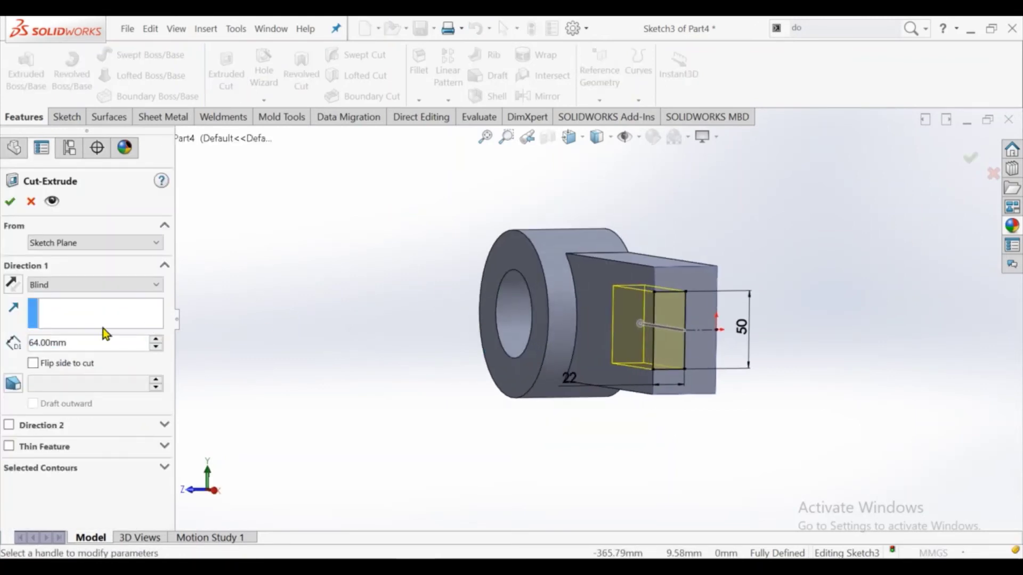
pyautogui.write('114')
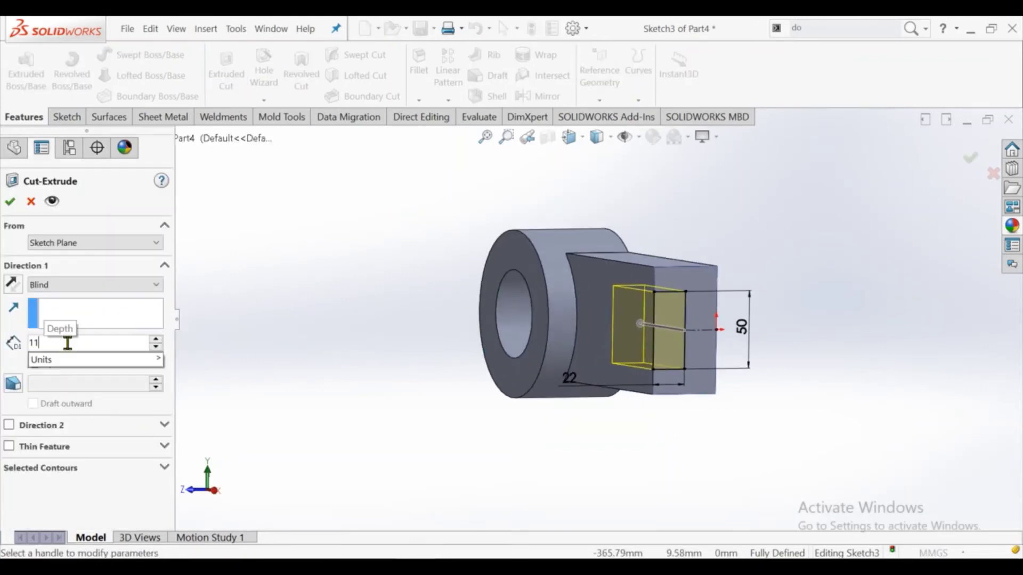
pyautogui.press('Return')
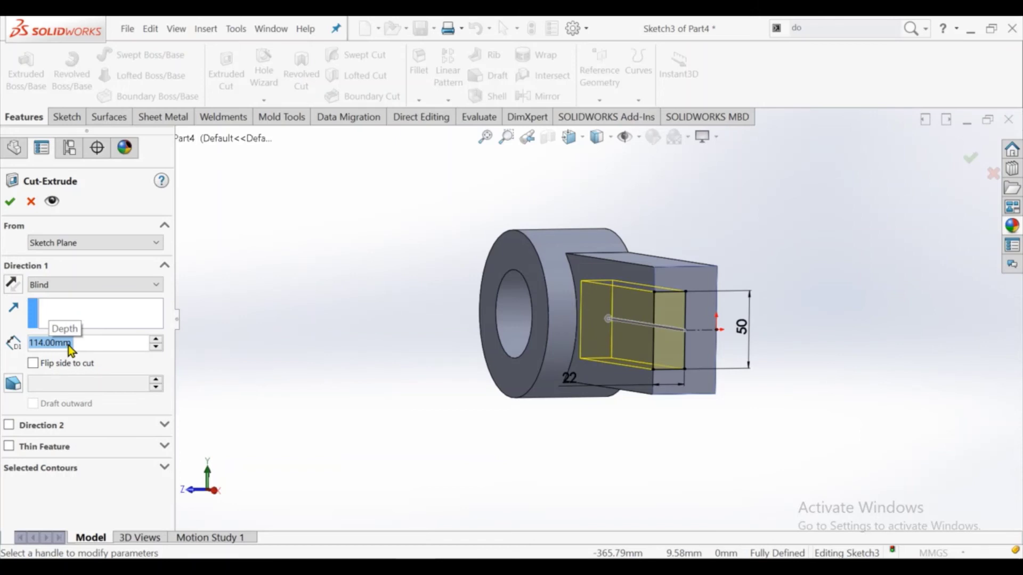
pyautogui.press('Return')
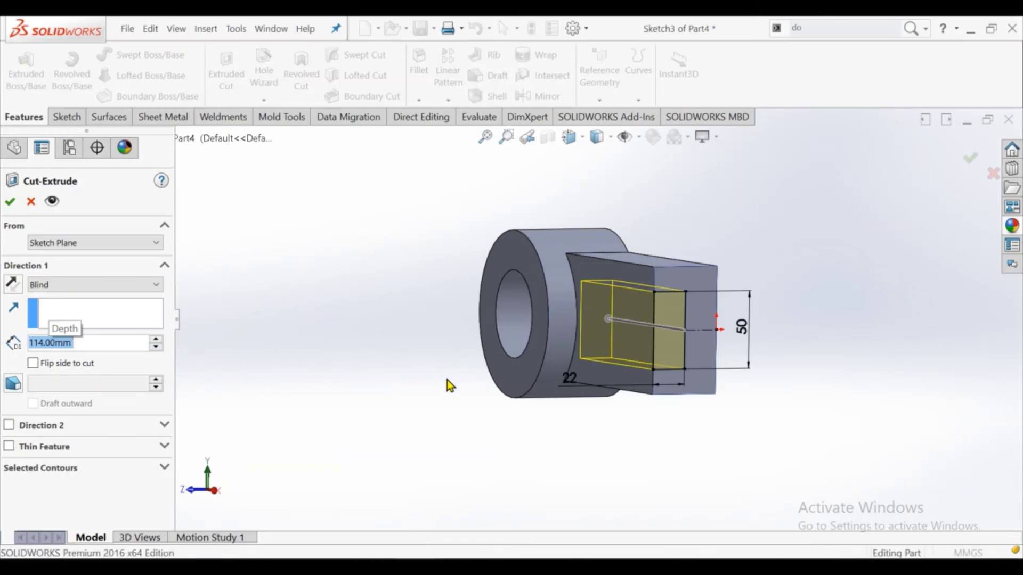
pyautogui.moveTo(522, 429)
pyautogui.mouseDown(button='middle')
pyautogui.moveTo(618, 405)
pyautogui.moveTo(503, 245)
pyautogui.mouseUp(button='middle')
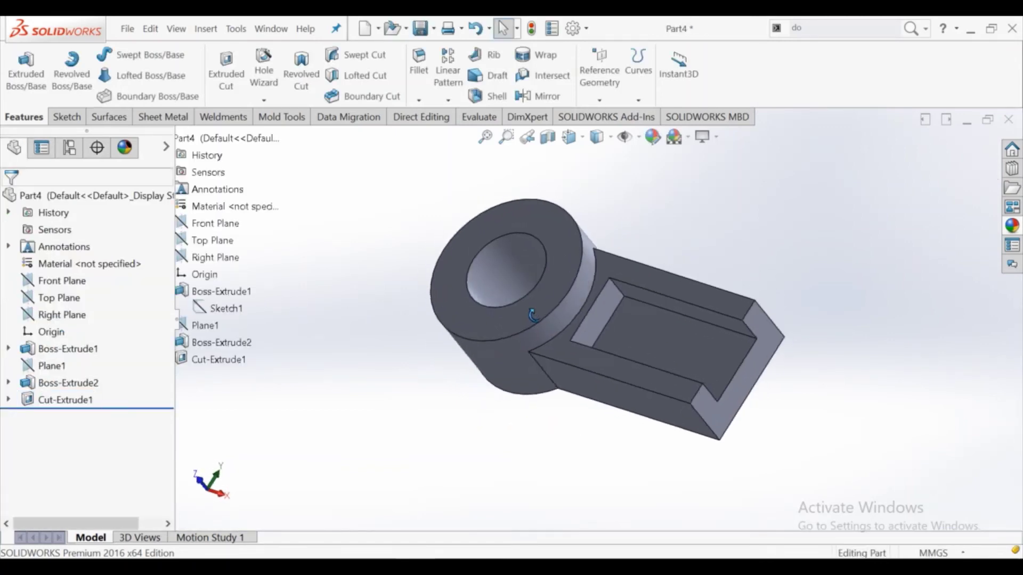
pyautogui.click(420, 102)
# Step: Chamfer the arm's two outer end edges at 12 mm
pyautogui.click(426, 134)
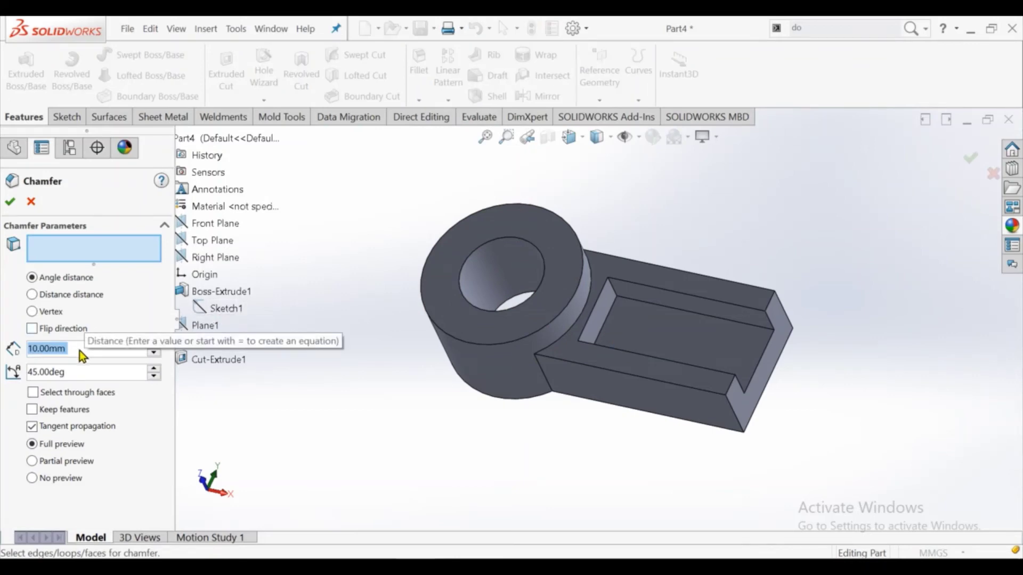
pyautogui.write('12')
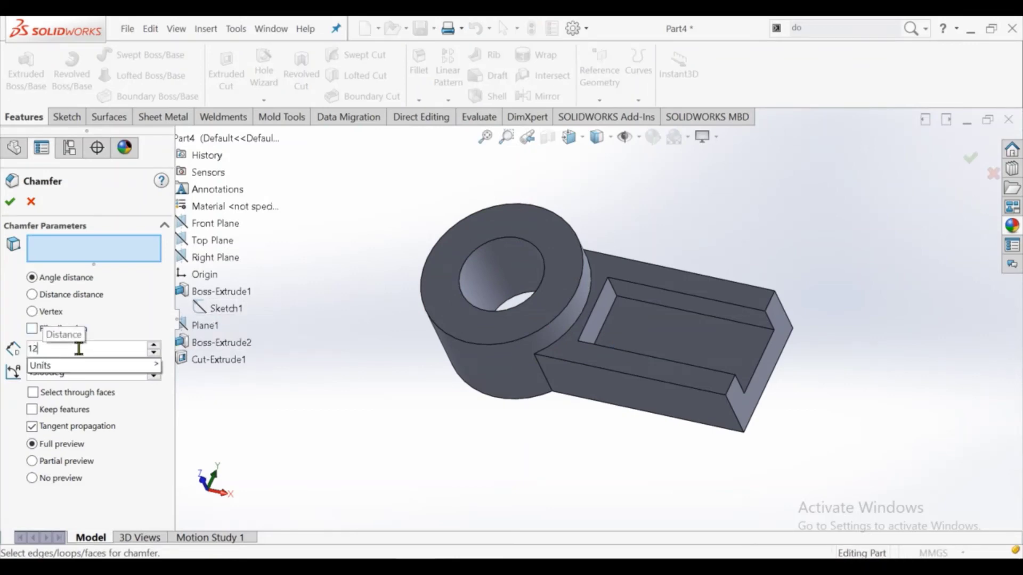
pyautogui.click(765, 299)
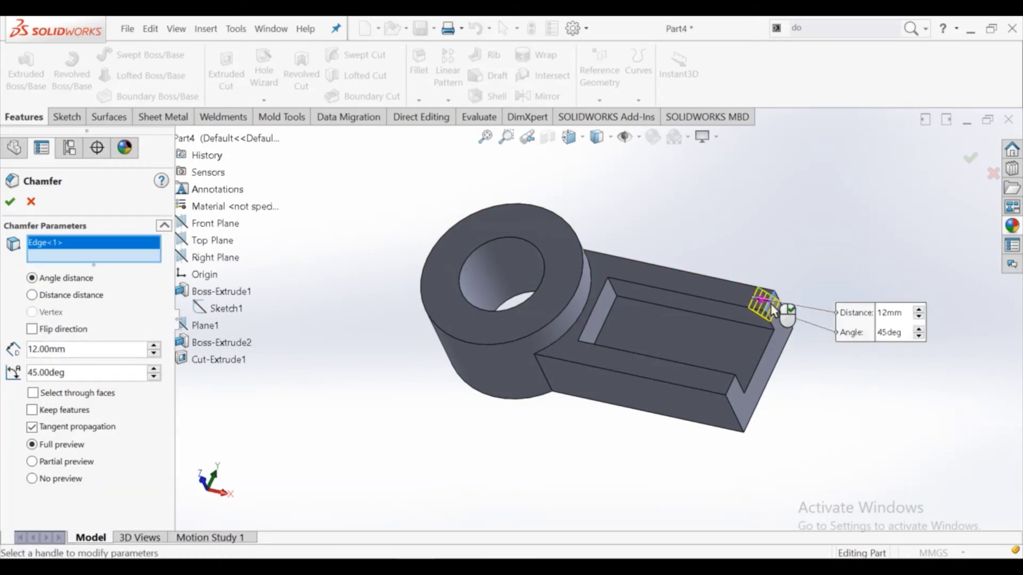
pyautogui.click(730, 383)
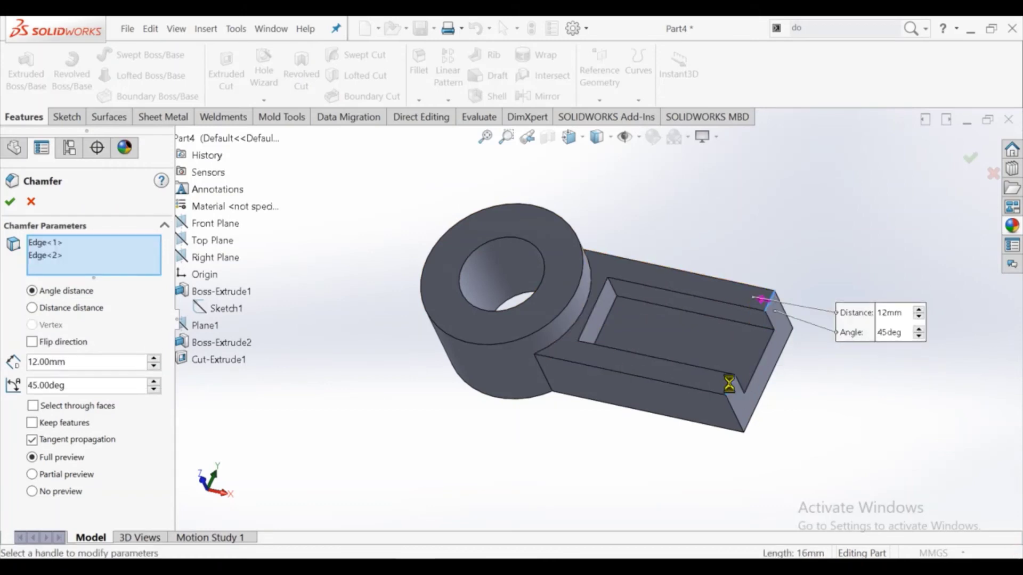
pyautogui.click(10, 203)
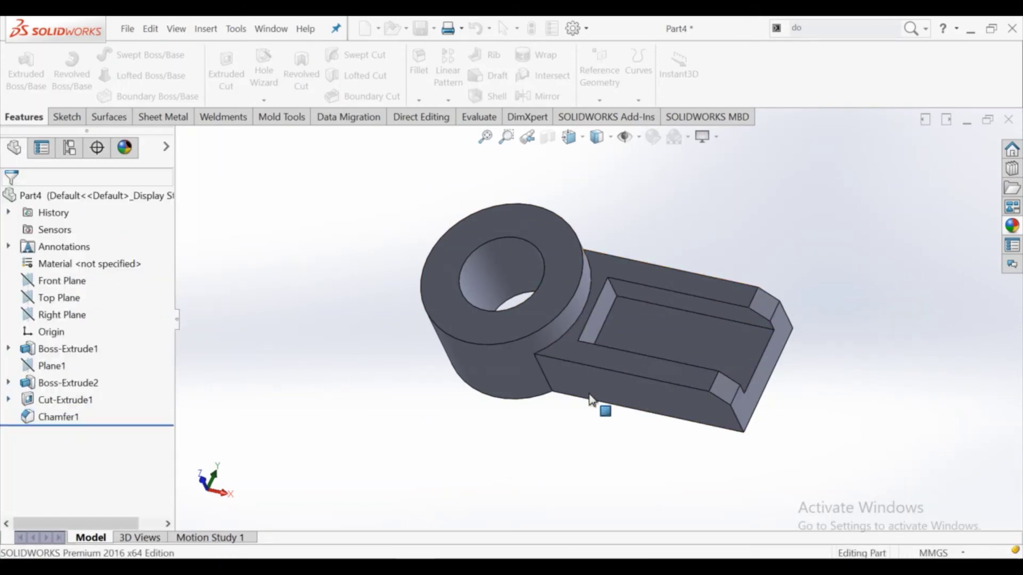
# Step: Start a new sketch on the pocket floor, viewed normal to it
pyautogui.click(721, 347)
pyautogui.click(716, 317)
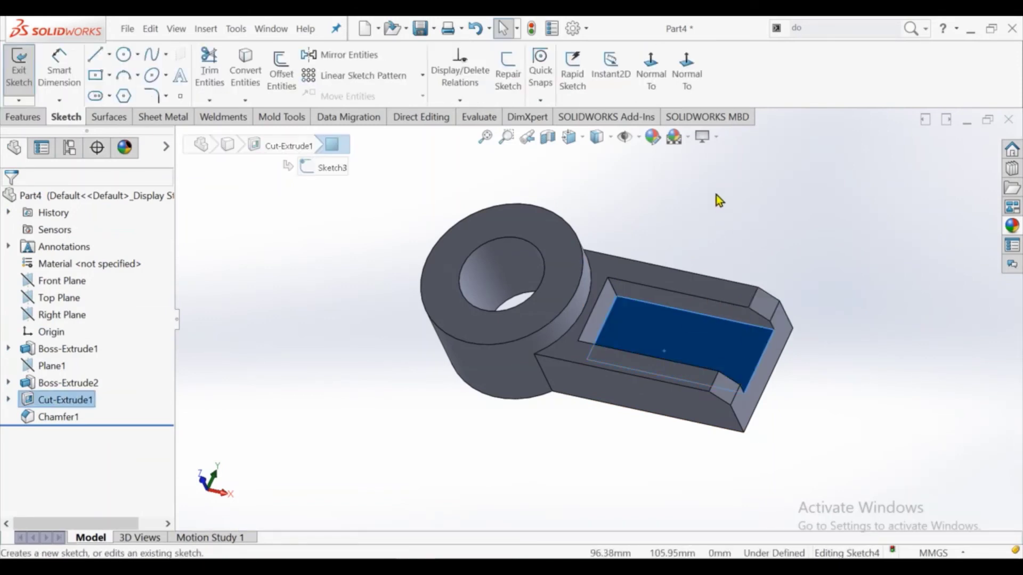
pyautogui.click(693, 87)
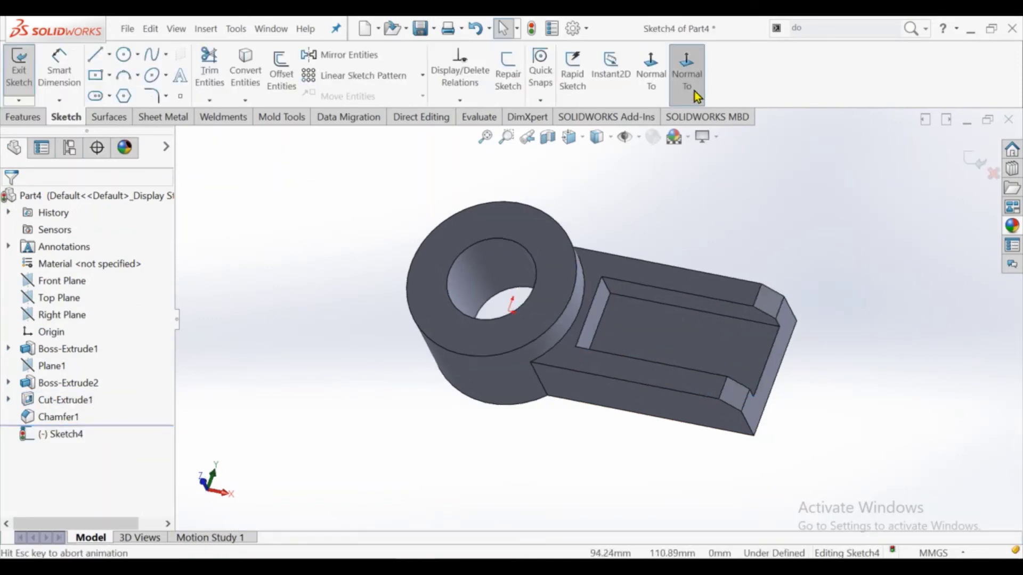
# Step: Draw a centreline along the pocket from its inner end to the arm's outer edge
pyautogui.click(110, 54)
pyautogui.click(114, 73)
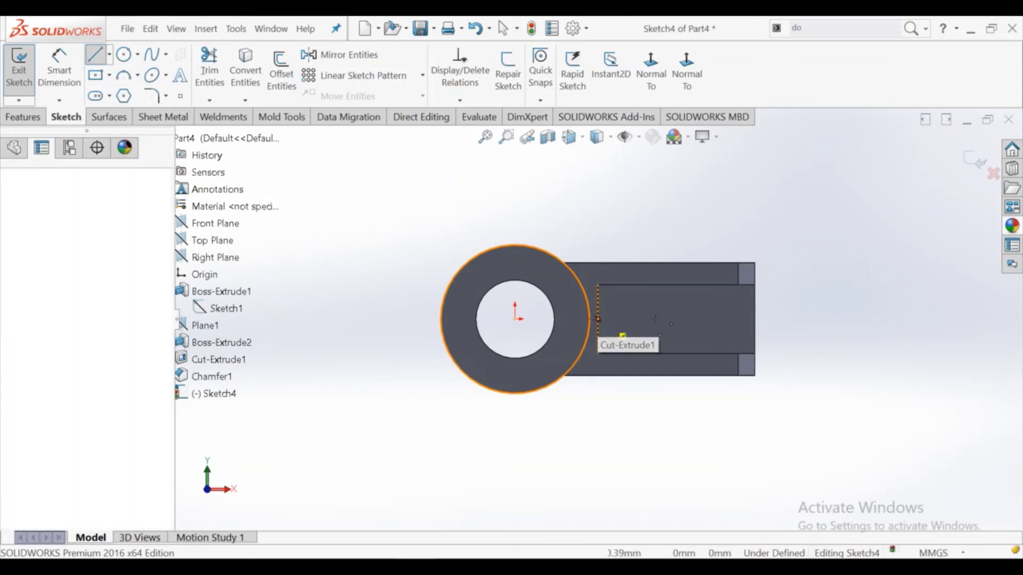
pyautogui.click(598, 318)
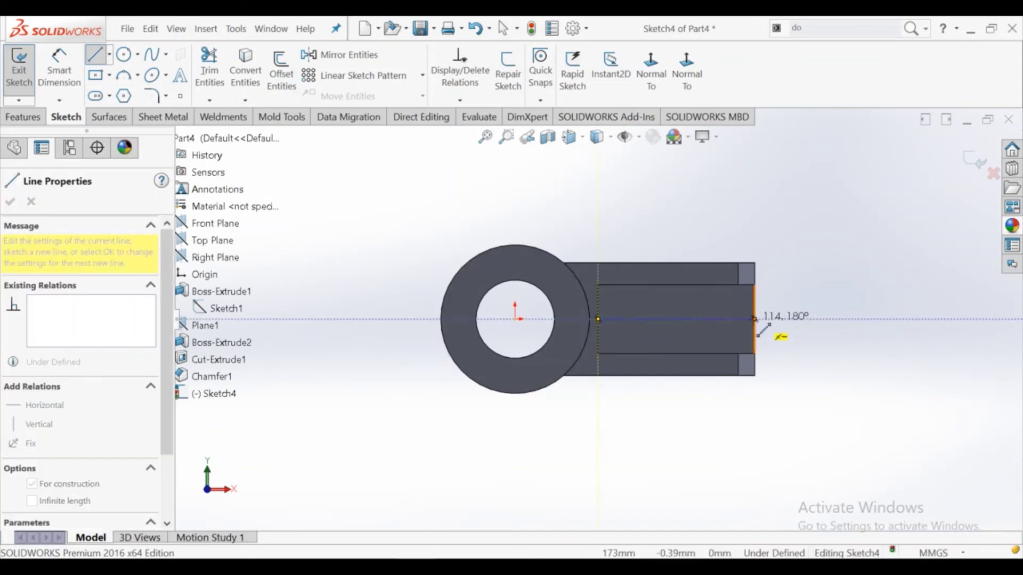
pyautogui.click(755, 319)
pyautogui.rightClick(766, 323)
pyautogui.click(784, 328)
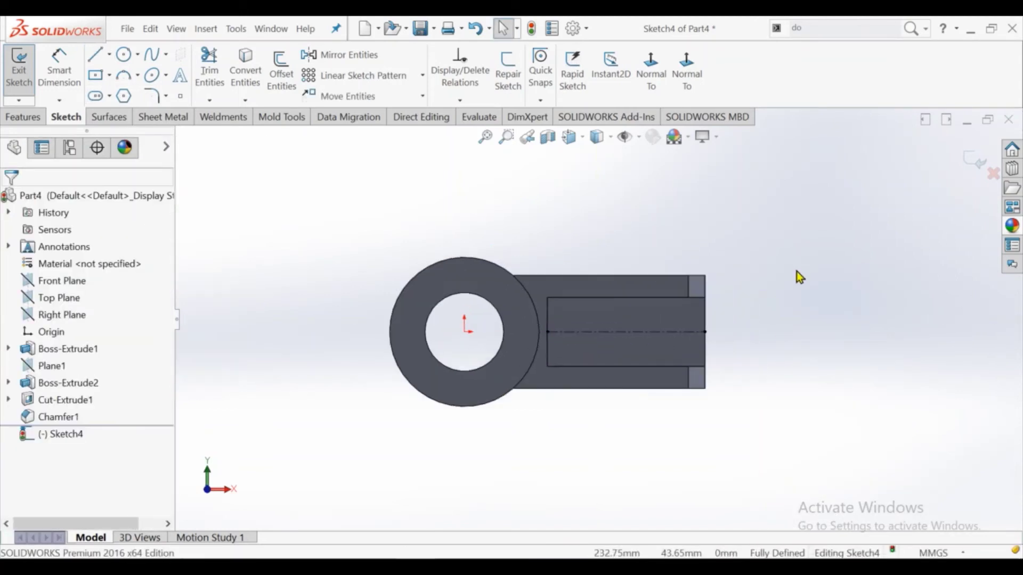
# Step: Place two hole circles on the centreline
pyautogui.click(122, 59)
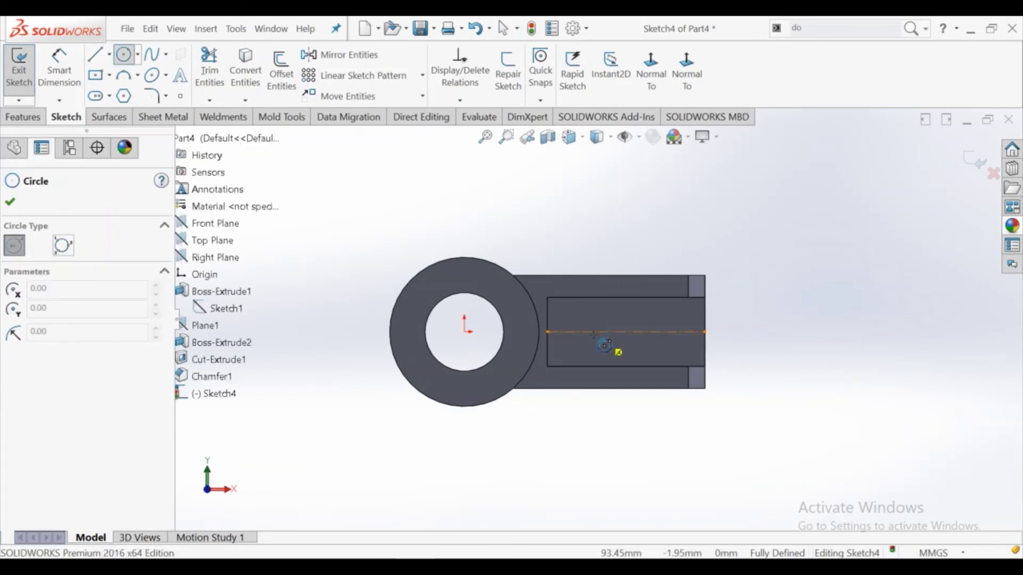
pyautogui.click(595, 332)
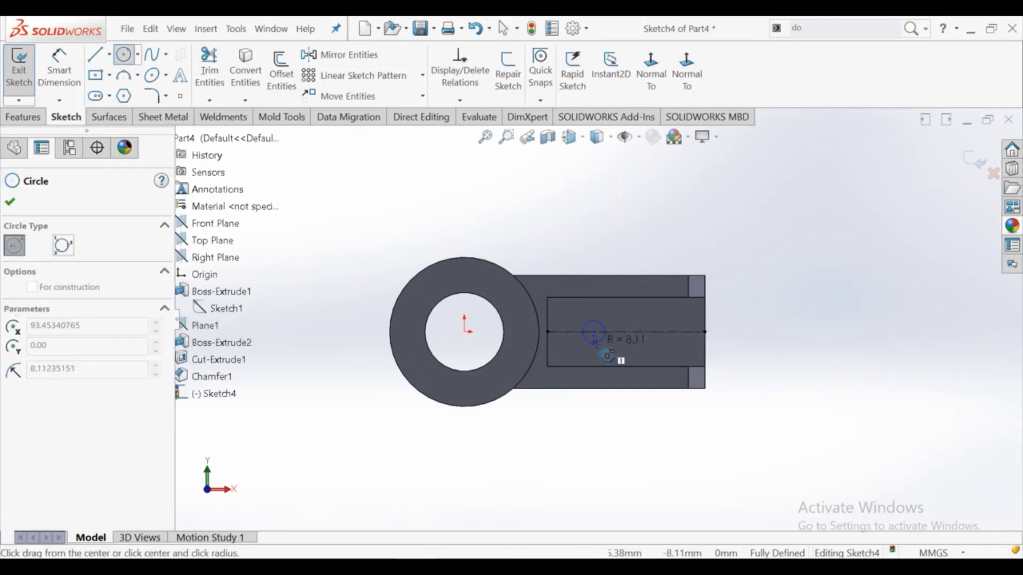
pyautogui.click(655, 332)
pyautogui.rightClick(663, 318)
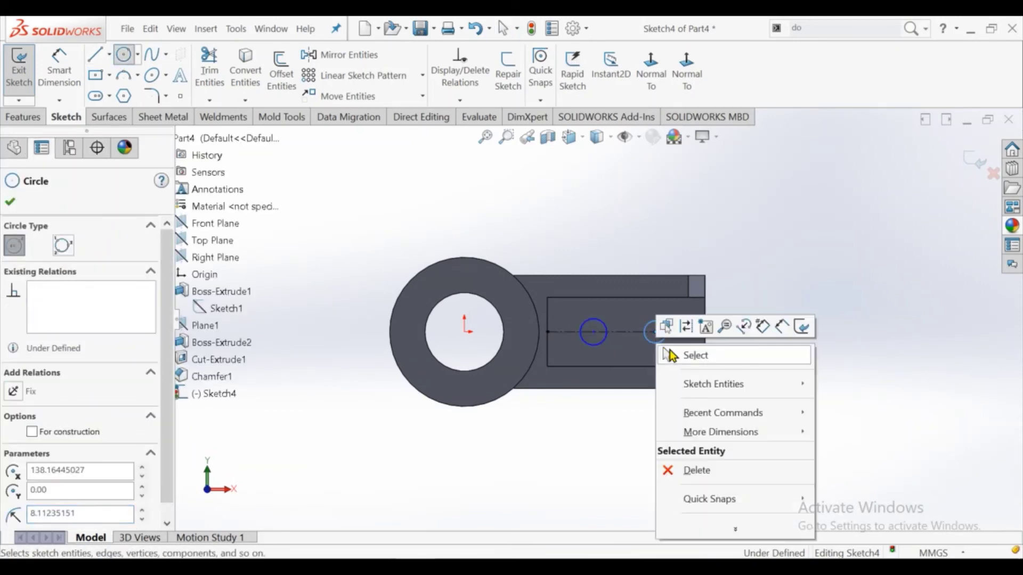
pyautogui.click(692, 353)
# Step: Locate the outer hole 35 mm from the arm end and space the holes 50 mm apart
pyautogui.click(49, 63)
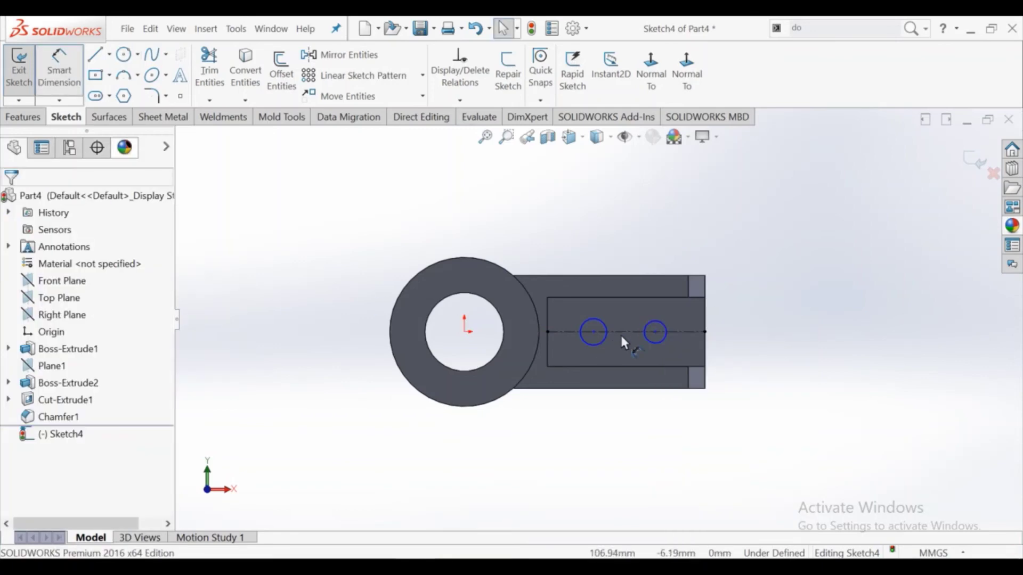
pyautogui.click(654, 331)
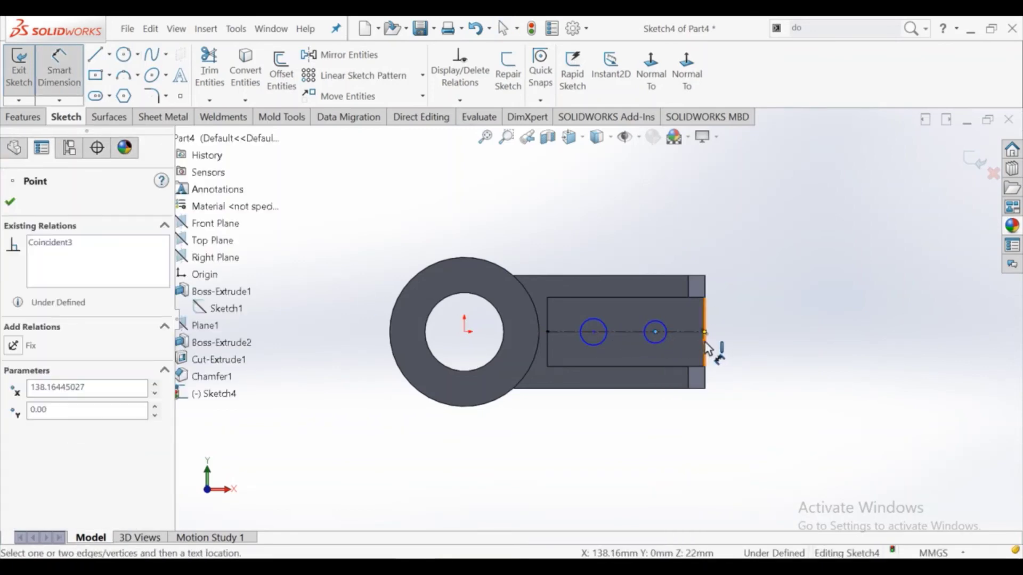
pyautogui.click(731, 314)
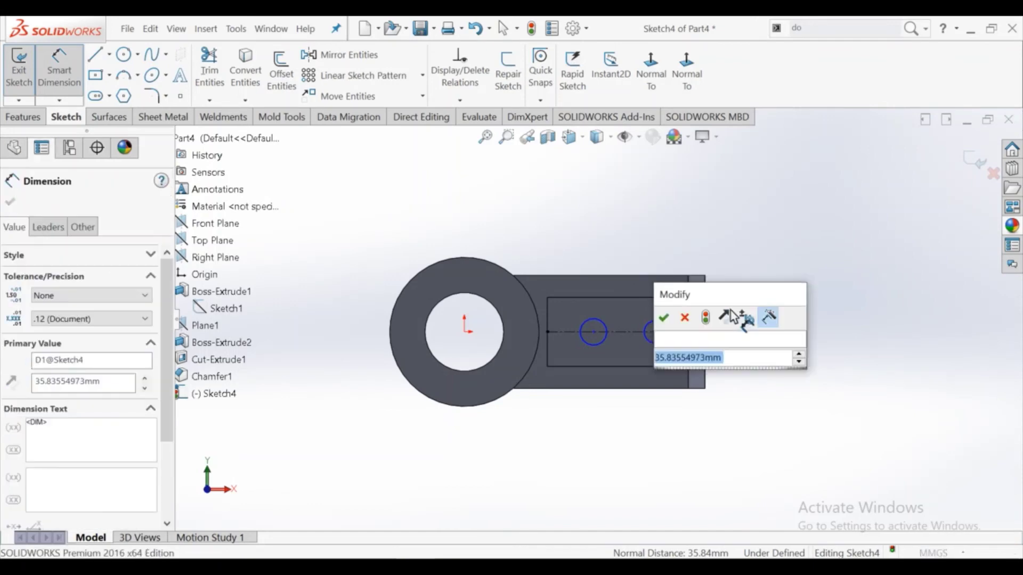
pyautogui.write('35')
pyautogui.press('Return')
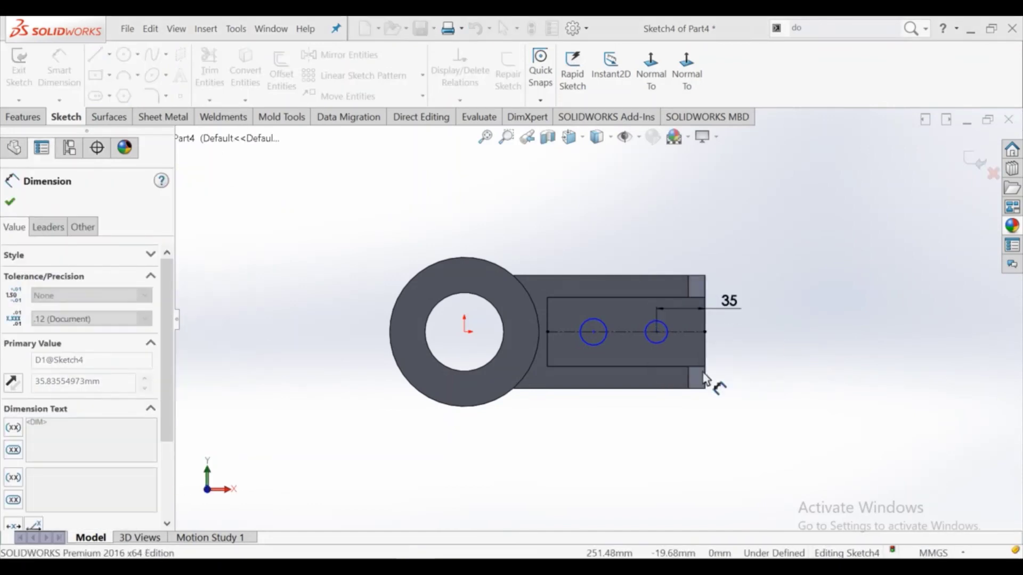
pyautogui.click(657, 332)
pyautogui.click(593, 332)
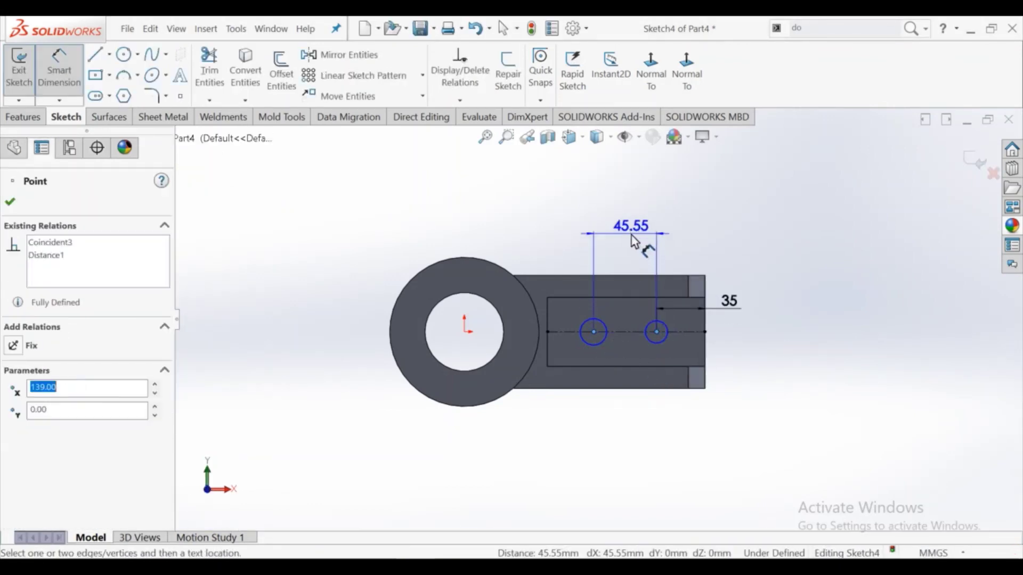
pyautogui.click(632, 235)
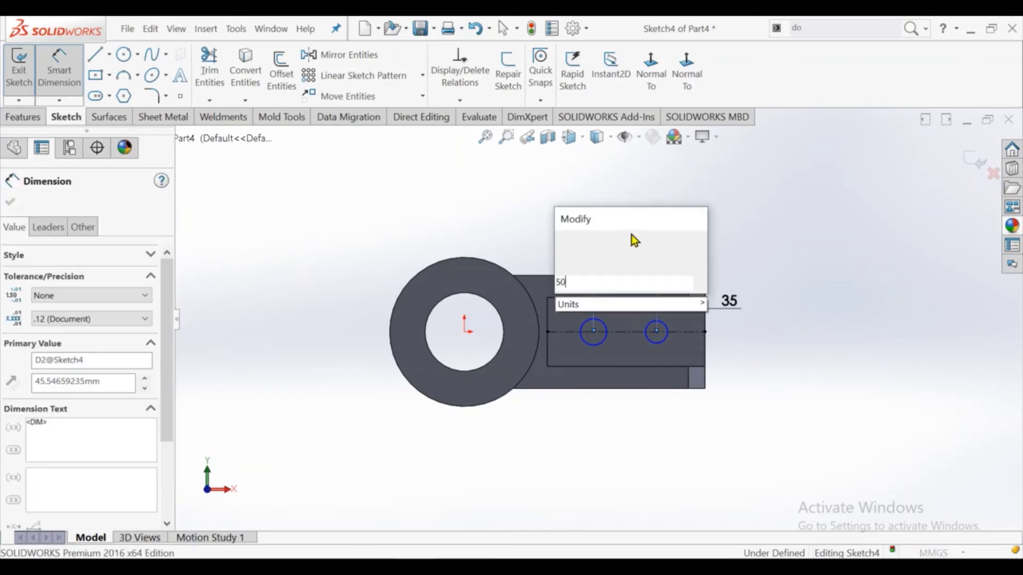
pyautogui.write('50')
pyautogui.press('Return')
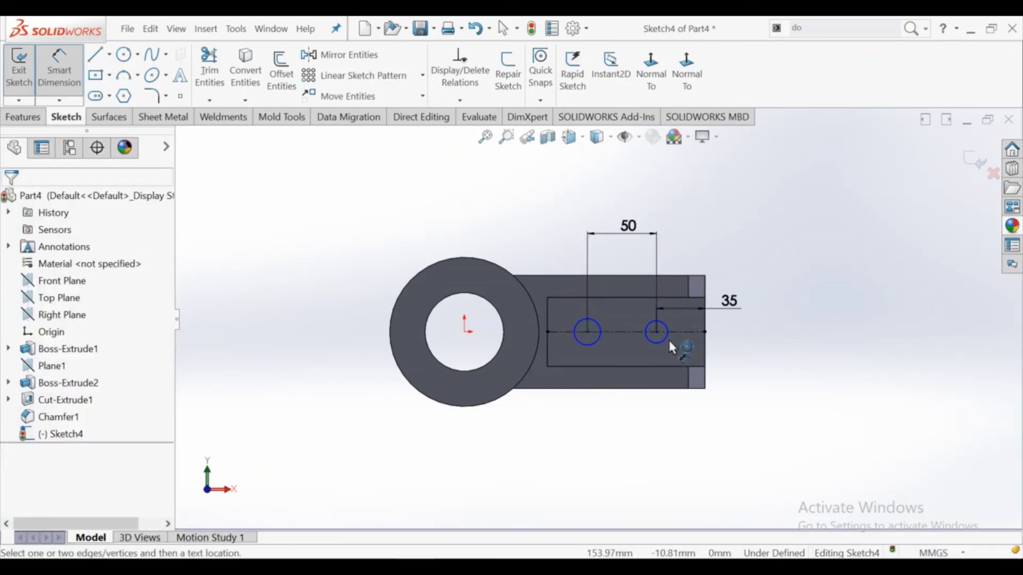
# Step: Give both hole circles a 22 mm diameter
pyautogui.click(668, 338)
pyautogui.click(757, 369)
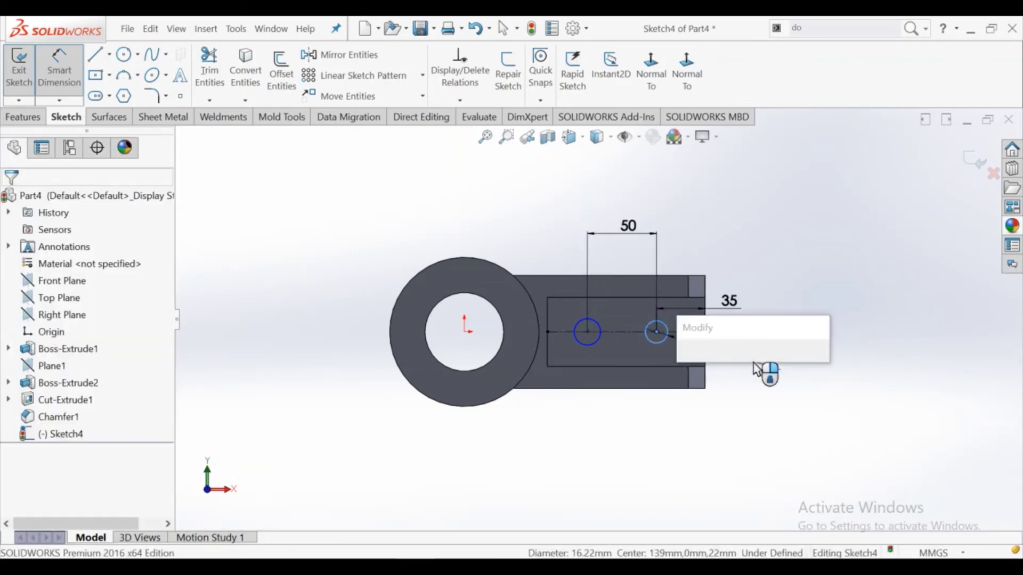
pyautogui.write('22')
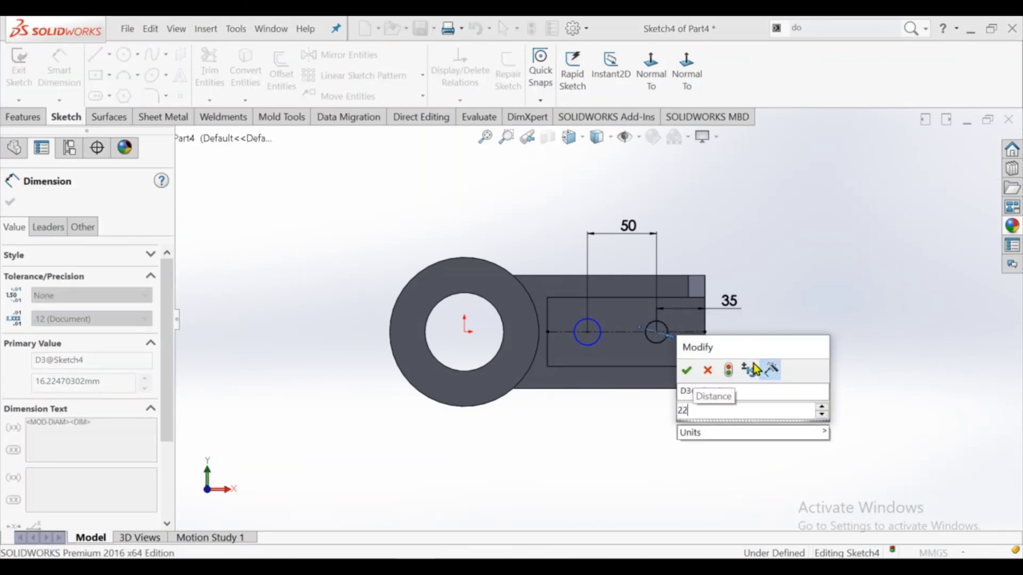
pyautogui.press('Return')
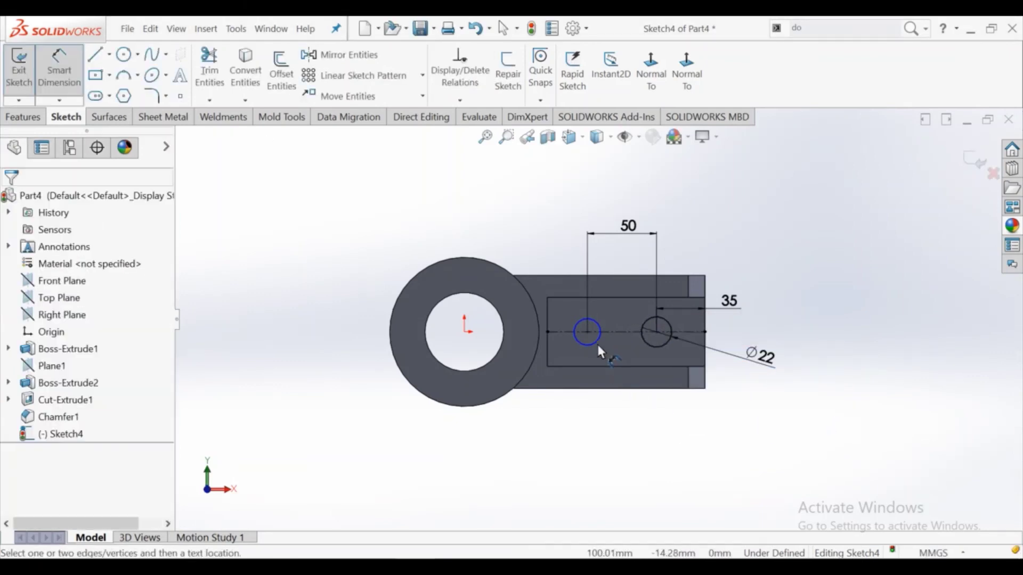
pyautogui.click(596, 344)
pyautogui.click(622, 427)
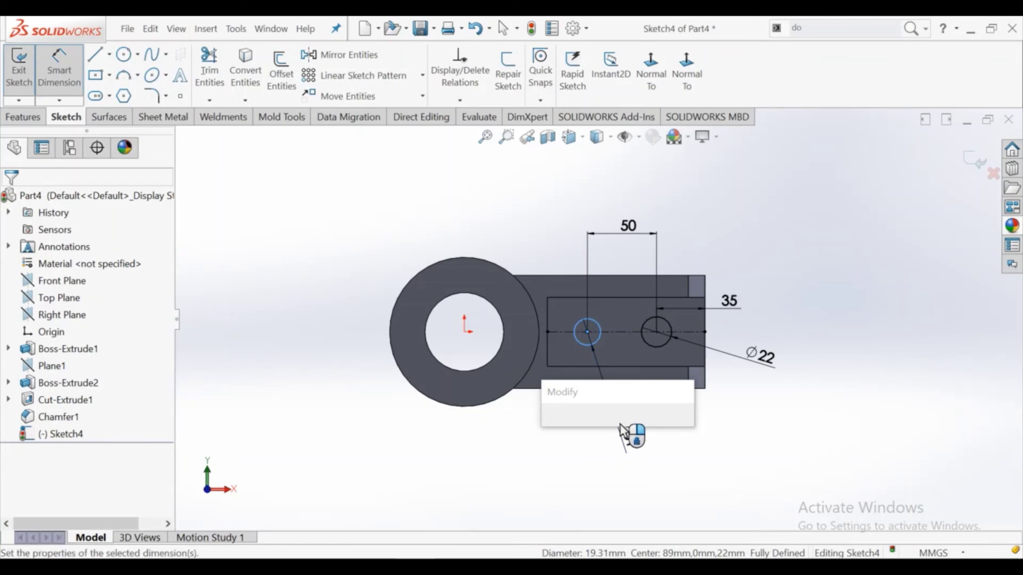
pyautogui.press('Return')
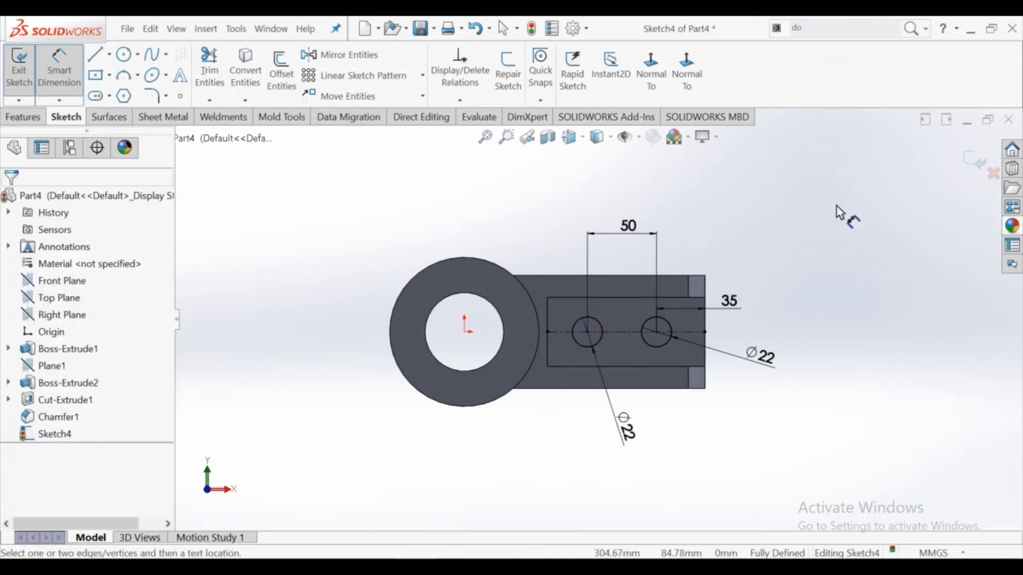
pyautogui.rightClick(842, 209)
# Step: Cut the two Ø22 mm holes through the pocket floor and orbit to inspect them
pyautogui.click(854, 254)
pyautogui.click(30, 119)
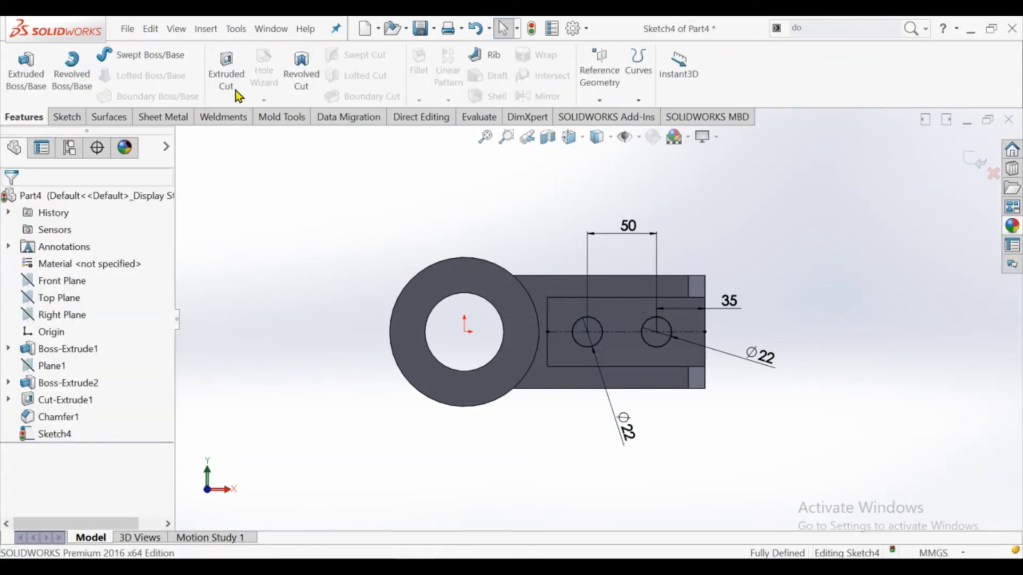
pyautogui.click(236, 91)
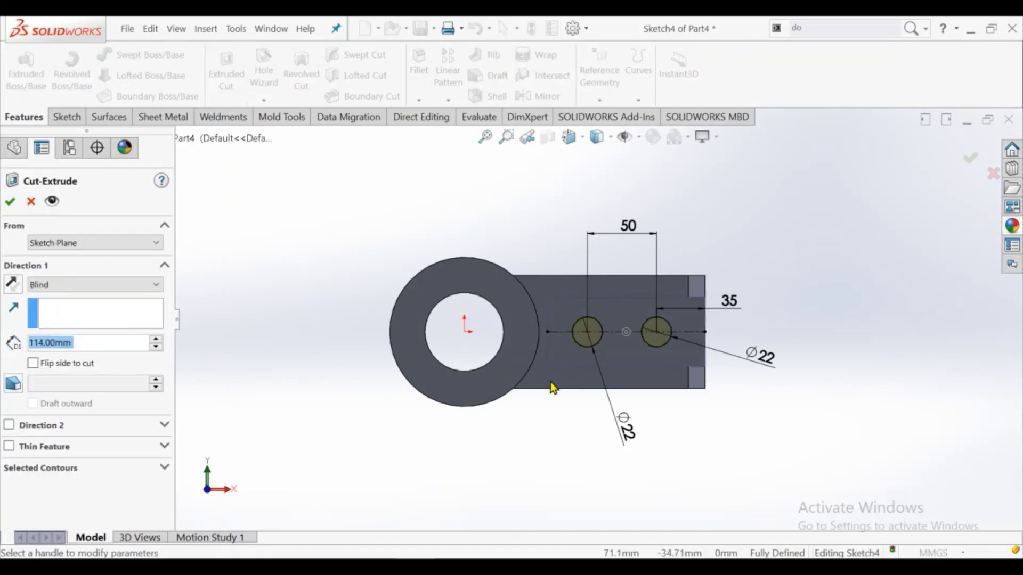
pyautogui.click(11, 202)
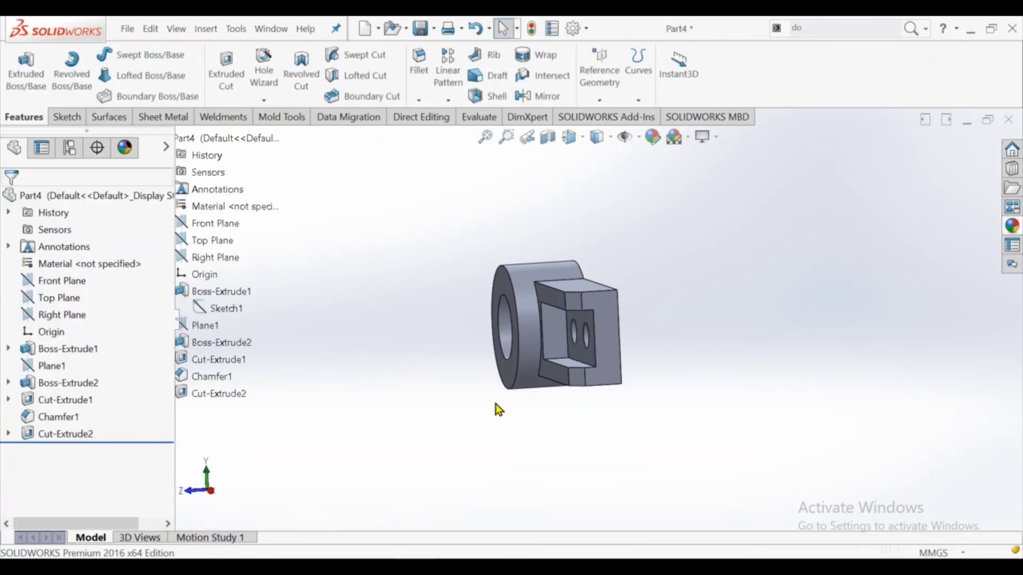
pyautogui.moveTo(496, 408)
pyautogui.mouseDown(button='middle')
pyautogui.moveTo(493, 325)
pyautogui.moveTo(466, 230)
pyautogui.mouseUp(button='middle')
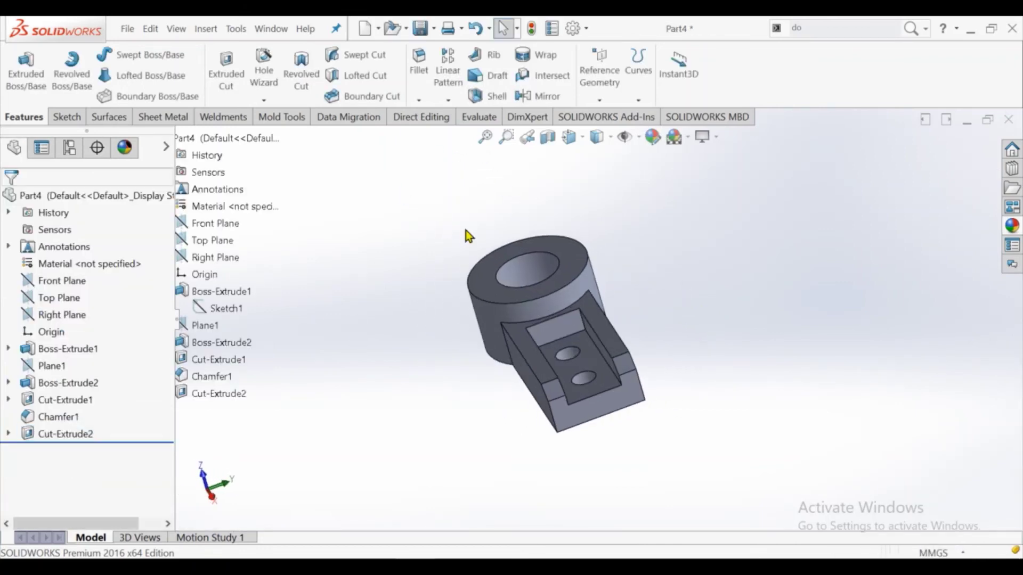
# Step: Discard a stray sketch and open Sketch6 on the Right Plane, viewed normal to it
pyautogui.click(62, 316)
pyautogui.click(71, 298)
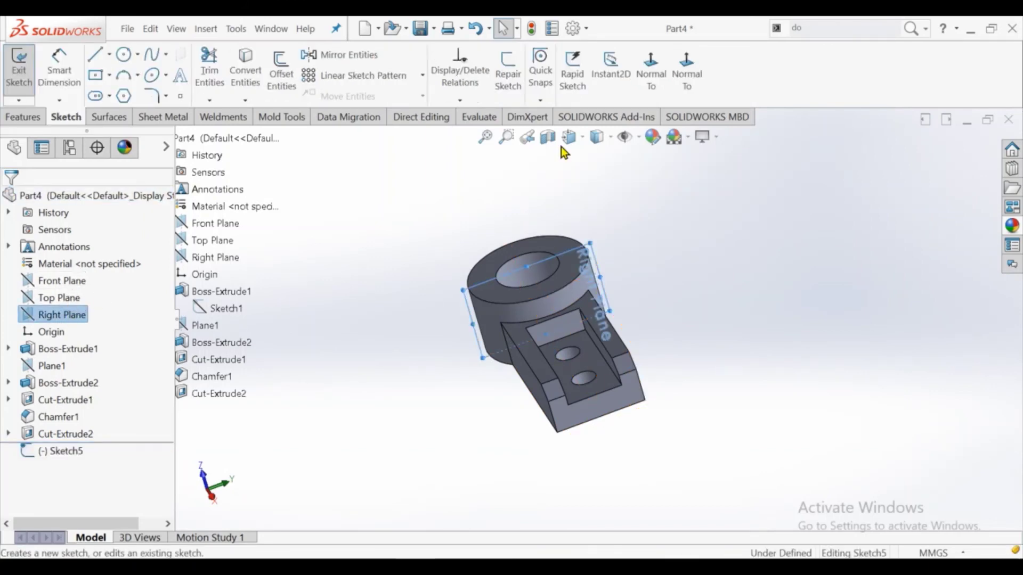
pyautogui.click(649, 79)
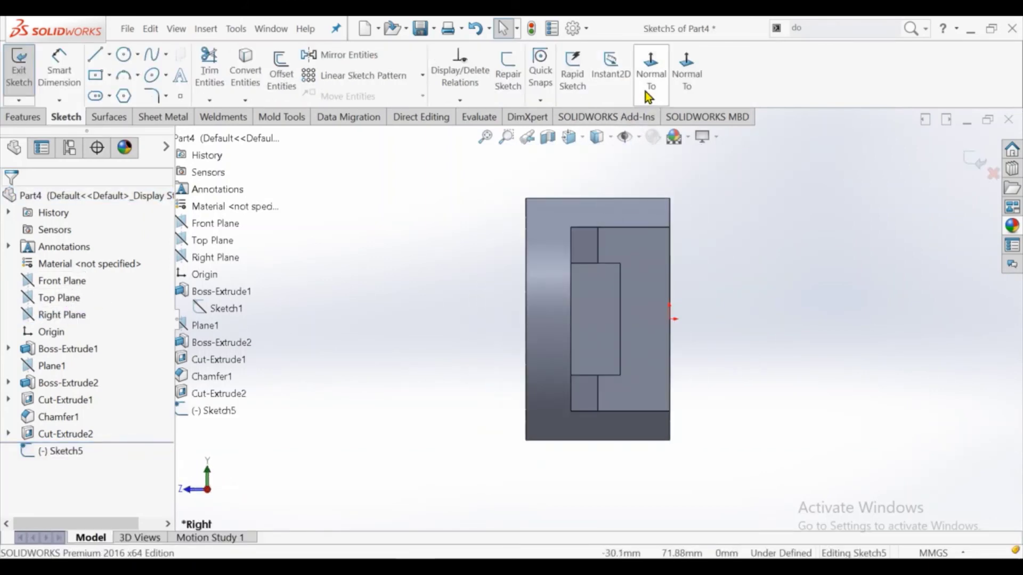
pyautogui.click(992, 173)
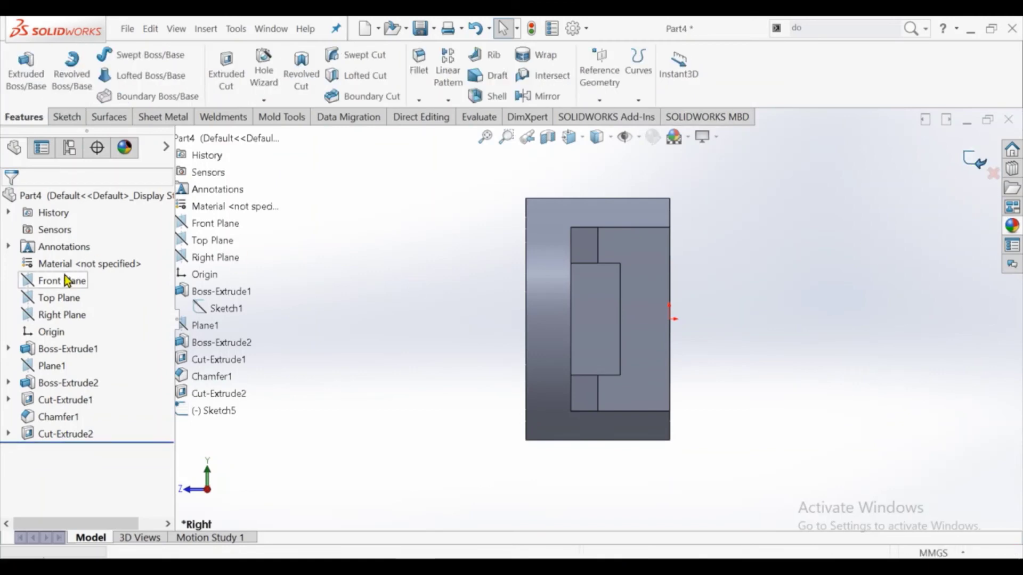
pyautogui.click(71, 300)
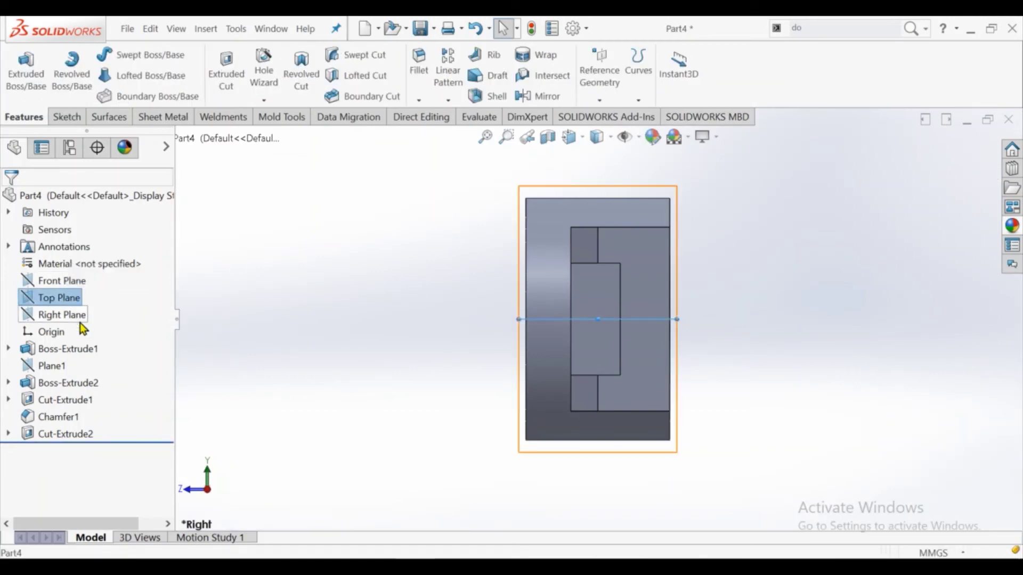
pyautogui.click(69, 314)
pyautogui.click(68, 307)
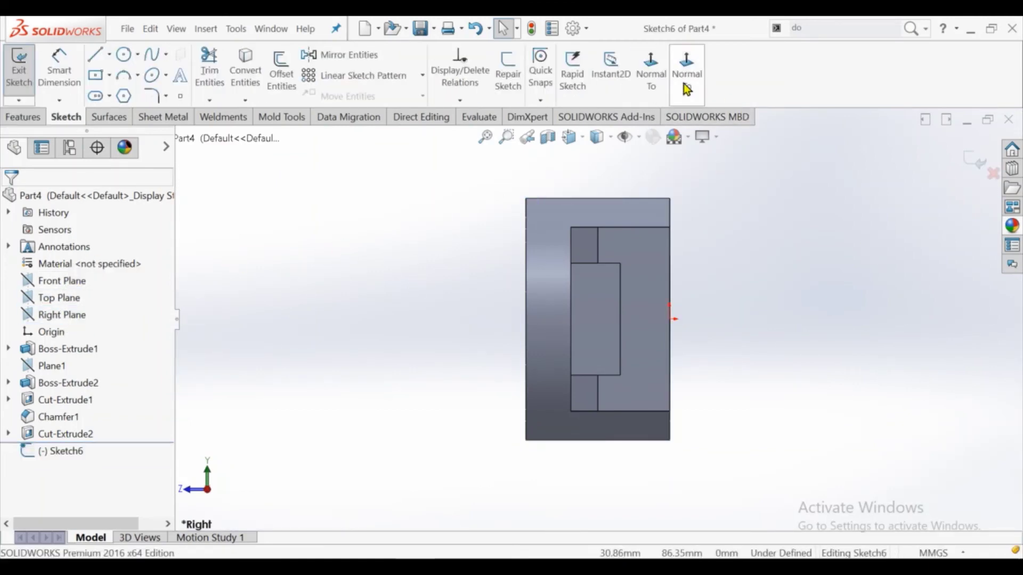
# Step: Draw two narrow rectangles along the ring's left edge, above and below the middle
pyautogui.click(104, 76)
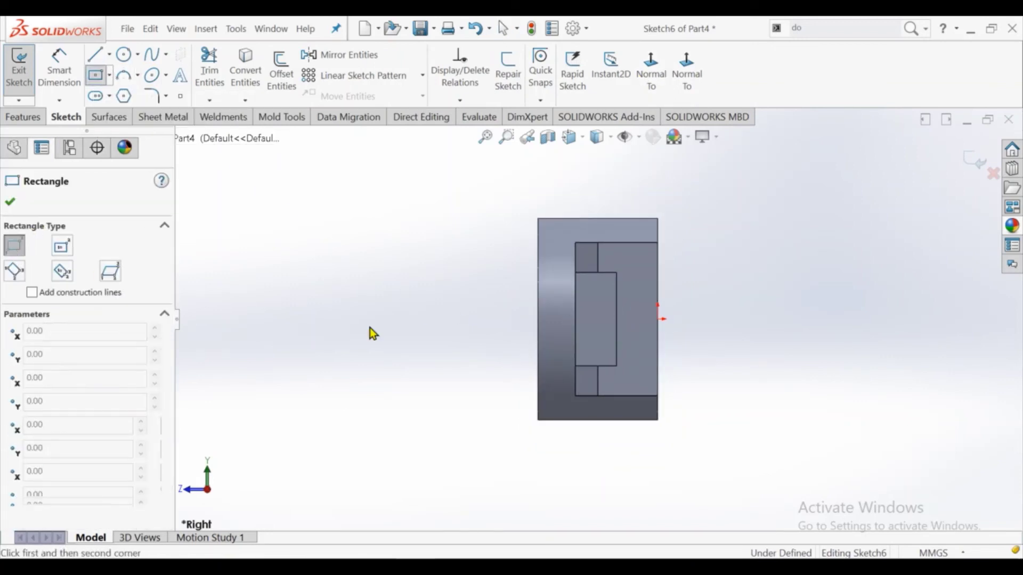
pyautogui.click(538, 218)
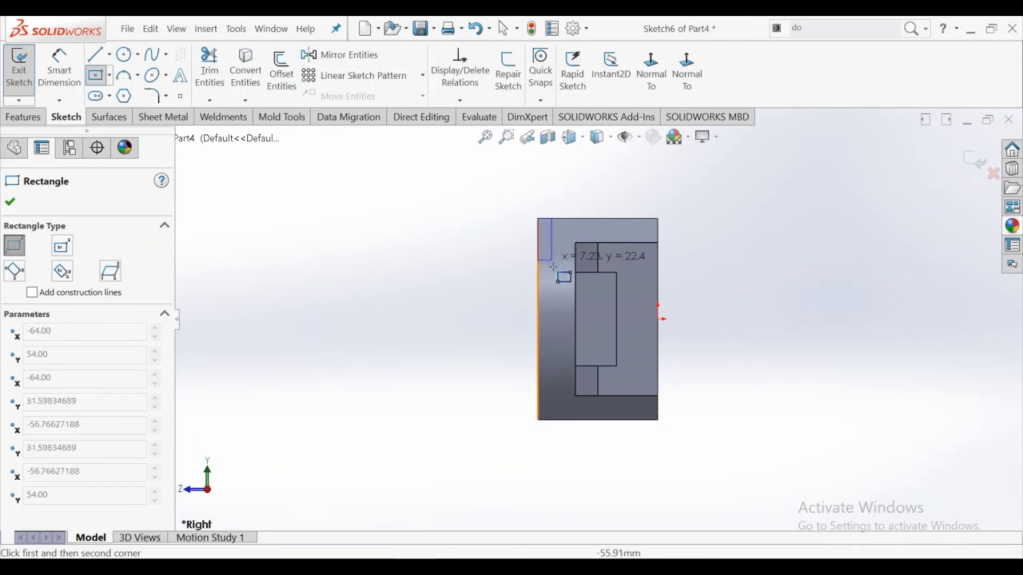
pyautogui.click(561, 301)
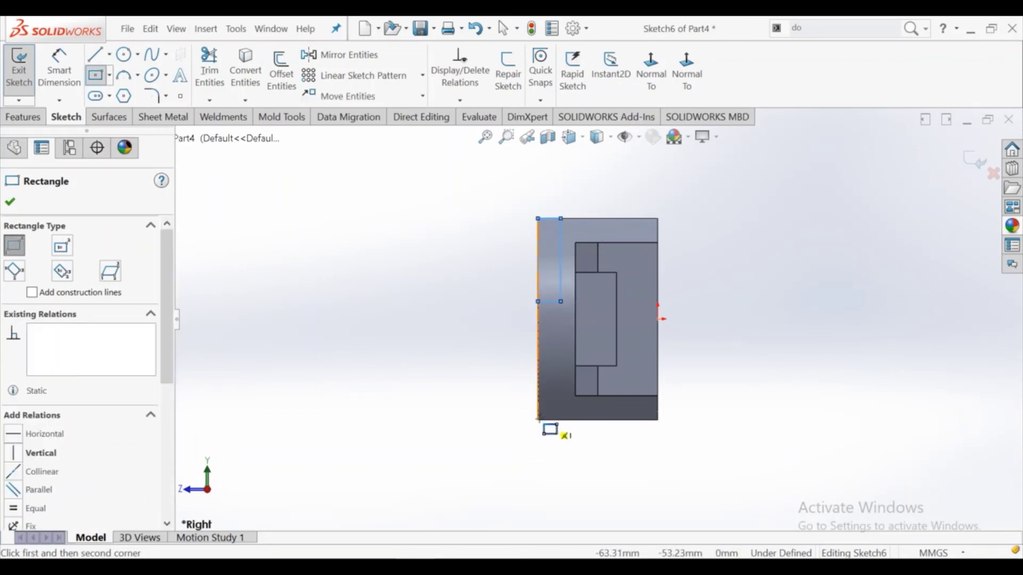
pyautogui.click(537, 421)
pyautogui.click(563, 353)
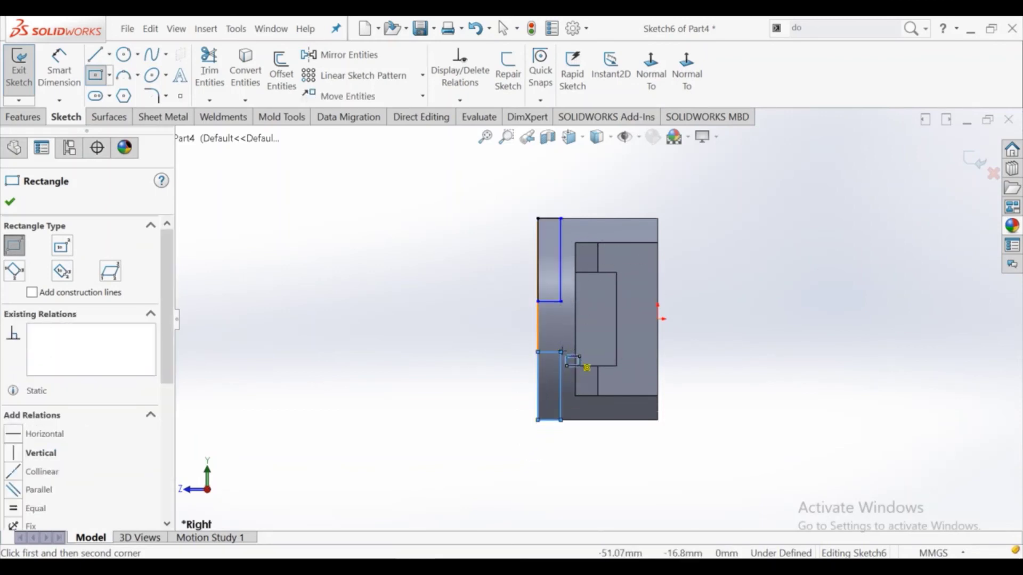
pyautogui.rightClick(564, 352)
pyautogui.click(589, 363)
# Step: Add a horizontal centerline across the model from its right edge to its left edge
pyautogui.click(109, 54)
pyautogui.click(124, 95)
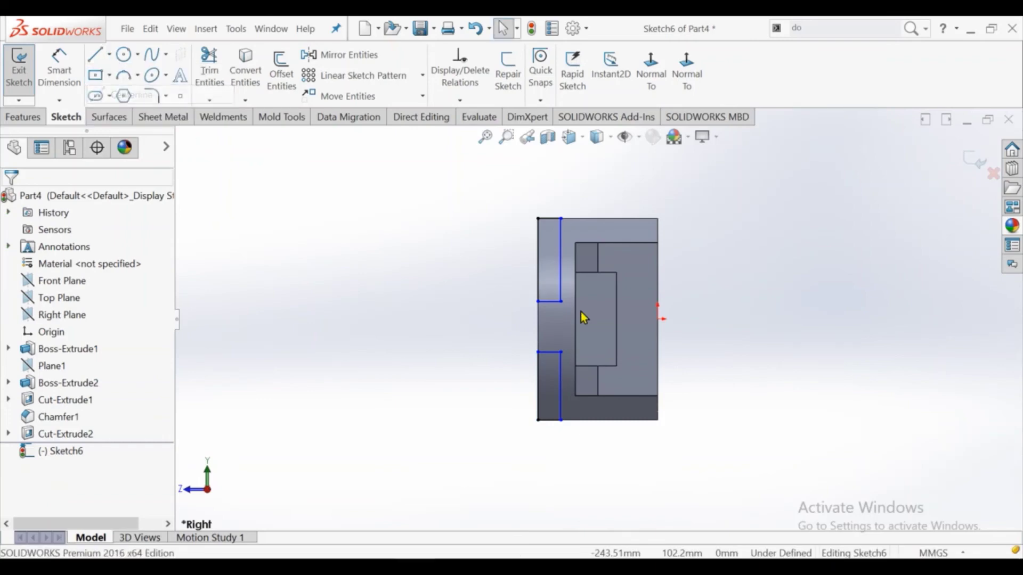
pyautogui.click(658, 319)
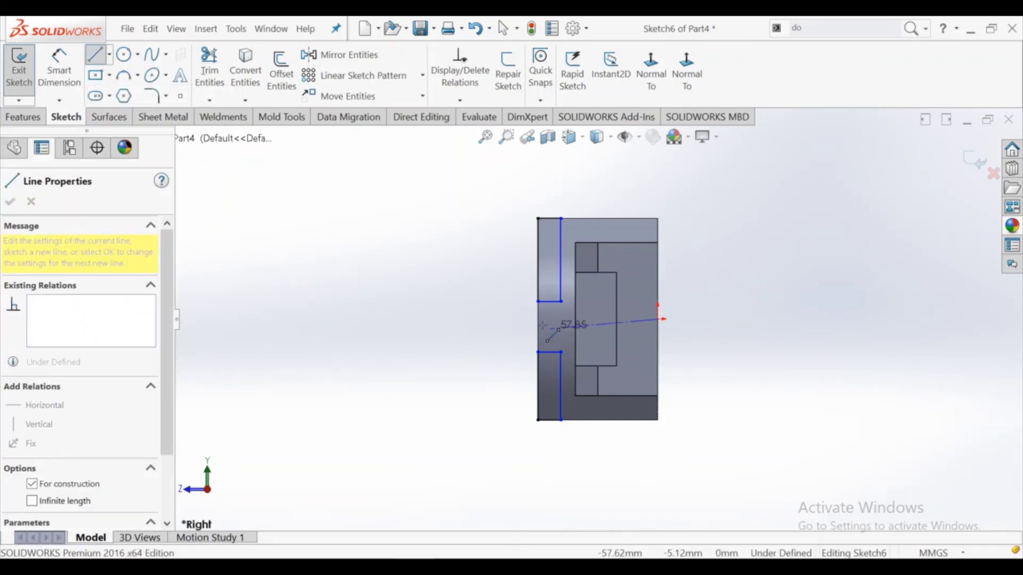
pyautogui.click(538, 319)
pyautogui.press('Escape')
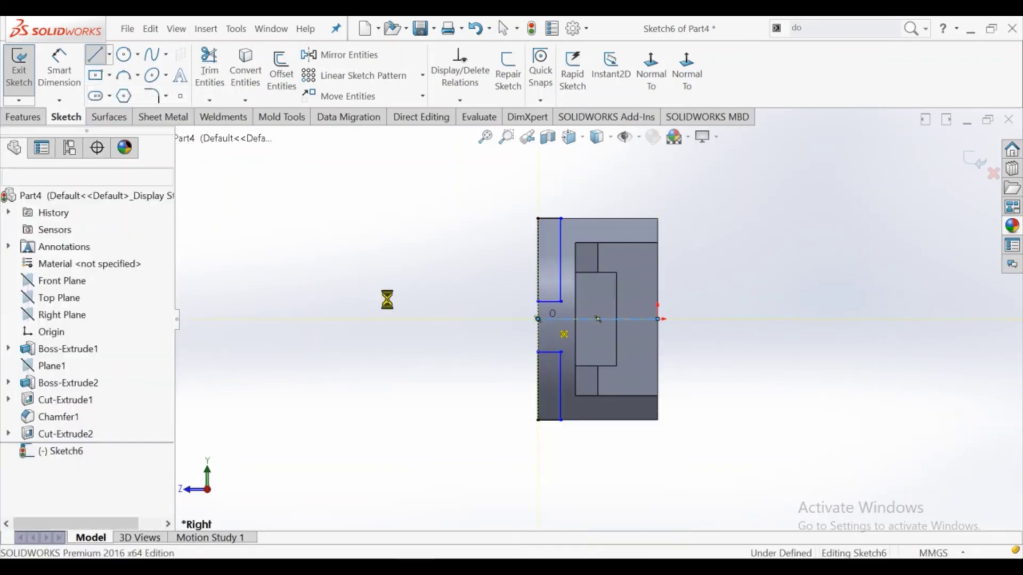
pyautogui.click(59, 69)
# Step: Dimension both rectangles 16 mm from the centerline
pyautogui.scroll(-1, 579, 325)
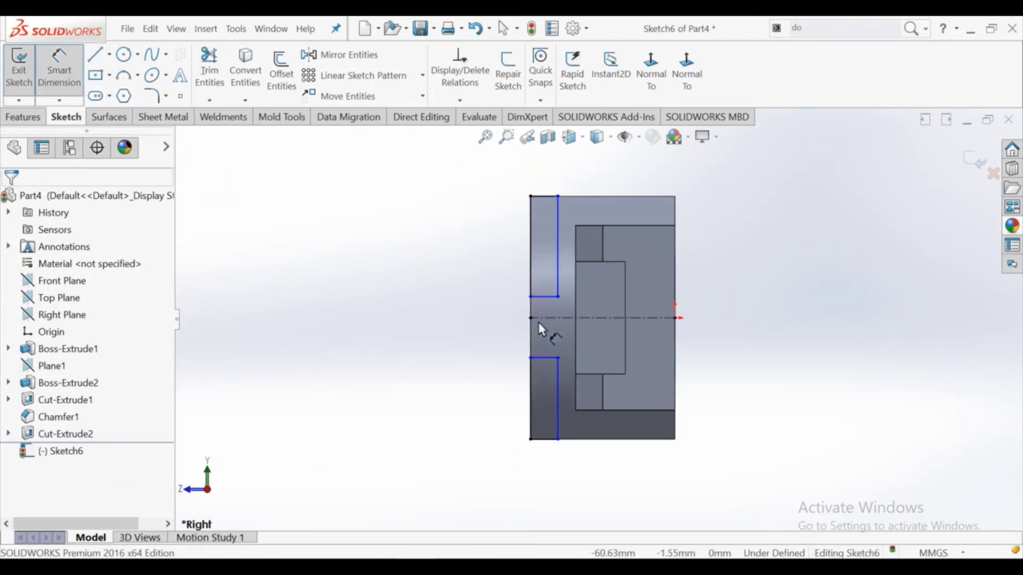
pyautogui.click(539, 320)
pyautogui.click(538, 297)
pyautogui.click(503, 304)
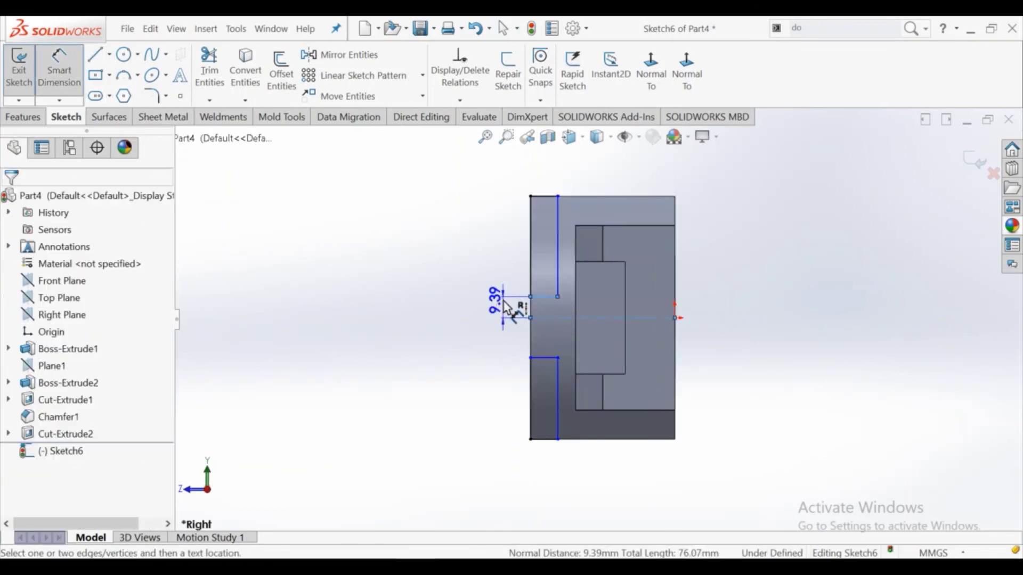
pyautogui.write('16')
pyautogui.press('Return')
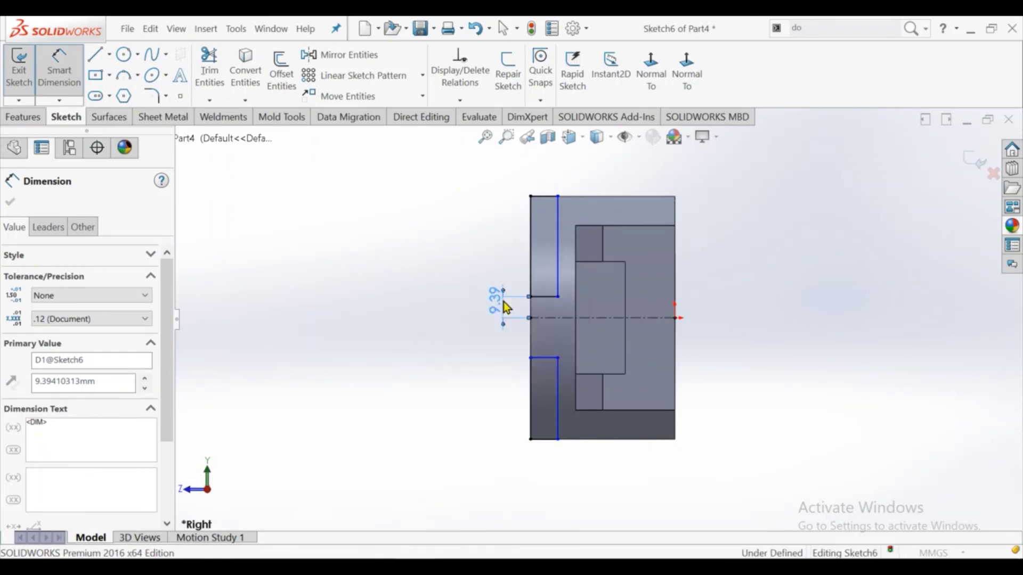
pyautogui.click(540, 332)
pyautogui.click(539, 319)
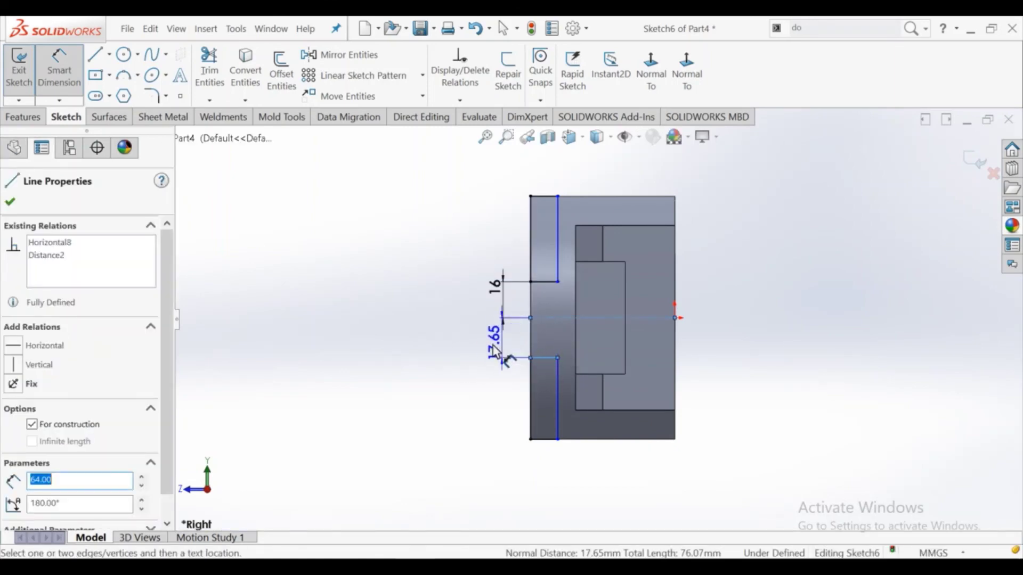
pyautogui.click(468, 337)
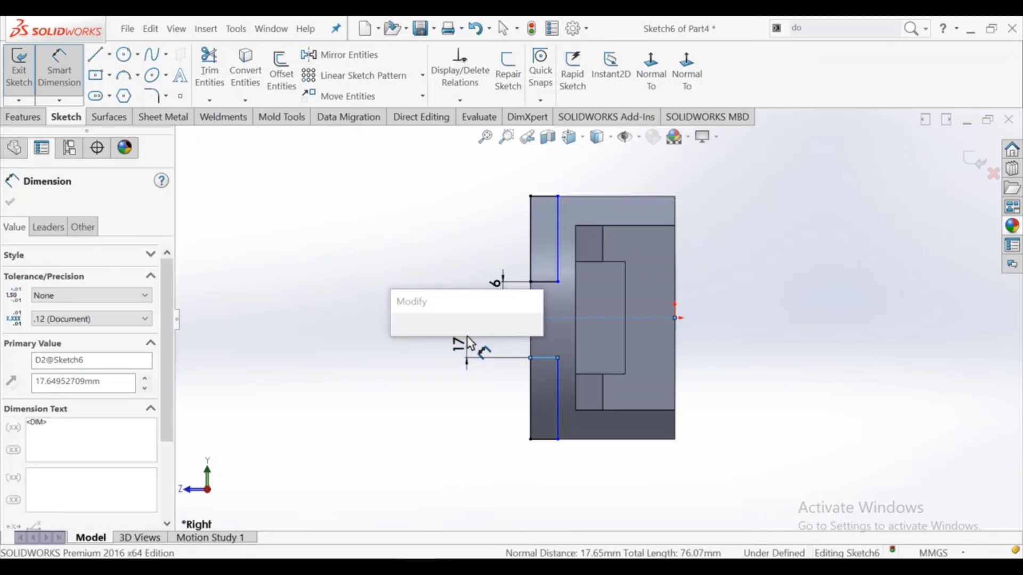
pyautogui.write('16')
pyautogui.press('Return')
pyautogui.click(414, 383)
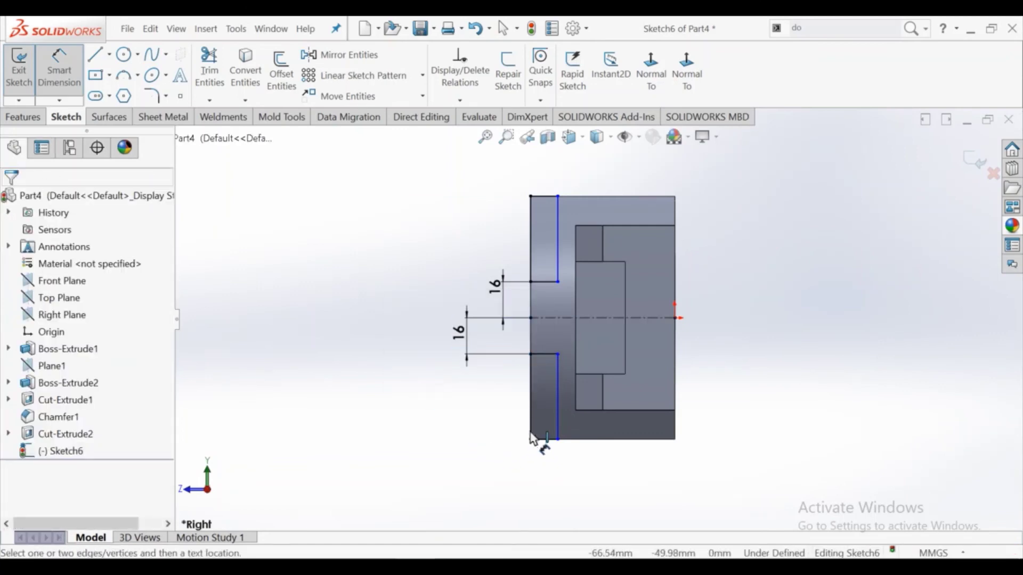
# Step: Set the lower and upper rectangle widths to 10 mm each
pyautogui.click(552, 440)
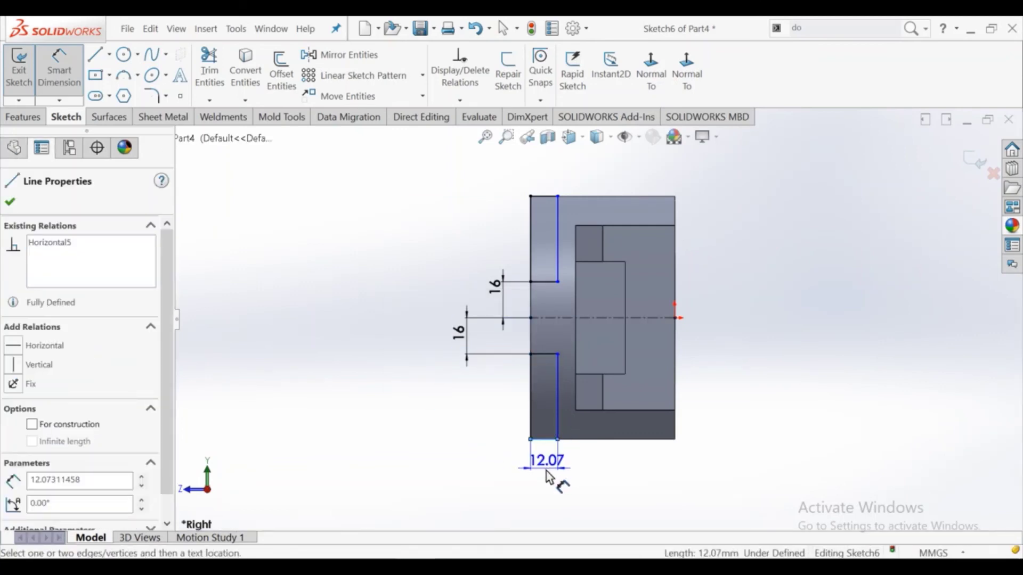
pyautogui.click(548, 487)
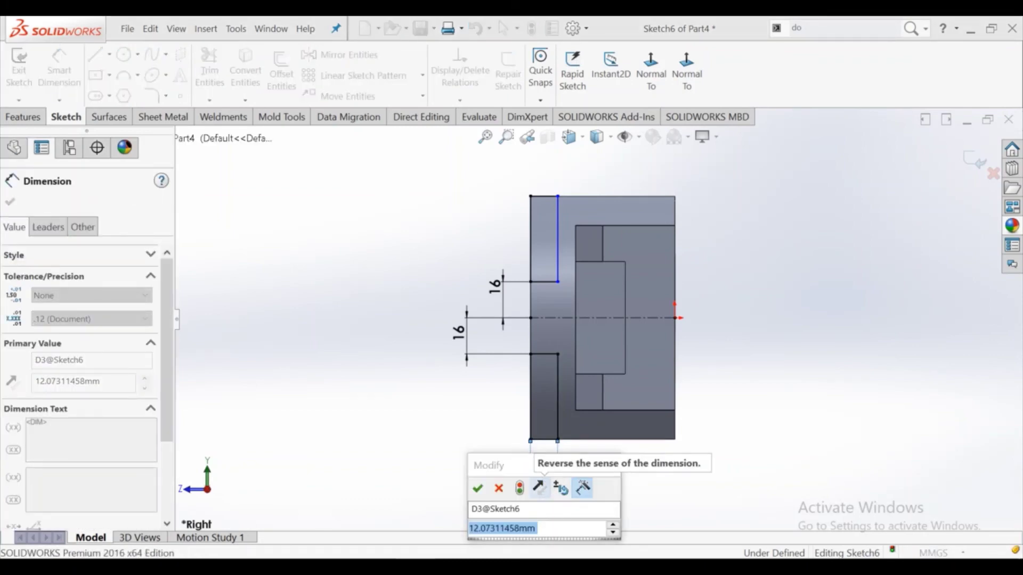
pyautogui.write('10')
pyautogui.press('Return')
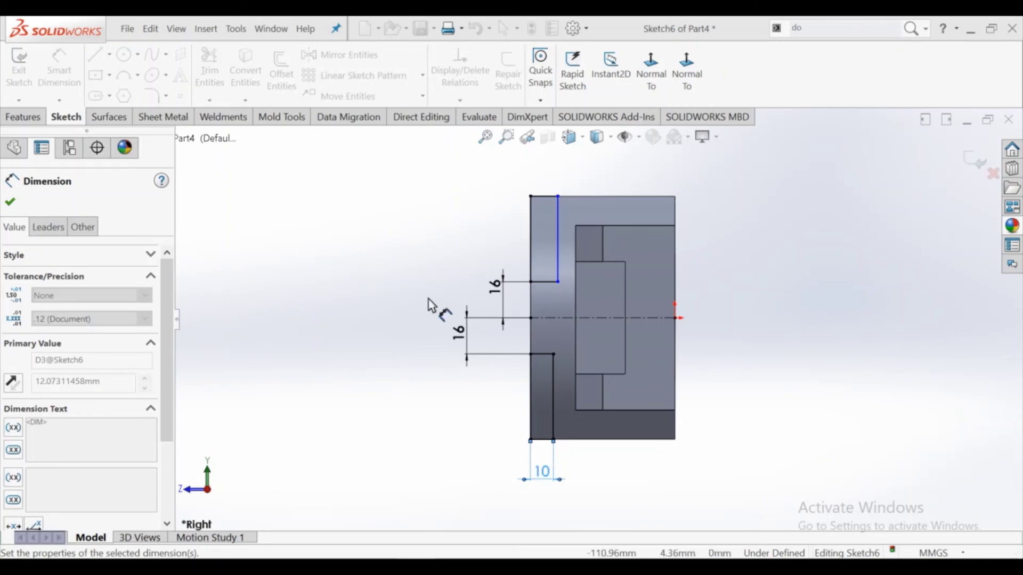
pyautogui.click(551, 197)
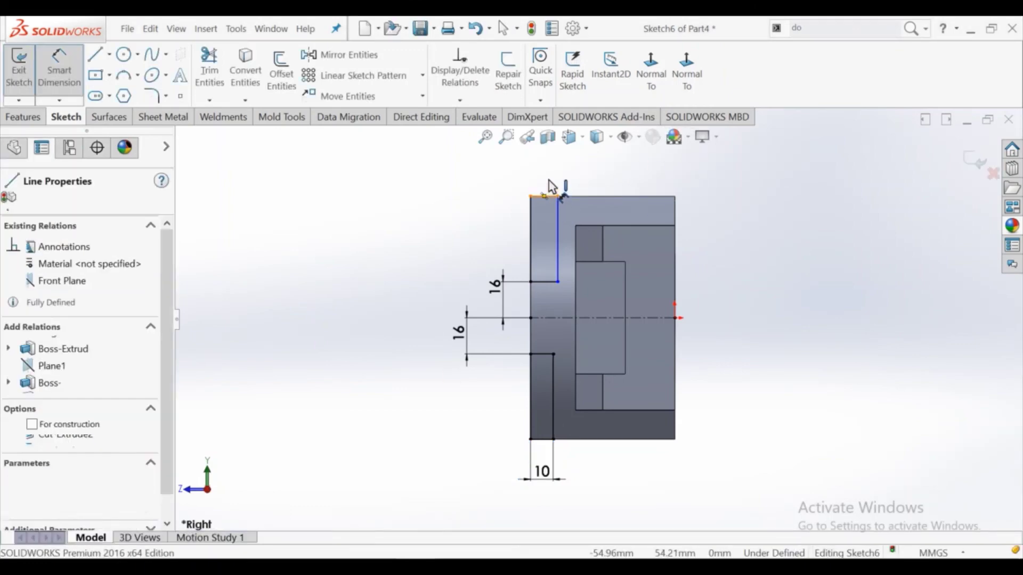
pyautogui.click(551, 183)
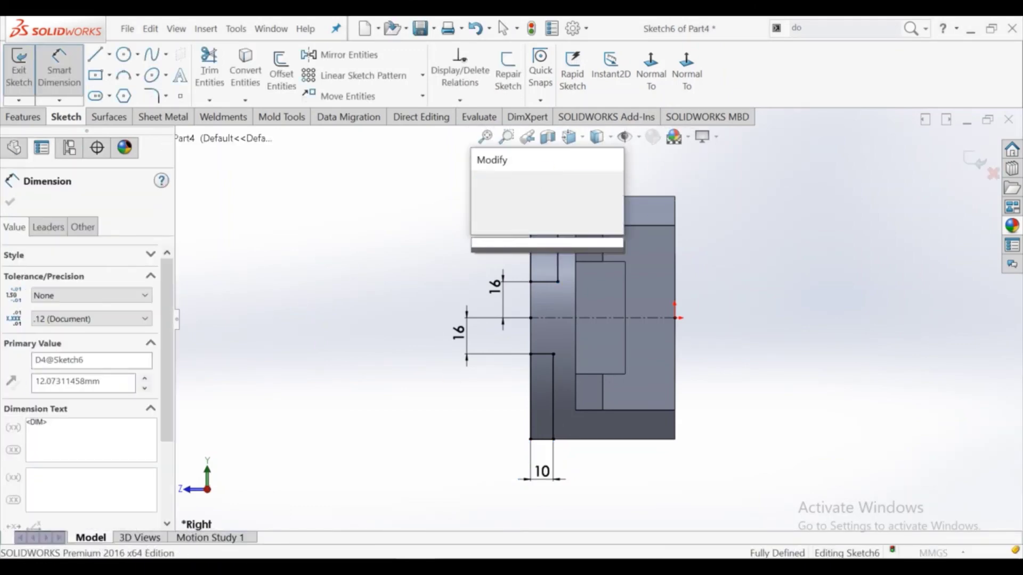
pyautogui.write('10')
pyautogui.press('Return')
# Step: Cut the two slots with a Mid Plane extruded cut of 114 mm through the ring
pyautogui.rightClick(419, 207)
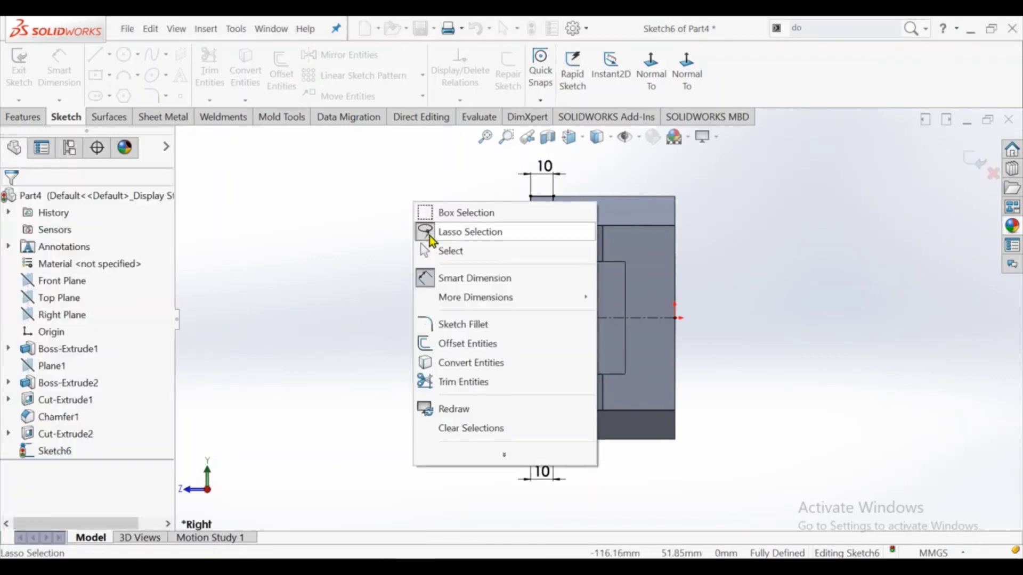
pyautogui.click(430, 251)
pyautogui.click(21, 120)
pyautogui.click(228, 66)
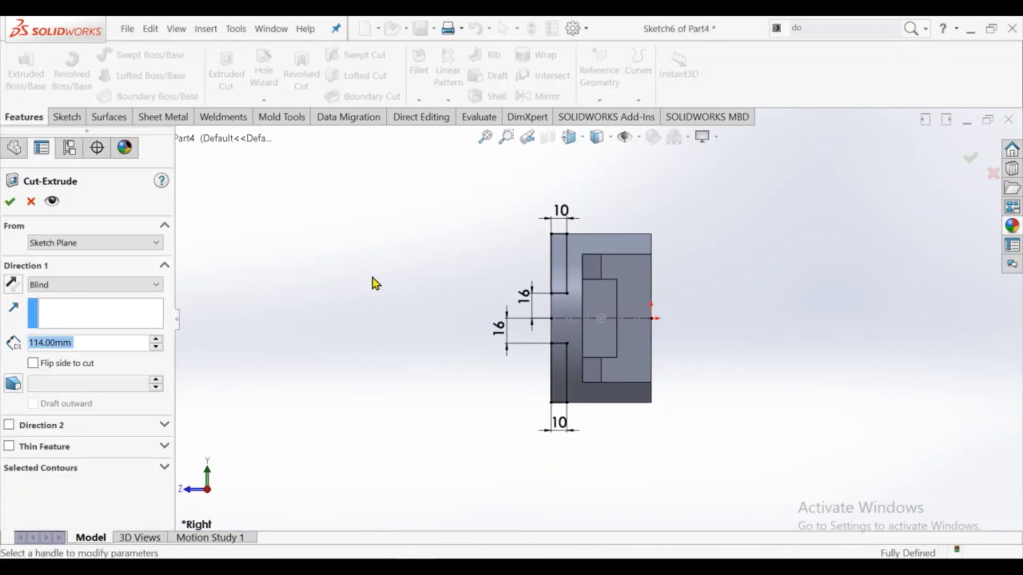
pyautogui.click(61, 292)
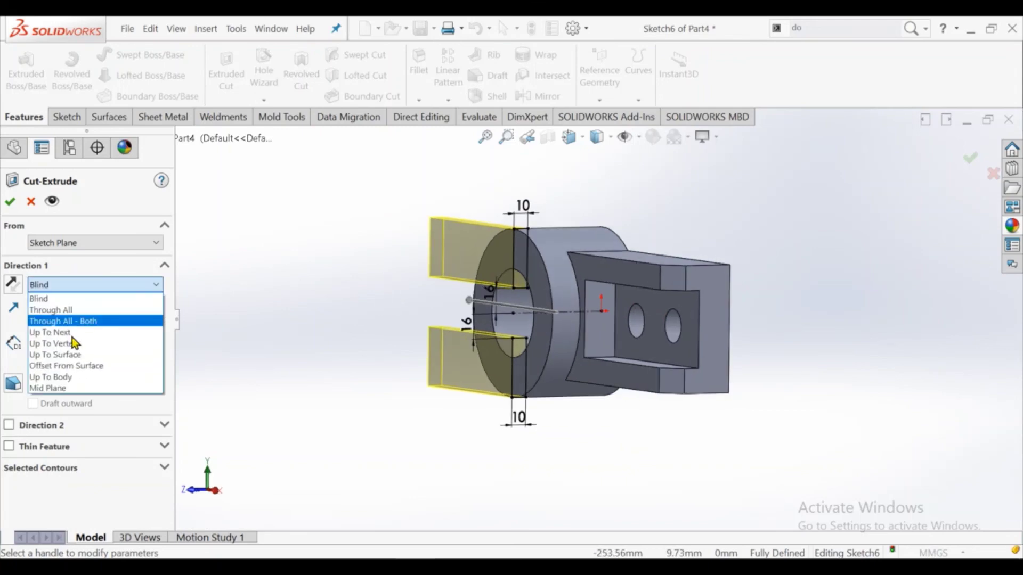
pyautogui.click(78, 387)
pyautogui.moveTo(341, 320); pyautogui.dragTo(383, 314, button='middle')
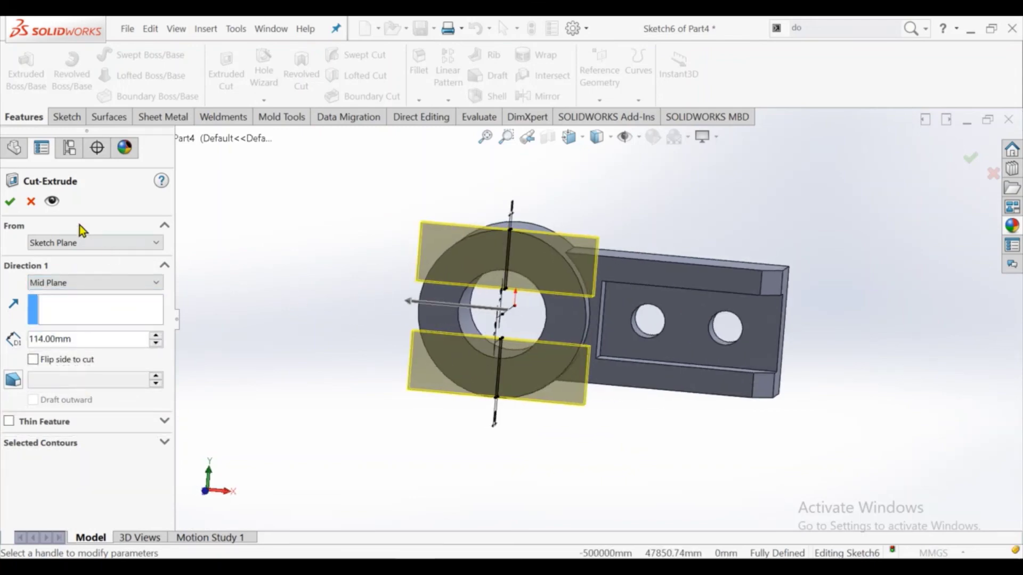
pyautogui.click(9, 203)
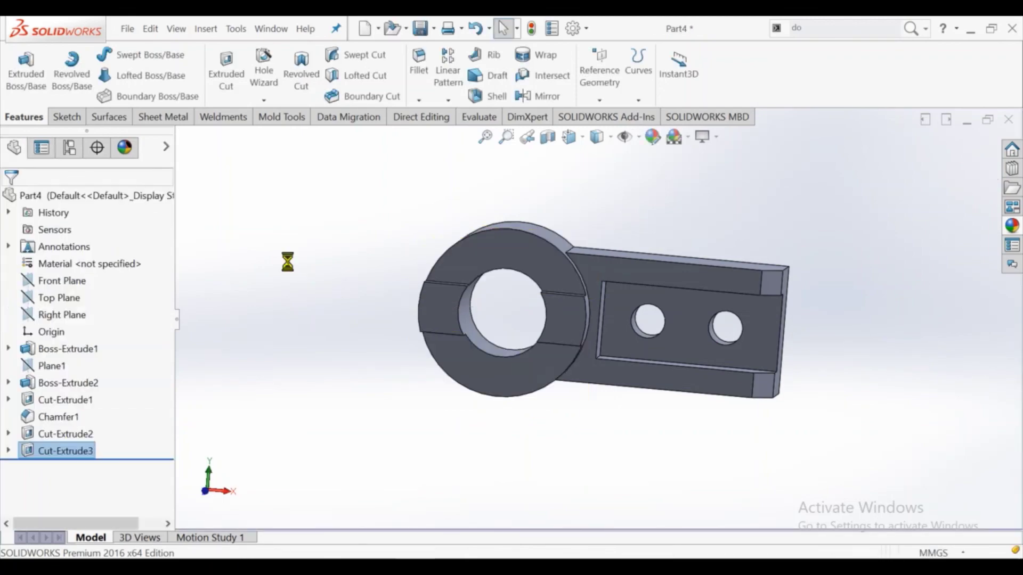
pyautogui.moveTo(434, 343)
pyautogui.mouseDown(button='middle')
pyautogui.moveTo(449, 183)
pyautogui.moveTo(482, 139)
pyautogui.moveTo(458, 186)
pyautogui.mouseUp(button='middle')
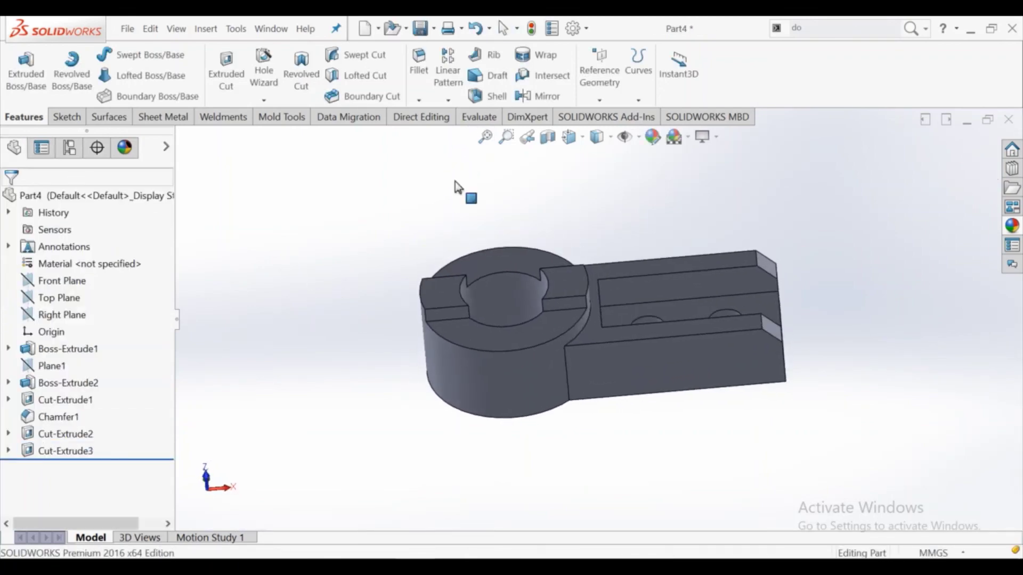
# Step: Sketch on the Right Plane a 3-point arc between the step corners, bulging left
pyautogui.click(56, 314)
pyautogui.click(645, 90)
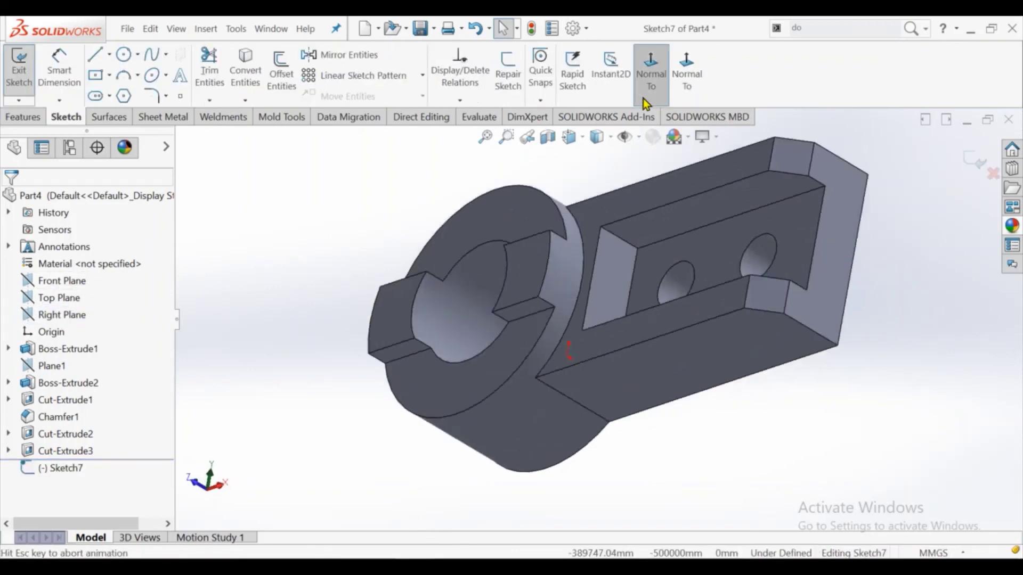
pyautogui.click(126, 76)
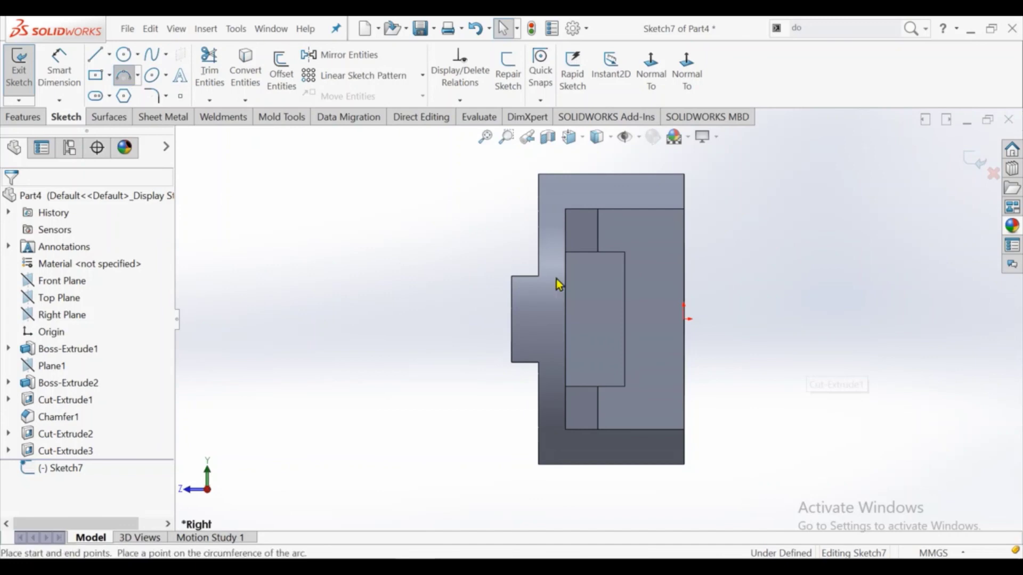
pyautogui.click(512, 276)
pyautogui.click(510, 364)
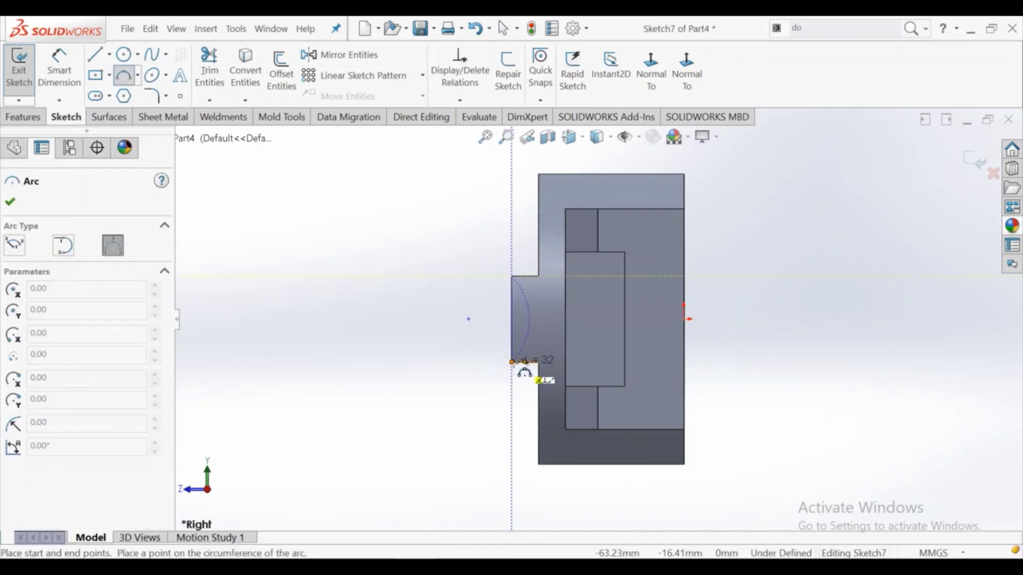
pyautogui.click(467, 324)
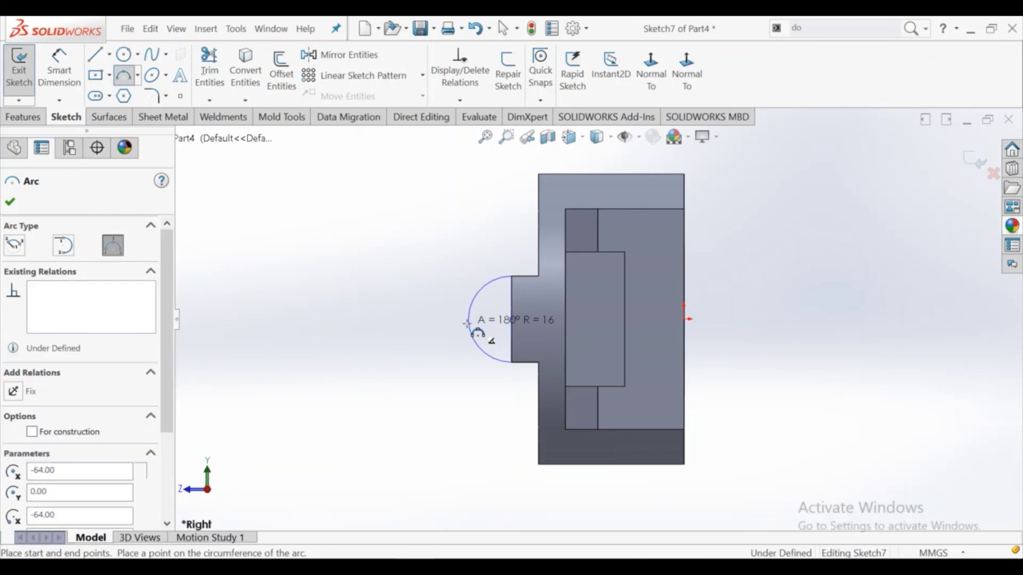
pyautogui.rightClick(479, 338)
pyautogui.click(489, 337)
# Step: Dimension the arc R16 and close it with a vertical line
pyautogui.click(64, 78)
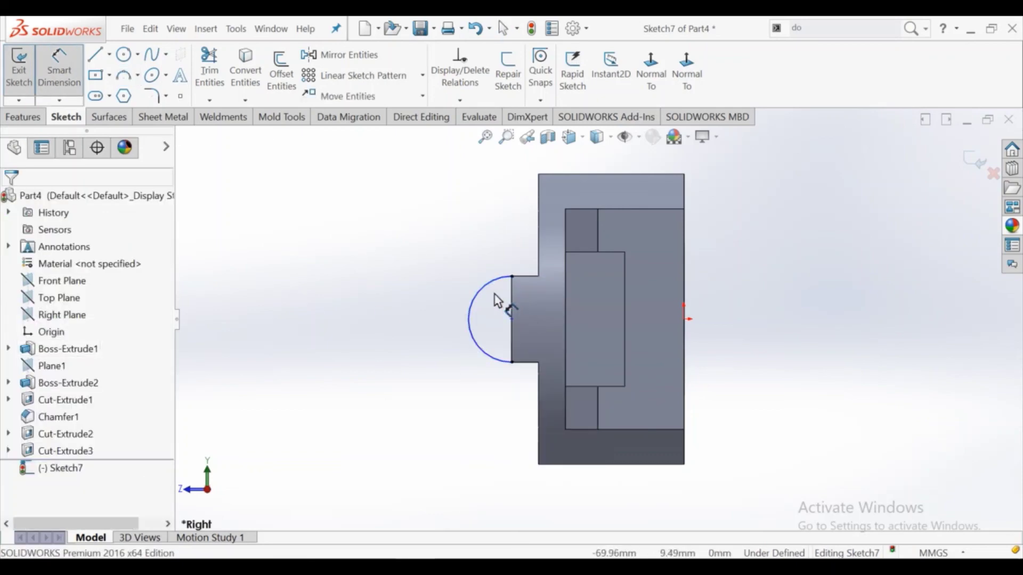
pyautogui.click(480, 289)
pyautogui.click(440, 255)
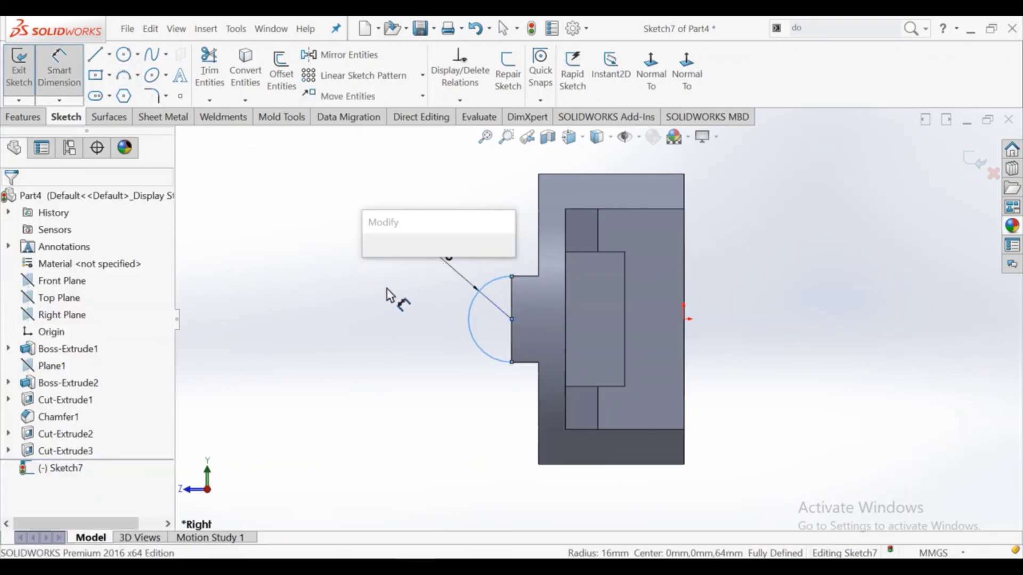
pyautogui.click(373, 266)
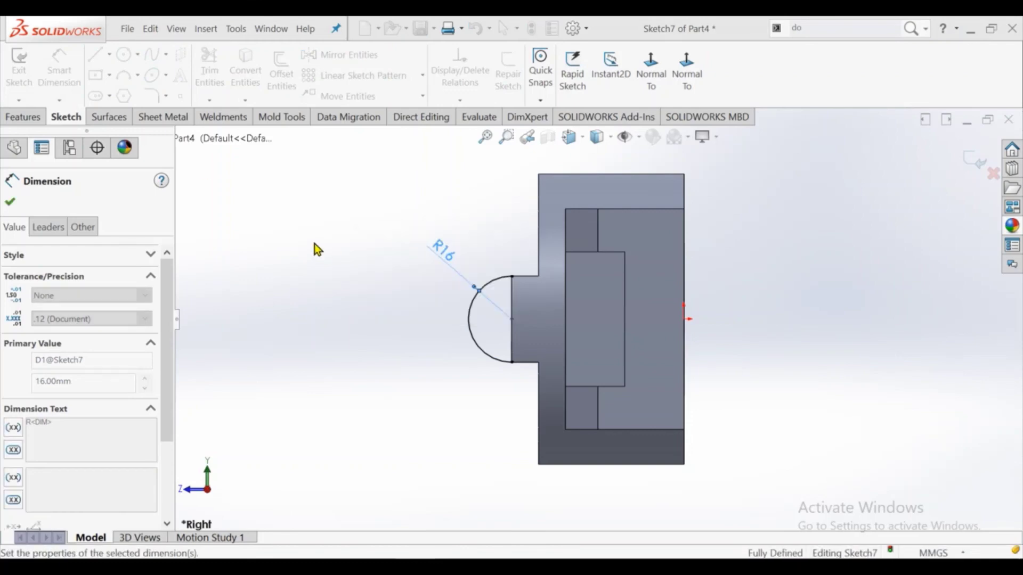
pyautogui.click(95, 55)
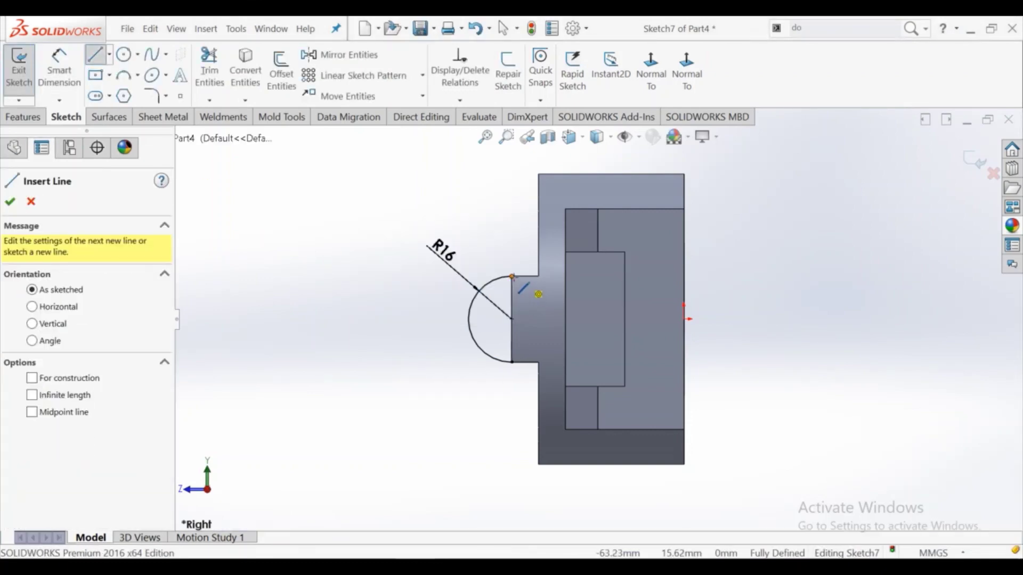
pyautogui.click(512, 276)
pyautogui.click(512, 362)
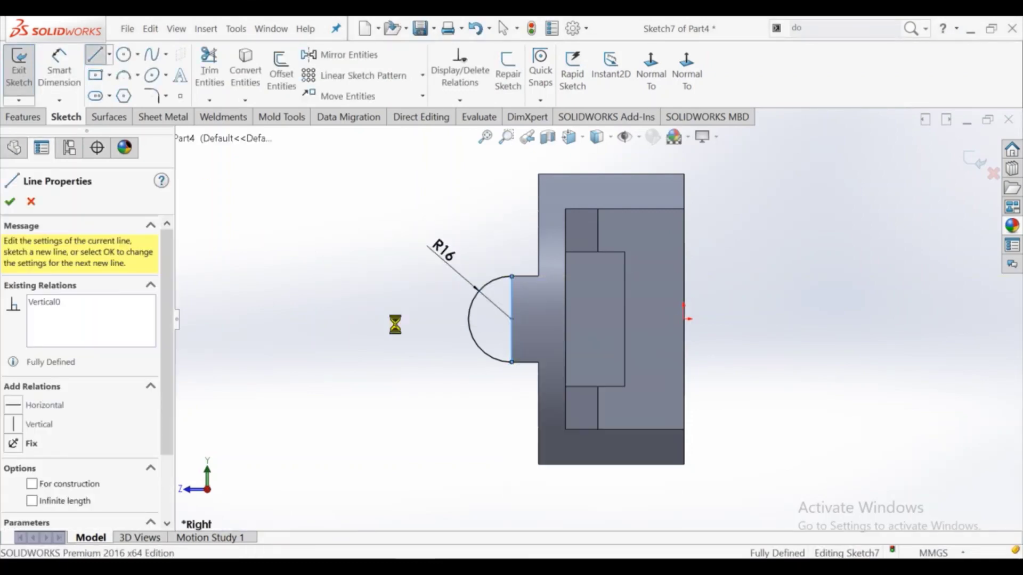
pyautogui.press('Escape')
# Step: Extrude the half-round profile 114 mm with Mid Plane
pyautogui.click(22, 117)
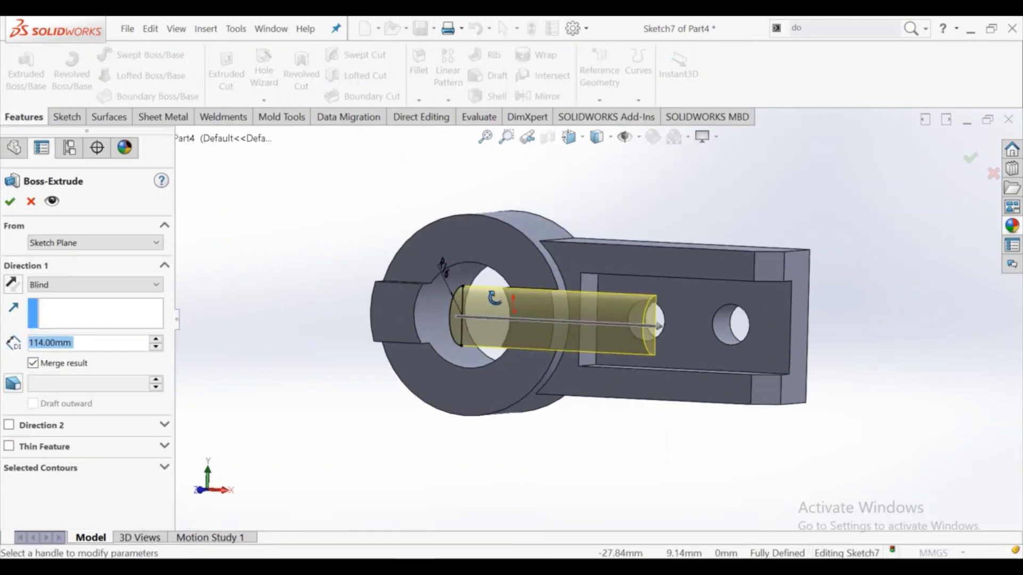
pyautogui.click(114, 286)
pyautogui.click(62, 363)
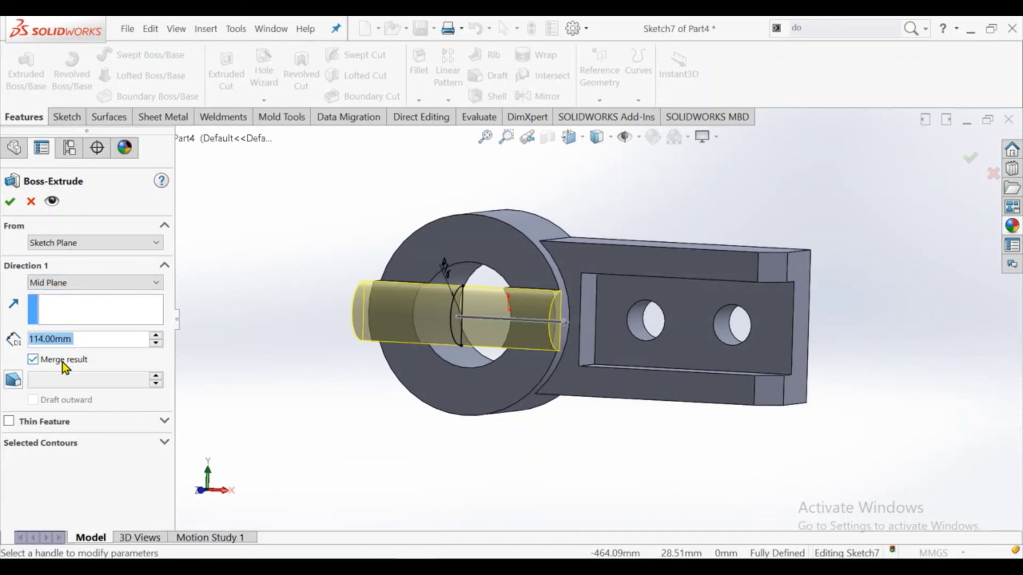
pyautogui.click(10, 201)
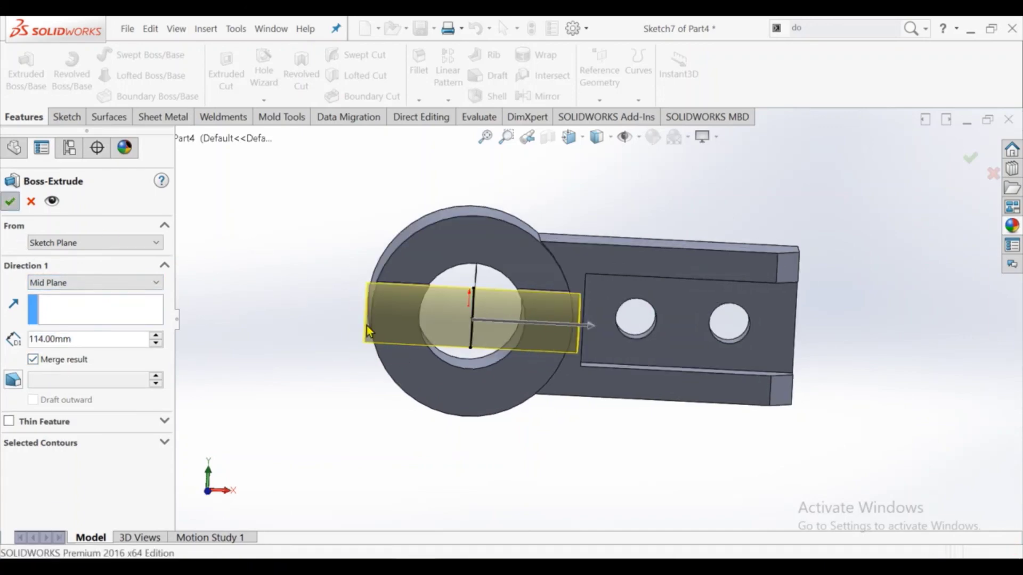
# Step: Sketch on the ring-hole face, converting its edges and both bar end faces' edges
pyautogui.moveTo(443, 452); pyautogui.dragTo(518, 291, button='middle')
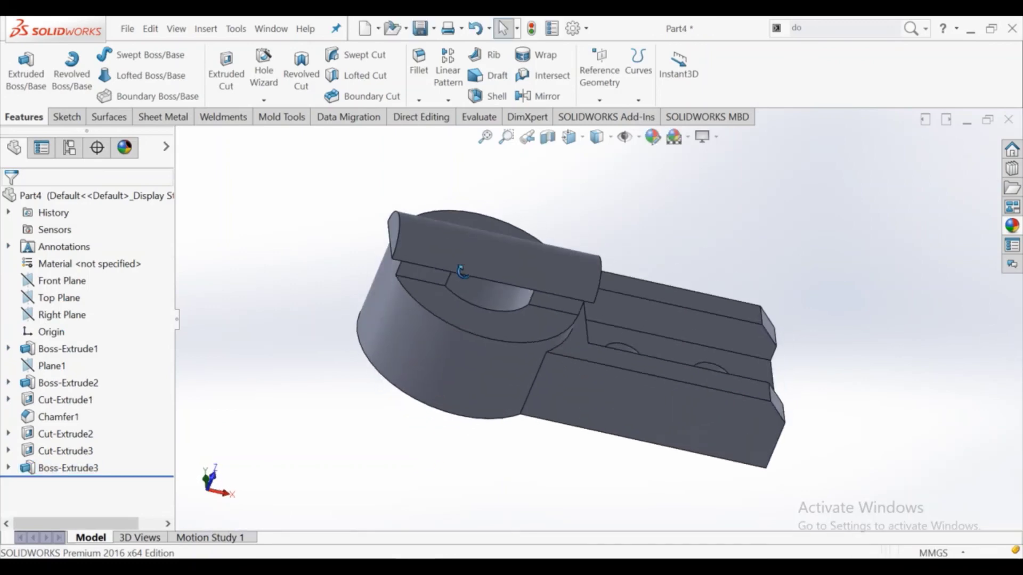
pyautogui.click(516, 288)
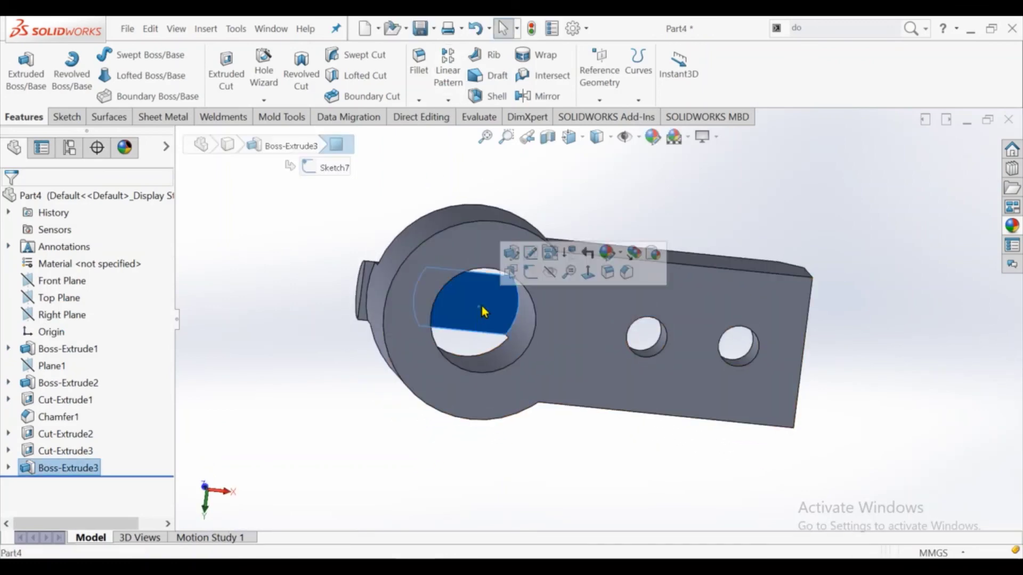
pyautogui.click(549, 274)
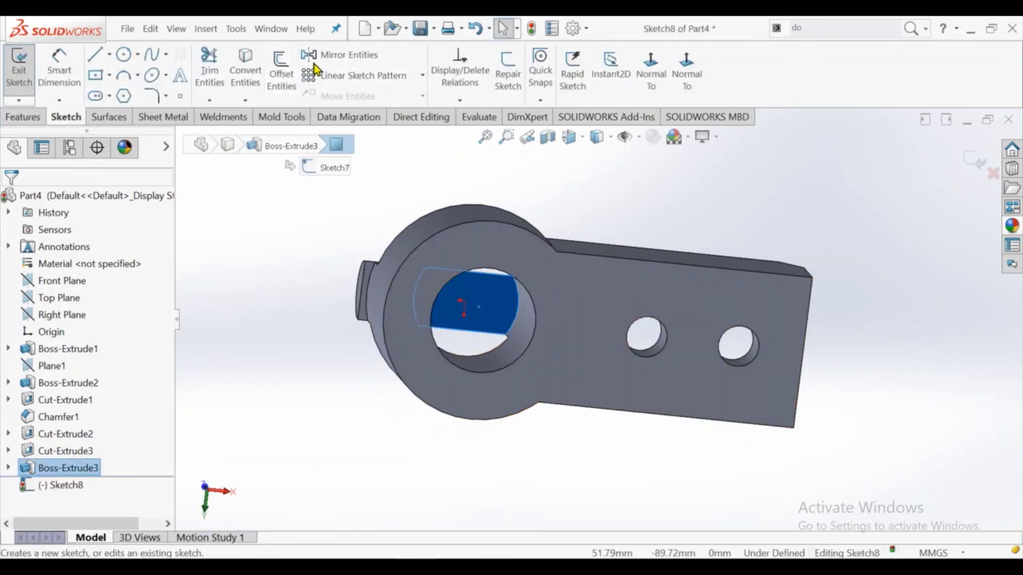
pyautogui.click(239, 81)
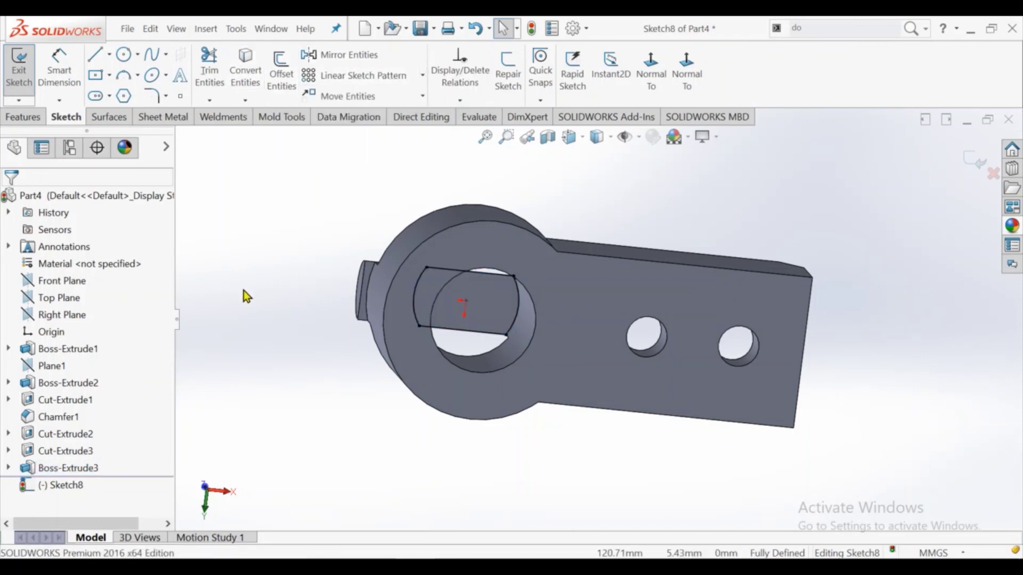
pyautogui.scroll(-3, 290, 285)
pyautogui.click(426, 249)
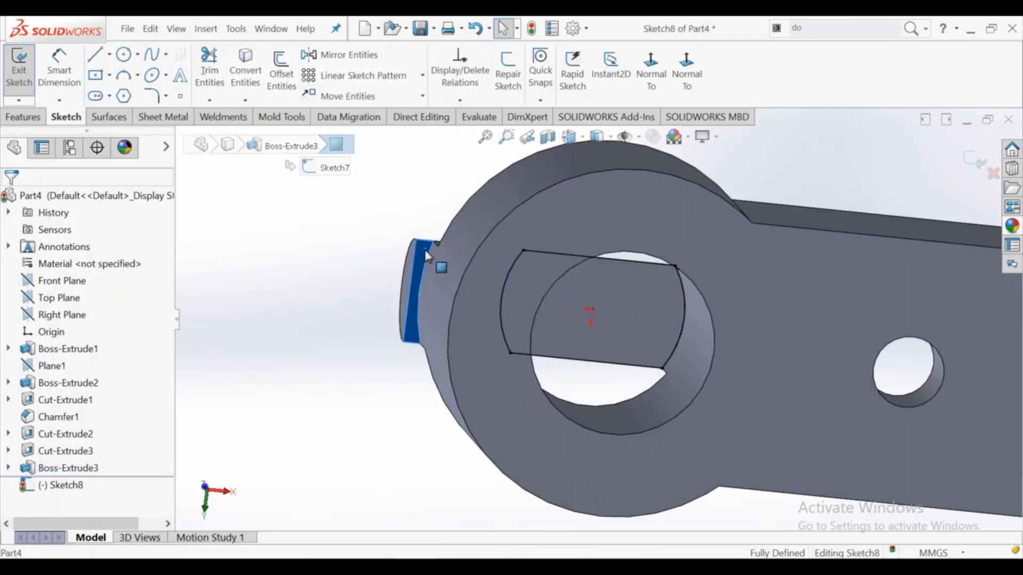
pyautogui.click(259, 85)
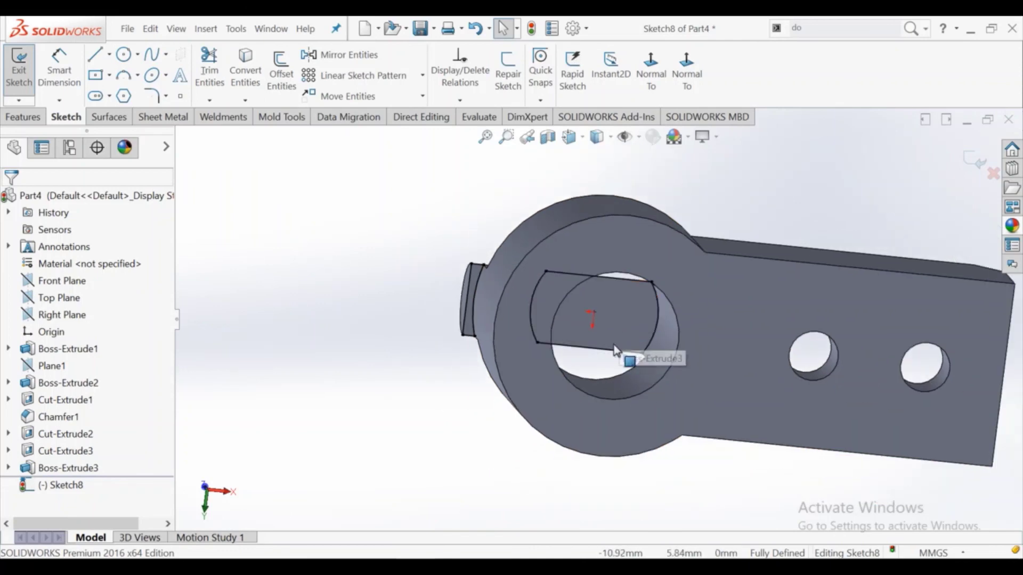
pyautogui.moveTo(587, 342); pyautogui.dragTo(683, 298, button='middle')
pyautogui.scroll(-3, 720, 282)
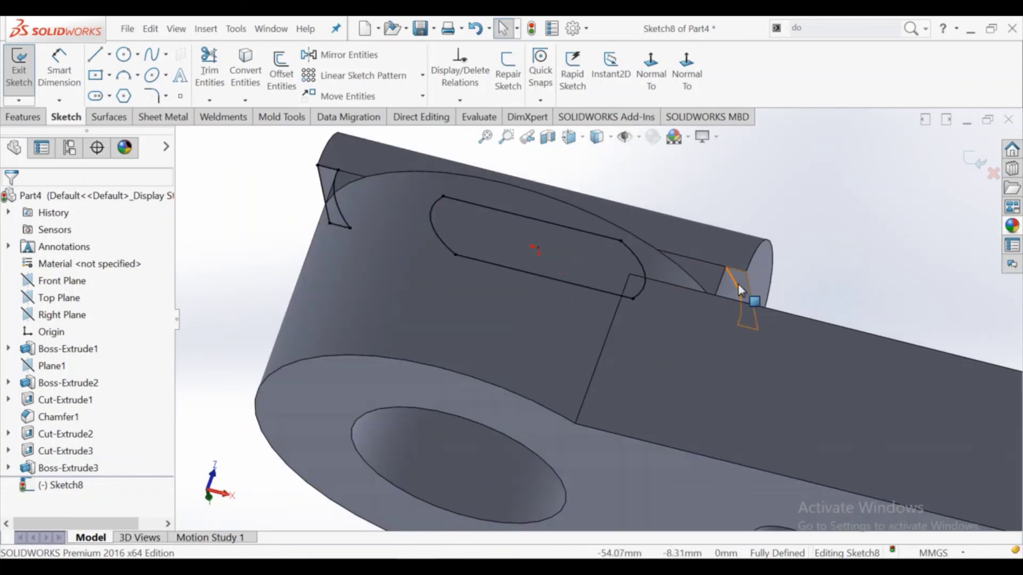
pyautogui.click(738, 283)
pyautogui.click(246, 74)
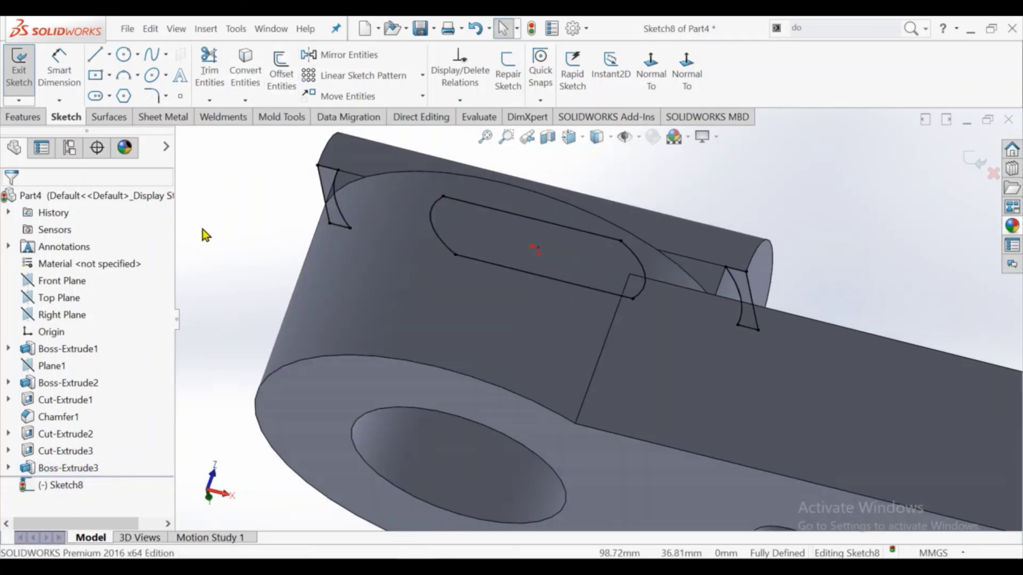
# Step: Extrude-cut the converted outline blind 24 mm into the ring boss
pyautogui.click(39, 119)
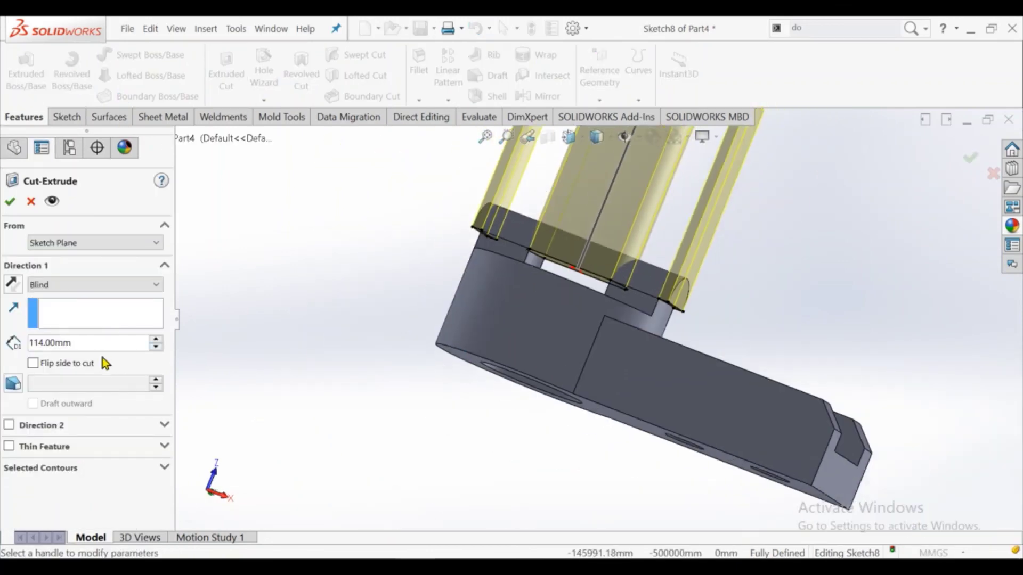
pyautogui.click(160, 348)
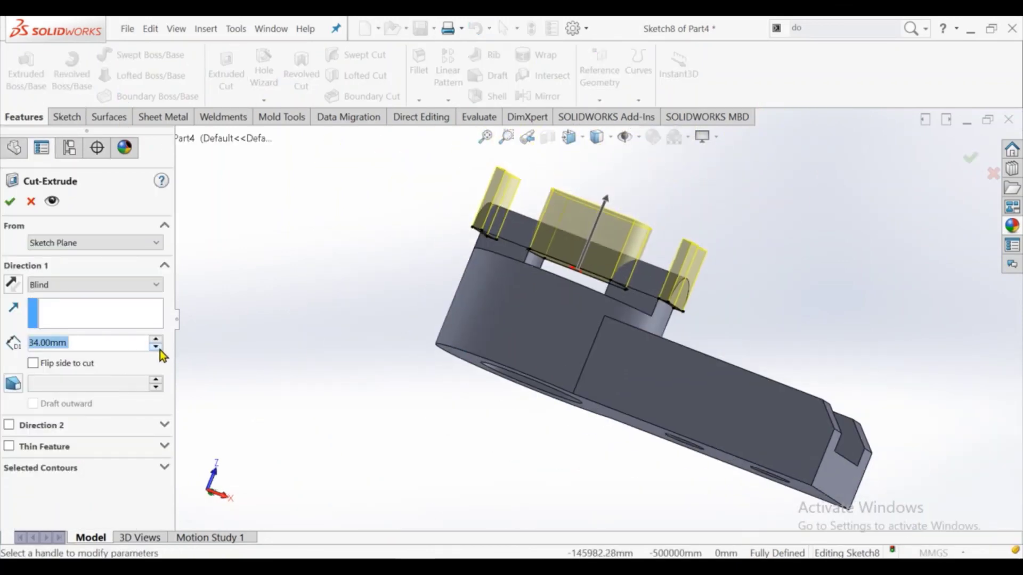
pyautogui.moveTo(404, 246)
pyautogui.mouseDown(button='middle')
pyautogui.moveTo(448, 362)
pyautogui.moveTo(373, 333)
pyautogui.moveTo(388, 278)
pyautogui.moveTo(346, 267)
pyautogui.mouseUp(button='middle')
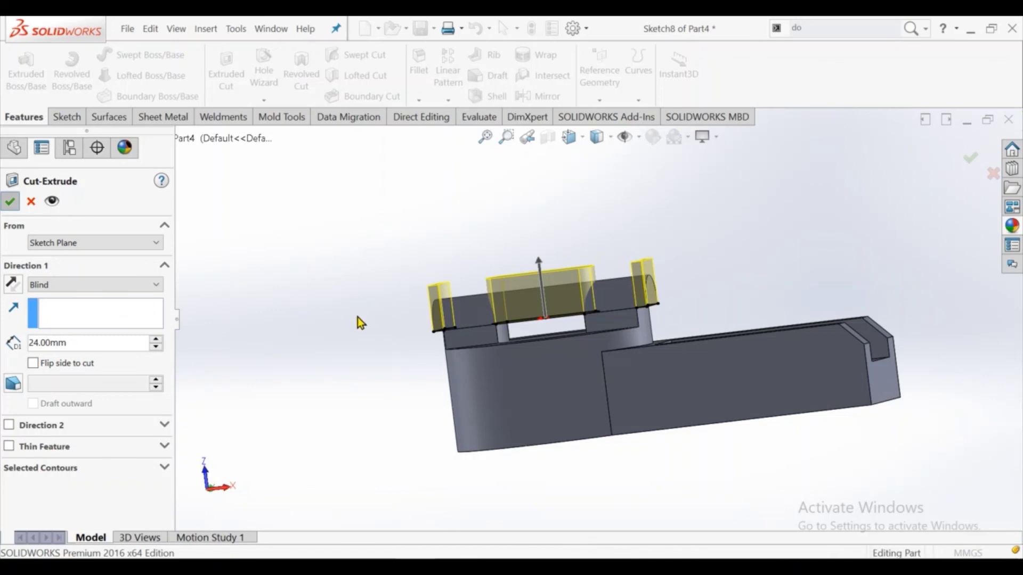
pyautogui.press('Return')
pyautogui.moveTo(342, 323)
pyautogui.mouseDown(button='middle')
pyautogui.moveTo(622, 433)
pyautogui.moveTo(404, 440)
pyautogui.moveTo(456, 506)
pyautogui.moveTo(719, 384)
pyautogui.moveTo(606, 384)
pyautogui.moveTo(545, 448)
pyautogui.moveTo(595, 470)
pyautogui.mouseUp(button='middle')
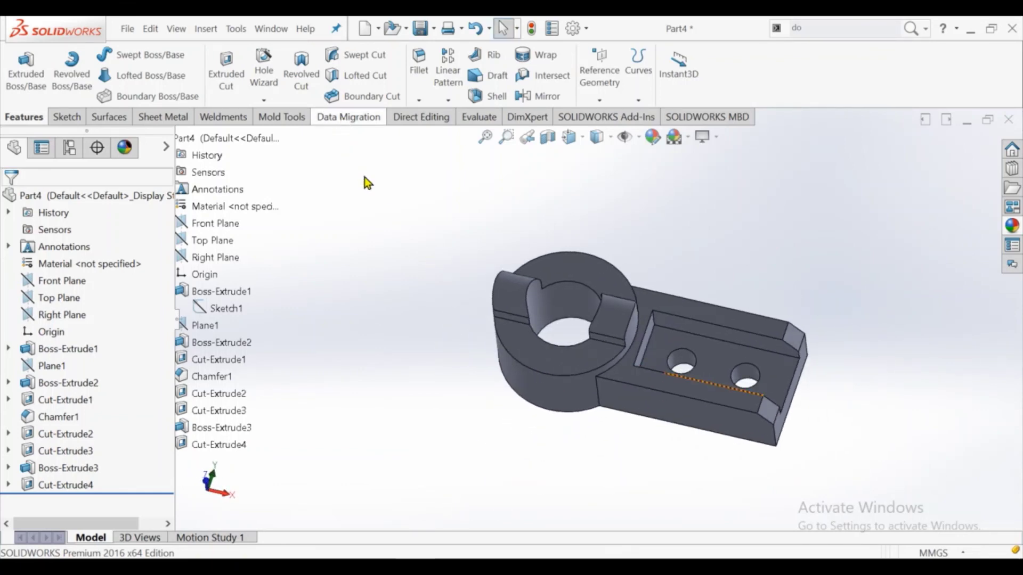
# Step: Assign Ductile Iron (SN) from the Iron group as the part material
pyautogui.rightClick(123, 265)
pyautogui.click(142, 238)
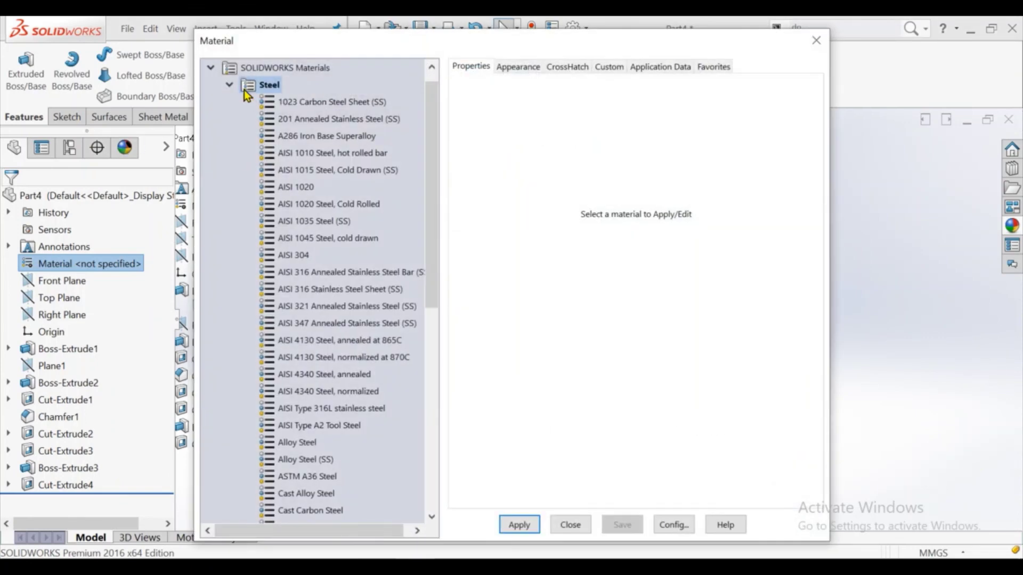
pyautogui.click(230, 101)
pyautogui.click(230, 118)
pyautogui.click(280, 152)
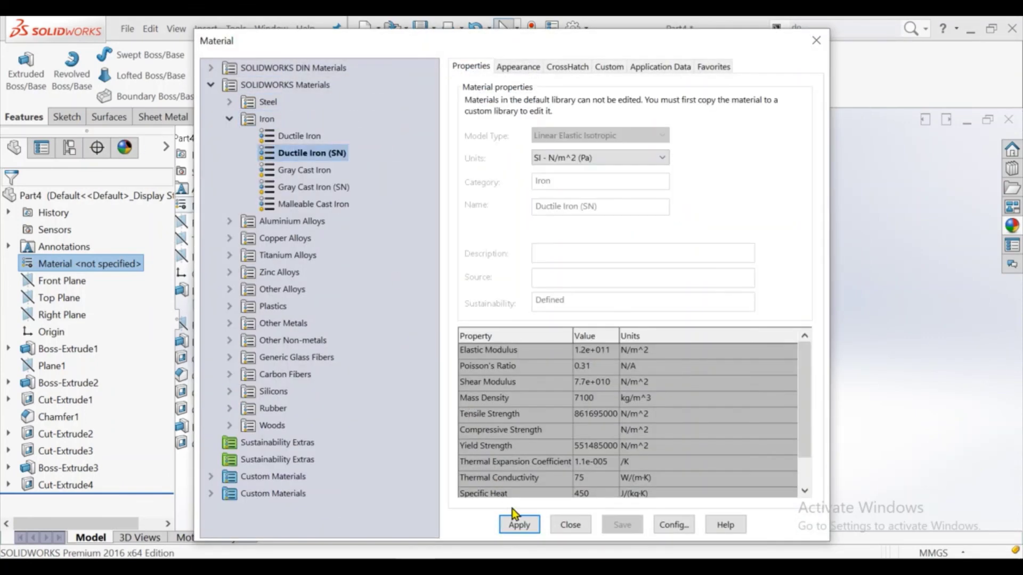
pyautogui.click(570, 526)
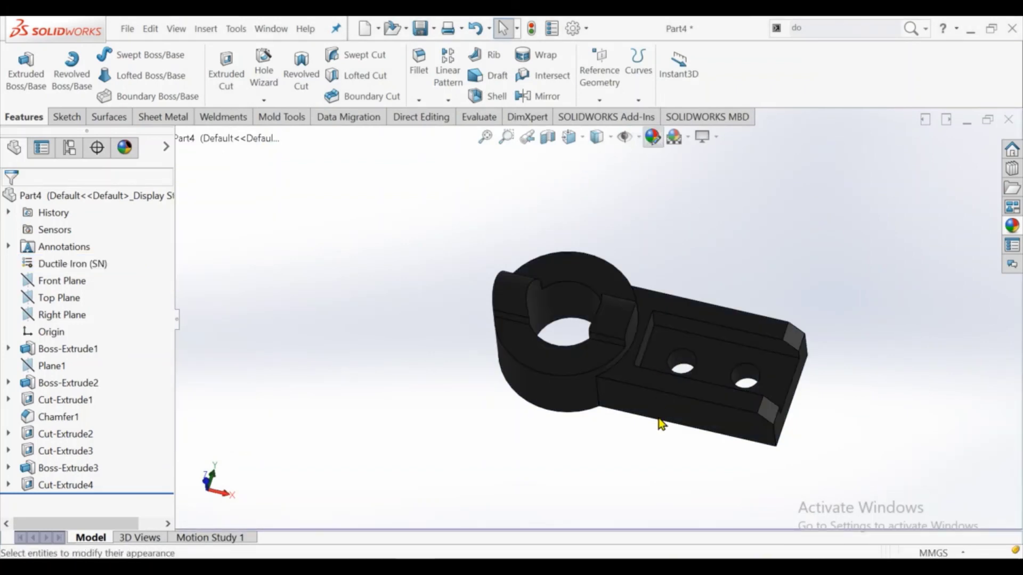
# Step: Recolour the part's appearance with an olive yellow swatch and accept it
pyautogui.click(556, 391)
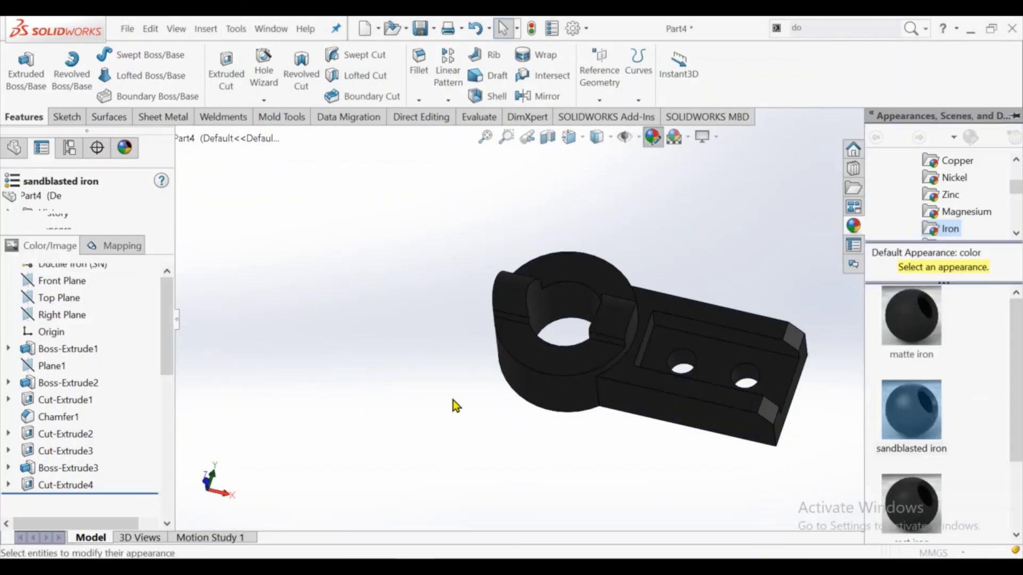
pyautogui.scroll(-3, 143, 474)
pyautogui.scroll(-2, 106, 426)
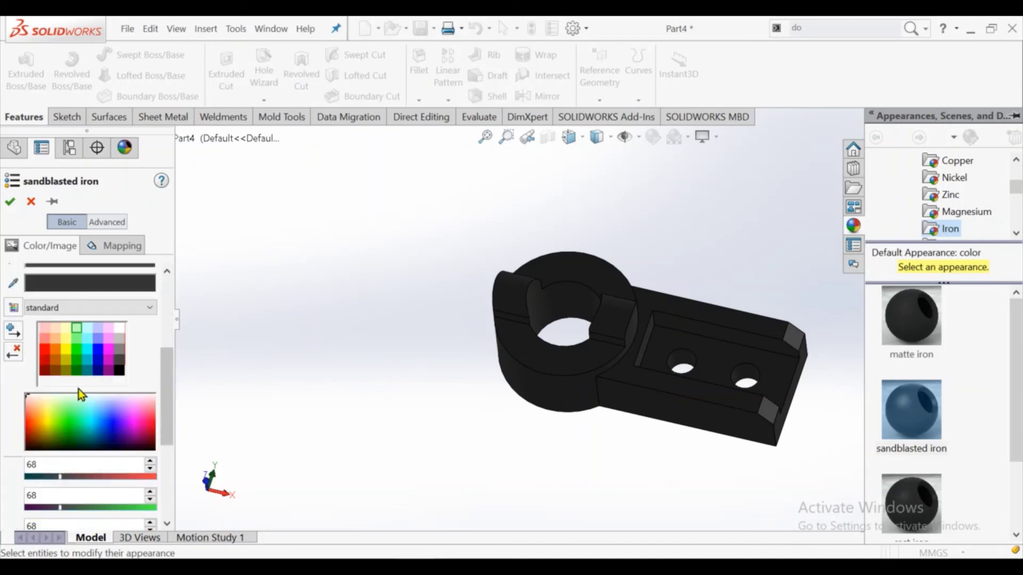
pyautogui.click(89, 332)
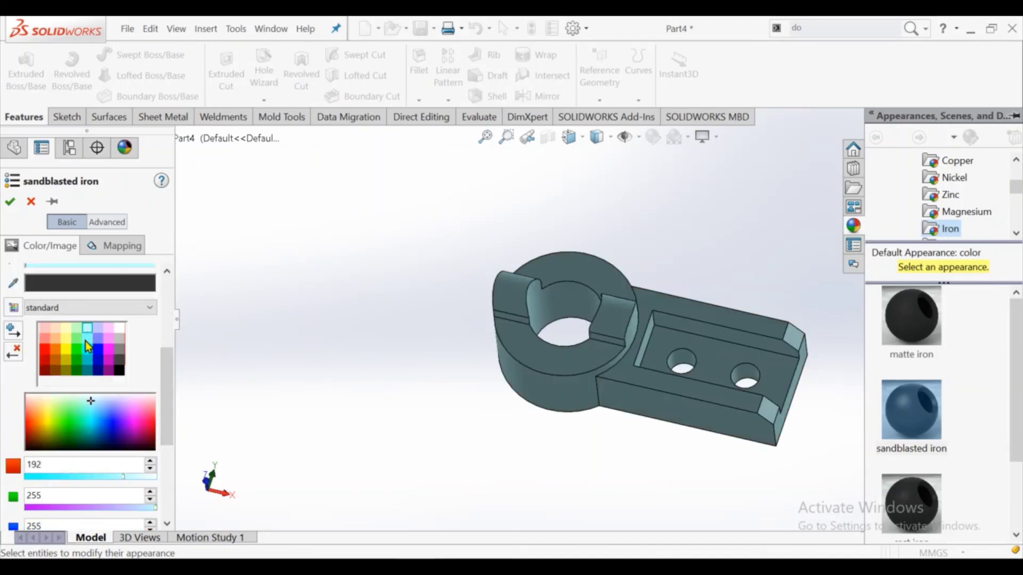
pyautogui.click(67, 340)
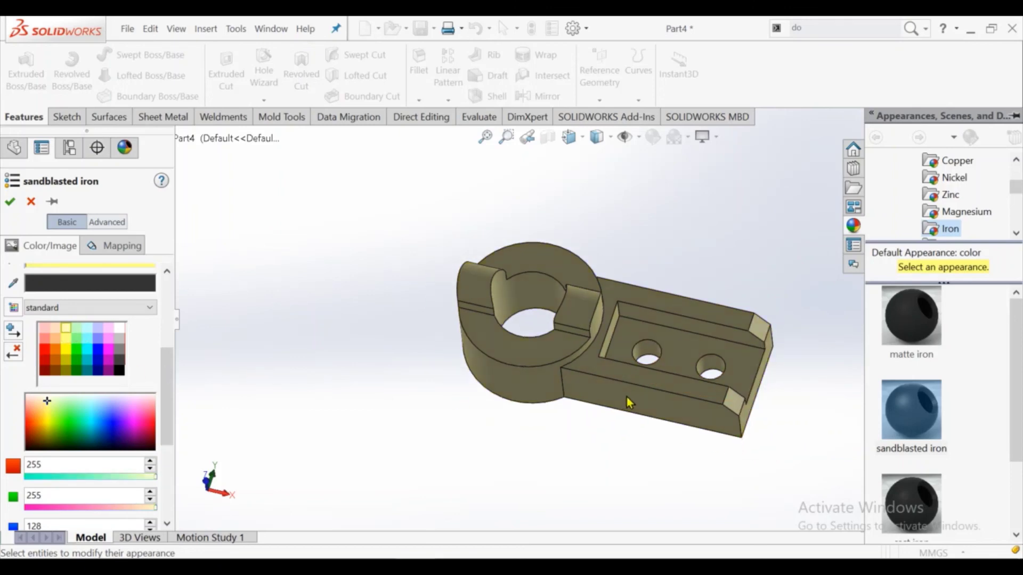
pyautogui.moveTo(636, 304)
pyautogui.mouseDown(button='middle')
pyautogui.moveTo(618, 356)
pyautogui.moveTo(793, 331)
pyautogui.mouseUp(button='middle')
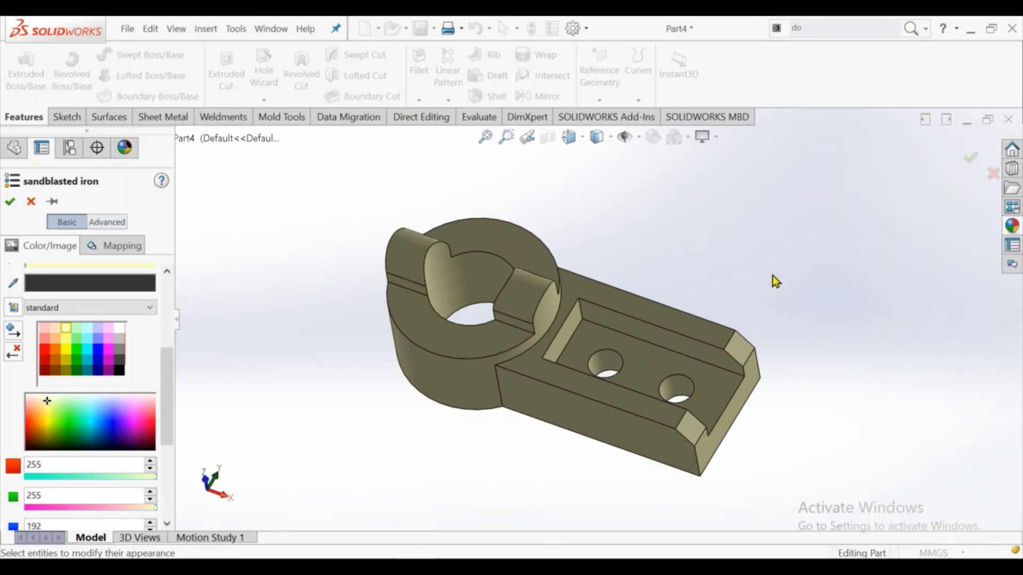
pyautogui.click(10, 201)
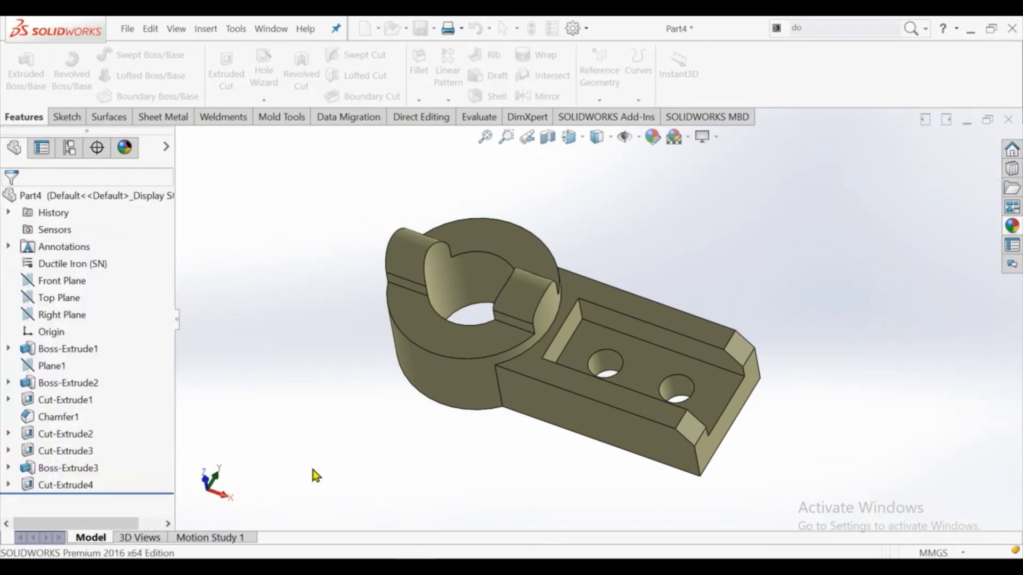